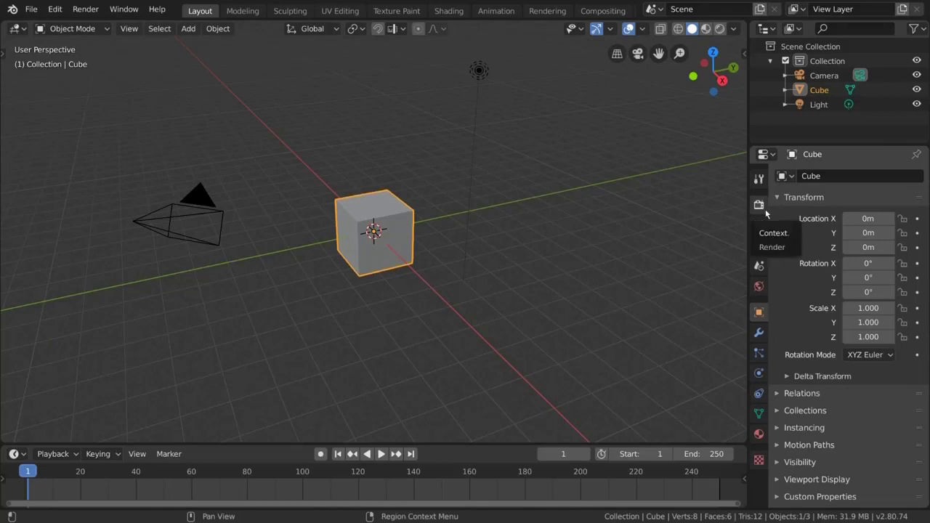
- Show the scene's render settings and choose Eevee as the render engine
left_click(760, 205)
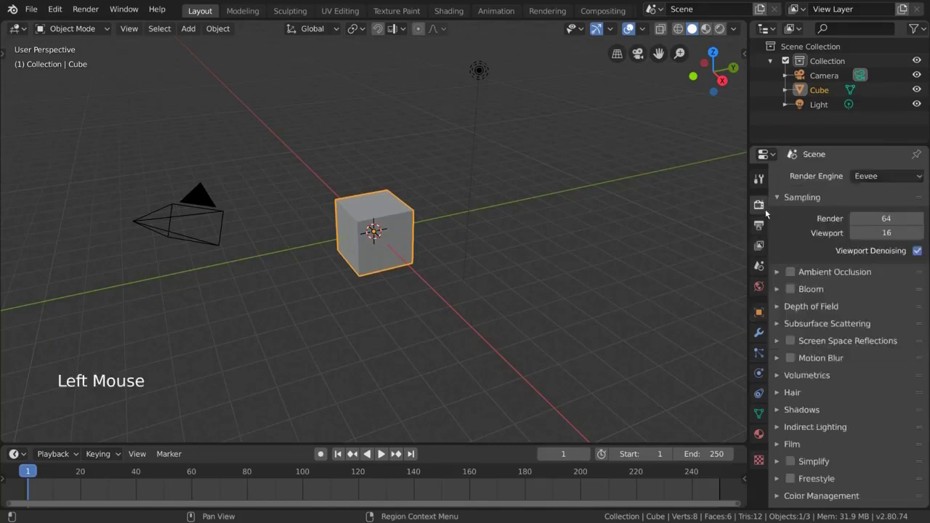
left_click(883, 176)
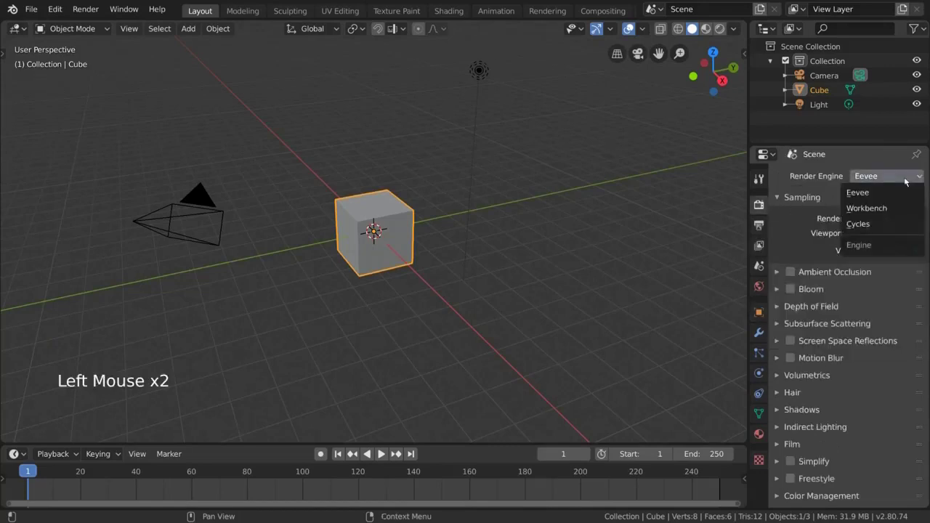
left_click(879, 193)
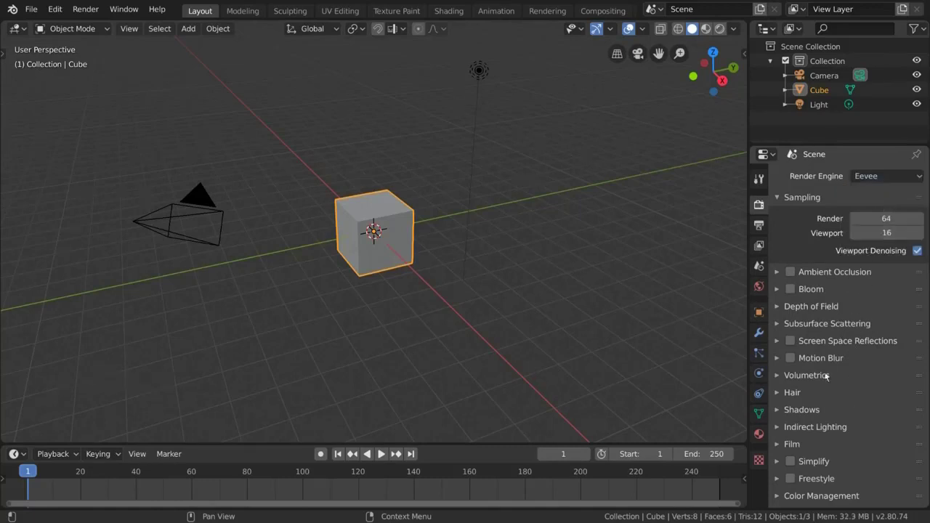
- Look through the Ambient Occlusion, Bloom, Depth of Field, Screen Space Reflections and Motion Blur options of Eevee
left_click(833, 273)
left_click(833, 273)
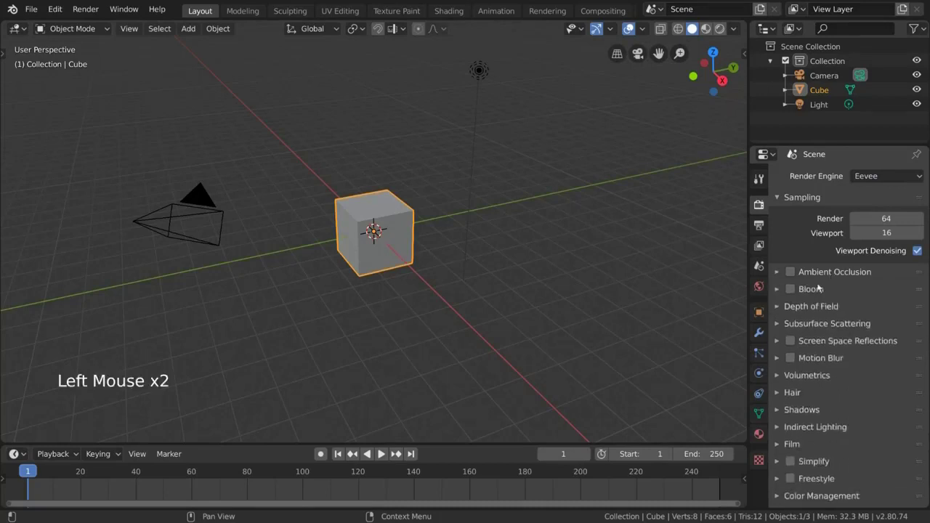
left_click(814, 289)
left_click(814, 289)
left_click(818, 306)
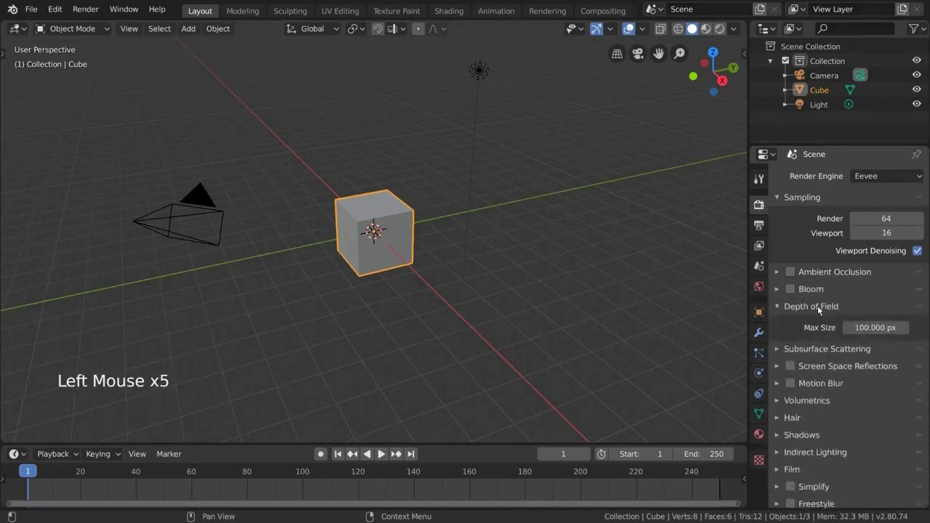
left_click(817, 306)
left_click(821, 341)
left_click(822, 341)
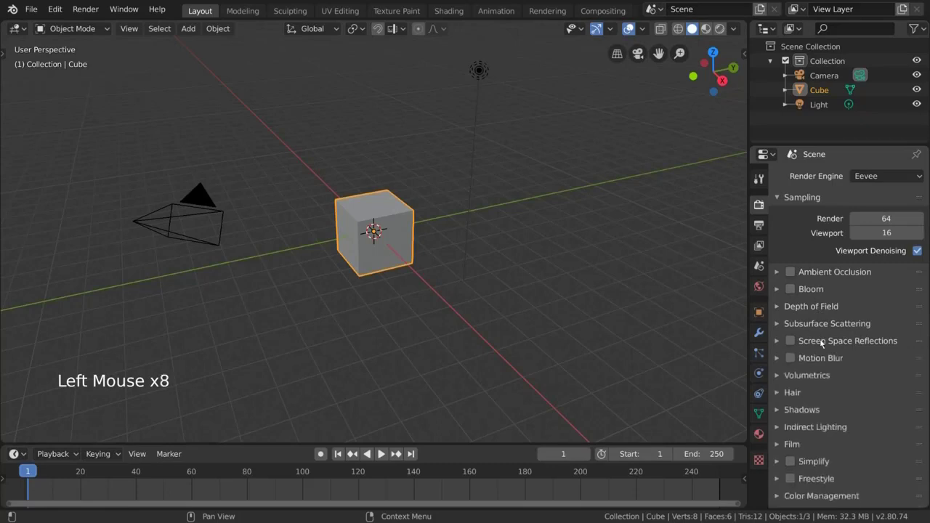
left_click(821, 359)
left_click(821, 359)
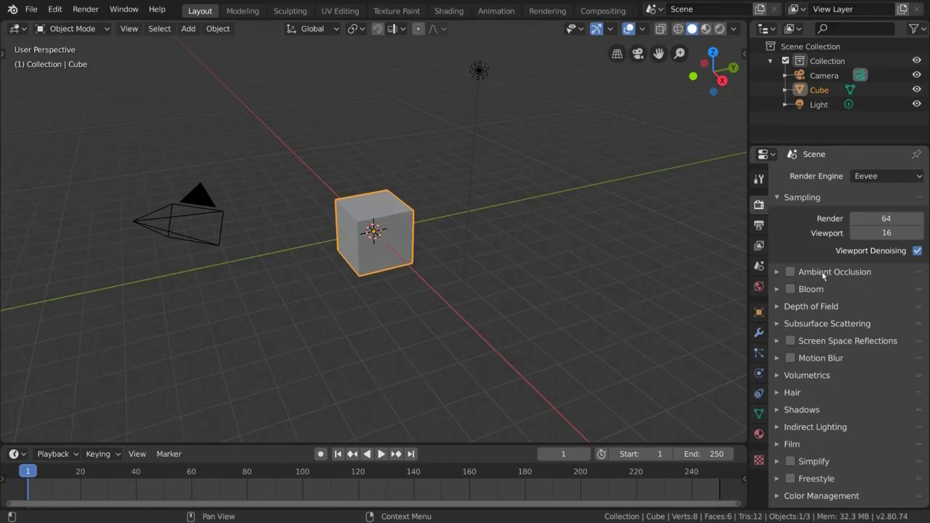
- Enable Ambient Occlusion with its options expanded and display the viewport in Rendered shading
left_click(794, 272)
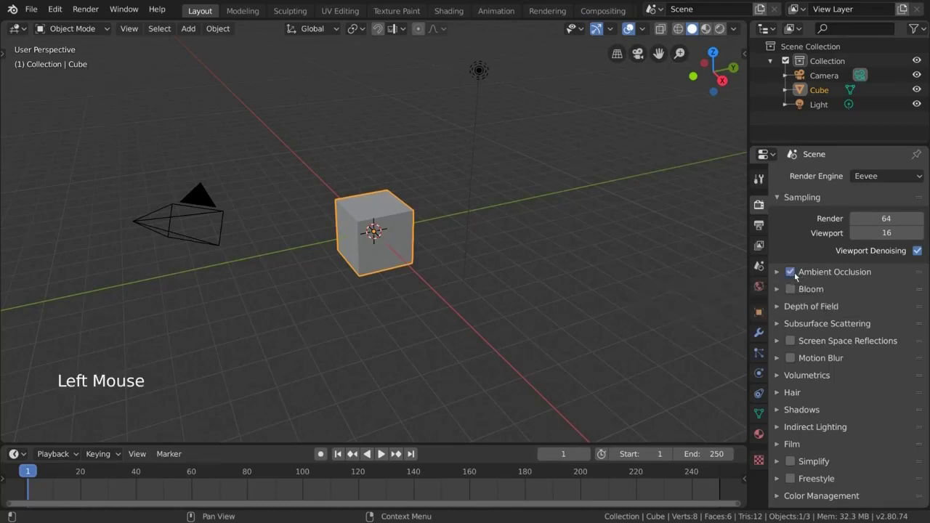
left_click(779, 274)
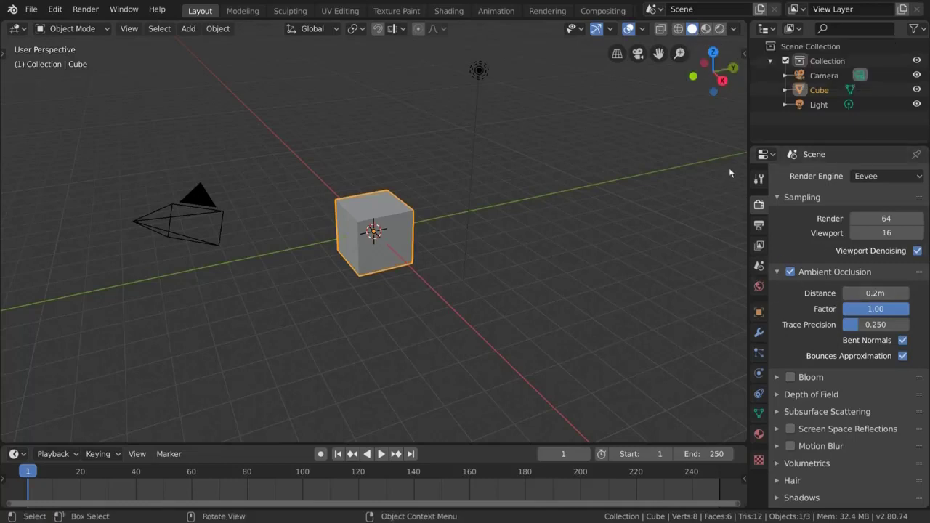
left_click(720, 29)
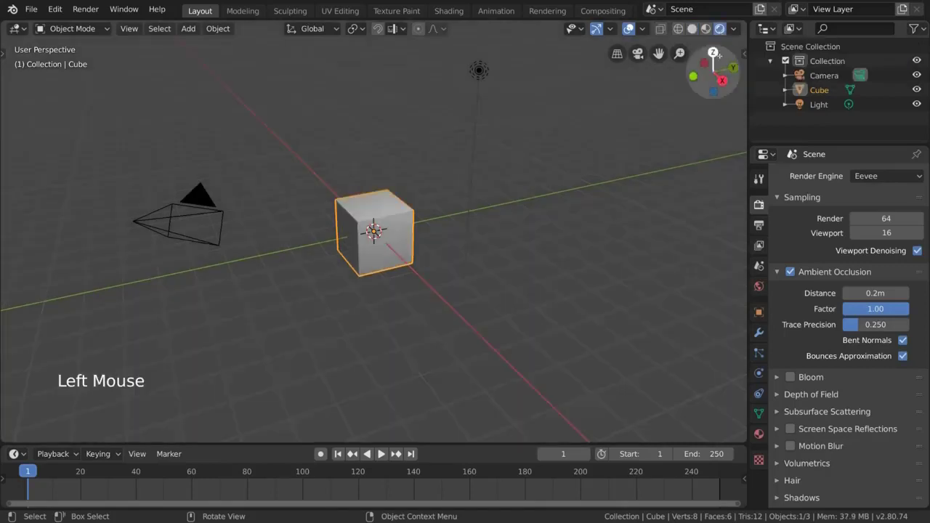
key("z")
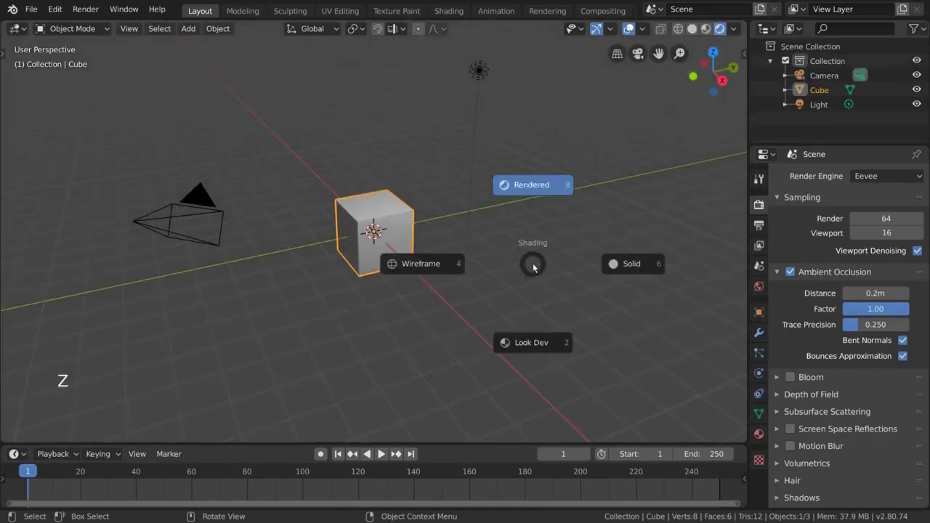
left_click(533, 181)
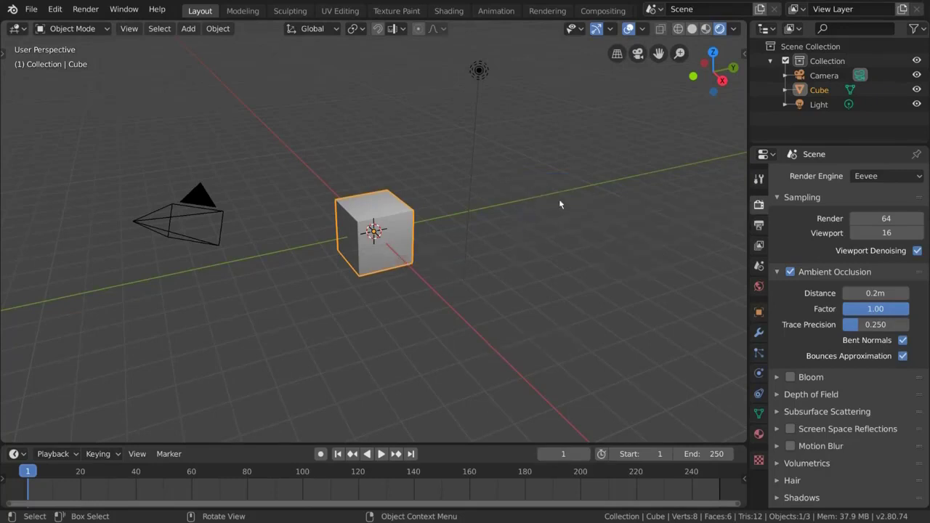
left_click(791, 271)
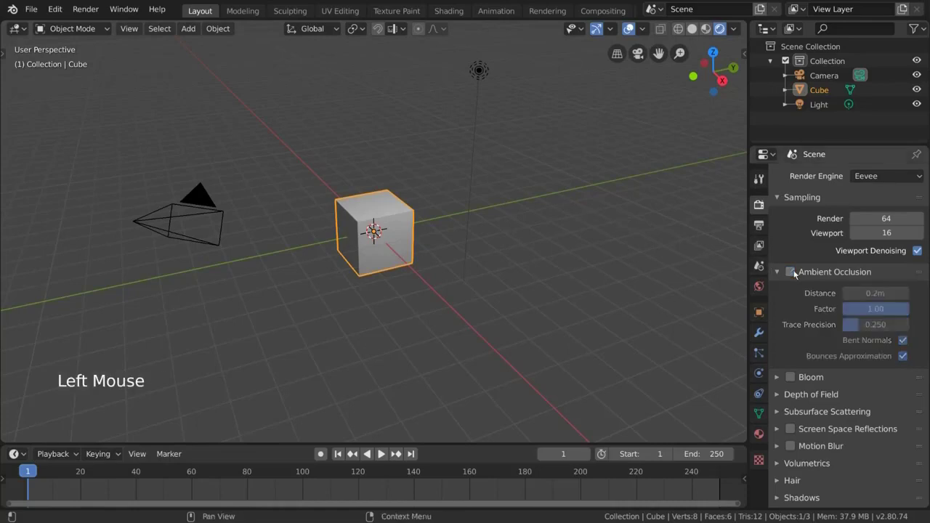
left_click(791, 272)
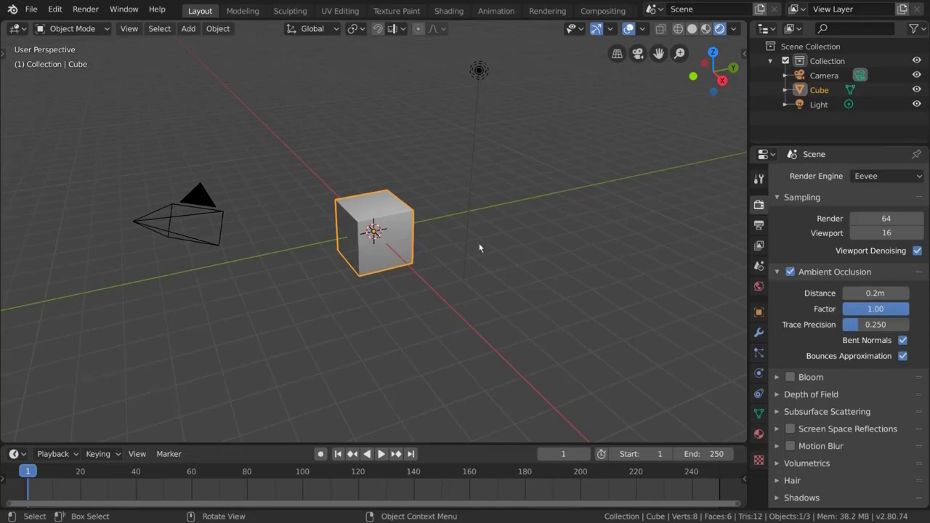
- Add a plane and scale it up in Edit Mode into a wide floor around the cube
key("shift+a")
mouse_move(476, 246)
left_click(575, 243)
key("Tab")
key("s")
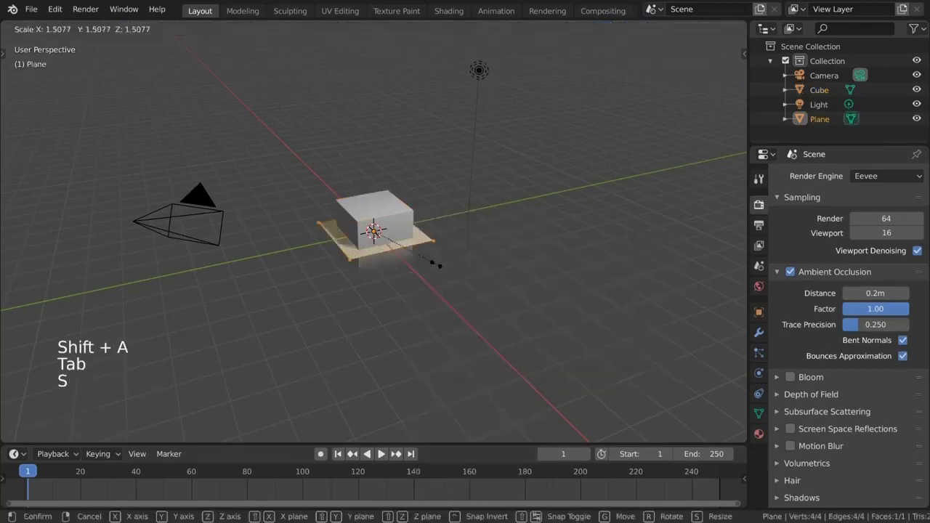
left_click(579, 307)
key("Tab")
scroll(409, 247, "up", 6)
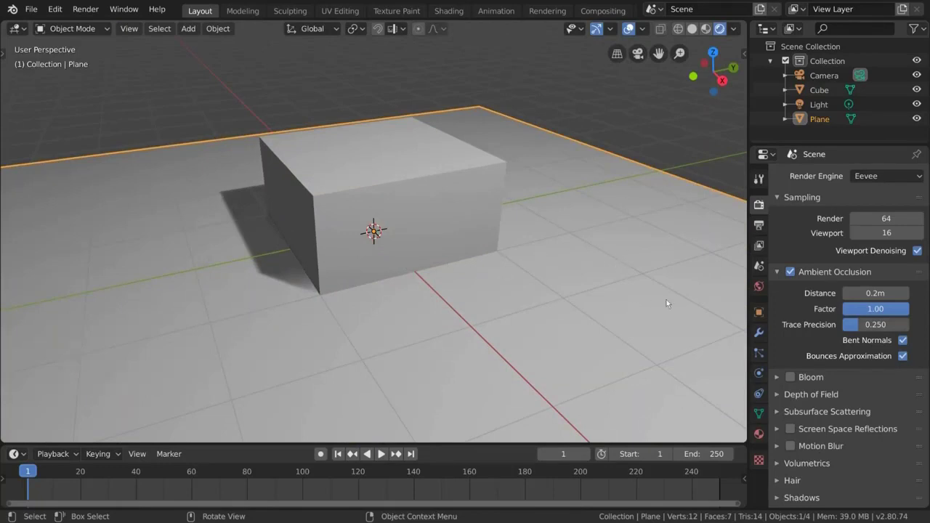
- Compare the shading where the cube meets the floor with Ambient Occlusion off and on, from several angles
left_click(791, 271)
left_click(790, 272)
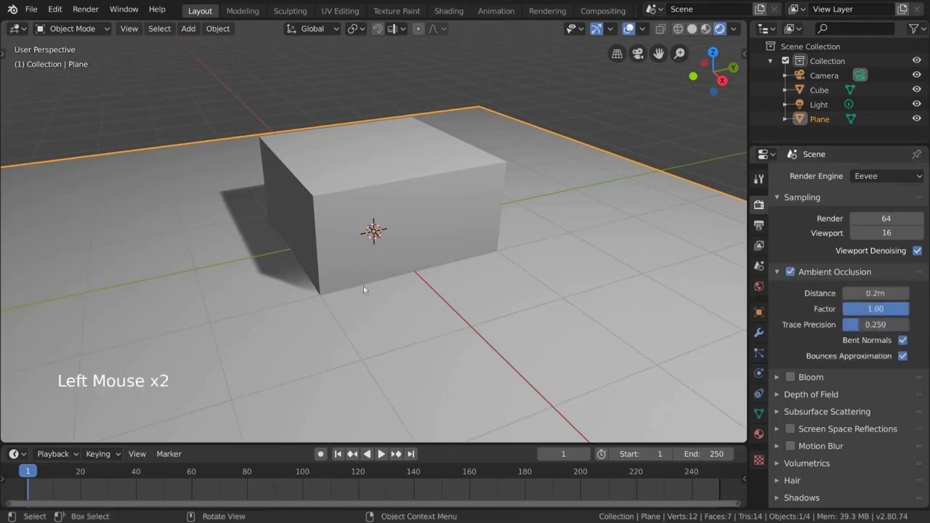
middle_click_drag(363, 286, 402, 282)
scroll(401, 282, "up", 2)
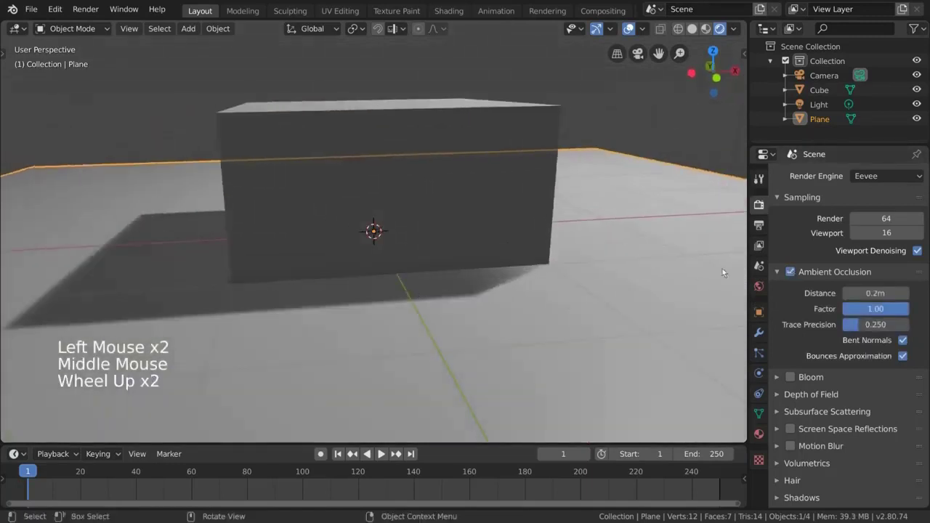
left_click(790, 272)
left_click(790, 272)
middle_click_drag(447, 266, 380, 282)
scroll(467, 275, "down", 2)
scroll(382, 276, "down", 1)
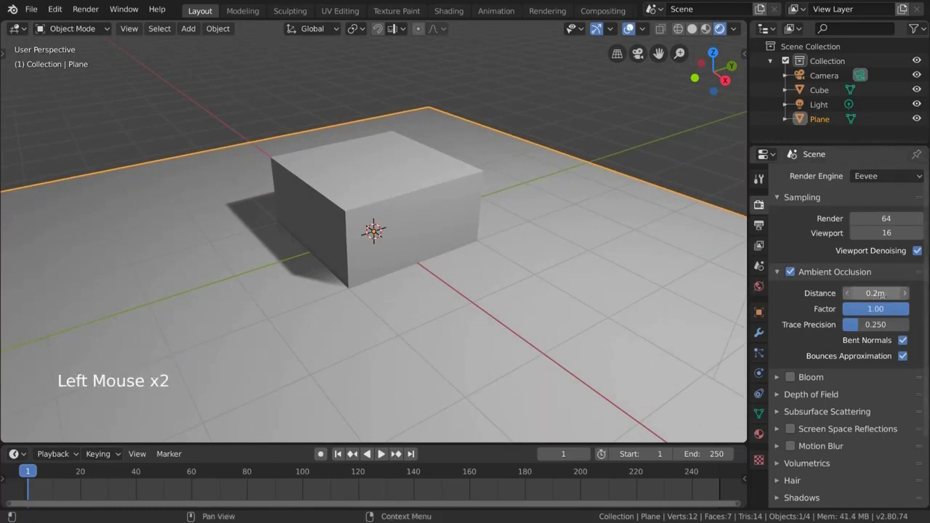
- Try Ambient Occlusion distances of 0.84 m and 0.34 m on the cube and floor
left_click_drag(881, 295, 911, 295)
scroll(285, 227, "up", 3)
middle_click_drag(286, 227, 494, 255, "shift")
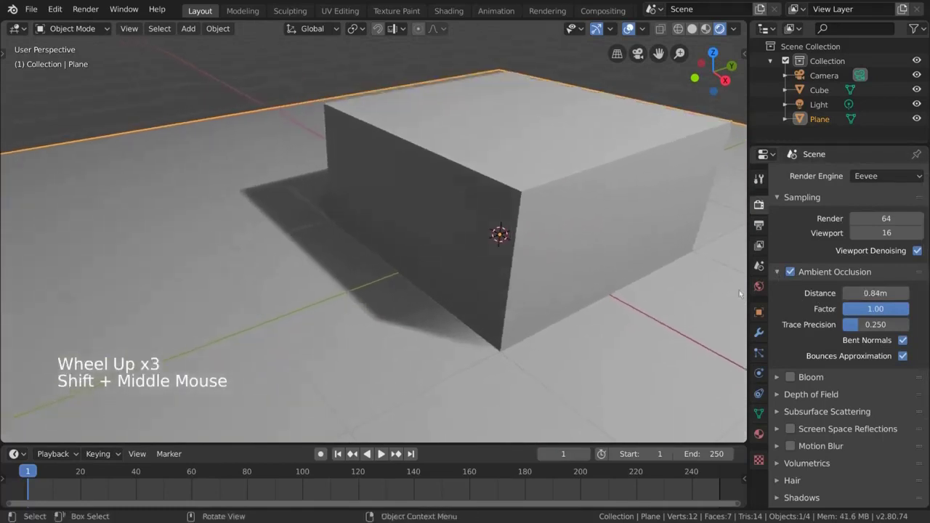
left_click_drag(875, 293, 829, 293)
- Set the Ambient Occlusion factor to 10 and its distance to 0.54 m
double_click(879, 311)
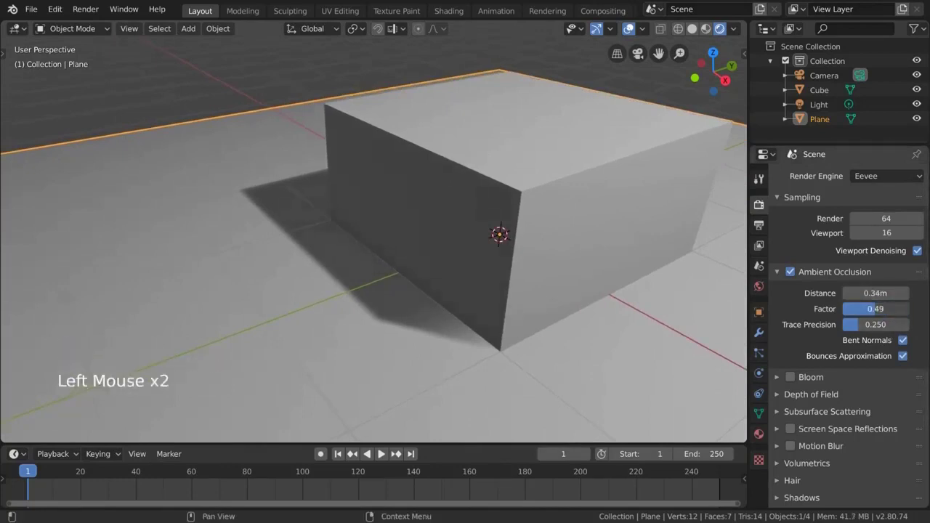
left_click(873, 309)
type("10")
key("Return")
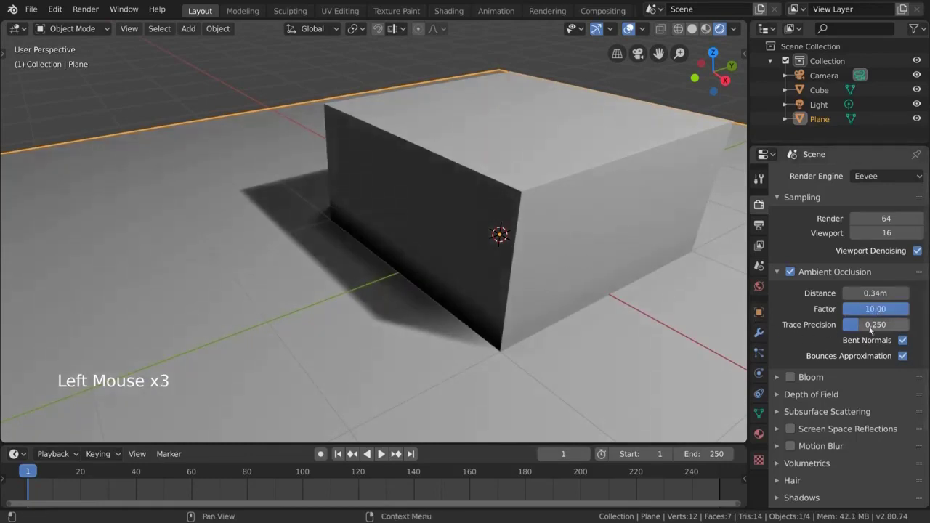
mouse_move(872, 292)
left_mouse_down()
mouse_move(908, 293)
mouse_move(879, 293)
left_mouse_up()
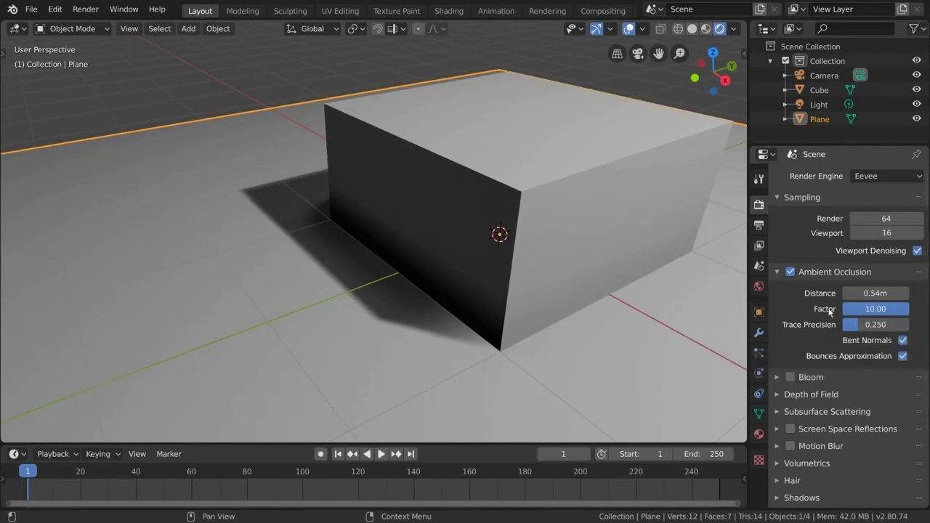
- Disable and collapse Ambient Occlusion, and enable Bloom with its options expanded
left_click(791, 273)
left_click(778, 273)
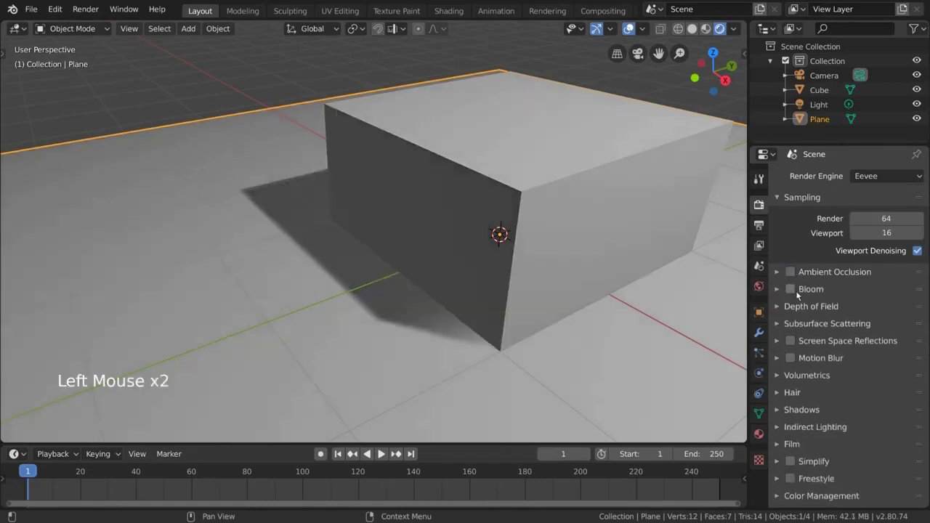
left_click(778, 289)
left_click(790, 289)
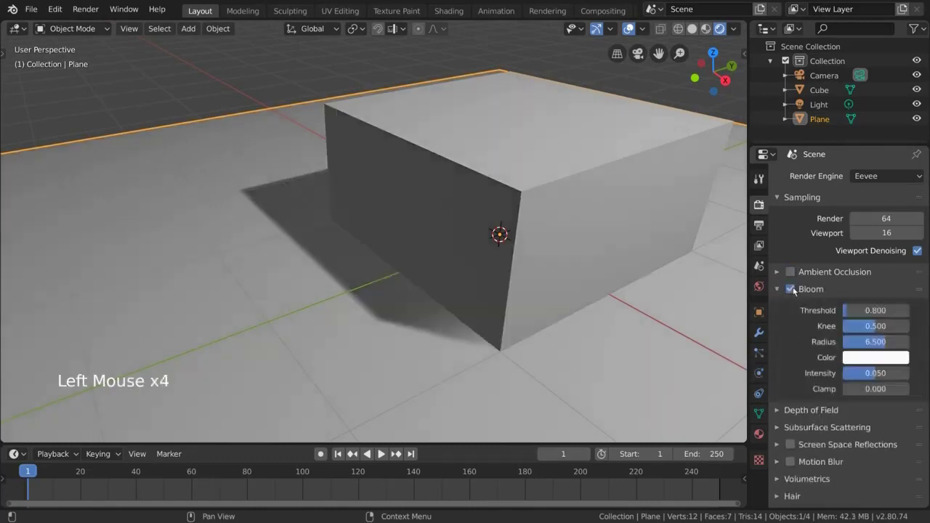
- Select the cube and change its material's Emission color to white
scroll(502, 244, "down", 2)
scroll(501, 245, "down", 3)
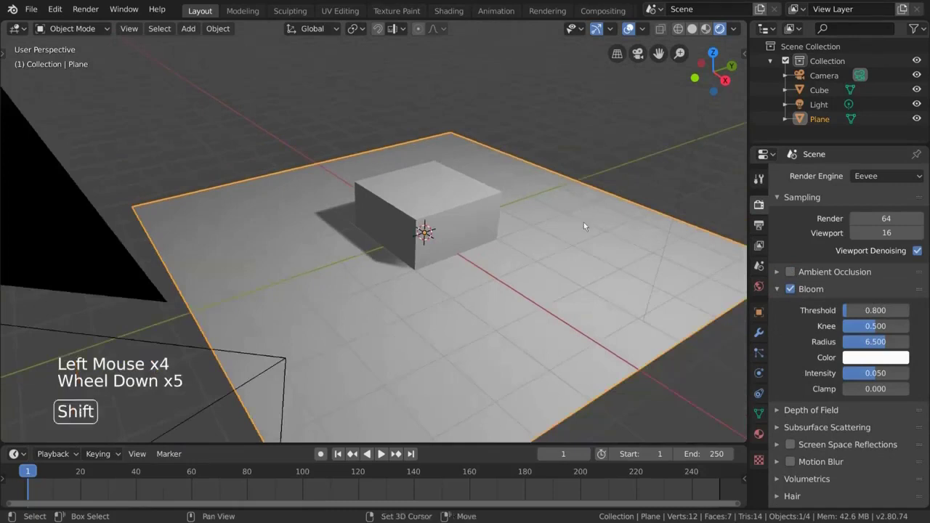
middle_click_drag(583, 223, 551, 210, "shift")
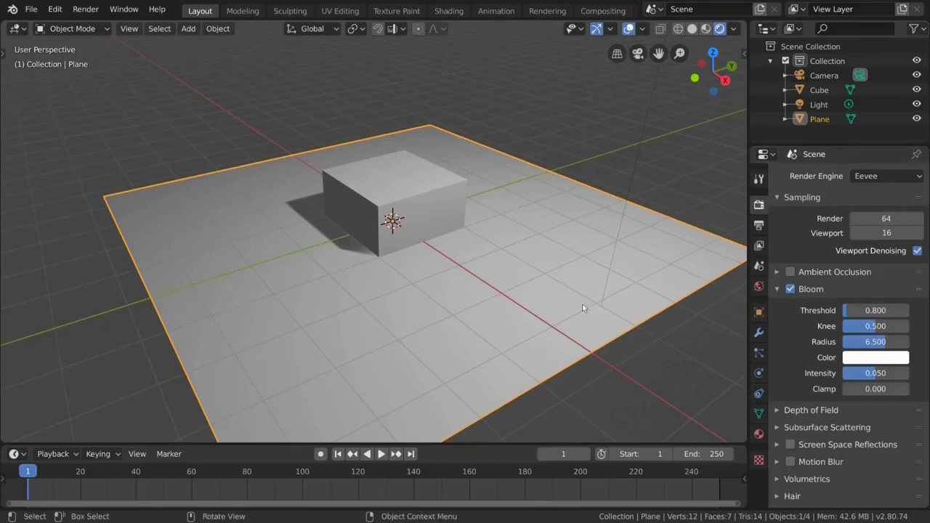
left_click(448, 198)
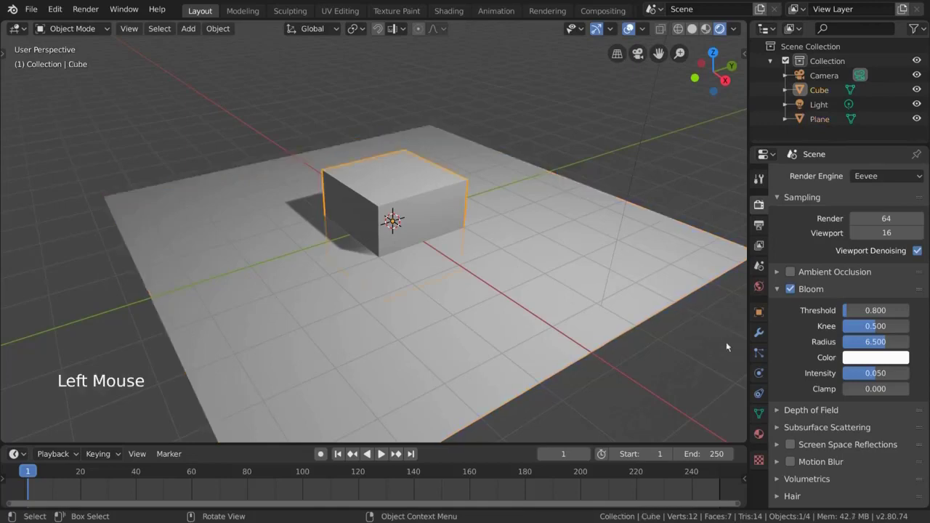
left_click(760, 436)
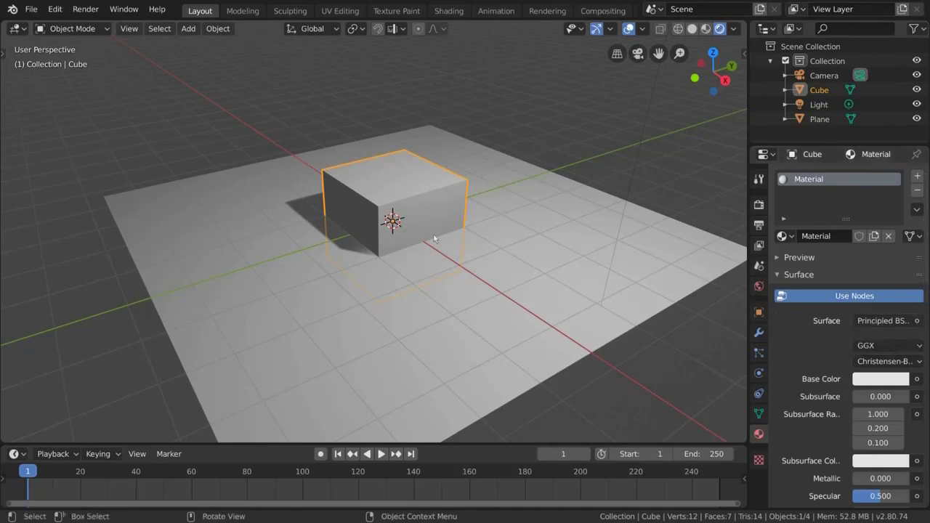
scroll(825, 336, "down", 15)
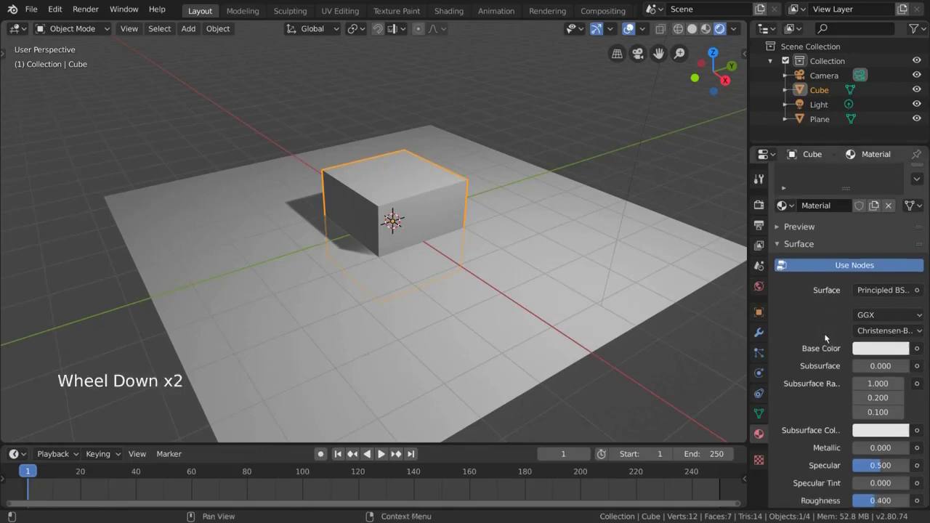
scroll(825, 336, "down", 7)
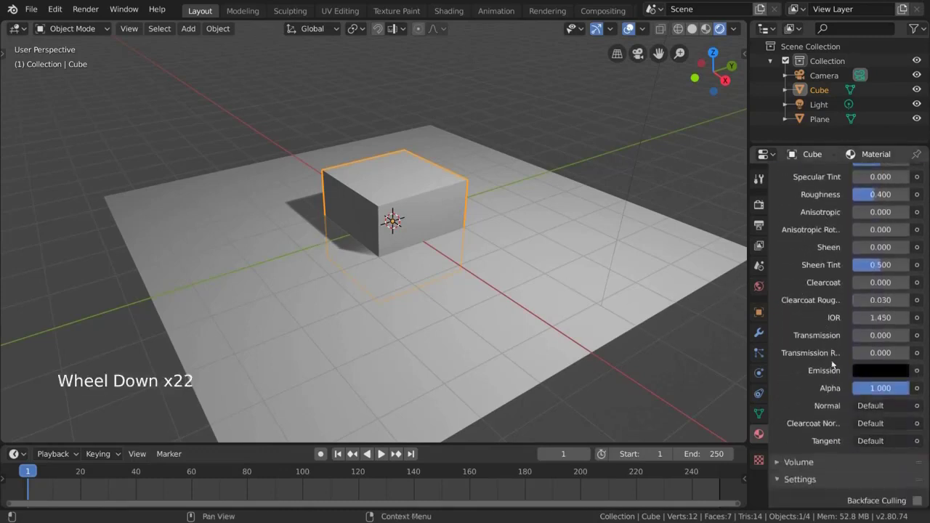
left_click(868, 372)
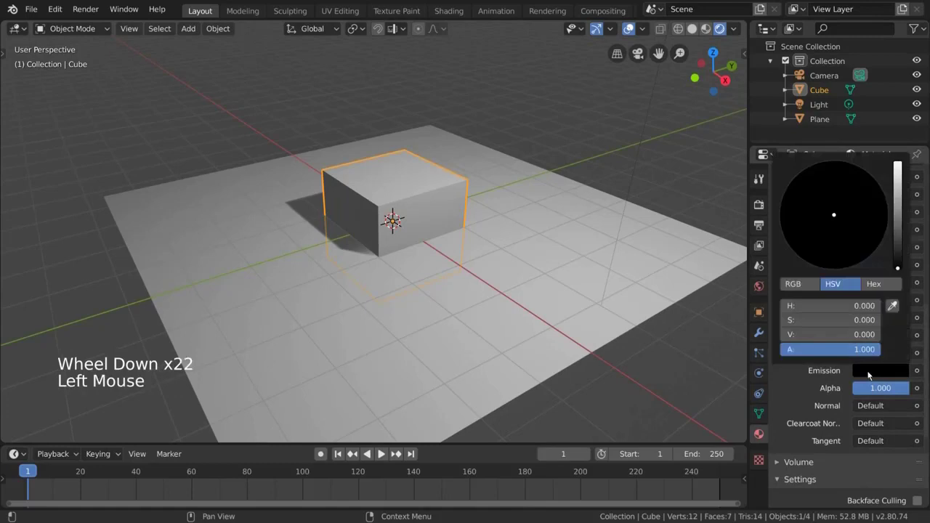
left_click_drag(808, 335, 880, 335)
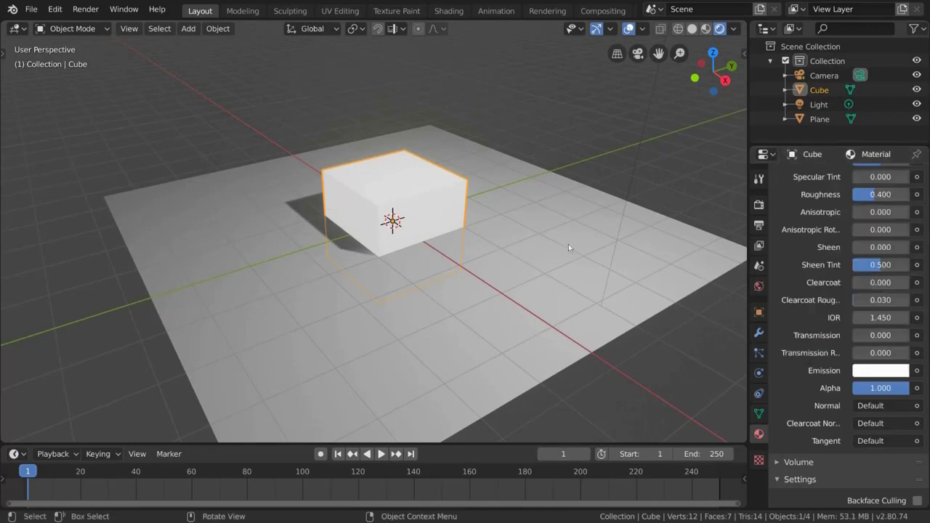
- Toggle Bloom off and on to compare the glow around the cube from different view angles
middle_click_drag(571, 222, 558, 211)
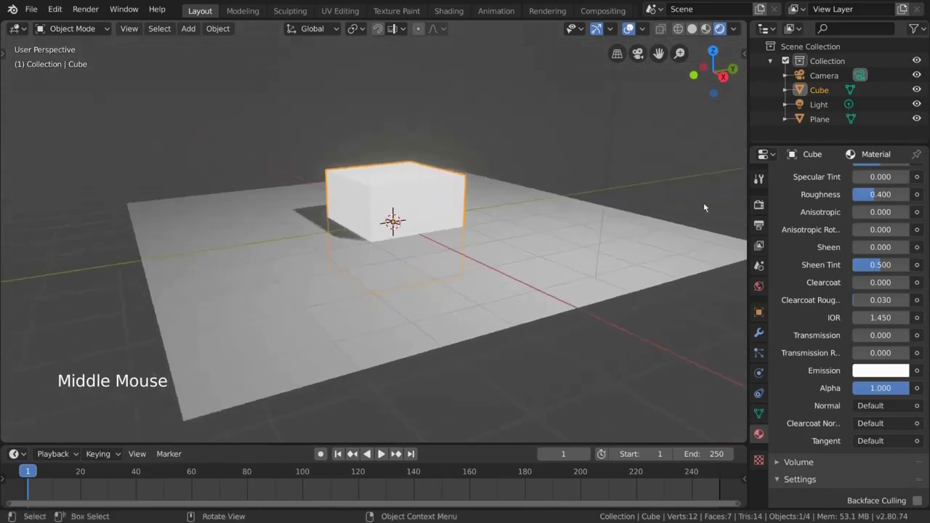
left_click(758, 204)
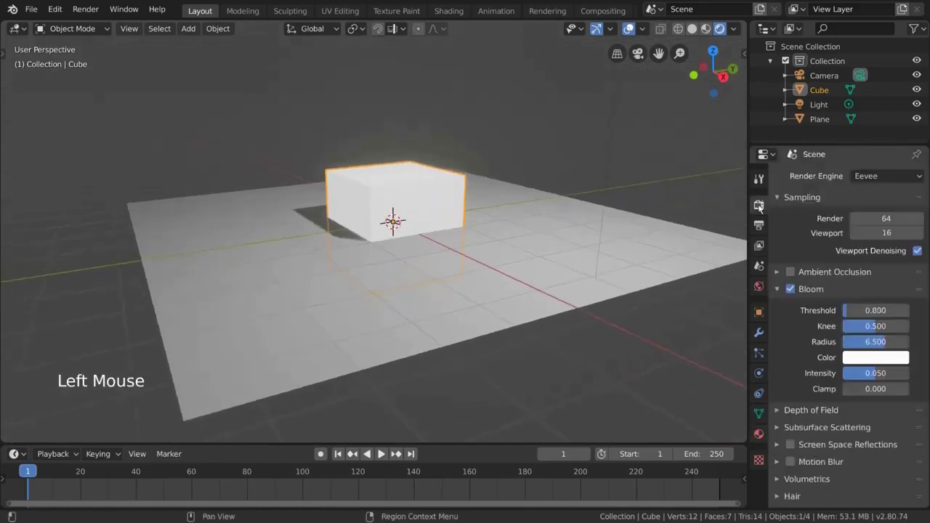
left_click(791, 290)
left_click(791, 291)
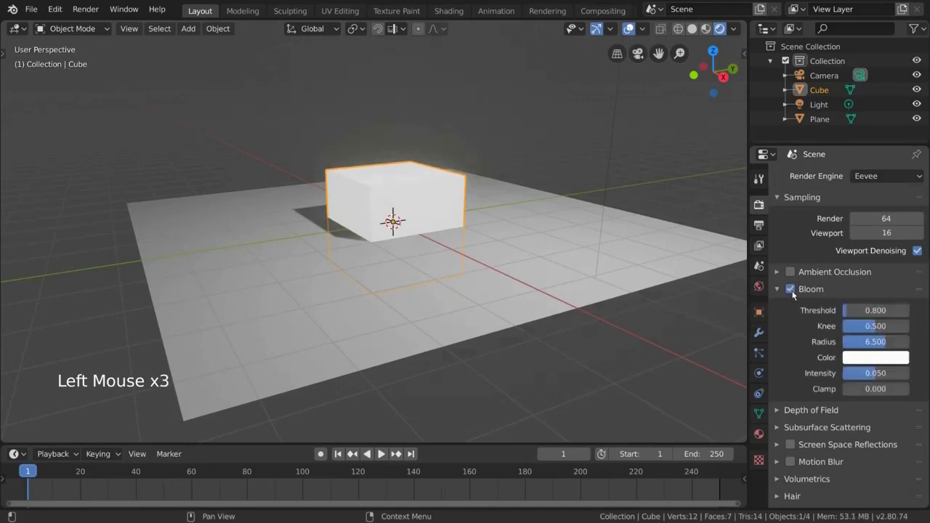
left_click(792, 291)
left_click(791, 291)
middle_click_drag(517, 257, 678, 267)
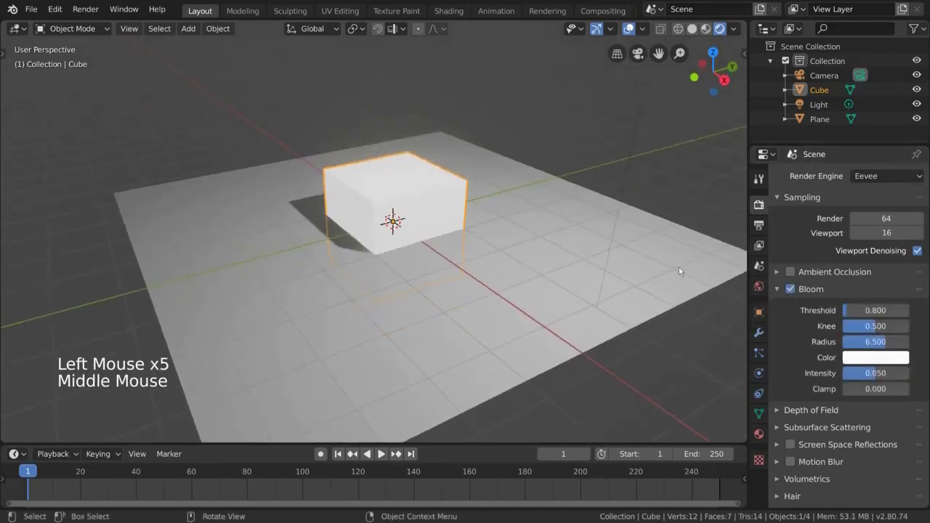
left_click(789, 289)
left_click(790, 289)
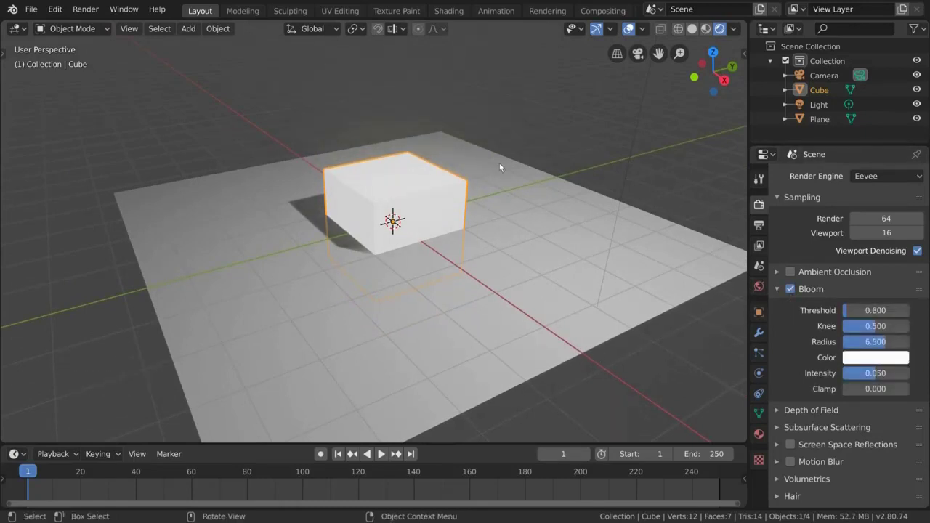
- Change the cube material's surface shader from Principled BSDF to Emission
left_click(759, 438)
scroll(796, 378, "up", 16)
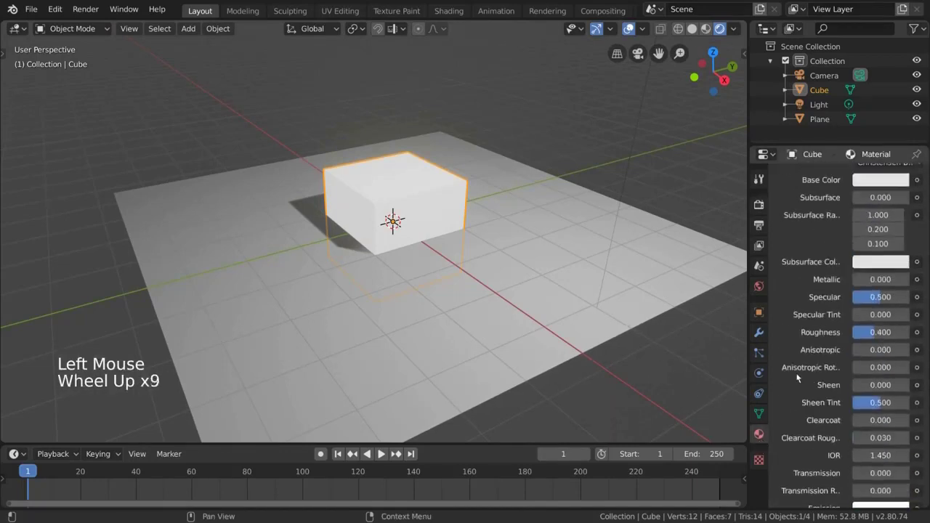
scroll(797, 375, "up", 11)
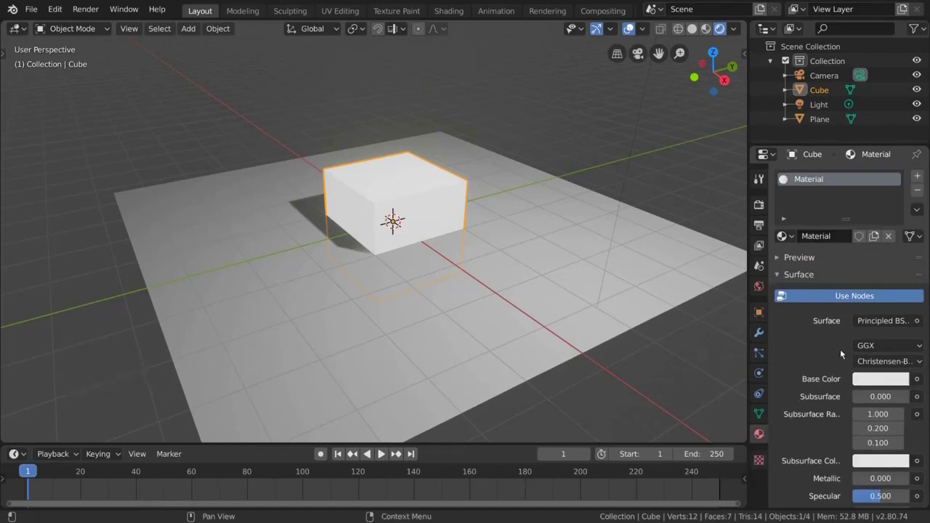
left_click(896, 322)
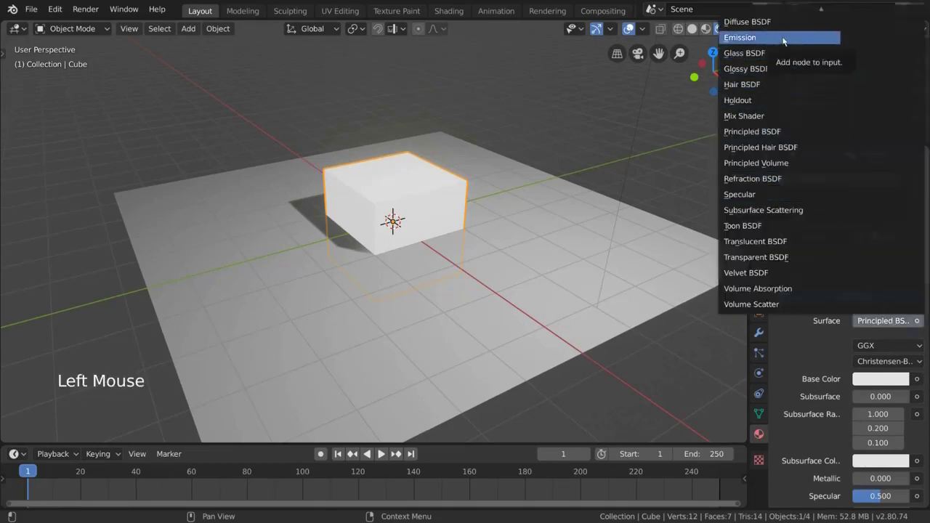
left_click(783, 40)
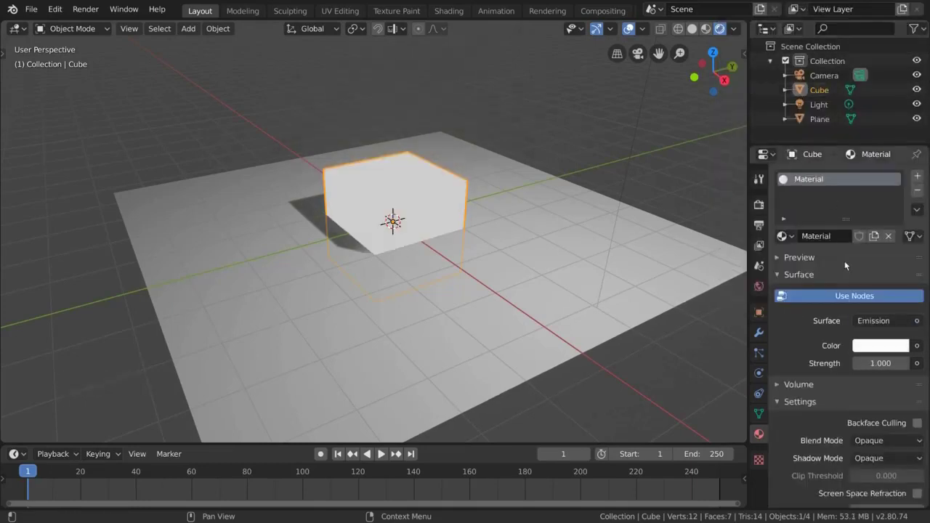
- Set the cube material's Emission strength to 10
left_click_drag(879, 364, 929, 363)
left_click(878, 364)
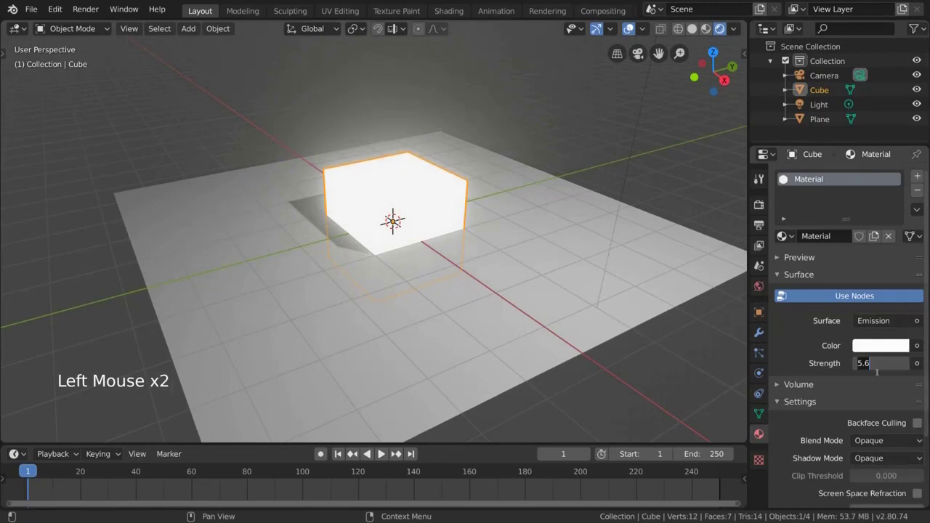
type("10")
key("Return")
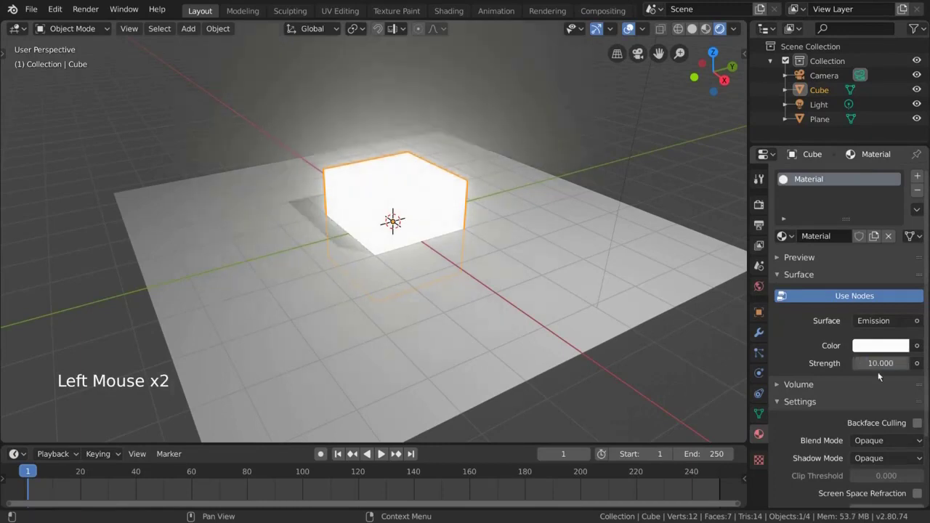
middle_click_drag(501, 191, 607, 222, "shift")
scroll(497, 232, "down", 2)
scroll(498, 231, "up", 2)
- Try a Bloom threshold of 10 in the render settings
left_click(759, 211)
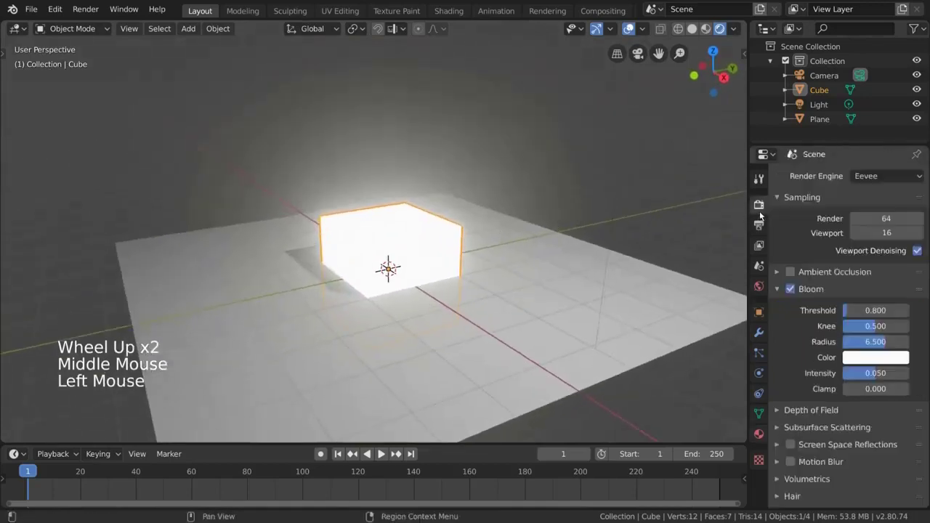
mouse_move(869, 314)
left_mouse_down()
mouse_move(927, 313)
mouse_move(843, 313)
mouse_move(869, 314)
left_mouse_up()
left_click(861, 311)
type("10")
key("Return")
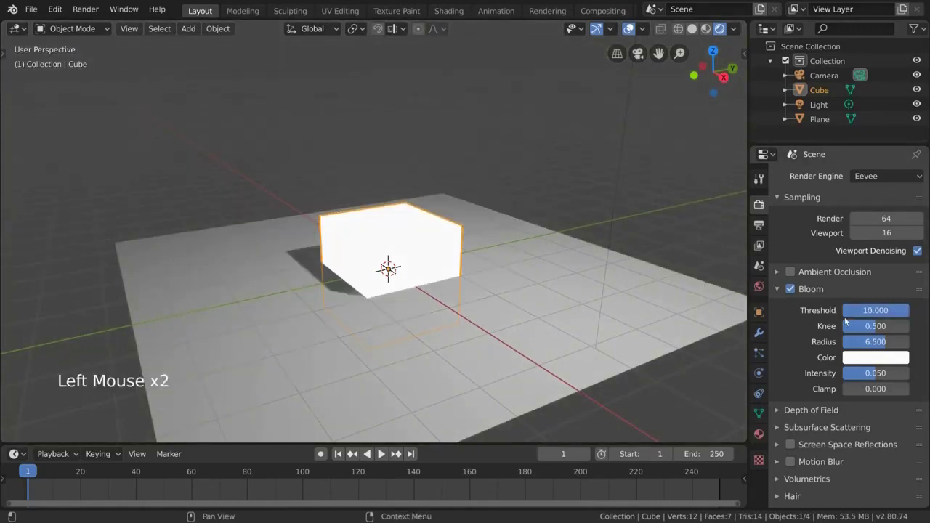
middle_click_drag(379, 190, 385, 149)
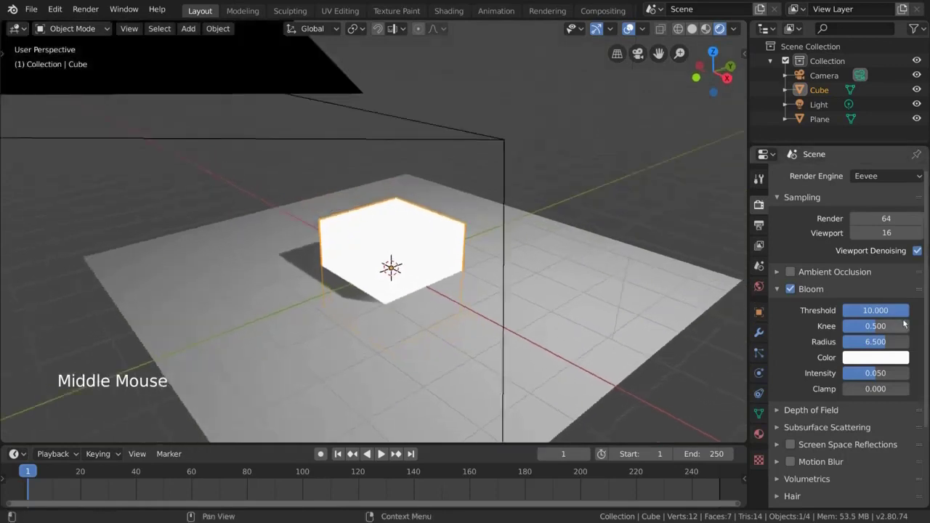
- Set the Bloom threshold back to 0.8
left_click_drag(875, 310, 851, 310)
left_click(887, 311)
type("0.8")
key("Return")
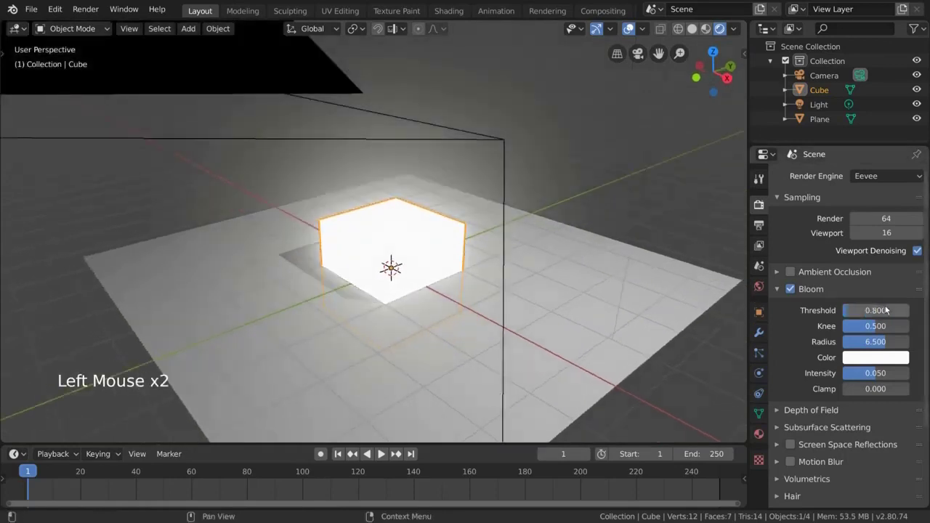
- Adjust the Bloom look with a pinkish-red color, a radius of 5.938 and an intensity of 0.084
left_click(879, 356)
left_click_drag(839, 234, 838, 258)
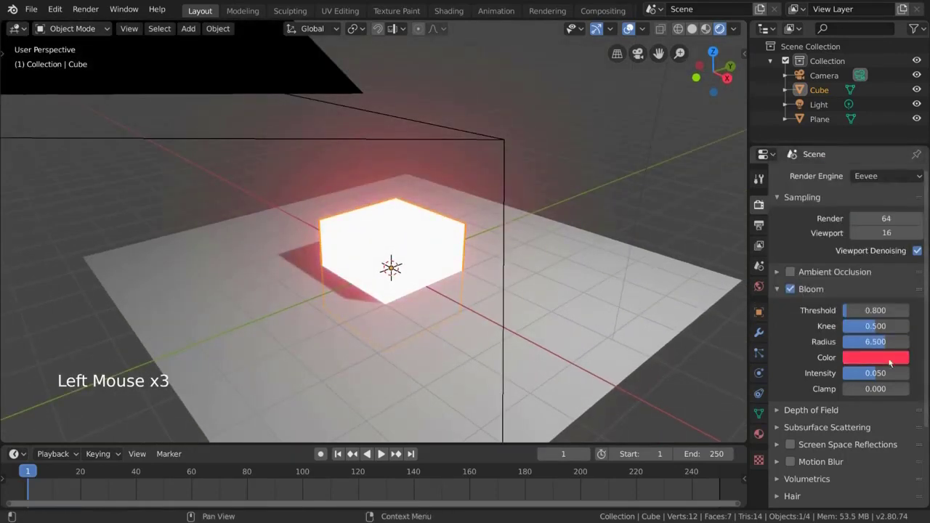
left_click(885, 345)
mouse_move(885, 341)
left_mouse_down()
mouse_move(900, 341)
mouse_move(881, 341)
left_mouse_up()
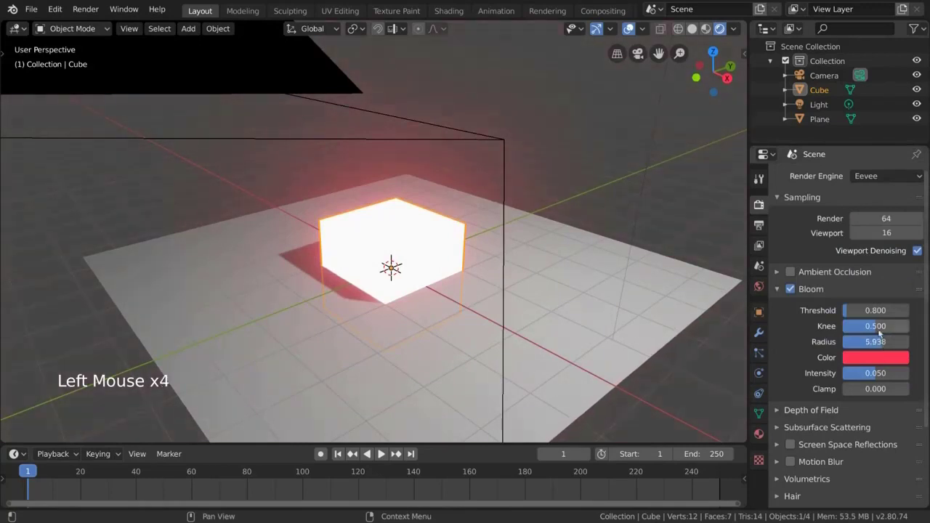
left_click_drag(876, 373, 886, 389)
- Try a Bloom clamp of 1 and return it to 0
left_click(868, 389)
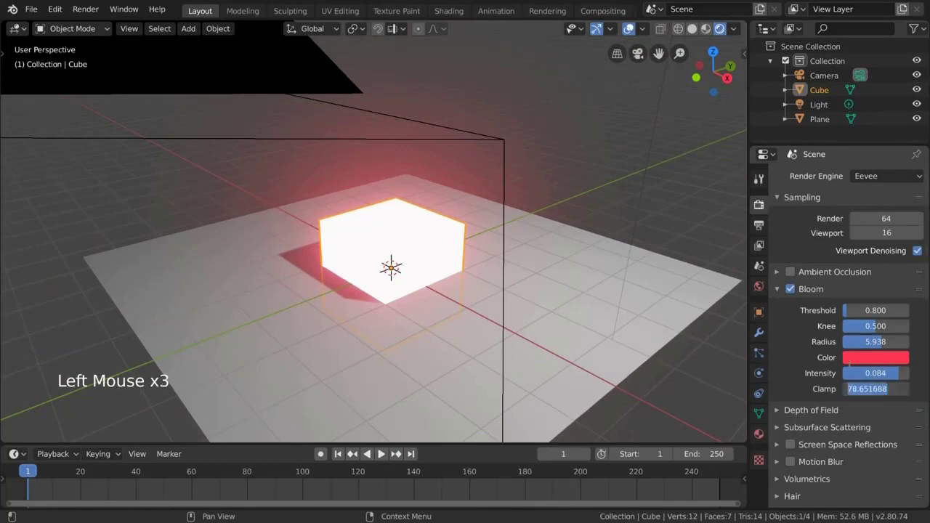
type("1")
key("Return")
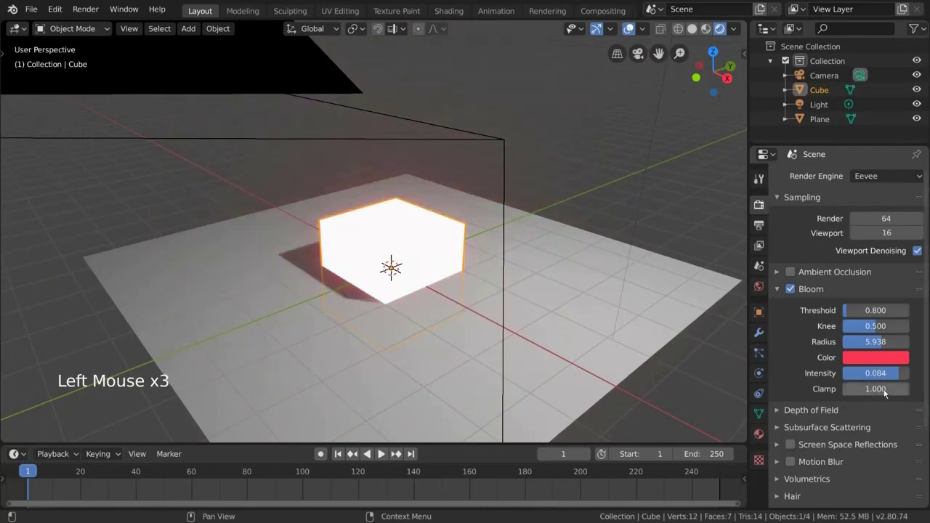
left_click_drag(886, 390, 868, 390)
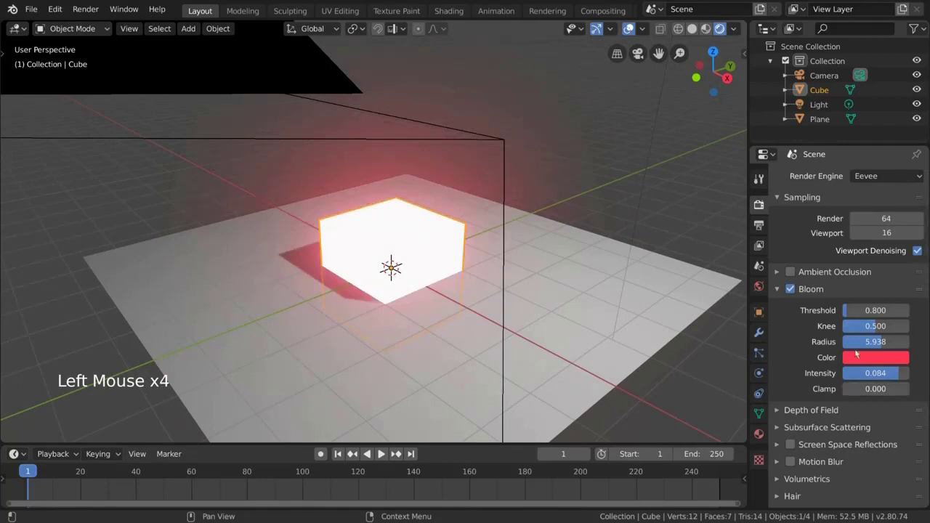
- Raise the Bloom threshold to 7.865 and the knee to 1
scroll(623, 290, "up", 1)
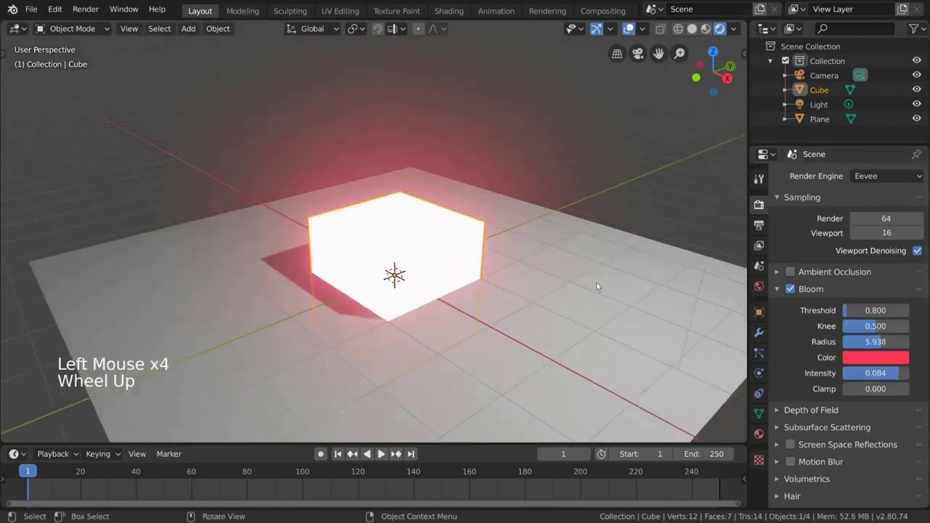
middle_click_drag(596, 287, 573, 282)
mouse_move(876, 310)
left_mouse_down()
mouse_move(905, 312)
mouse_move(887, 325)
mouse_move(904, 325)
mouse_move(880, 313)
left_mouse_up()
double_click(883, 316)
type("10")
key("Return")
scroll(556, 247, "up", 2)
scroll(556, 246, "up", 2)
- Disable and collapse Bloom, and expand the Depth of Field render settings
left_click(790, 289)
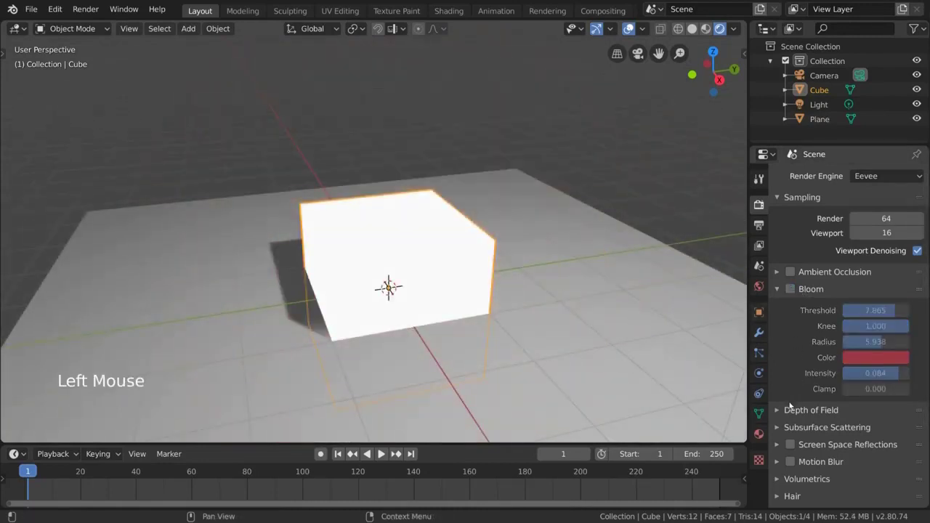
left_click(785, 411)
left_click(807, 290)
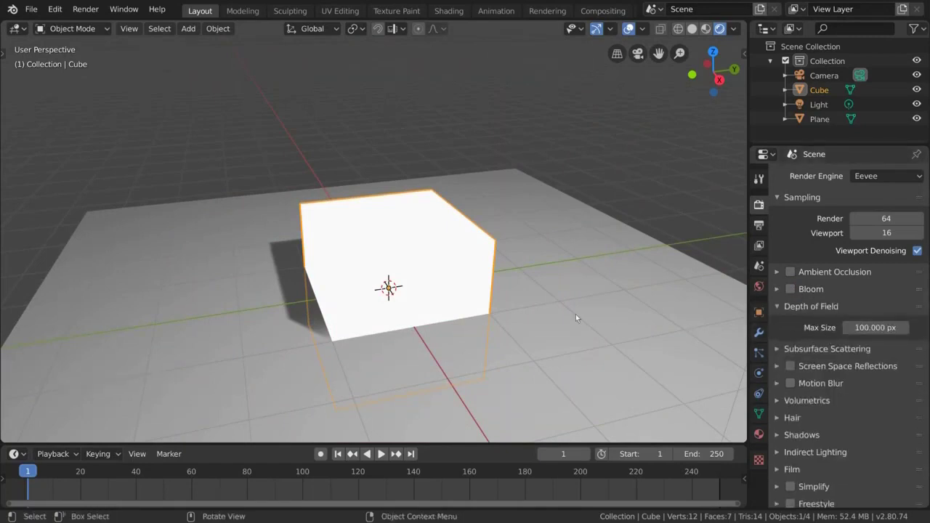
- Add a monkey mesh, move it onto the floor plane beside the cube and rotate it freely
scroll(536, 305, "down", 3)
middle_click_drag(536, 276, 569, 273)
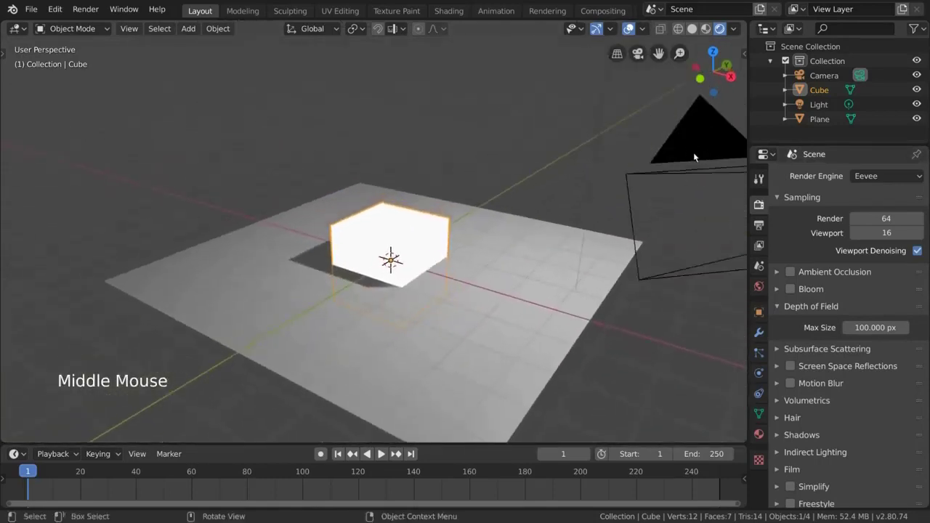
scroll(587, 273, "down", 1)
middle_click_drag(584, 277, 585, 283)
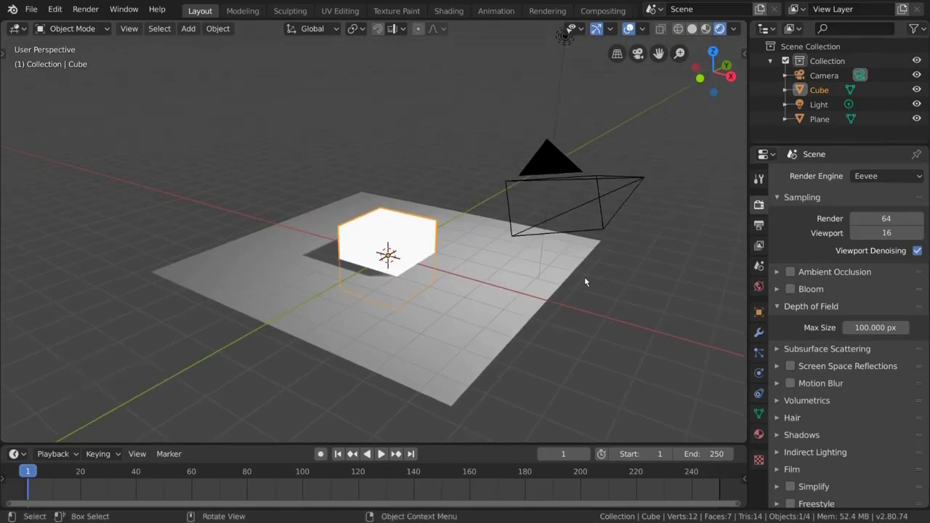
key("shift+a")
left_click(526, 385)
key("g")
key("shift+z")
left_click(513, 279)
right_click(513, 279)
left_click(509, 267)
key("r")
key("r")
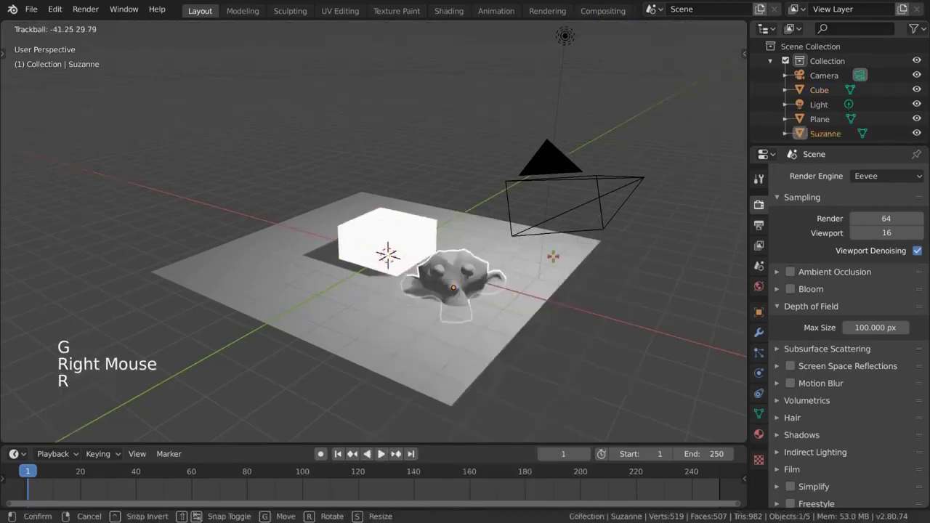
left_click(554, 256)
- Duplicate the monkey three times and spread the copies around the cube, rotating them as needed
key("shift+d")
left_click(508, 231)
key("r")
left_click(388, 191)
key("g")
left_click(393, 188)
key("shift+d")
left_click(311, 137)
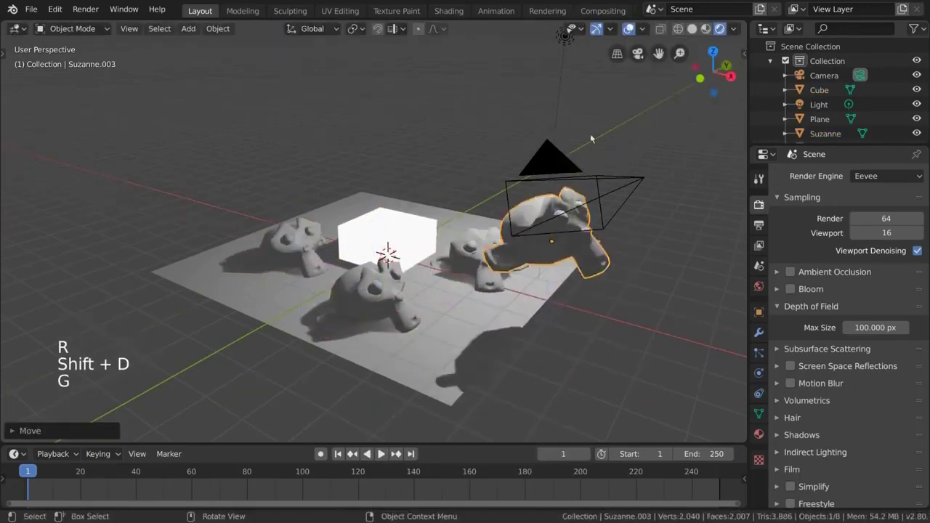
- Reposition the newest monkey copy close to the front of the camera
middle_click_drag(598, 251, 465, 247)
scroll(465, 247, "down", 2)
scroll(436, 232, "up", 1)
key("g")
left_click(415, 203)
middle_click_drag(465, 247, 552, 218, "shift")
key("g")
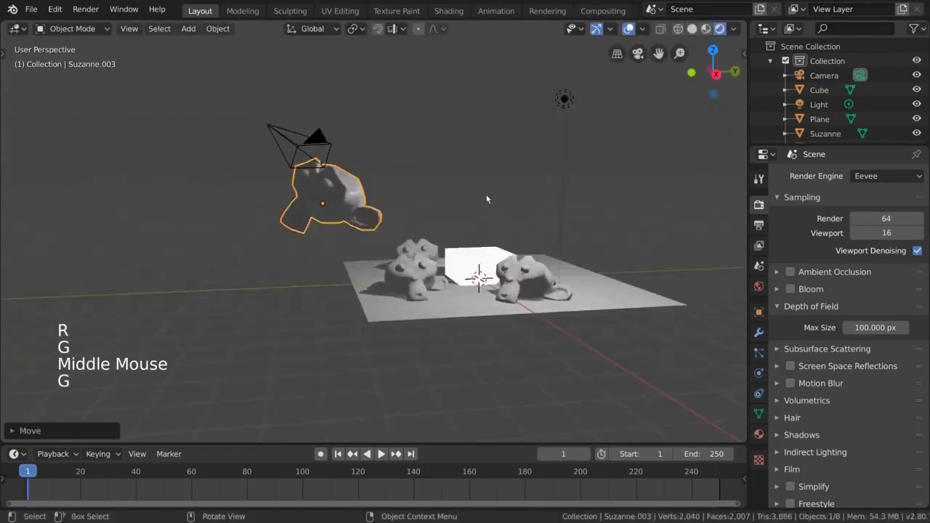
middle_click_drag(354, 254, 341, 218)
key("g")
left_click(341, 287)
key("g")
left_click(120, 264)
- Duplicate the monkey near the camera once more, reposition the copy and undo the last change
middle_click_drag(305, 276, 351, 228)
key("shift+d")
left_click(314, 192)
middle_click_drag(315, 191, 406, 269)
key("r")
key("g")
key("ctrl+z")
scroll(458, 305, "up", 2)
middle_click_drag(459, 305, 503, 231, "shift")
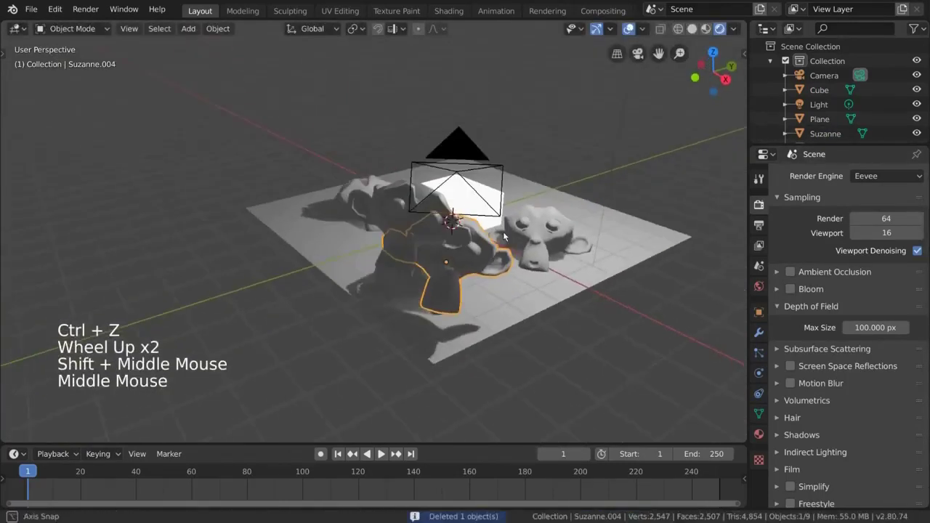
- Move, rotate and scale the newest monkey copy so it sits on the floor in front of the cube
key("g")
middle_click_drag(552, 247, 508, 261)
key("r")
key("g")
key("s")
left_click(523, 291)
key("g")
key("s")
left_click(523, 291)
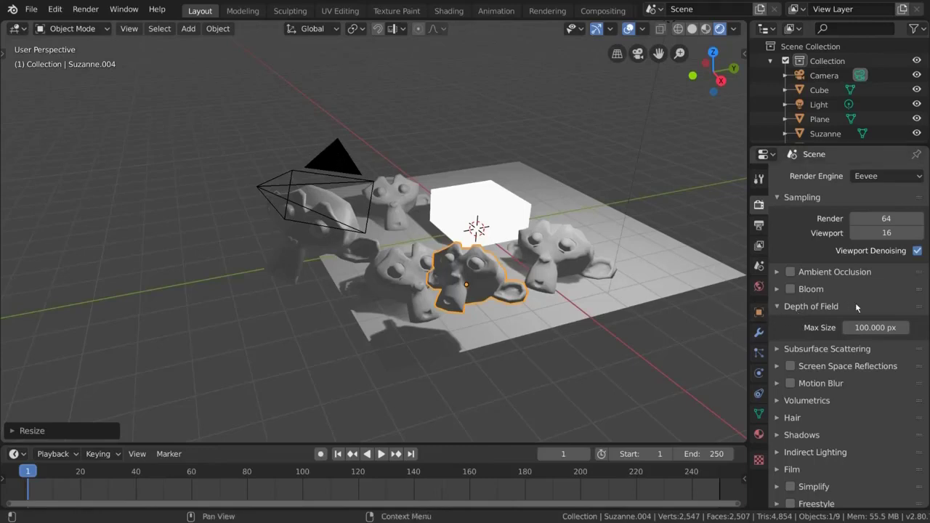
- Set the Depth of Field max size to 100 px in the render settings
left_click_drag(875, 331, 873, 332)
left_click(876, 331)
type("100")
key("Return")
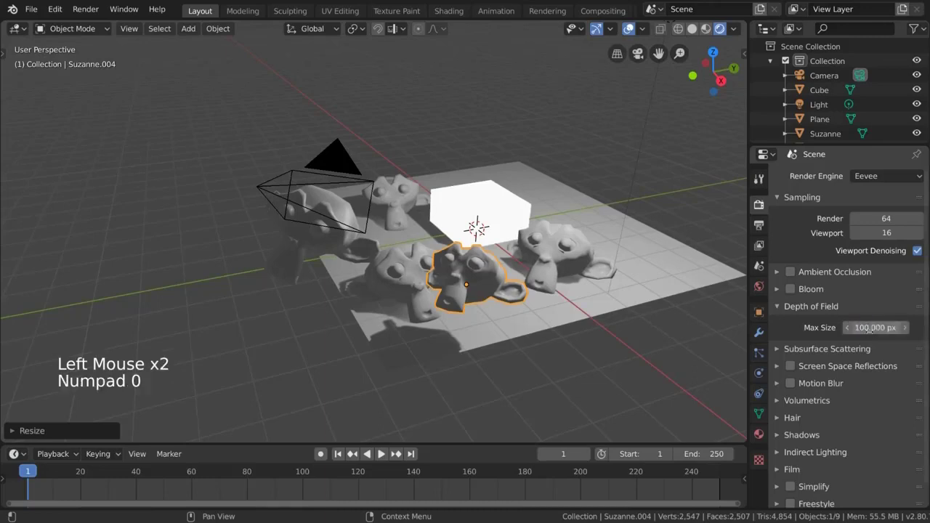
- Select the camera and enable Depth of Field in its camera settings
left_click(351, 160)
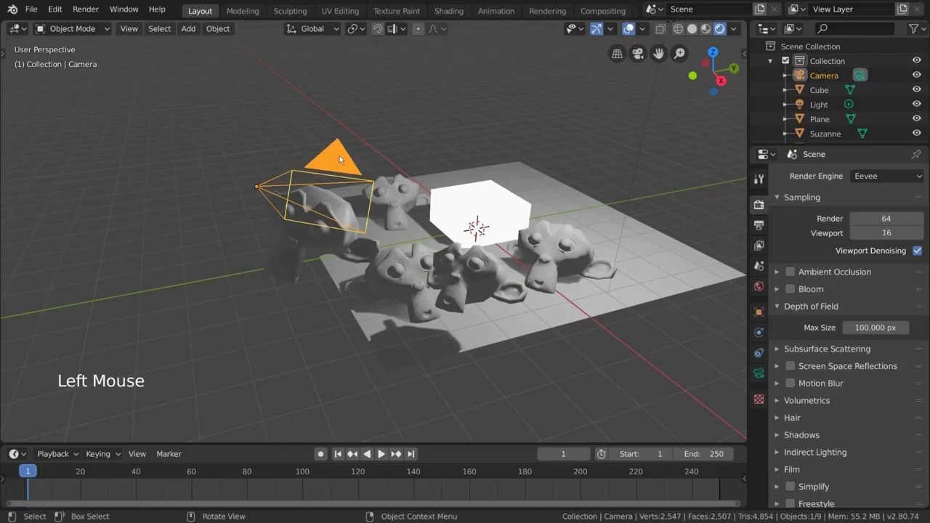
left_click(758, 383)
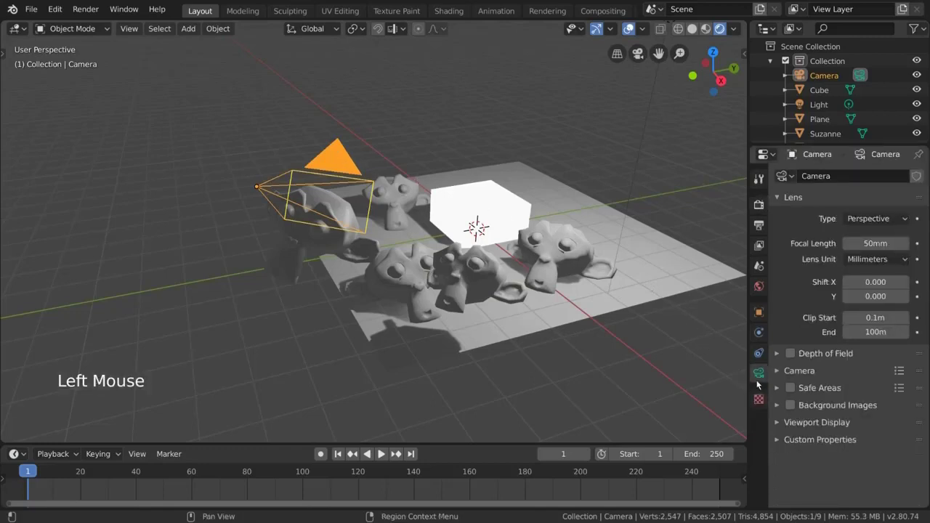
left_click(790, 353)
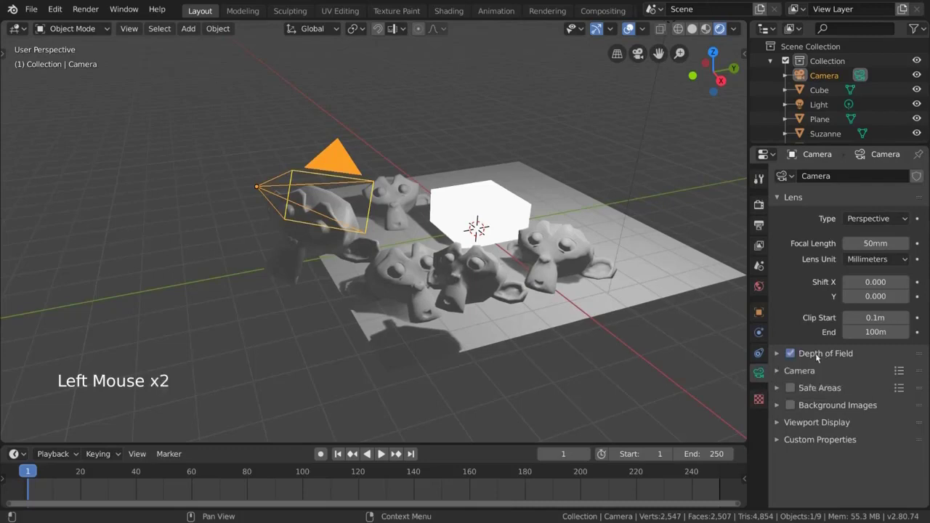
middle_click_drag(450, 211, 416, 185)
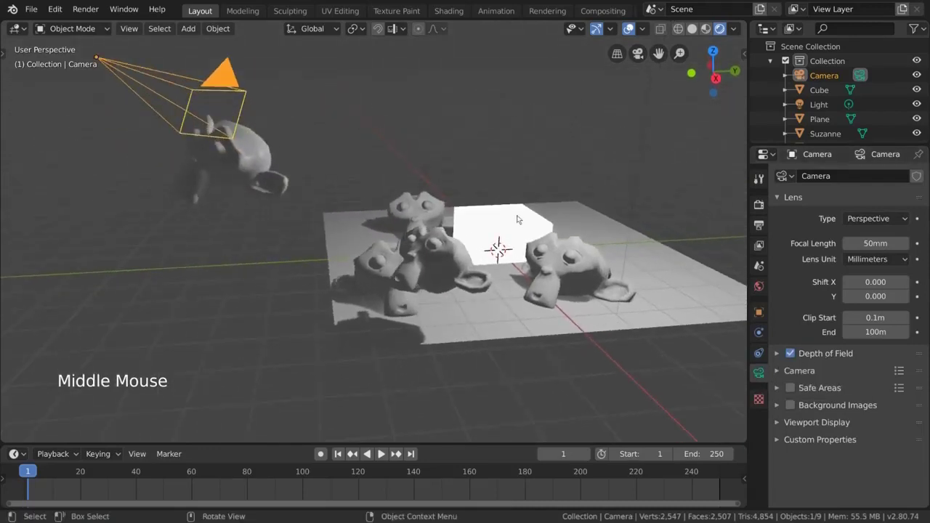
- Set the camera's Depth of Field focus distance to 1 m
mouse_move(518, 219)
middle_mouse_down()
mouse_move(475, 216)
mouse_move(519, 223)
middle_mouse_up()
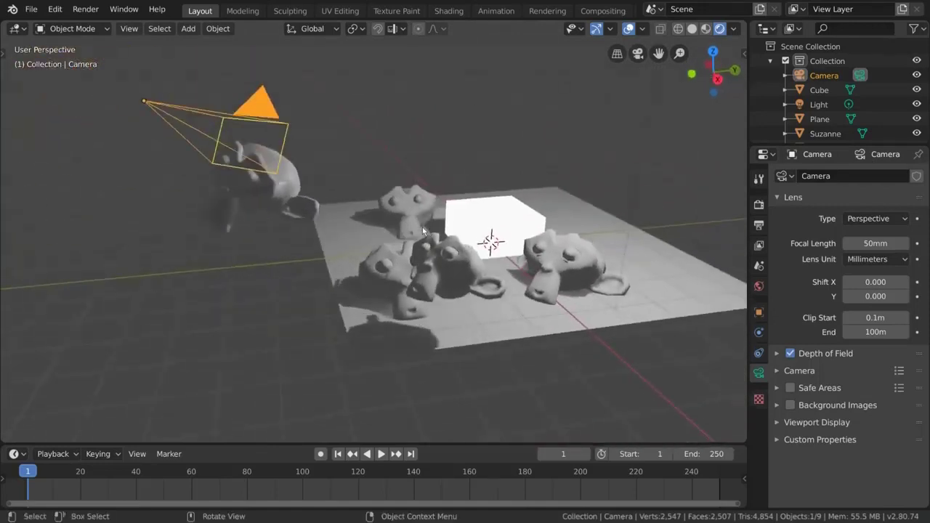
left_click(776, 354)
scroll(826, 377, "down", 5)
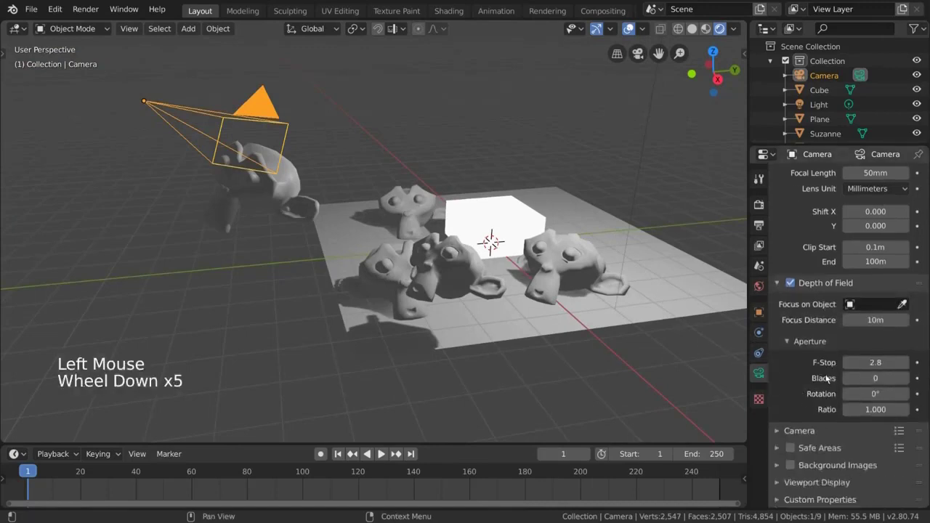
left_click(869, 322)
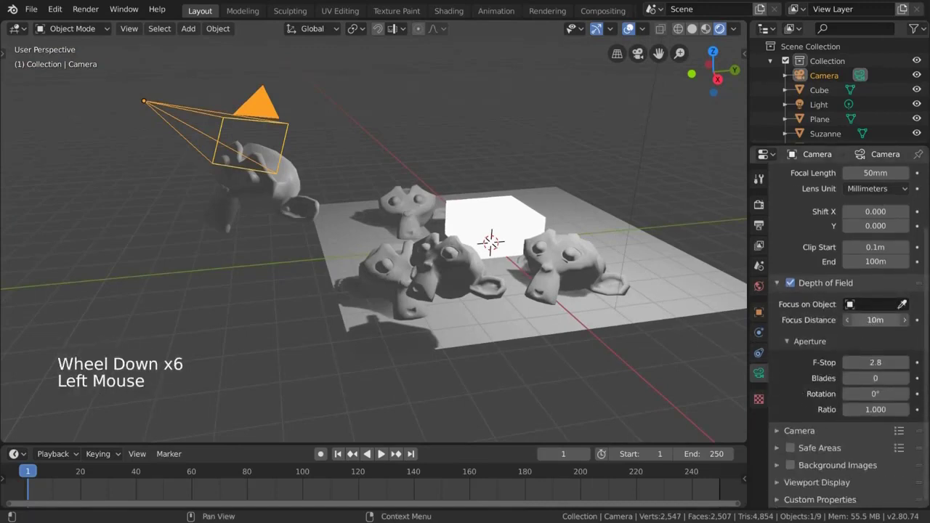
left_click_drag(869, 321, 799, 320)
middle_click_drag(462, 270, 454, 268)
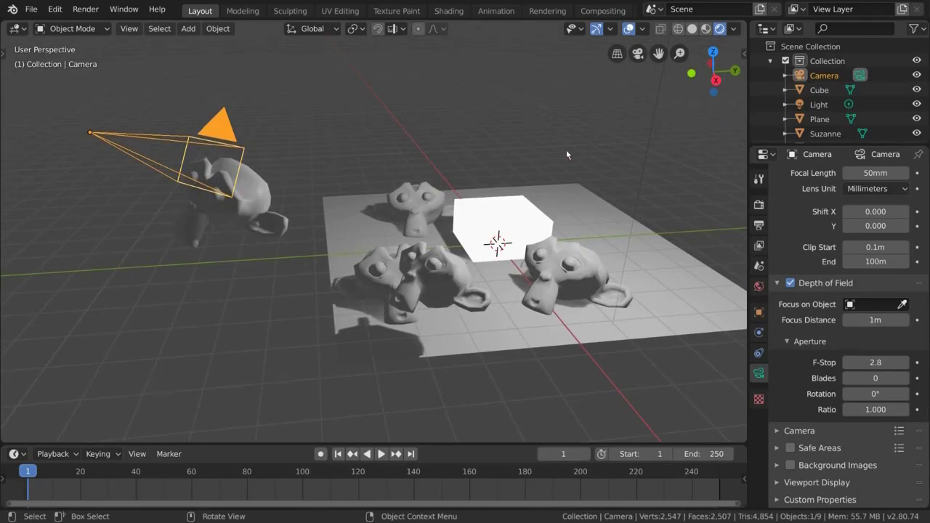
- Look through the camera and set its focus distance to 2 m
left_click(638, 52)
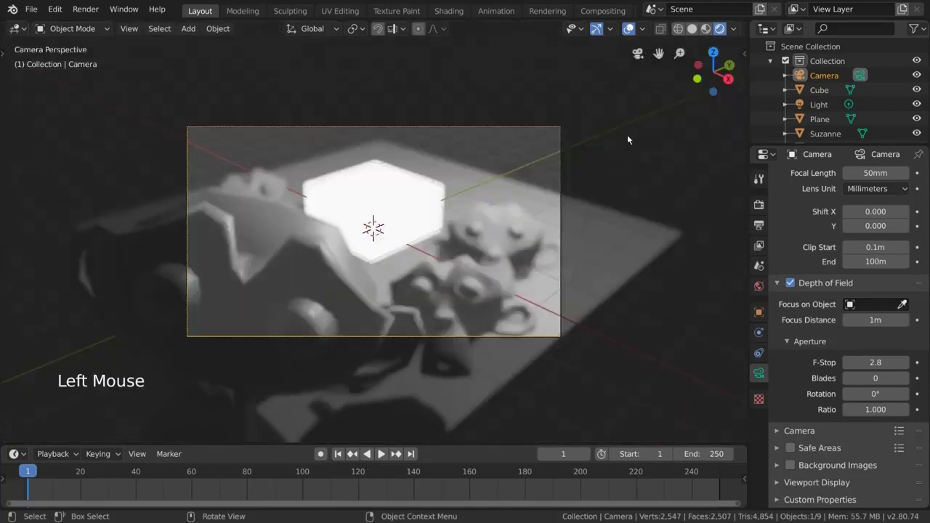
key("KP_0")
key("KP_0")
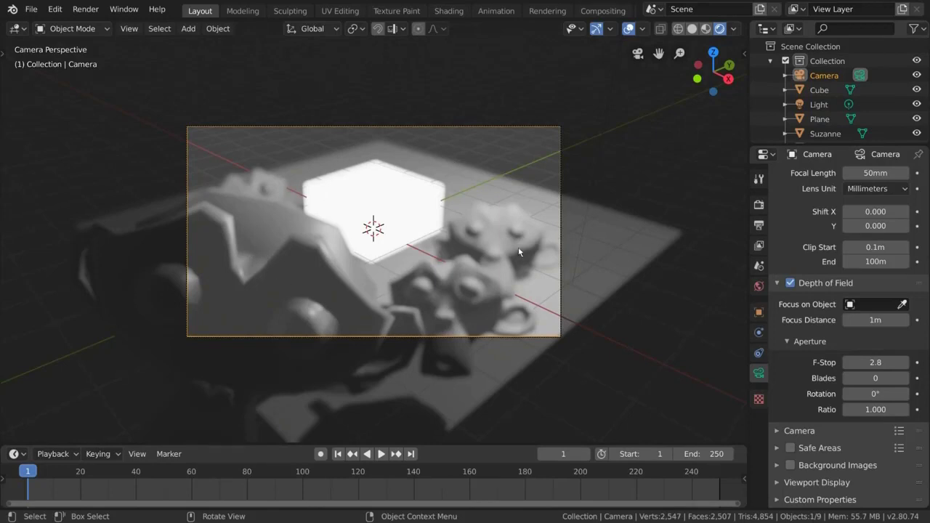
left_click(875, 321)
key("shift")
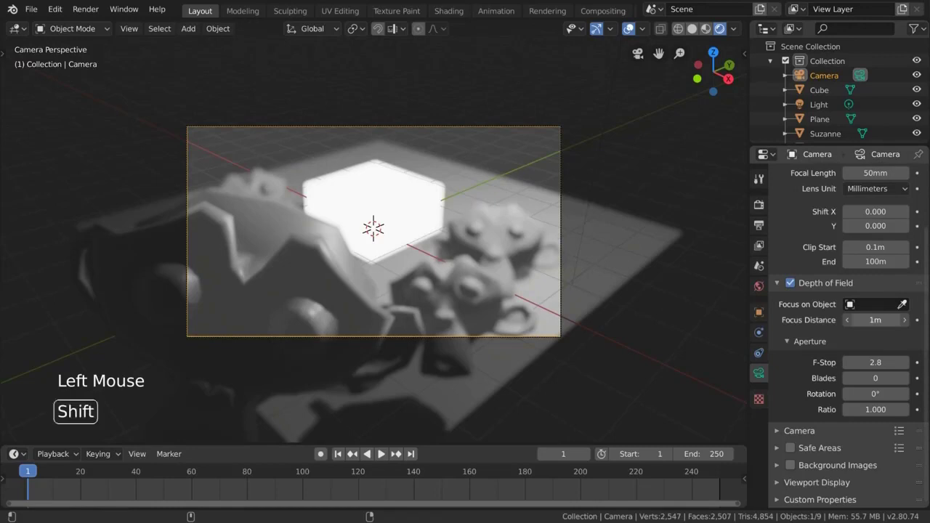
left_click_drag(875, 319, 905, 320, "shift")
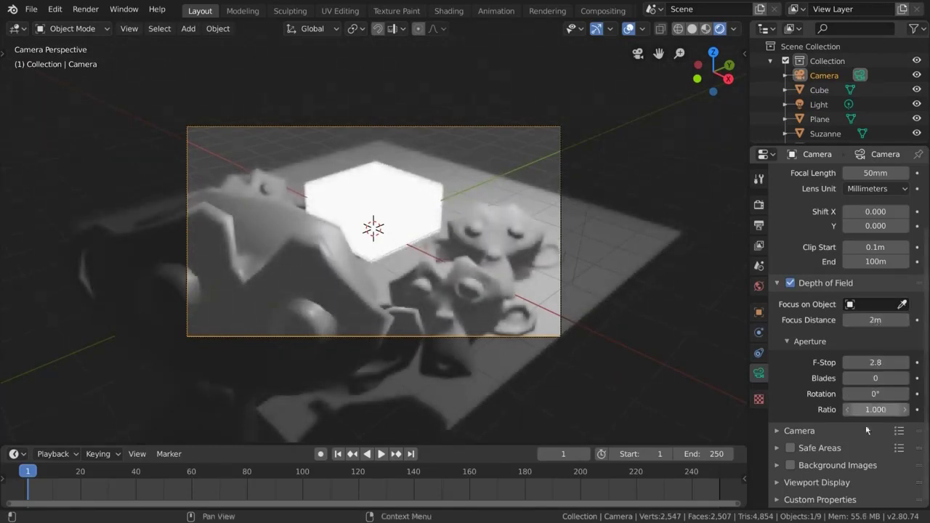
- Enable the Limits display for the camera and view its focus marker from outside the camera
left_click(839, 489)
scroll(839, 450, "down", 8)
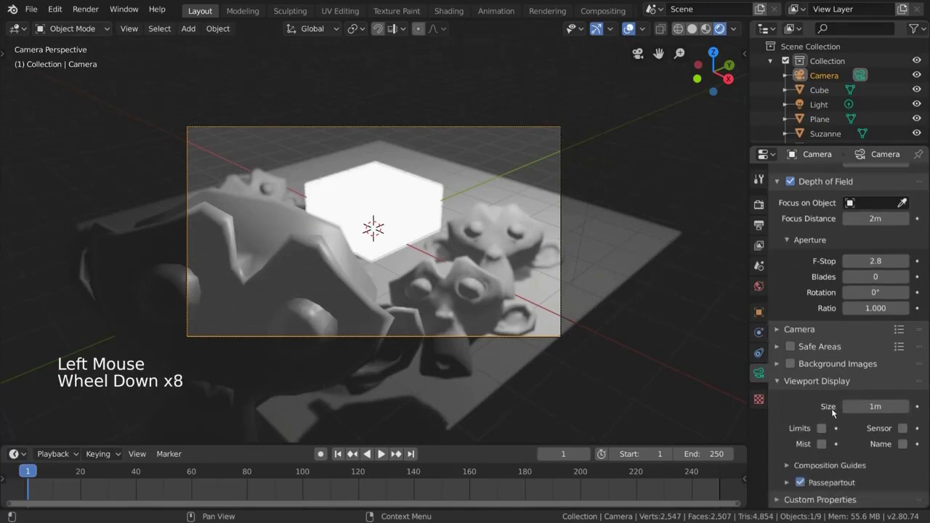
left_click(821, 428)
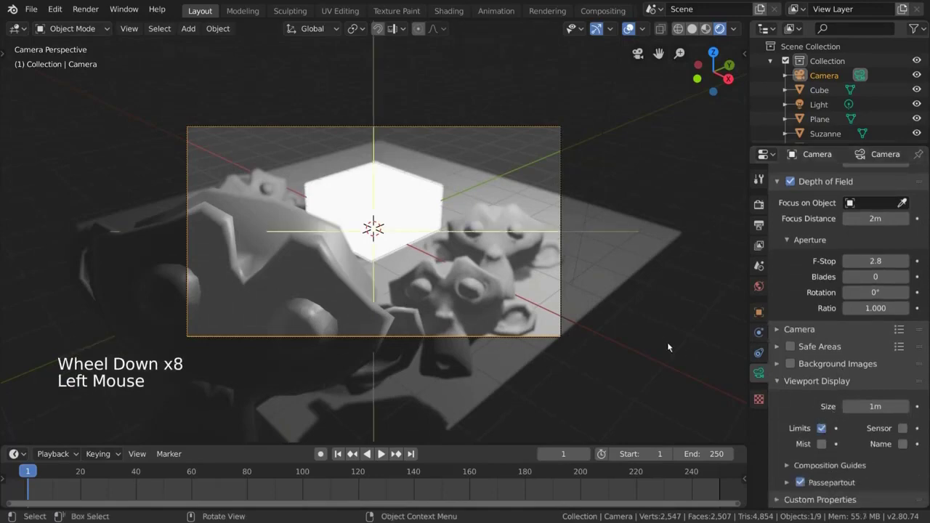
middle_click_drag(667, 342, 593, 331)
scroll(594, 331, "down", 2)
scroll(594, 331, "down", 1)
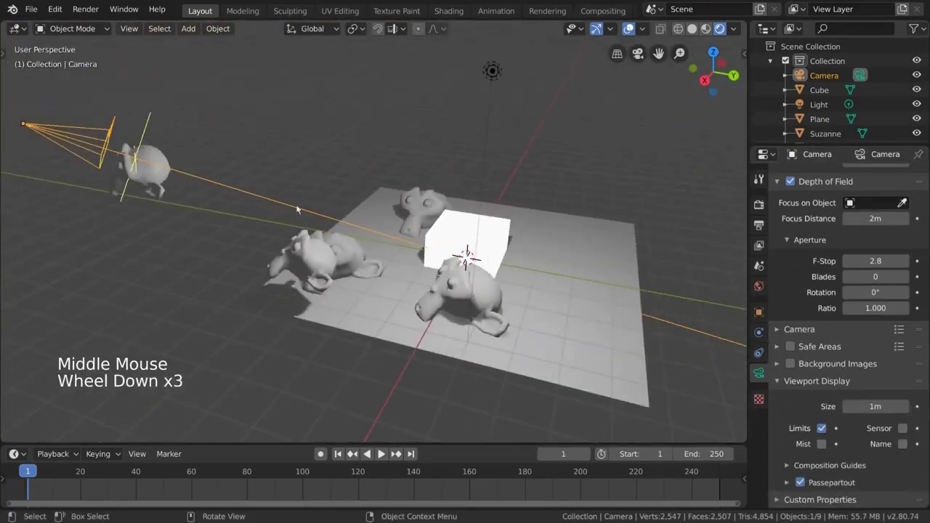
- Set the camera's focus distance to 6 m so the focus marker sits near the front monkeys
scroll(827, 410, "up", 5)
scroll(835, 326, "down", 1)
left_click(904, 280)
left_click_drag(875, 280, 904, 280)
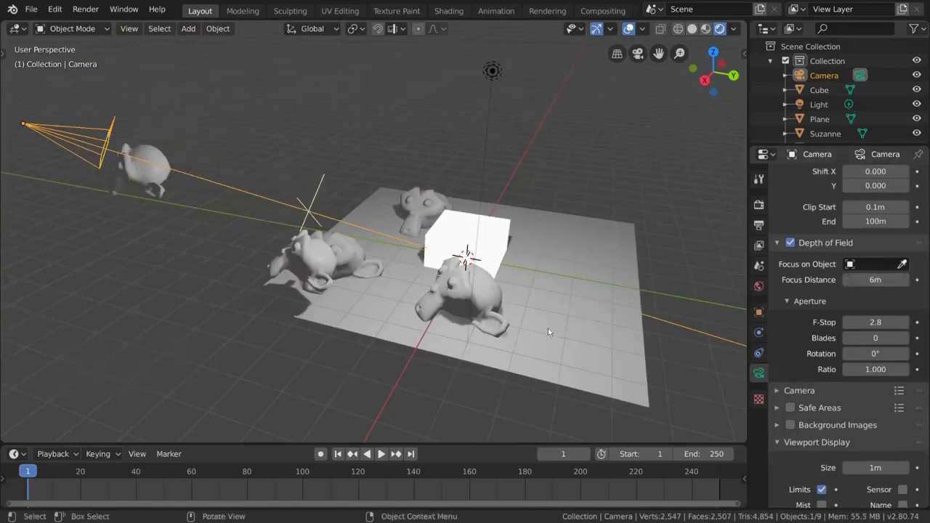
middle_click_drag(548, 328, 480, 332)
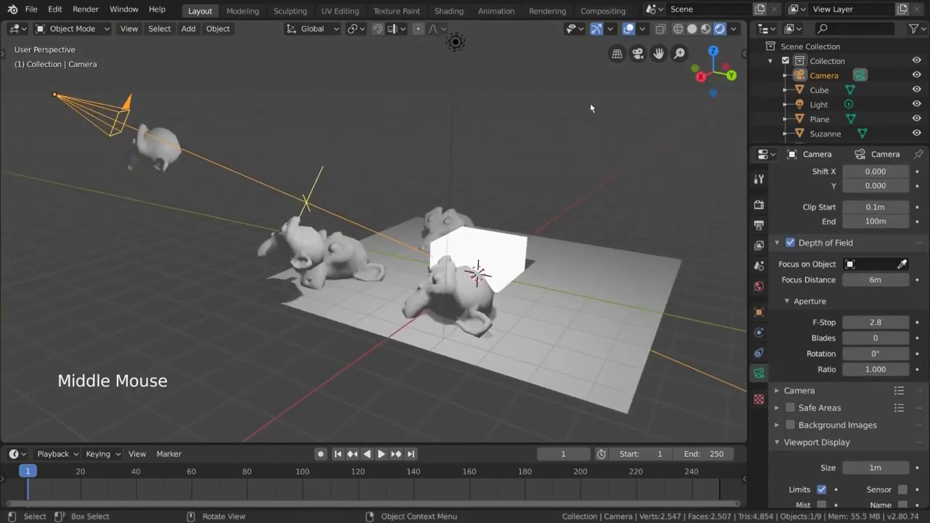
- Look through the camera and set its aperture F-Stop to 0.2
left_click(637, 56)
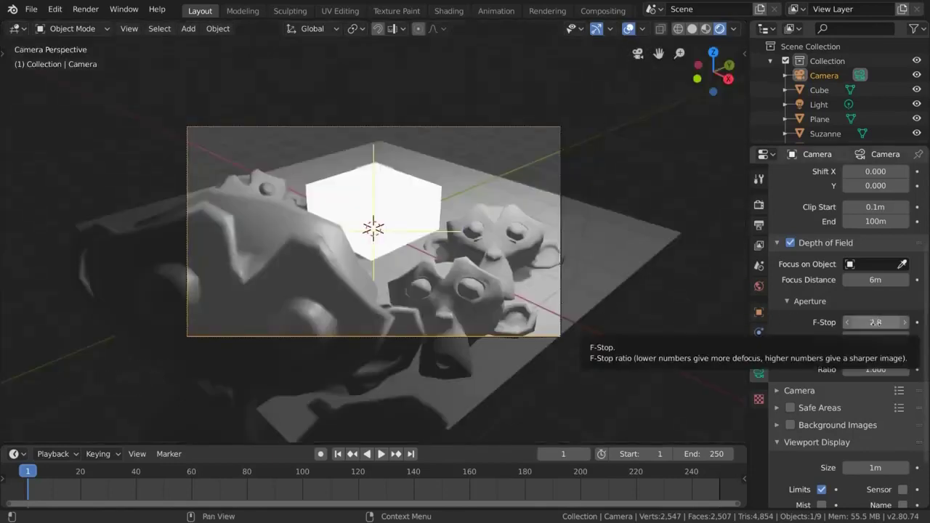
left_click_drag(866, 323, 851, 323)
left_click(874, 325)
type("0.2")
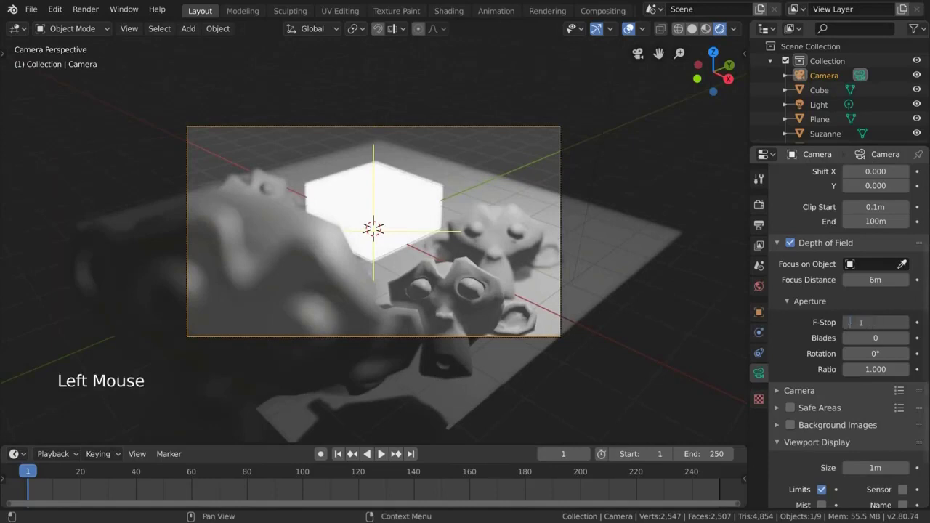
key("Return")
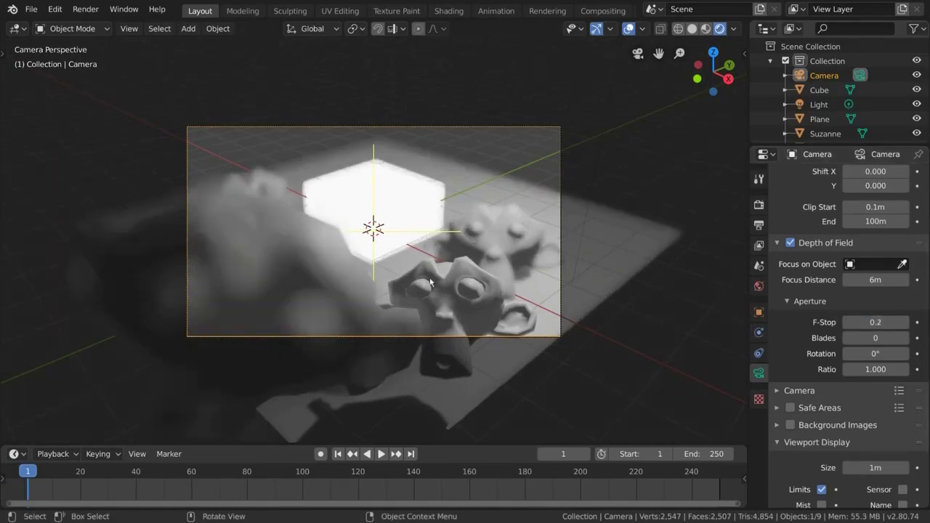
- Try an F-Stop of 128.0 on the camera, and set it to 0.1 instead
left_click(874, 322)
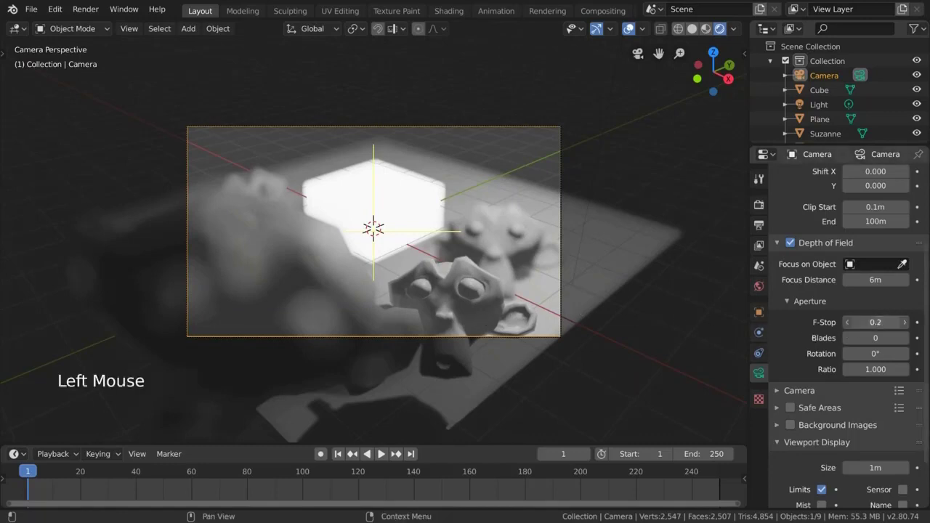
left_click_drag(875, 322, 904, 322)
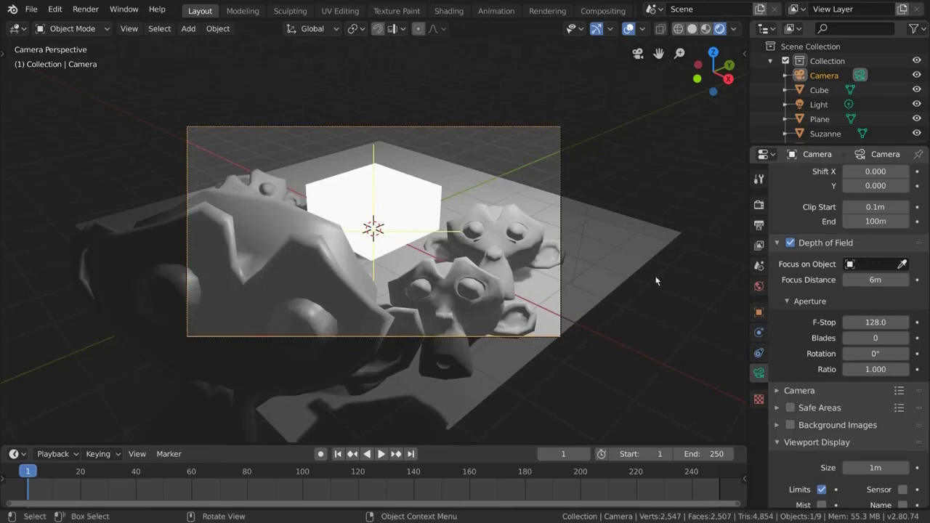
left_click(875, 322)
type("0.1")
key("Return")
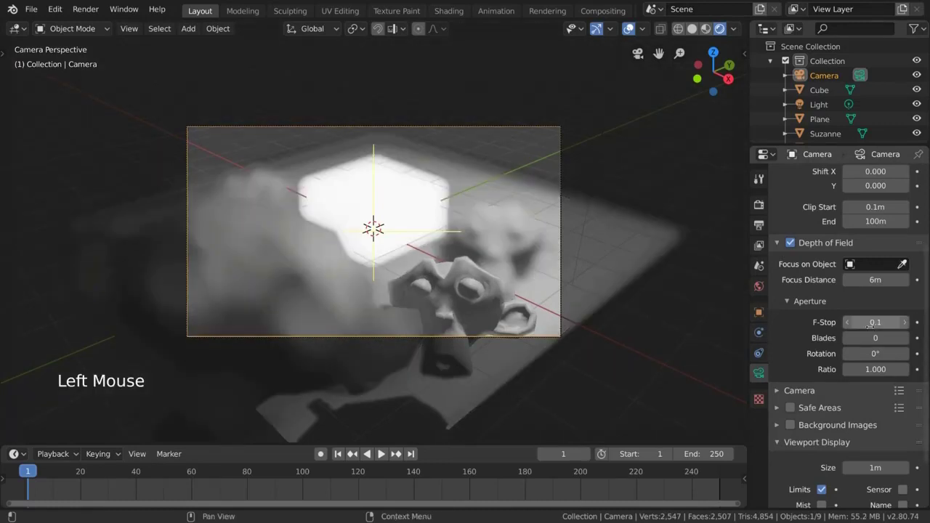
- Try a lower Depth of Field max size in the render settings and restore it to 100 px
left_click(758, 204)
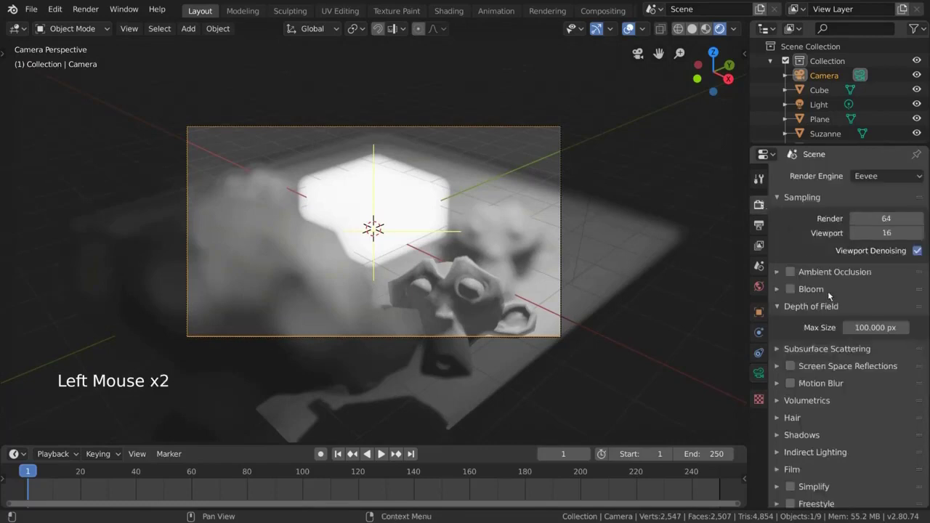
left_click_drag(881, 327, 818, 327)
key("KP_0")
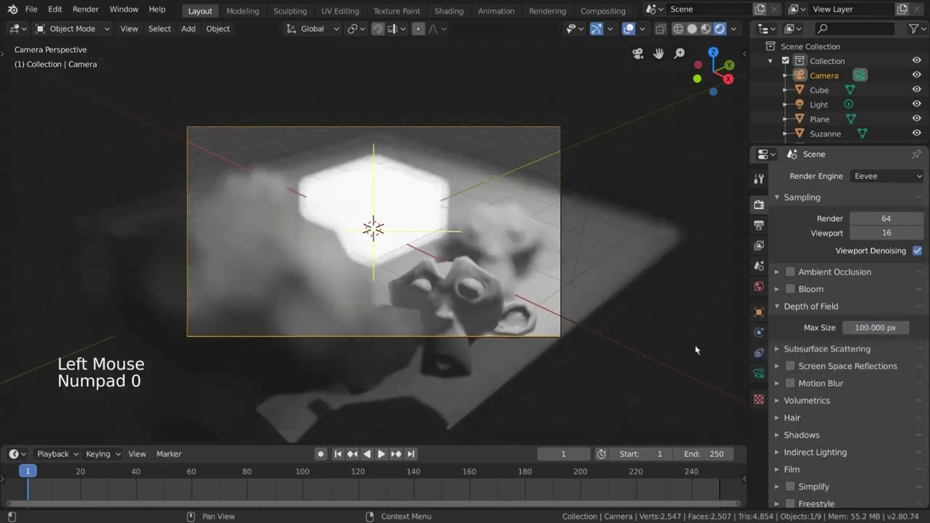
- Disable Depth of Field on the camera and show the Subsurface Scattering render settings
left_click(762, 369)
left_click(790, 242)
left_click(758, 204)
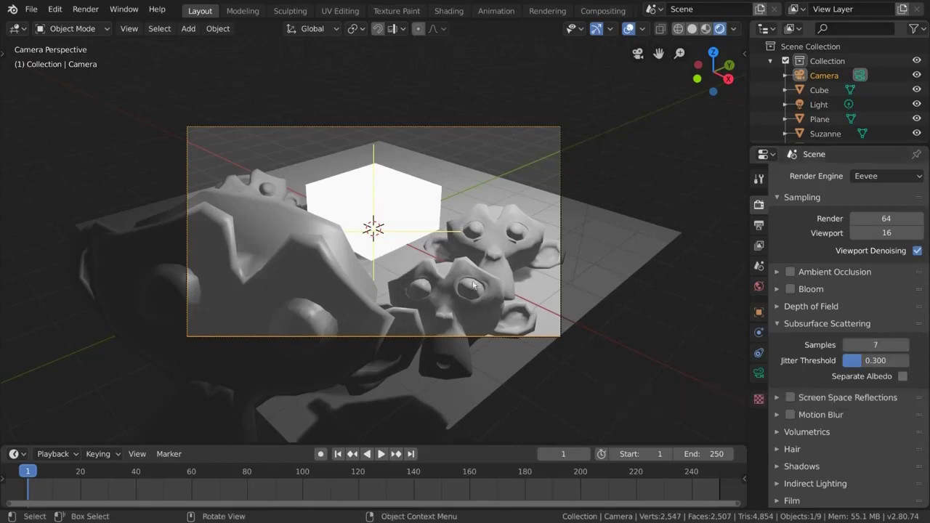
- Add a new material to the monkey in front of the cube and set its Subsurface to 1.000
left_click(446, 284)
middle_click_drag(512, 314, 505, 303)
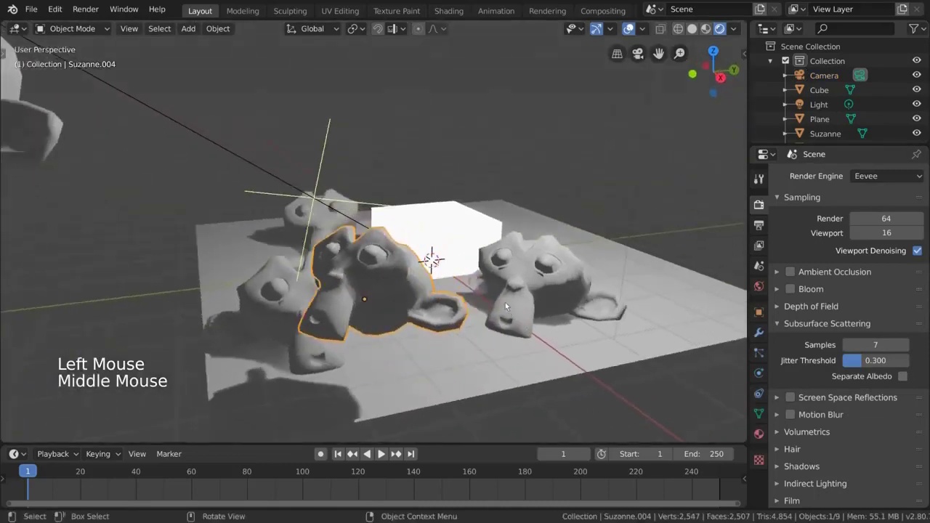
left_click(757, 436)
left_click(847, 236)
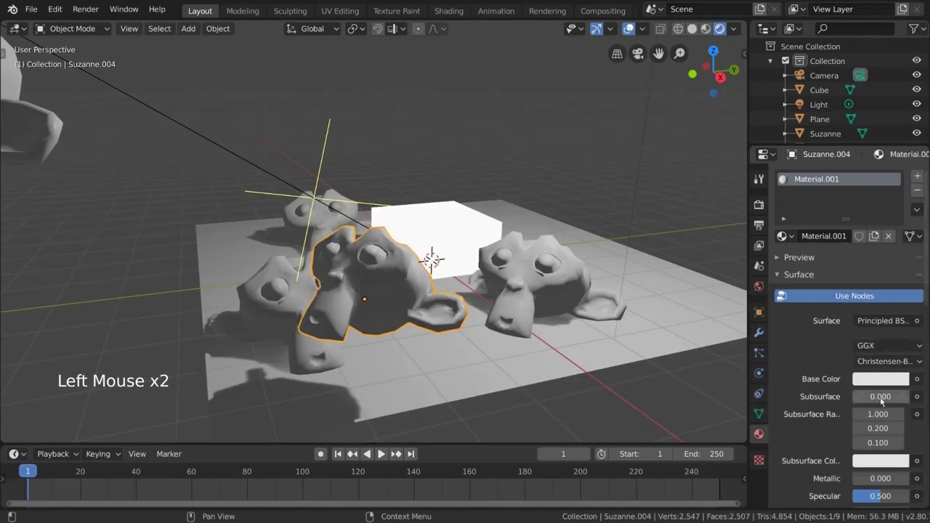
left_click_drag(884, 401, 919, 398)
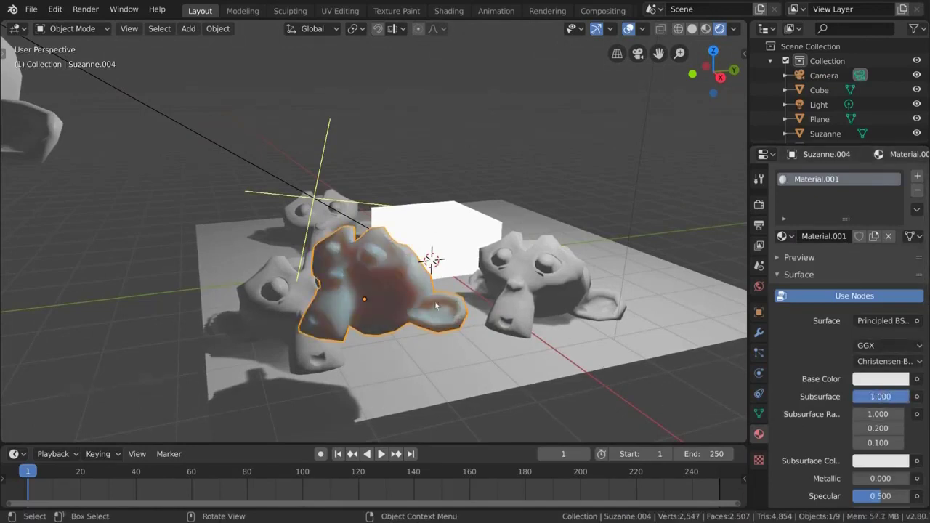
- Enable Subsurface Translucency in the settings of the monkey's material
middle_click_drag(437, 306, 505, 225)
scroll(419, 303, "up", 2)
scroll(521, 276, "down", 2)
scroll(471, 250, "down", 2)
scroll(837, 324, "down", 5)
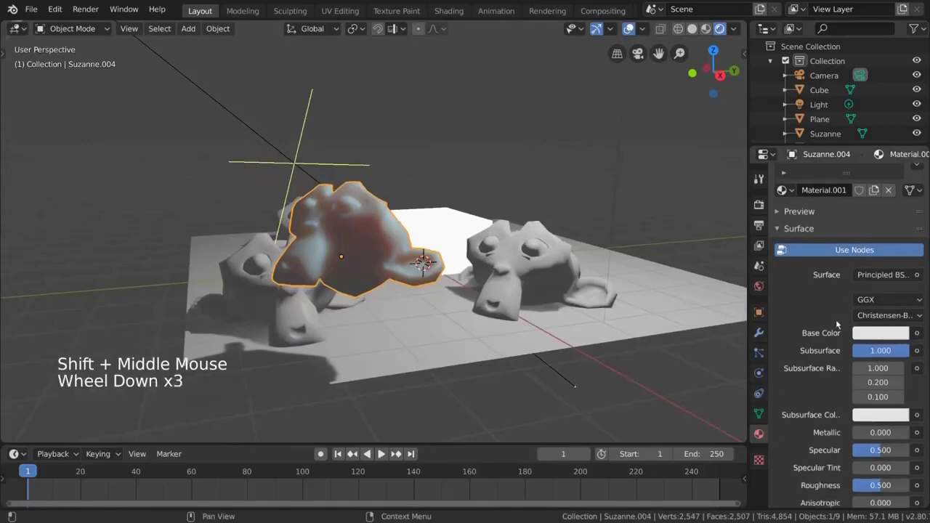
scroll(869, 298, "down", 5)
scroll(869, 297, "down", 20)
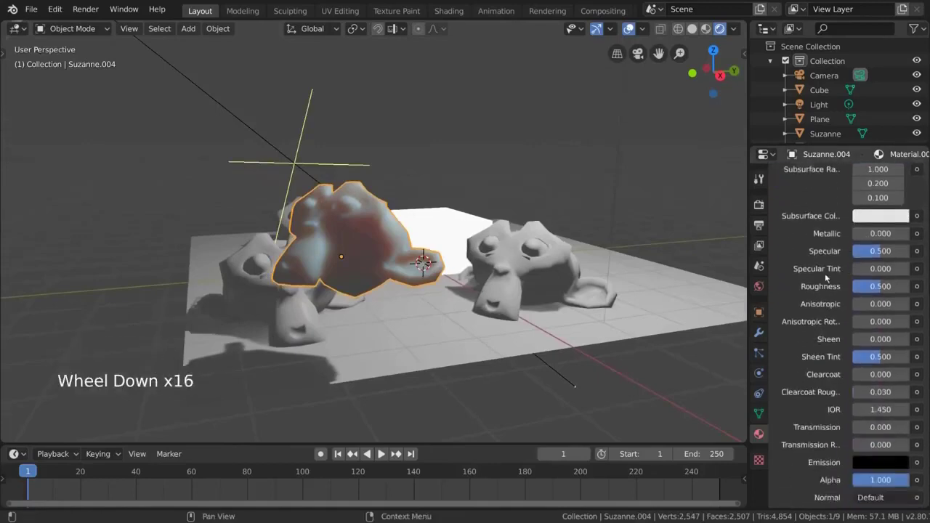
scroll(821, 277, "down", 3)
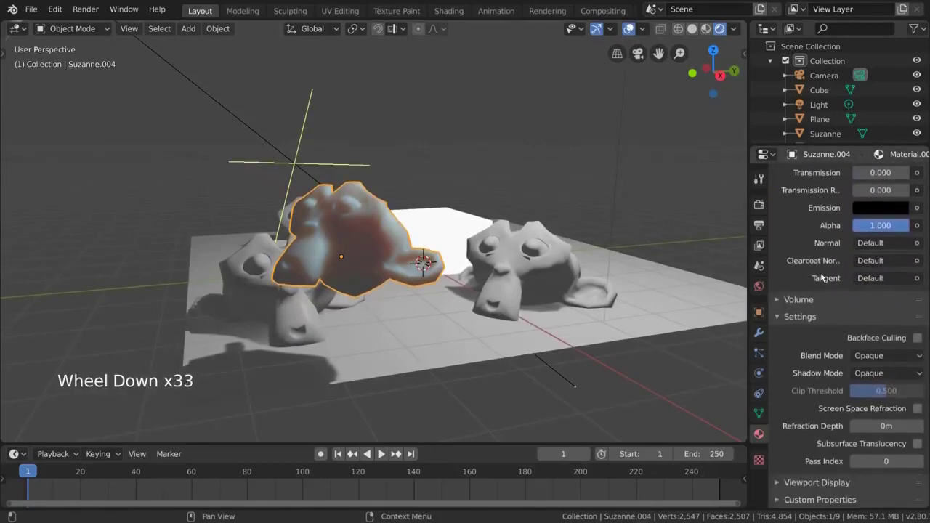
left_click(916, 443)
- Move the monkey with the subsurface material up into the air beside the light
middle_click_drag(465, 270, 478, 267)
scroll(485, 267, "down", 2)
scroll(470, 284, "down", 2)
key("g")
left_click(603, 101)
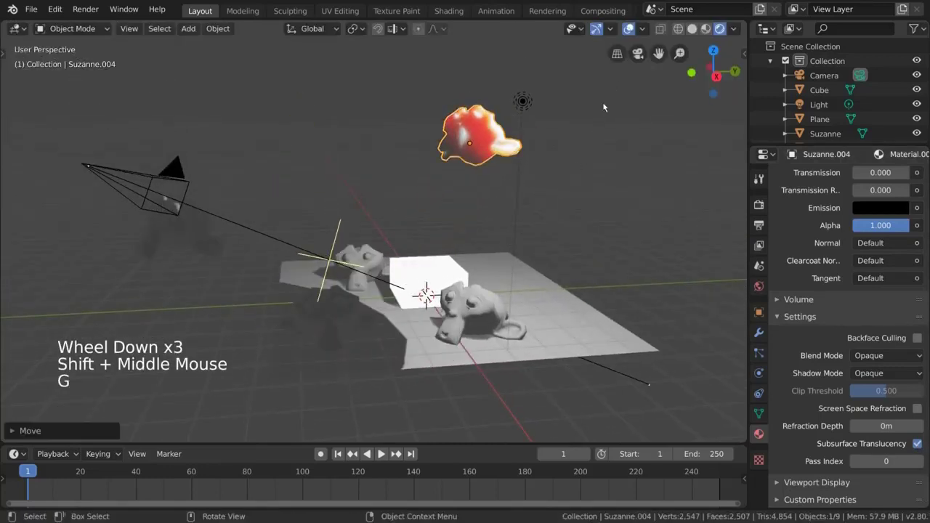
- Rotate the raised monkey freely so one ear points toward the light and adjust its position
key("r")
key("r")
left_click(593, 173)
key("r")
left_click(570, 71)
key("r")
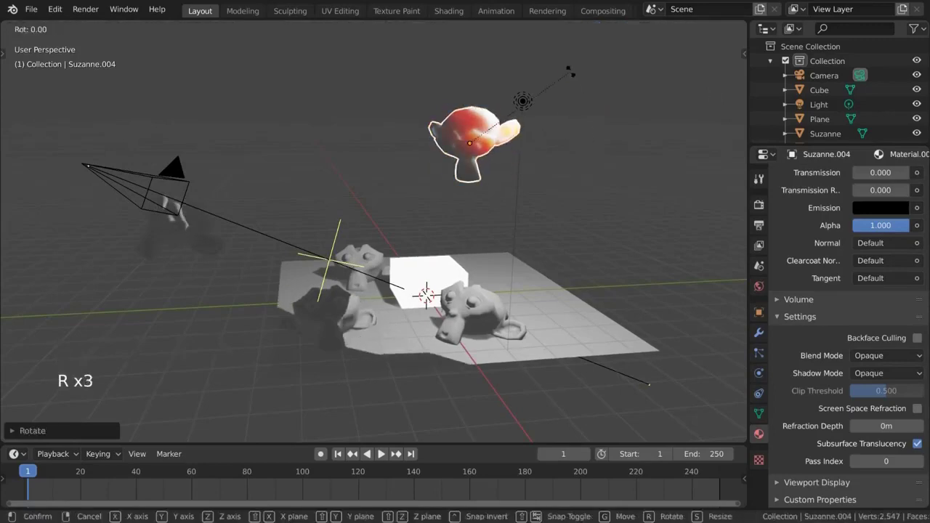
key("r")
left_click(558, 72)
key("g")
left_click(522, 119)
- Select the light and move it close behind the raised monkey's ear so it shines through
left_click(521, 115)
key("g")
left_click(512, 171)
middle_click_drag(513, 171, 450, 218)
key("g")
left_click(436, 206)
scroll(507, 185, "up", 4)
scroll(472, 211, "up", 2)
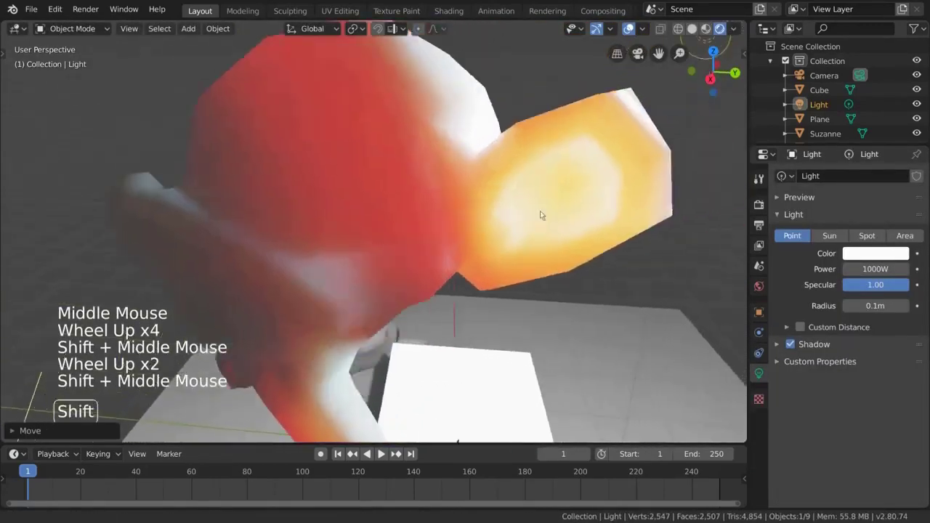
key("g")
left_click(504, 237)
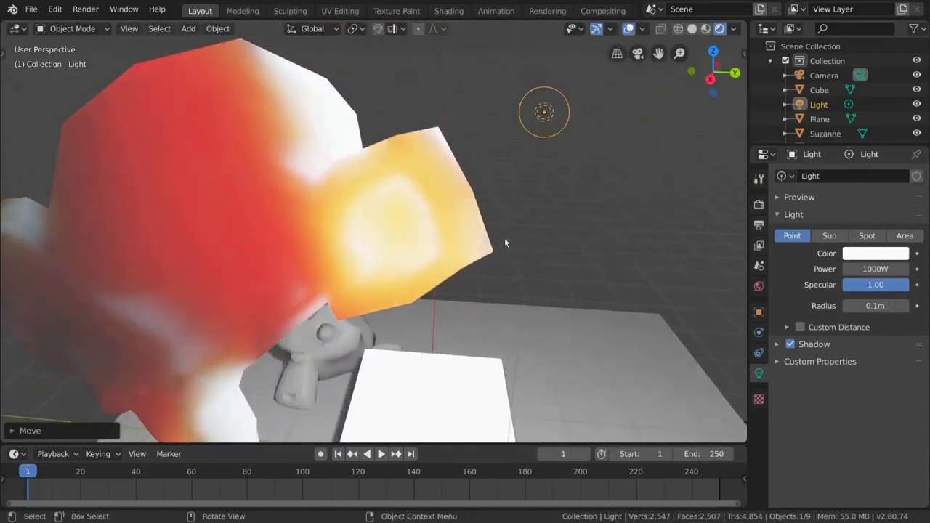
- Select the raised monkey and try higher Subsurface Scattering samples such as 11, along with the Jitter Threshold and Separate Albedo options
middle_click_drag(504, 238, 507, 239)
left_click(498, 155)
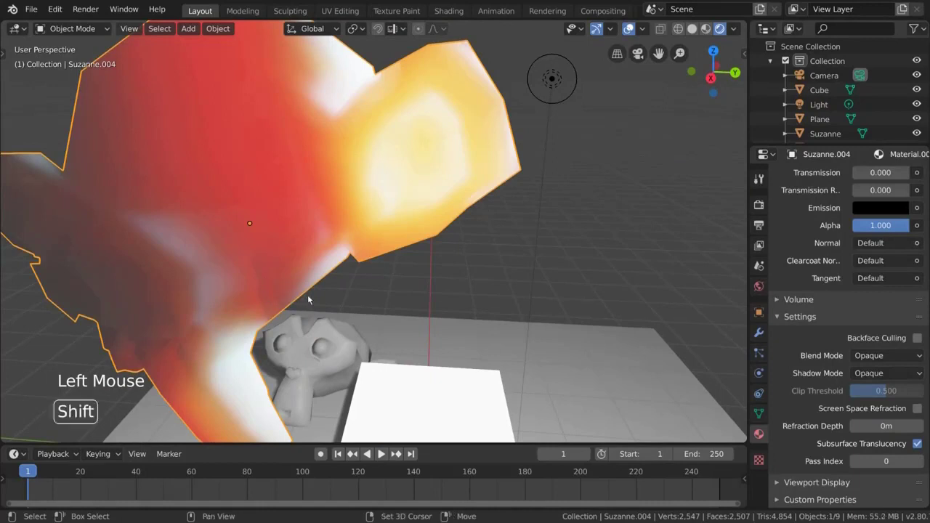
middle_click_drag(266, 255, 322, 278, "shift")
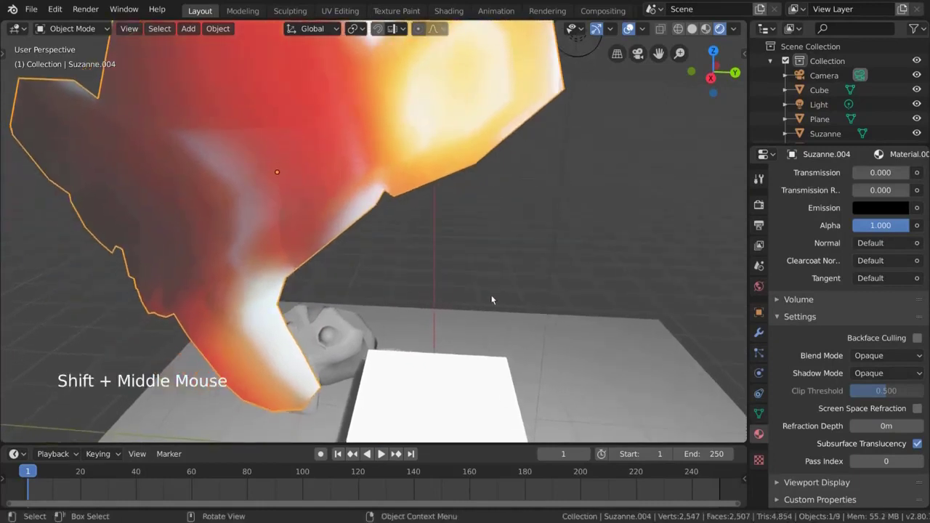
left_click(762, 206)
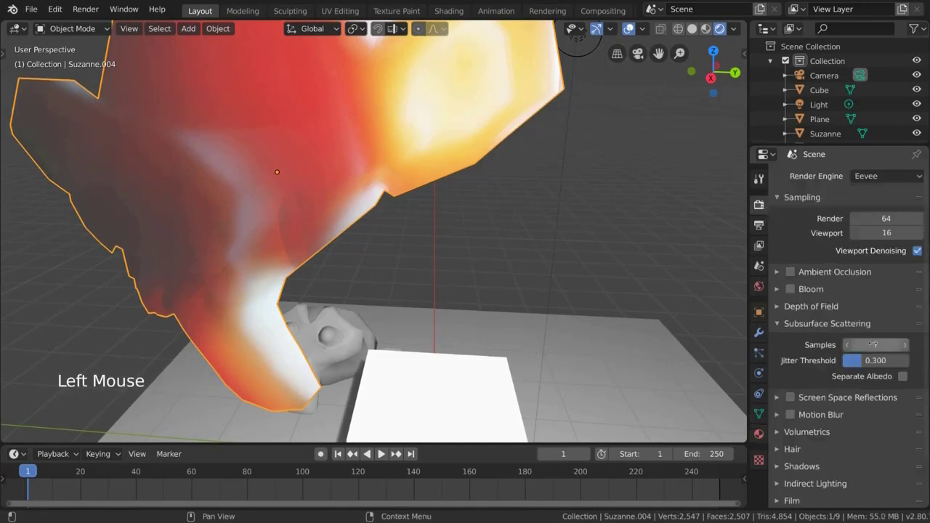
left_click(904, 345)
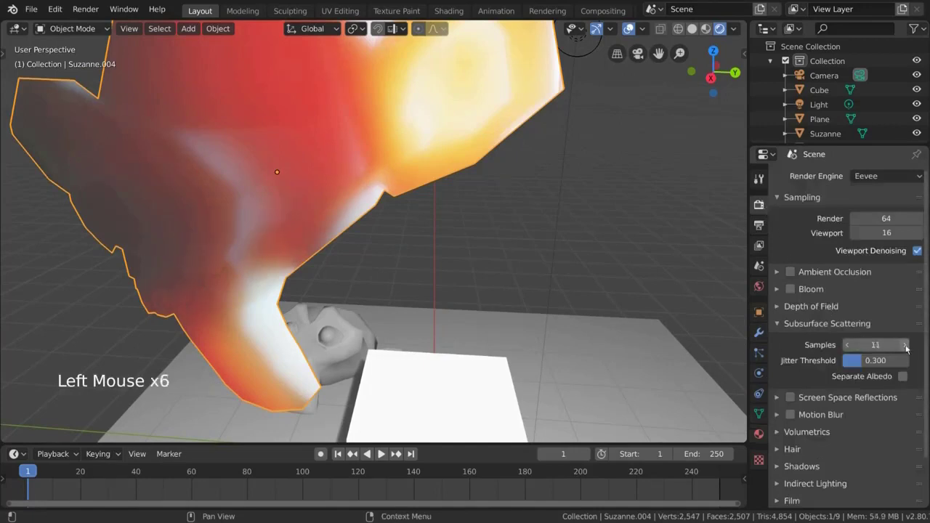
left_click(905, 346)
left_click(905, 346)
mouse_move(898, 362)
left_mouse_down()
mouse_move(929, 362)
mouse_move(843, 360)
mouse_move(910, 360)
left_mouse_up()
left_click(902, 376)
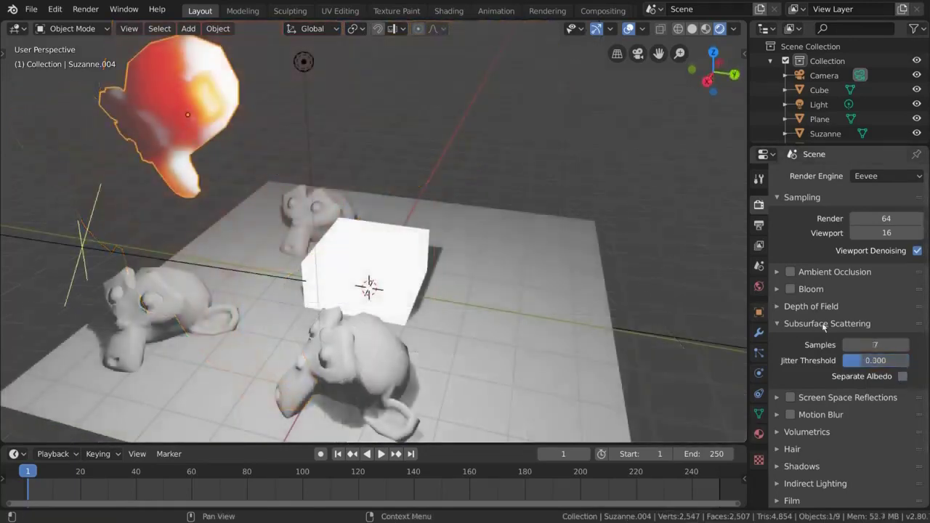
- Expand the Screen Space Reflections settings and toggle the effect on and off to compare the floor, leaving it off
left_click(824, 323)
left_click(823, 340)
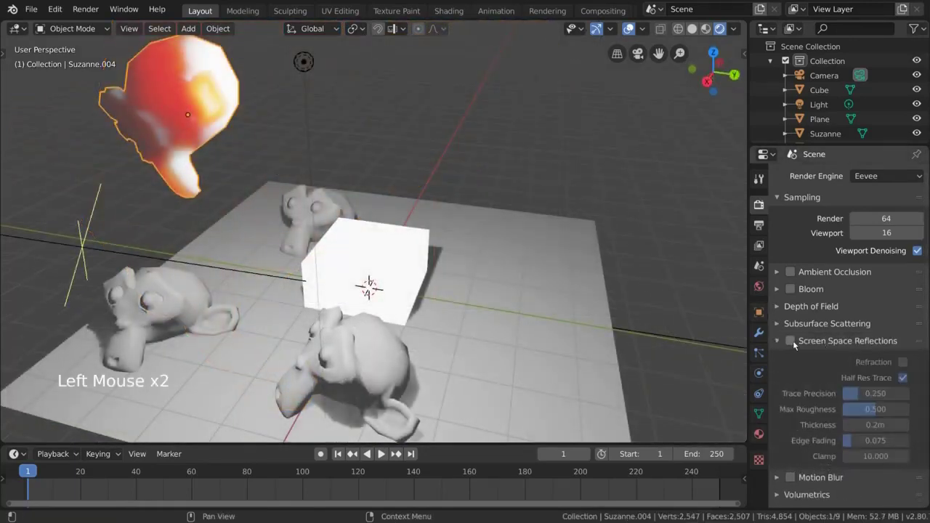
left_click(791, 342)
left_click(791, 341)
middle_click_drag(581, 299, 668, 336)
left_click(788, 341)
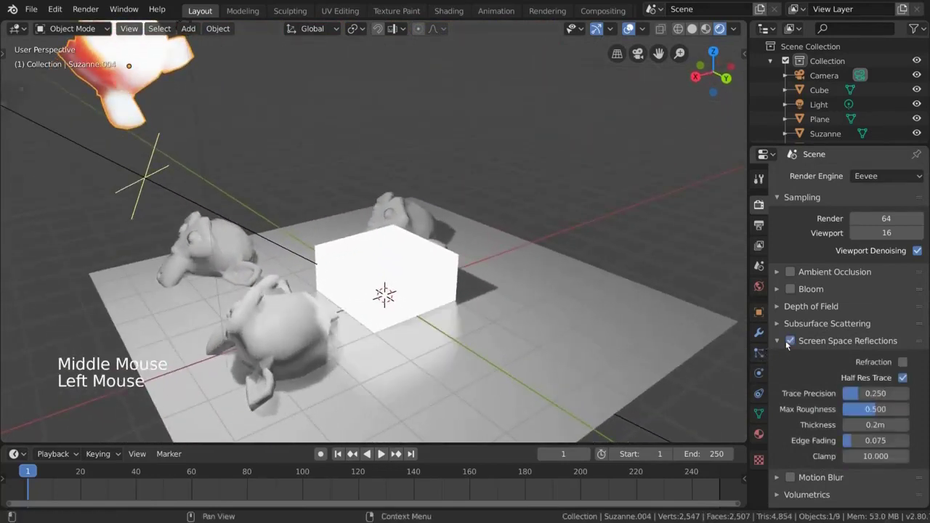
left_click(789, 341)
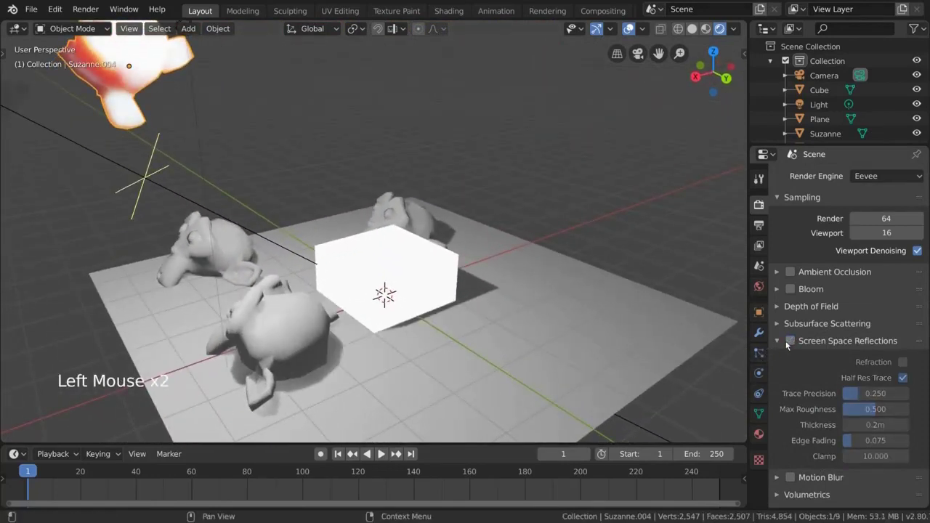
- Give the floor plane a new material and set its Roughness to 0.2
left_click(758, 433)
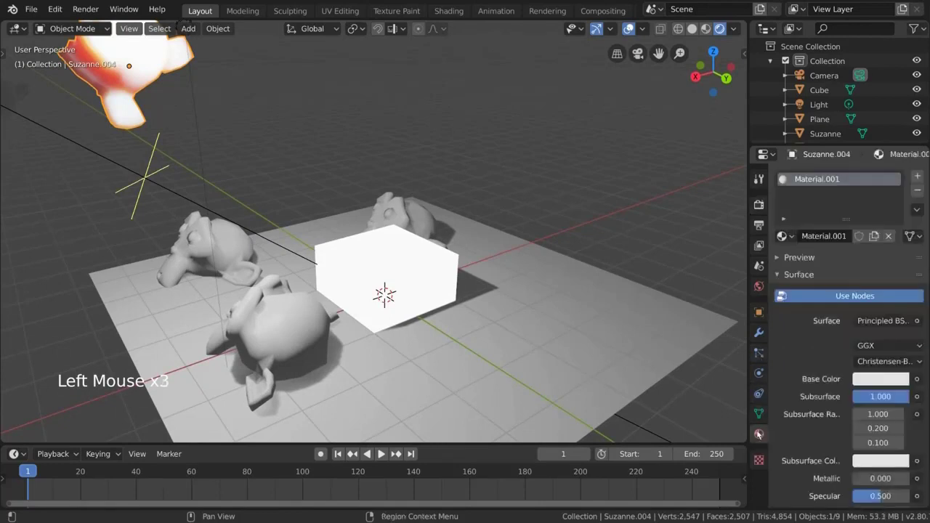
left_click(618, 326)
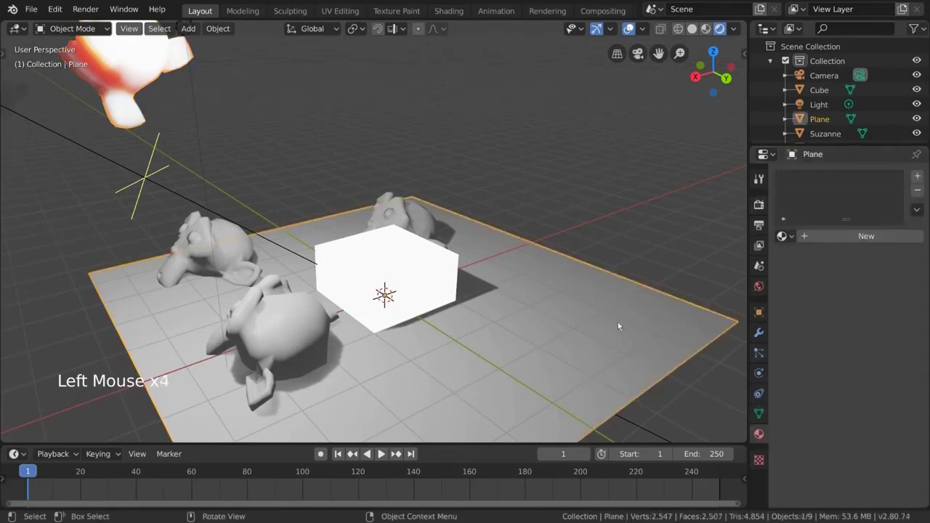
left_click(846, 237)
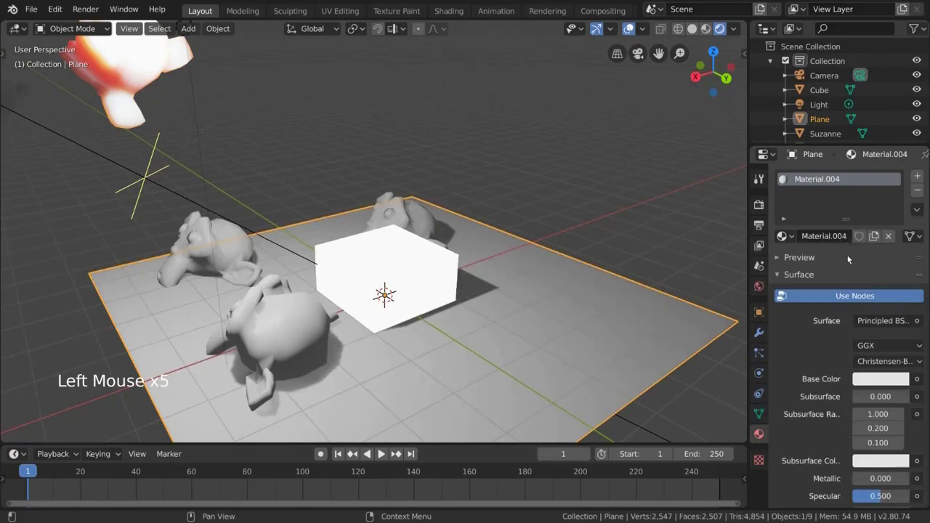
scroll(847, 350, "down", 8)
left_click(864, 408)
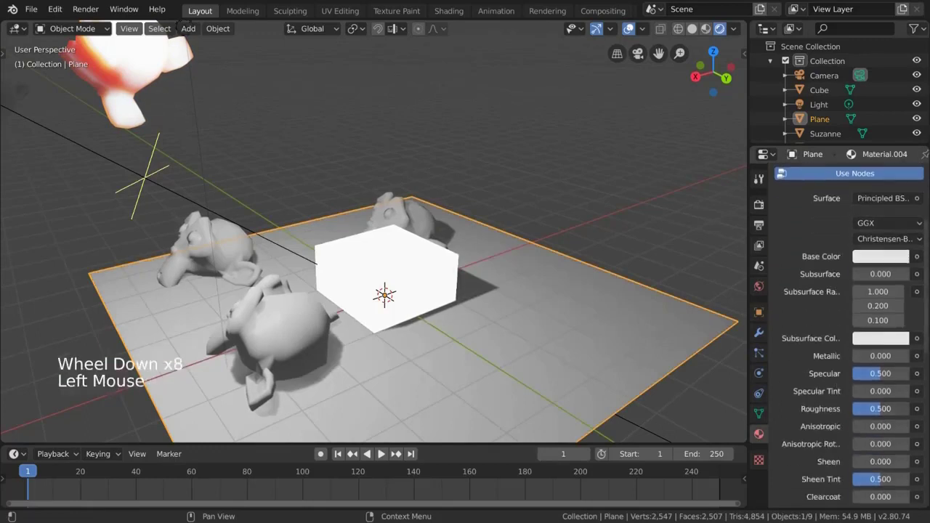
type(".2")
key("Return")
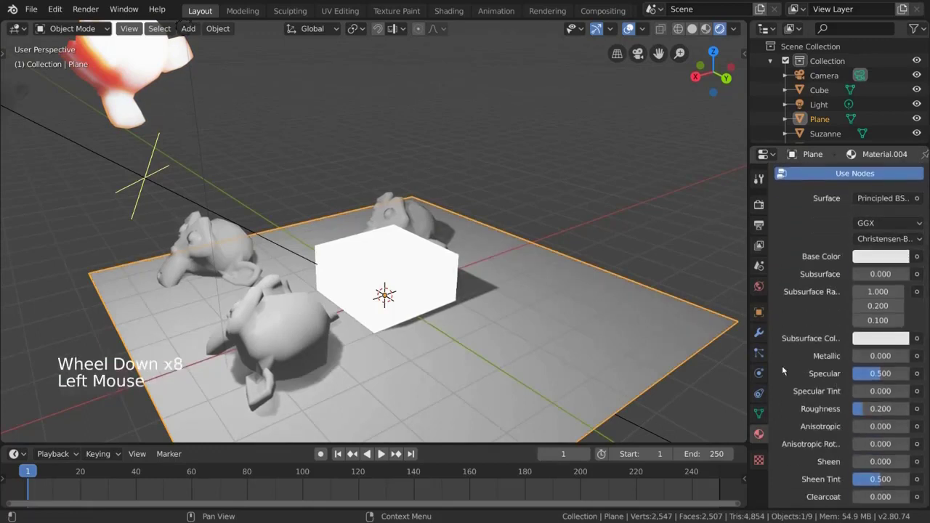
- Make the floor material's Base Color black by setting its HSV value to 0
middle_click_drag(654, 291, 577, 317)
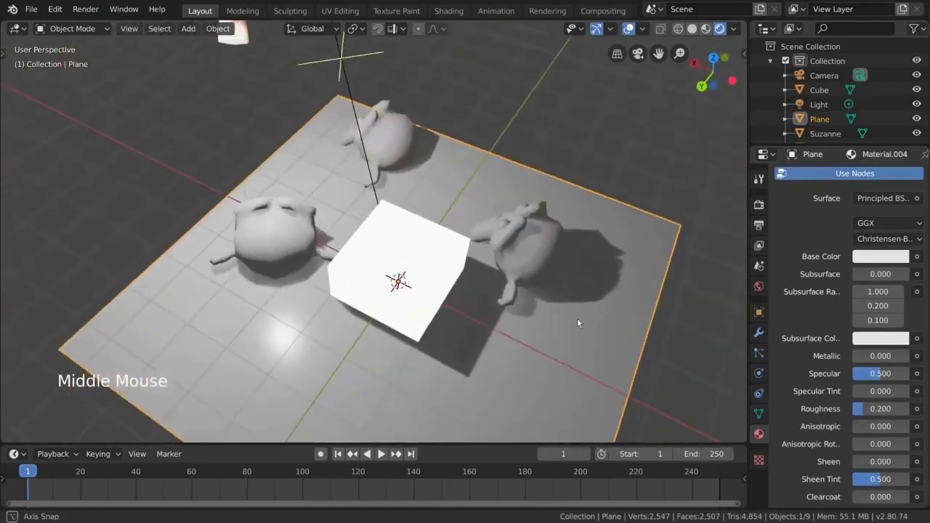
left_click(880, 257)
left_click(815, 222)
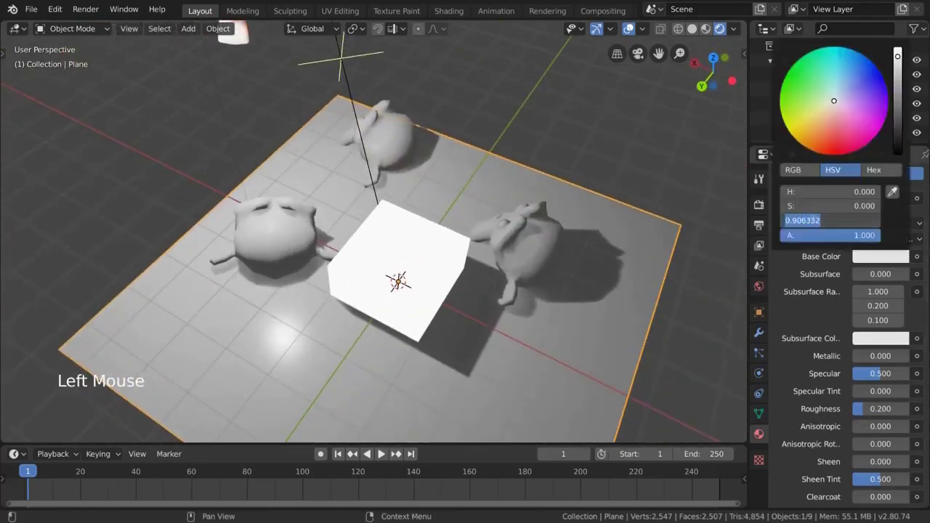
type("0")
key("Return")
middle_click_drag(631, 311, 527, 223)
scroll(529, 224, "down", 2)
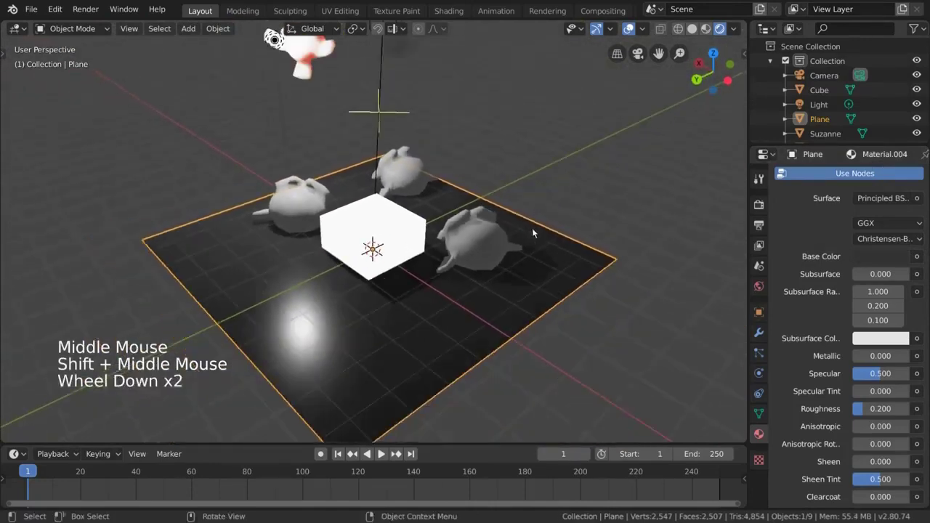
scroll(533, 229, "up", 1)
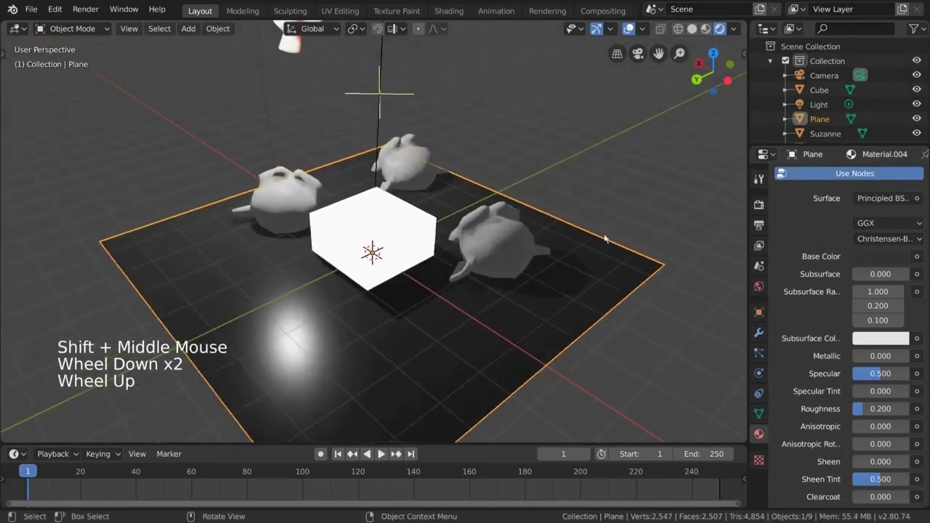
- Use a Checker Texture as the colour of the world background
left_click(758, 287)
left_click(918, 269)
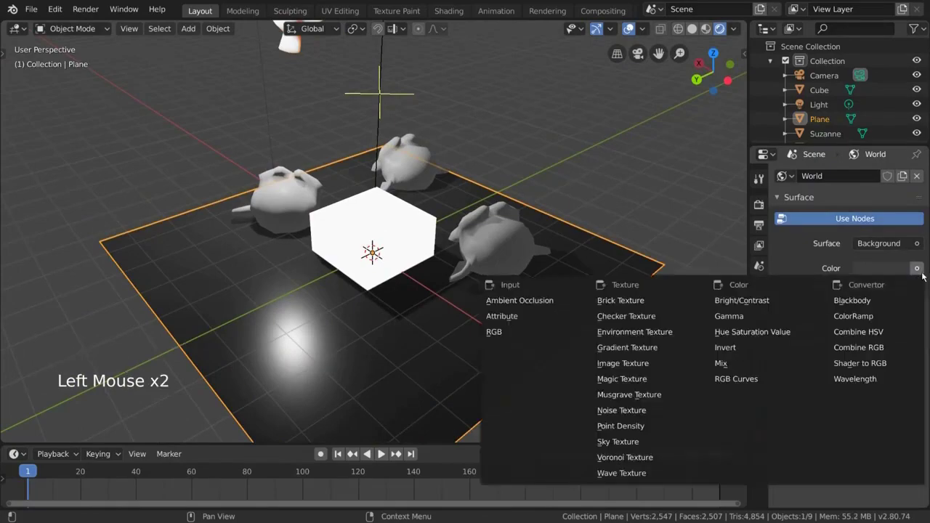
left_click(671, 319)
scroll(667, 319, "up", 3)
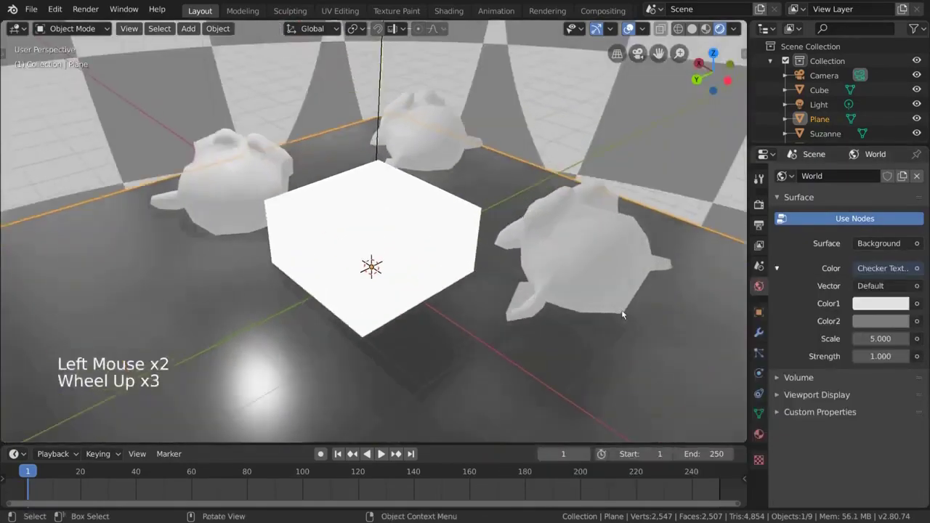
middle_click_drag(668, 319, 645, 305)
scroll(638, 294, "down", 3)
scroll(674, 302, "up", 2)
- Enable Screen Space Reflections and examine the reflections of the cube and monkey on the floor up close
left_click(759, 205)
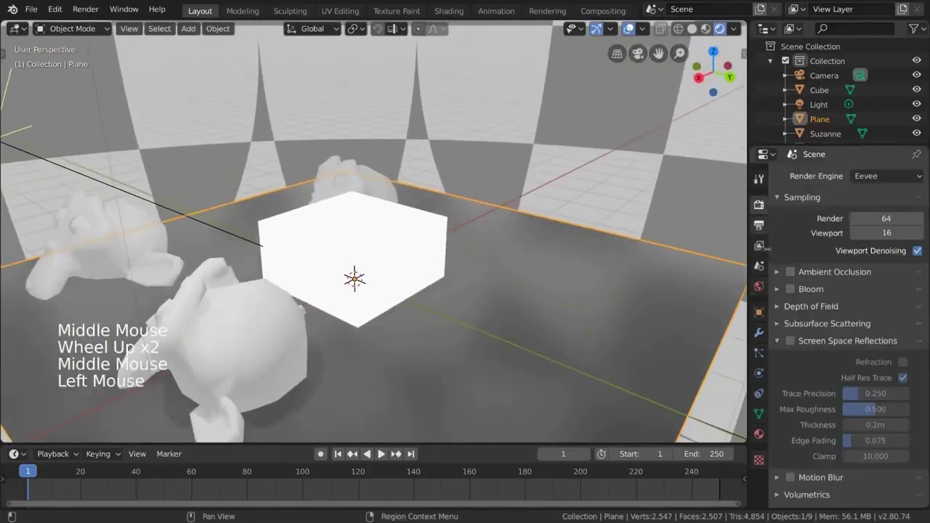
left_click(790, 341)
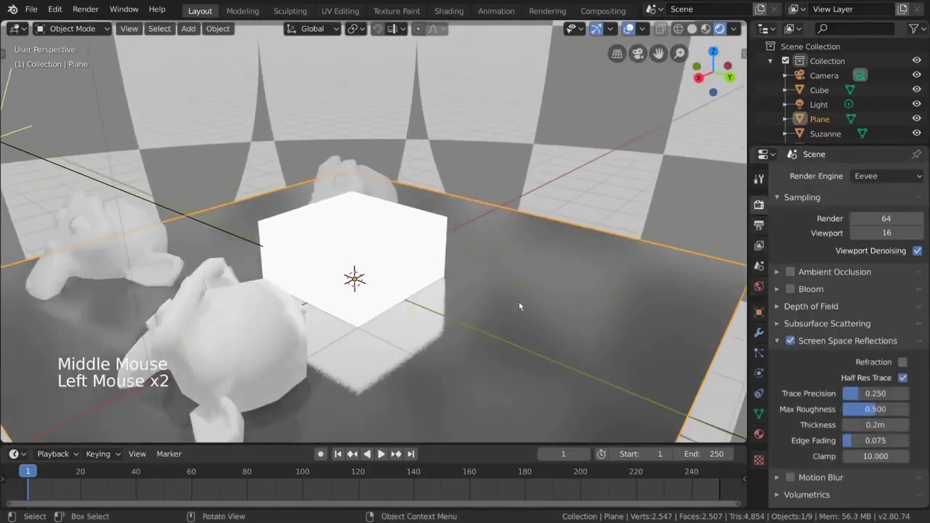
middle_click_drag(519, 302, 519, 258)
scroll(517, 264, "up", 2)
scroll(517, 264, "up", 1, "shift")
scroll(573, 293, "down", 1)
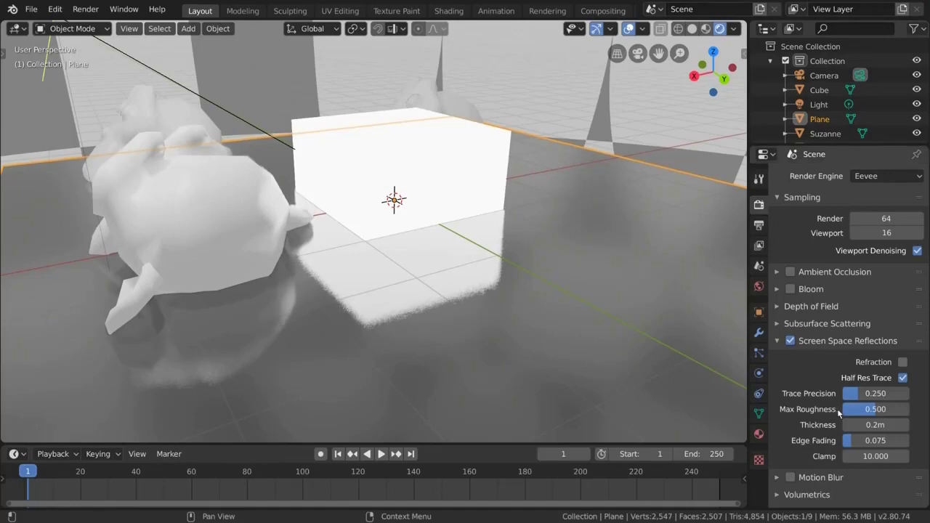
- Try Screen Space Reflections with Max Roughness at 0 and set it back to 0.5
left_click_drag(890, 412, 842, 413)
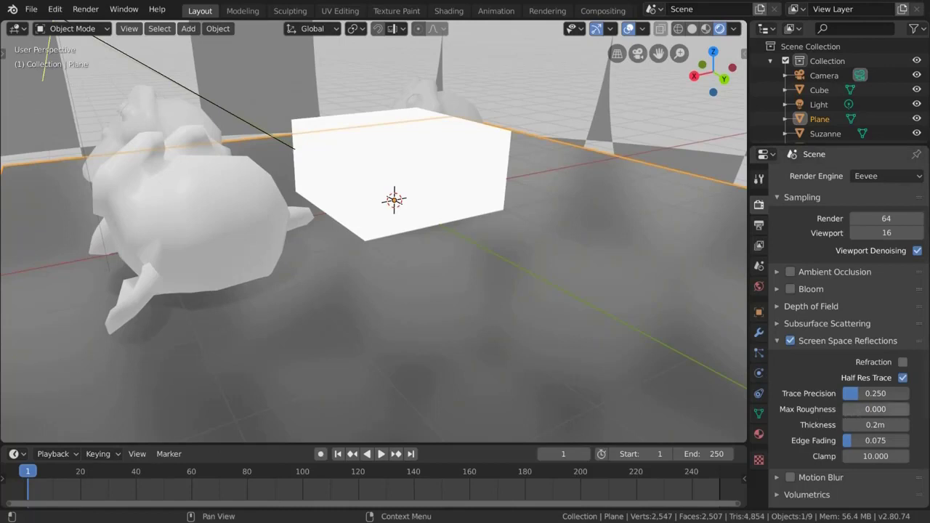
left_click_drag(844, 412, 869, 409)
type(".5")
key("Return")
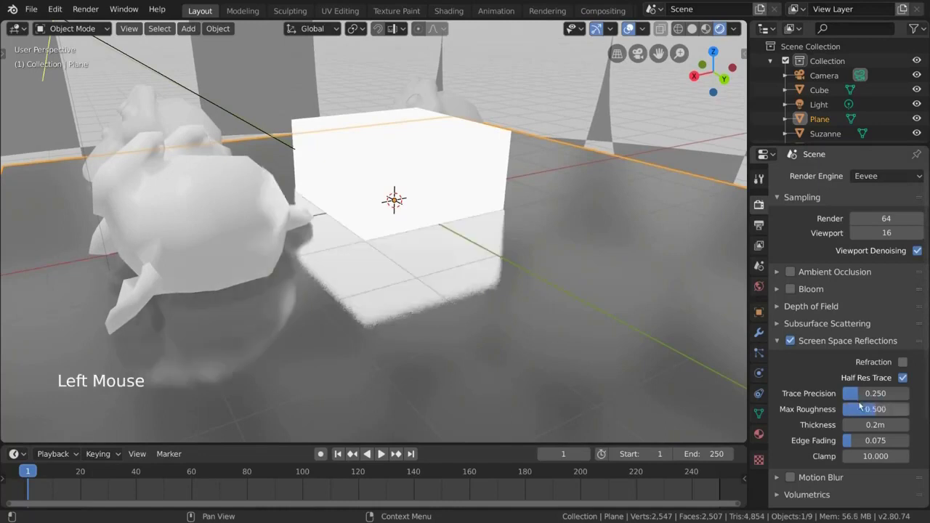
- Try a Trace Precision of 1 for the reflections and set it back to 0.25
left_click_drag(848, 393, 908, 393)
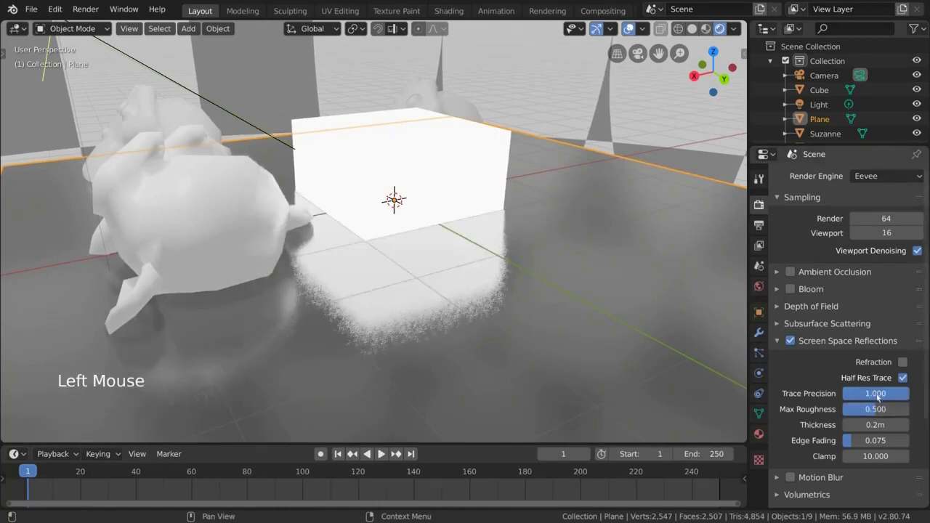
double_click(875, 393)
type(".25")
key("Return")
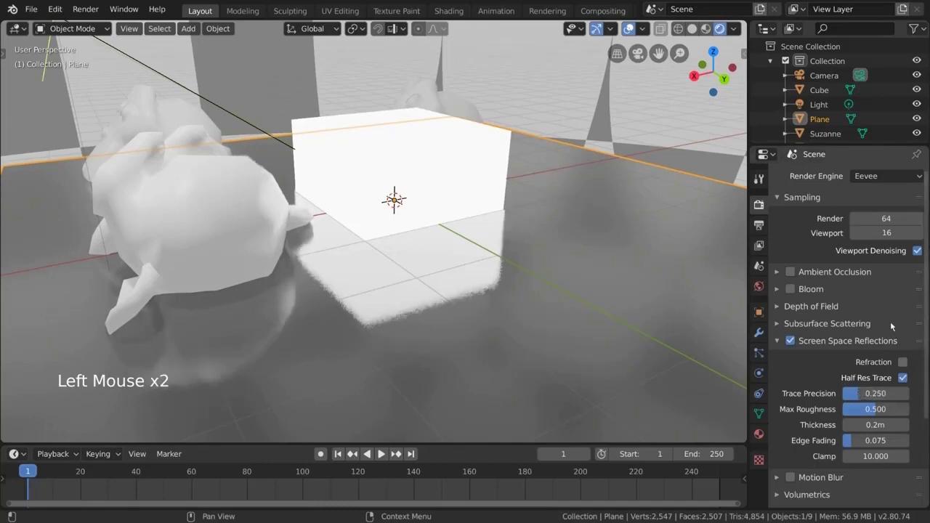
- Try 500 viewport samples for smoother reflections and set them back to 16
left_click(876, 232)
type("500")
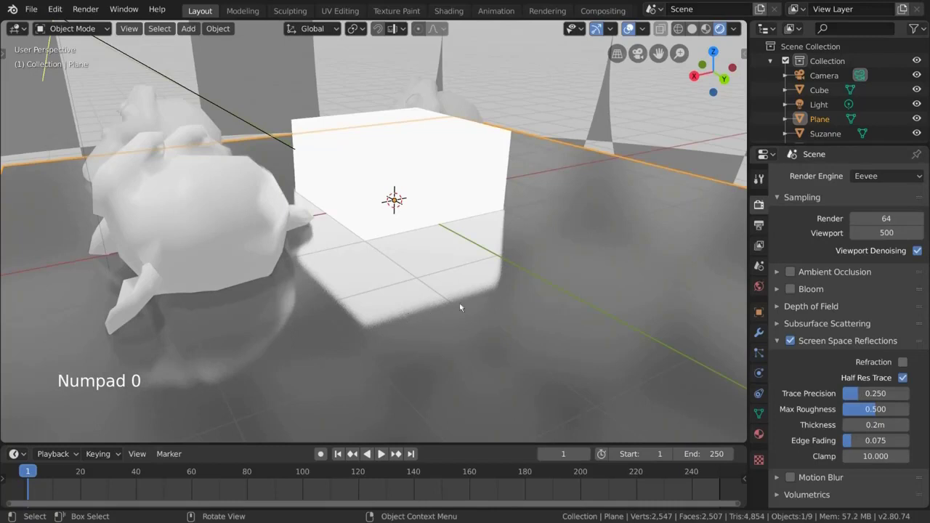
left_click(883, 233)
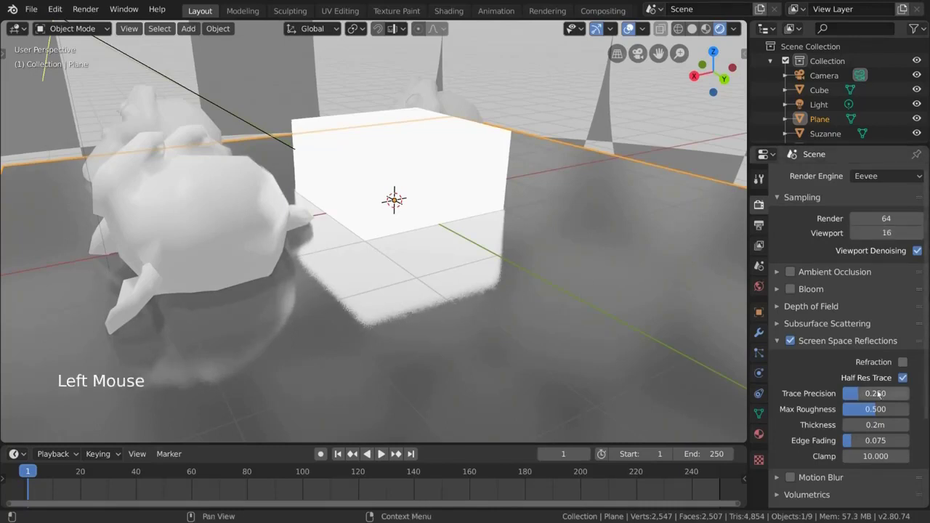
- Compare the reflections with and without Half Res Trace at 16 and 100 viewport samples, and restore the viewport samples to 16
left_click(902, 378)
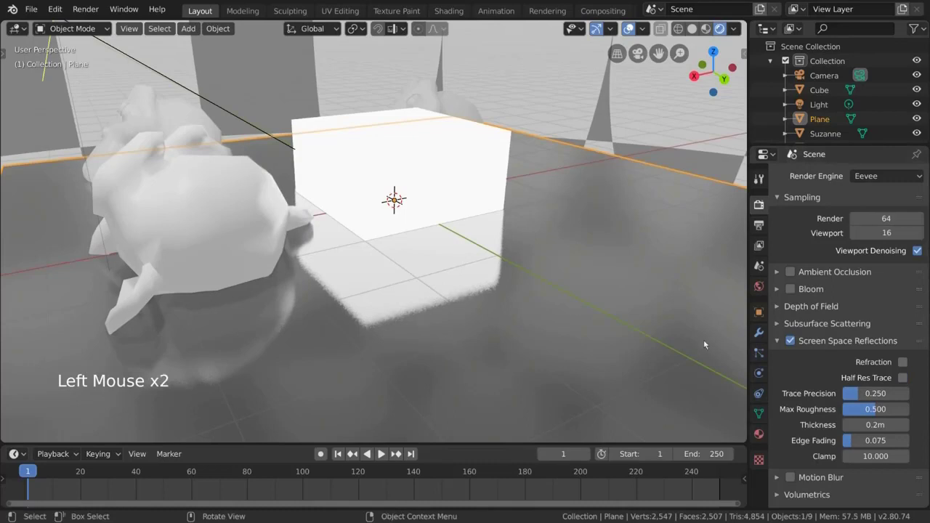
left_click(902, 378)
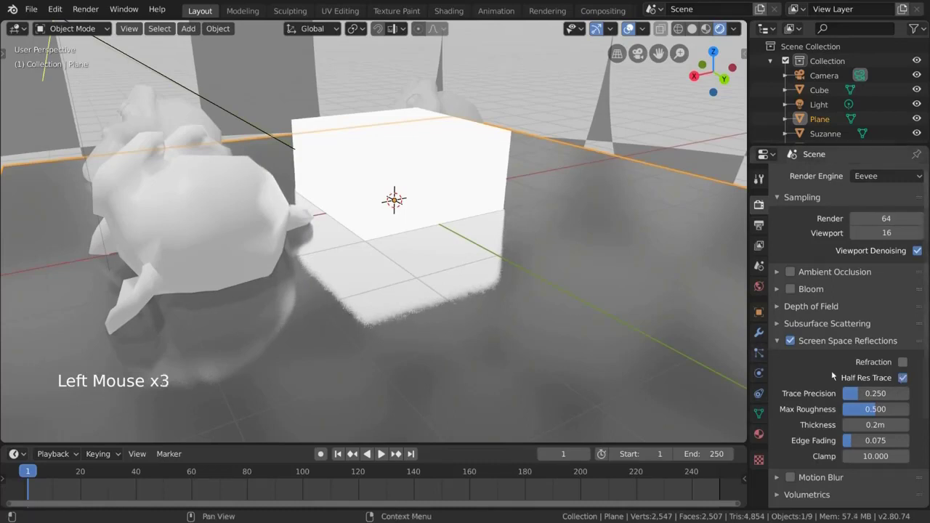
left_click(880, 231)
type("100")
key("Return")
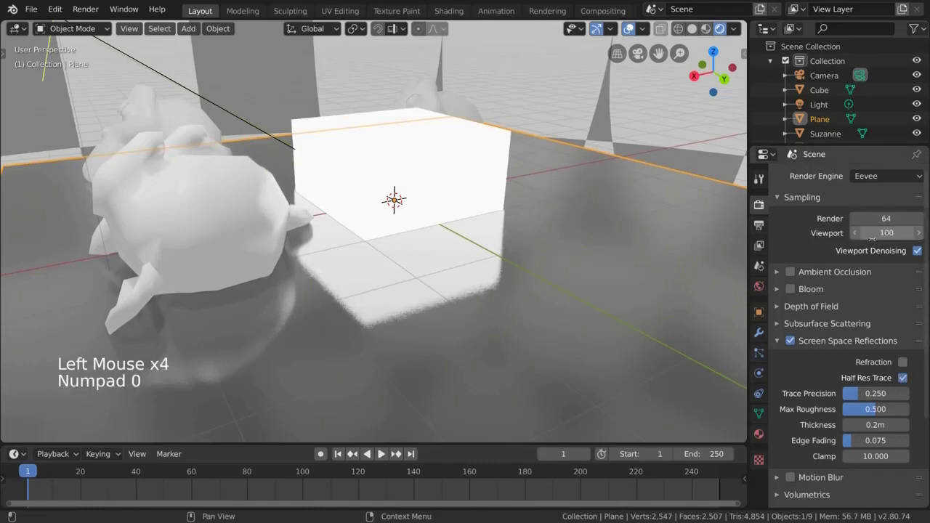
left_click(902, 378)
left_click(902, 377)
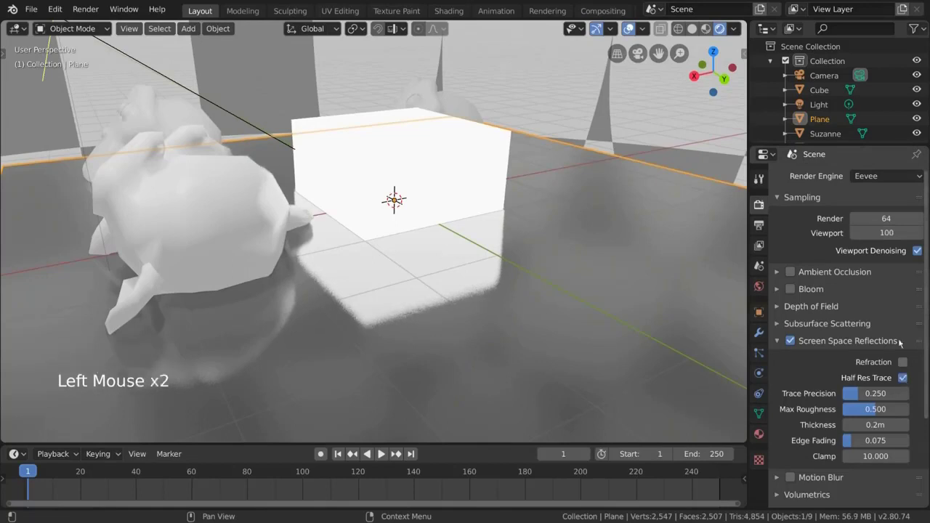
left_click(876, 234)
type("16")
key("Return")
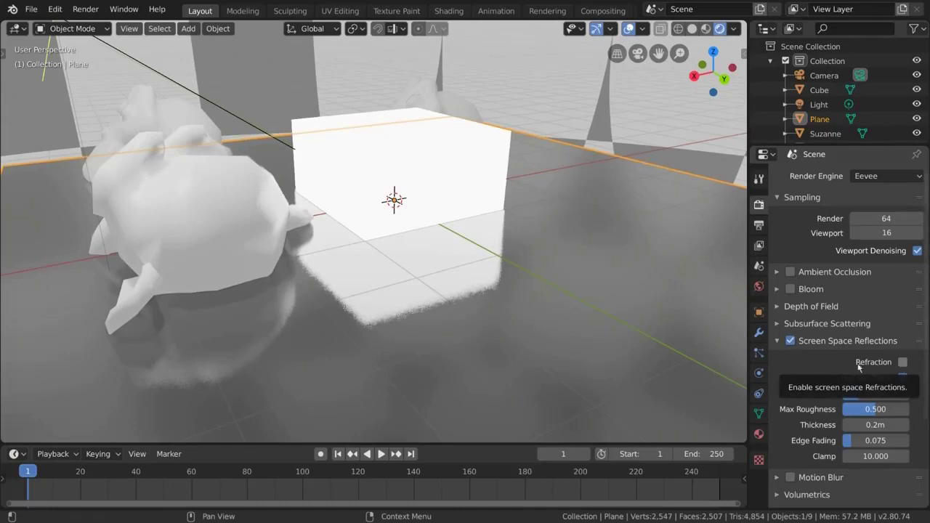
- Give the monkey beside the cube a new material with the Glass BSDF surface
left_click(758, 435)
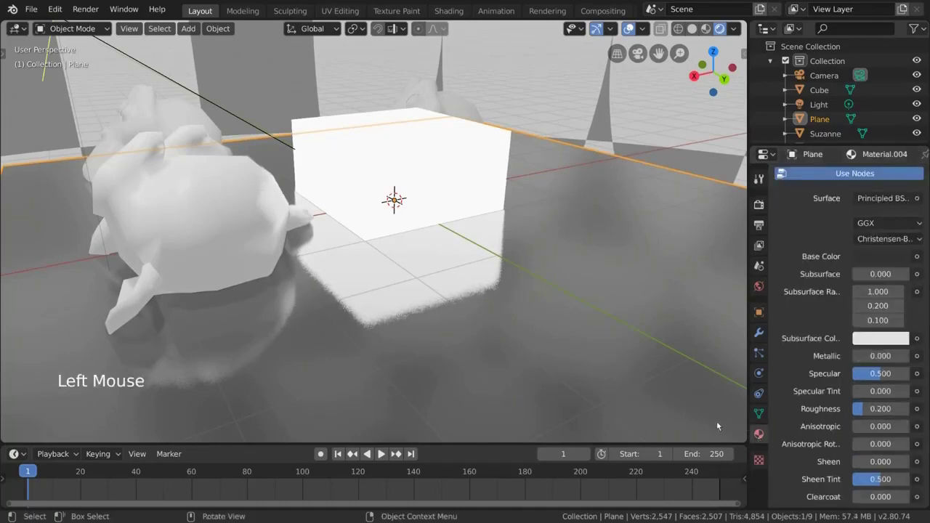
left_click(205, 233)
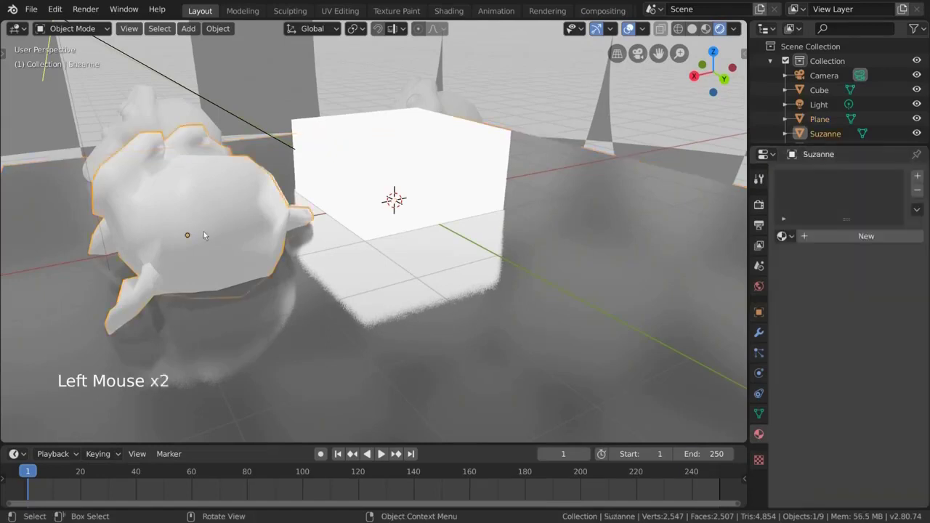
left_click(886, 241)
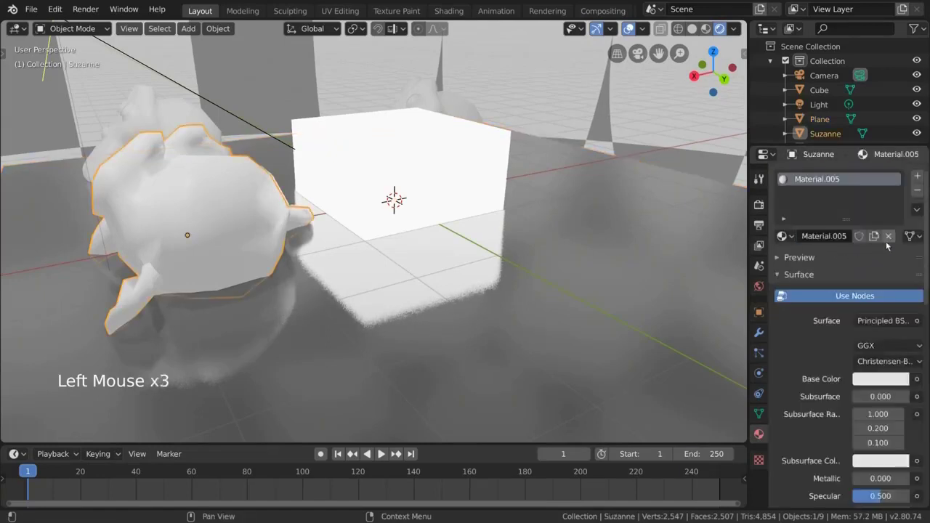
left_click(898, 324)
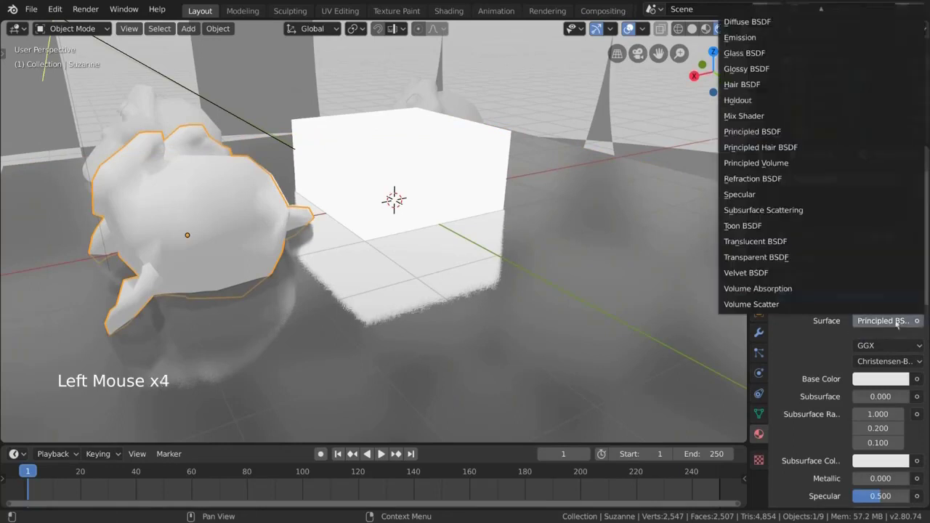
left_click(788, 55)
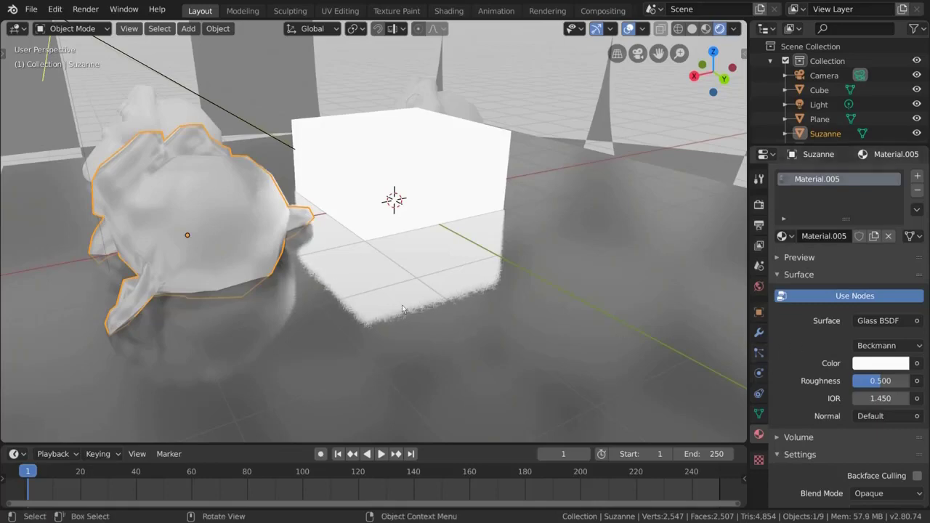
mouse_move(438, 306)
middle_mouse_down()
mouse_move(460, 302)
mouse_move(439, 300)
mouse_move(438, 286)
mouse_move(445, 308)
middle_mouse_up()
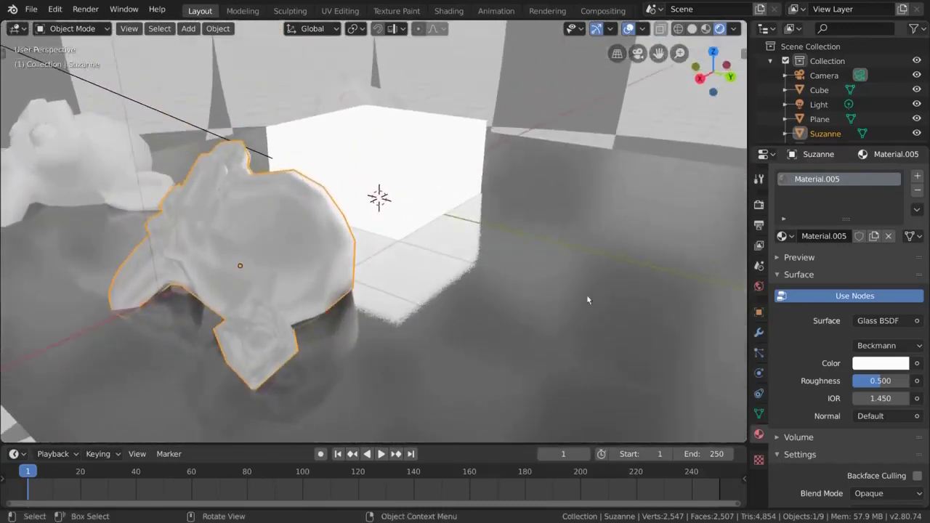
- Enable Refraction in the Screen Space Reflections render settings
left_click(757, 205)
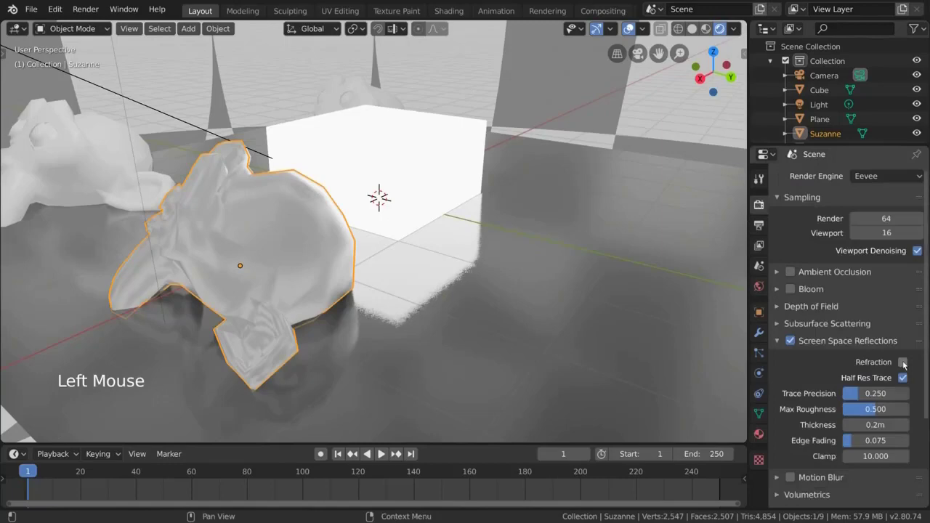
left_click(875, 362)
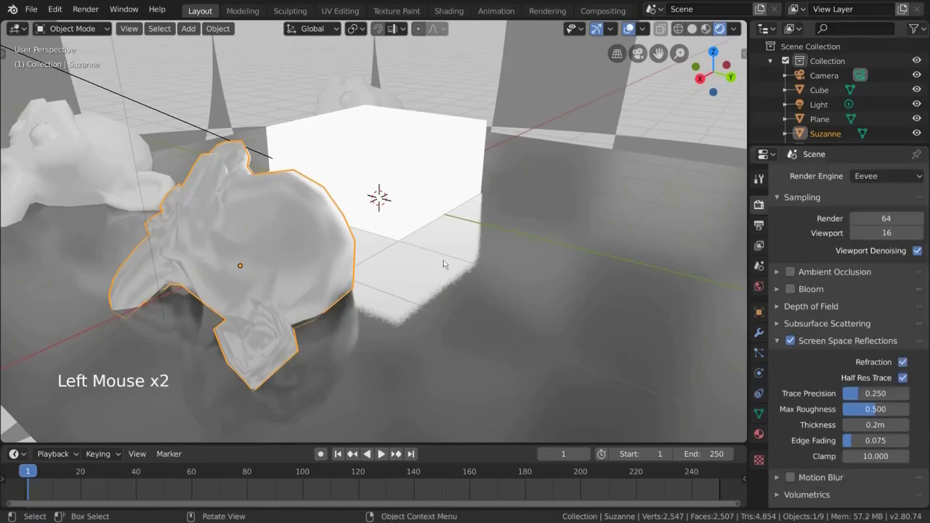
middle_click_drag(443, 261, 501, 240)
- Try moving and rotating the glass monkey in front of the cube and examine its refraction from several angles
key("g")
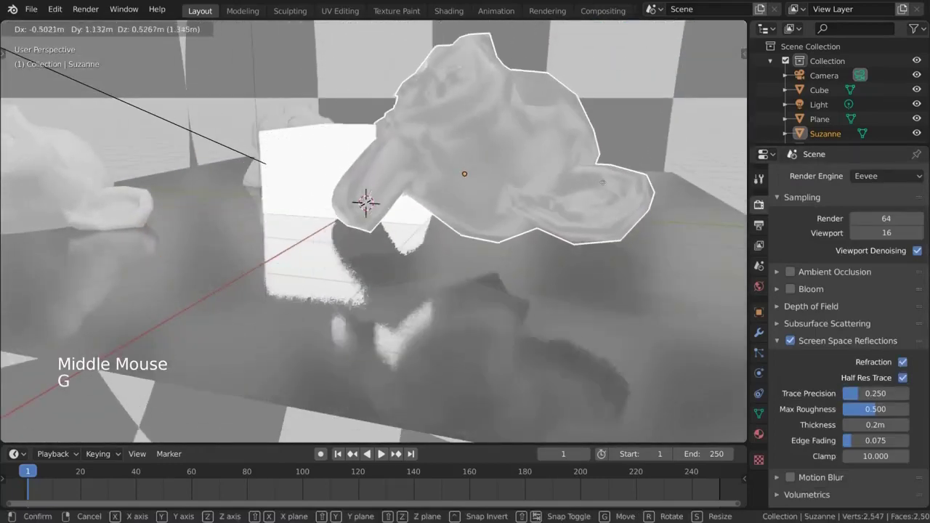
key("r")
key("r")
left_click(531, 199)
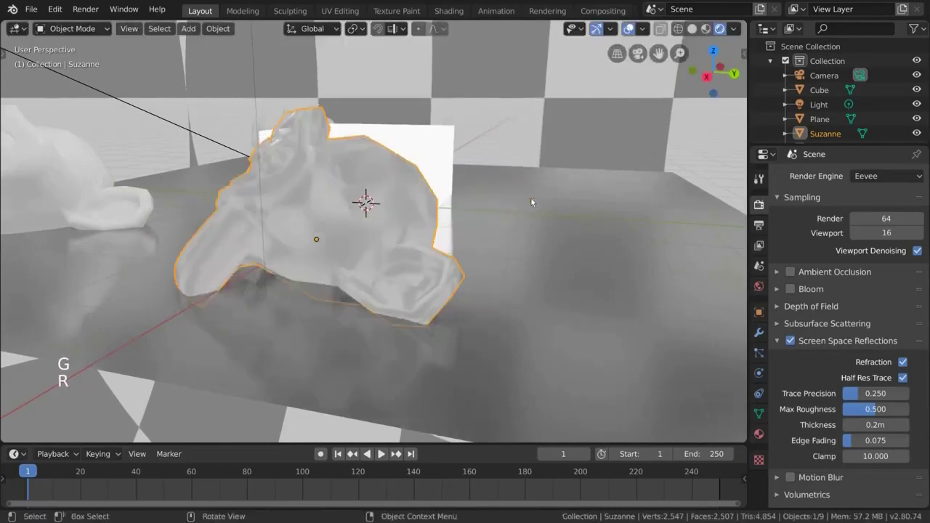
middle_click_drag(531, 198, 517, 214)
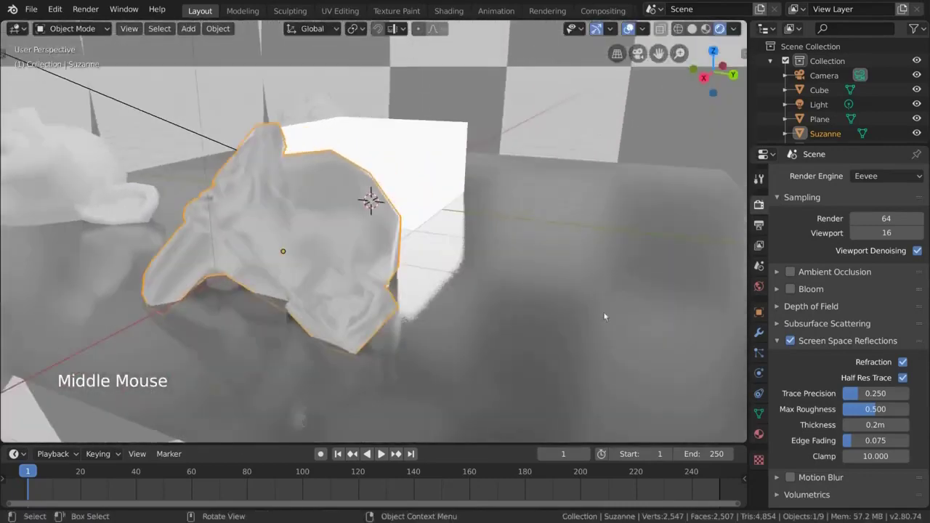
middle_click_drag(692, 360, 502, 229)
scroll(438, 220, "down", 2)
scroll(484, 224, "up", 1)
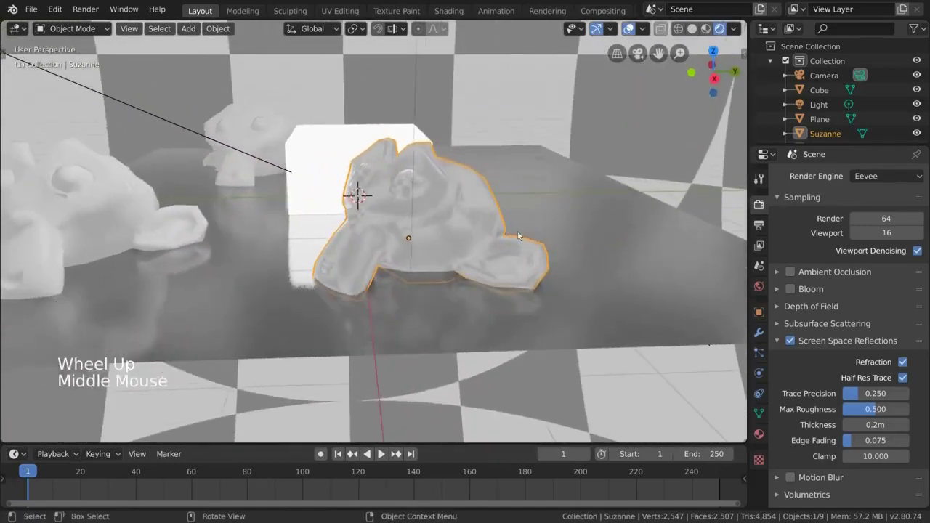
- Enable Screen Space Refraction in the glass monkey's material settings
left_click(758, 434)
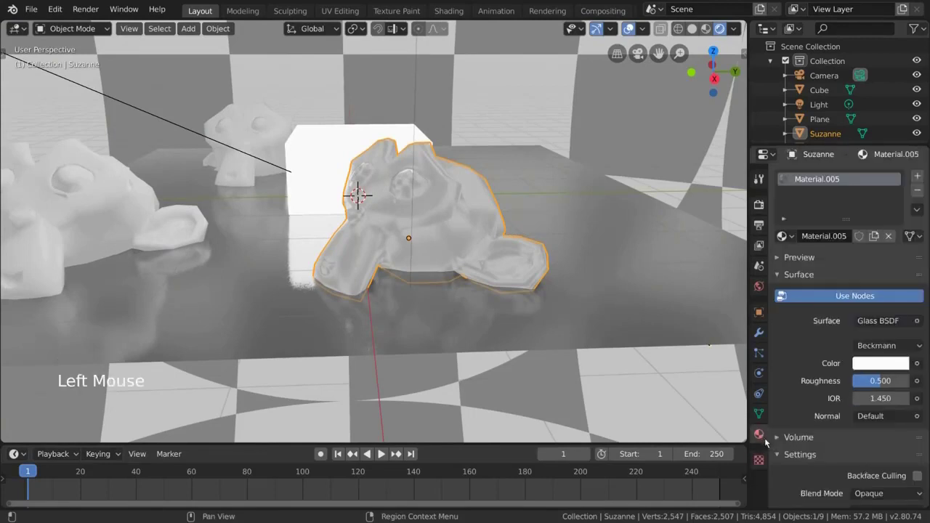
scroll(799, 382, "down", 10)
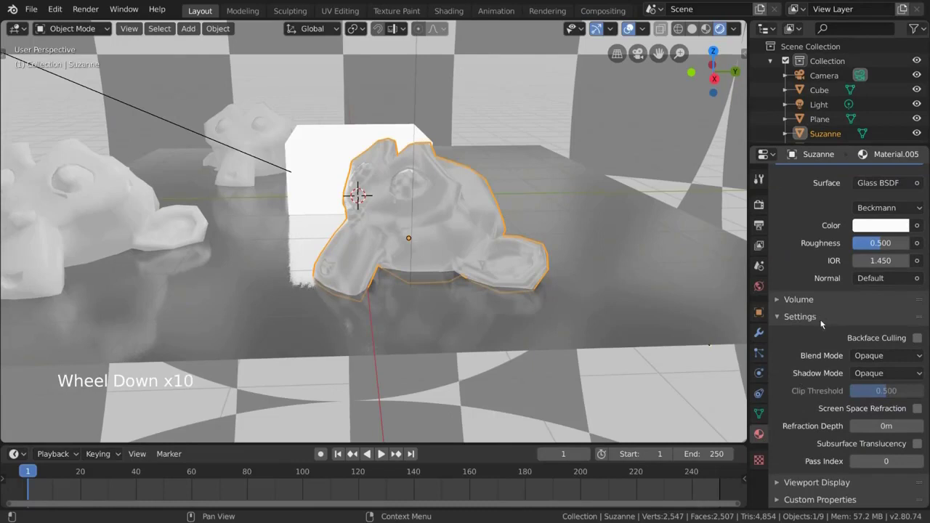
left_click(916, 408)
middle_click_drag(639, 290, 557, 276)
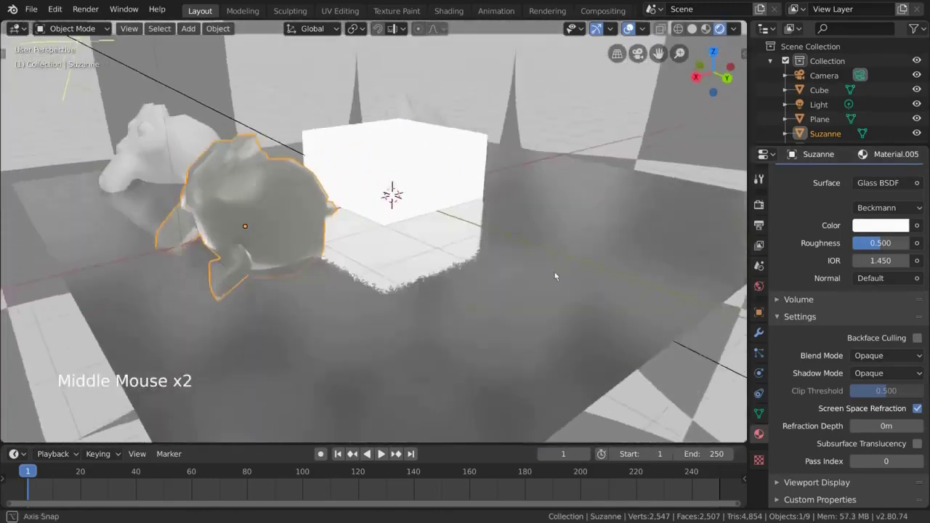
- Try moving the glass monkey around the scene to test how it refracts its surroundings
scroll(428, 219, "down", 3)
middle_click_drag(428, 219, 350, 267, "shift")
key("g")
left_click(398, 296)
key("g")
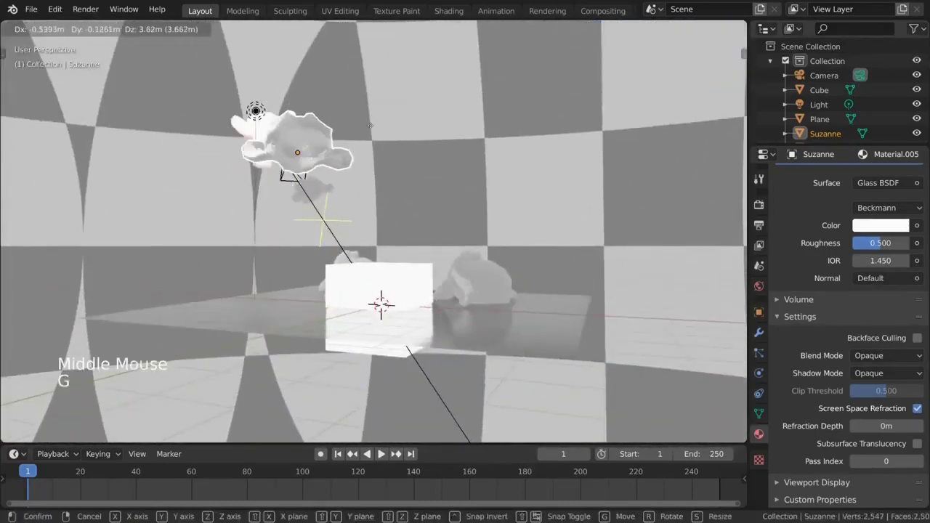
right_click(361, 231)
middle_click_drag(360, 231, 639, 360)
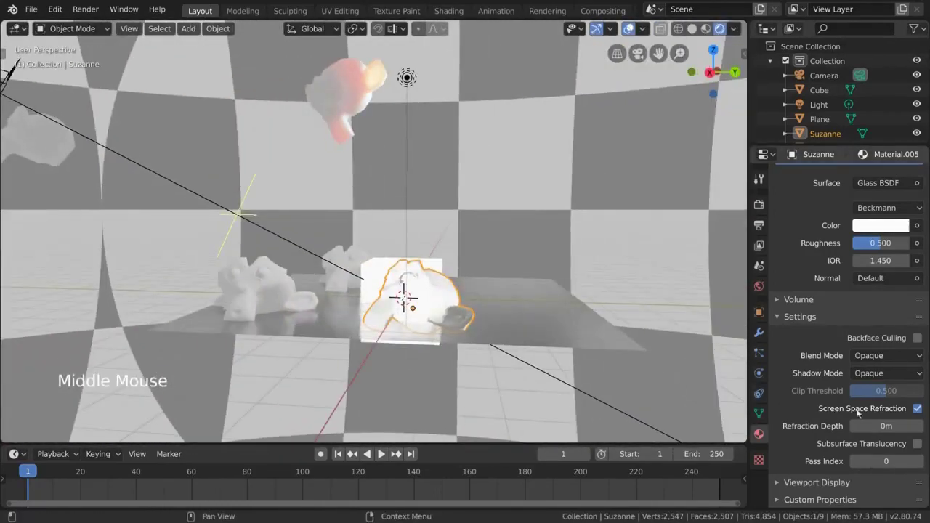
- Try a Refraction Depth of 3 m on the glass monkey's material and reset the depth
middle_click_drag(612, 394, 583, 331)
scroll(582, 330, "up", 2)
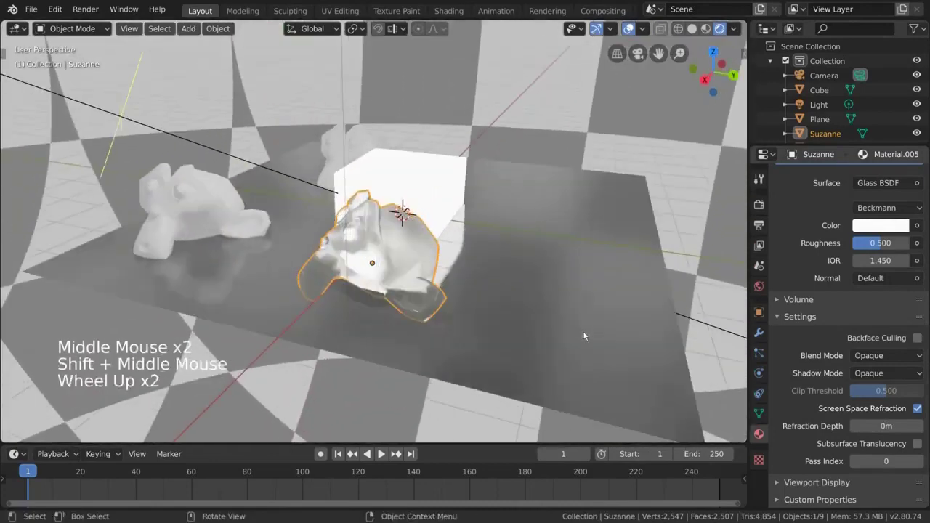
left_click(886, 426)
type("3")
key("Return")
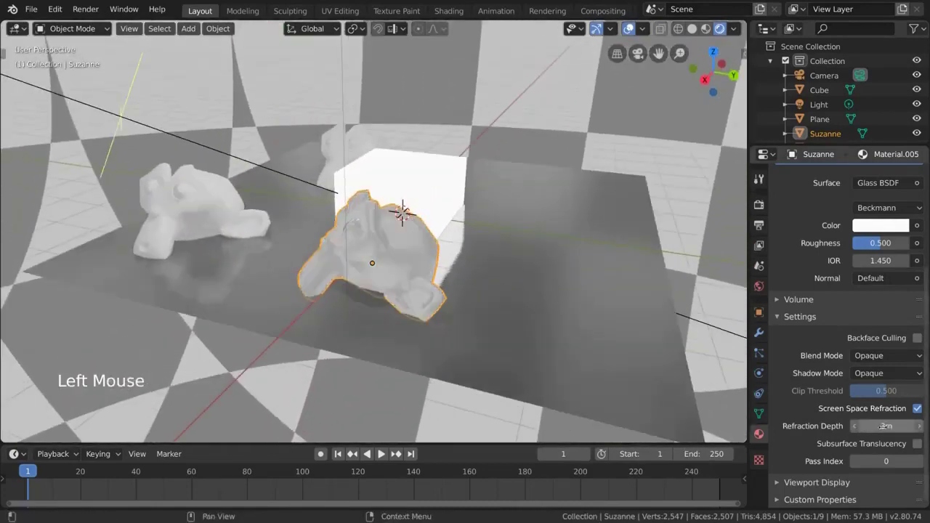
middle_click_drag(479, 240, 522, 171)
key("g")
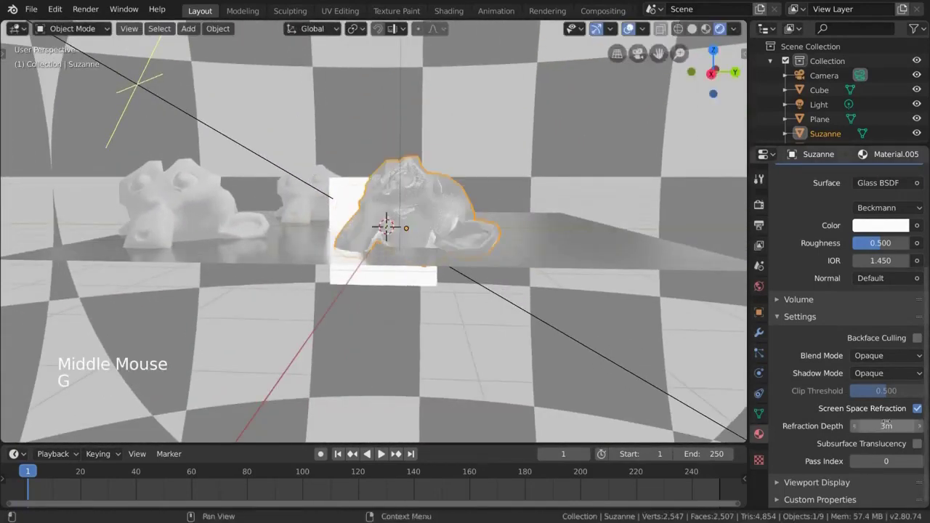
left_click(875, 425)
key("Return")
middle_click_drag(683, 241, 509, 204)
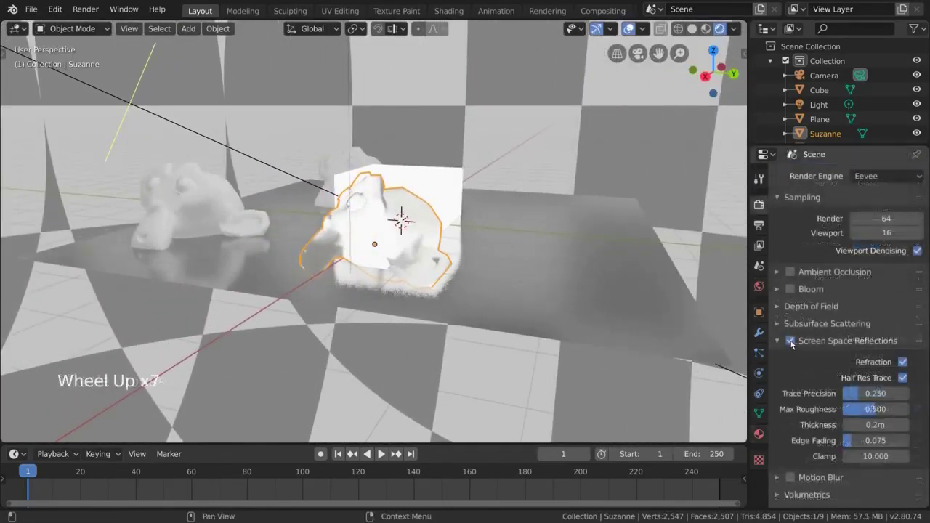
- Turn off Screen Space Reflections, collapse its settings and expand the Motion Blur settings
left_click(790, 341)
left_click(808, 341)
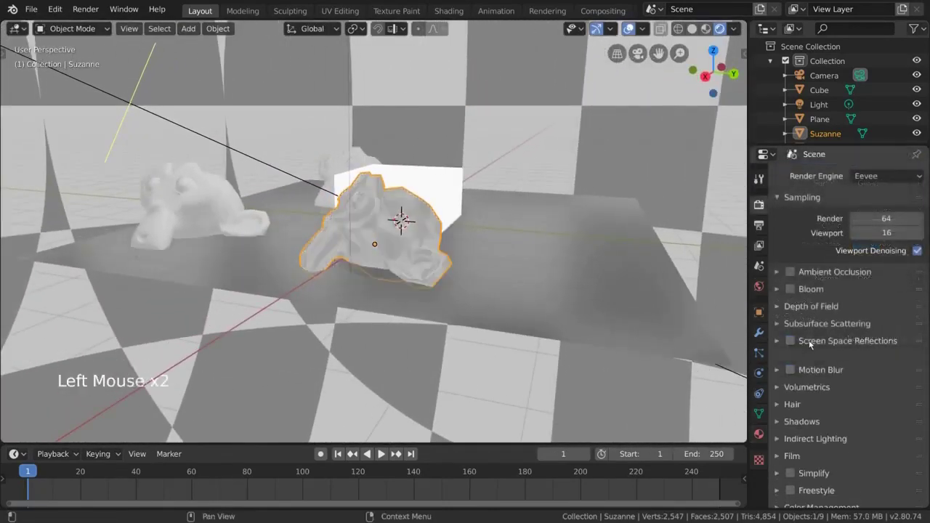
left_click(815, 358)
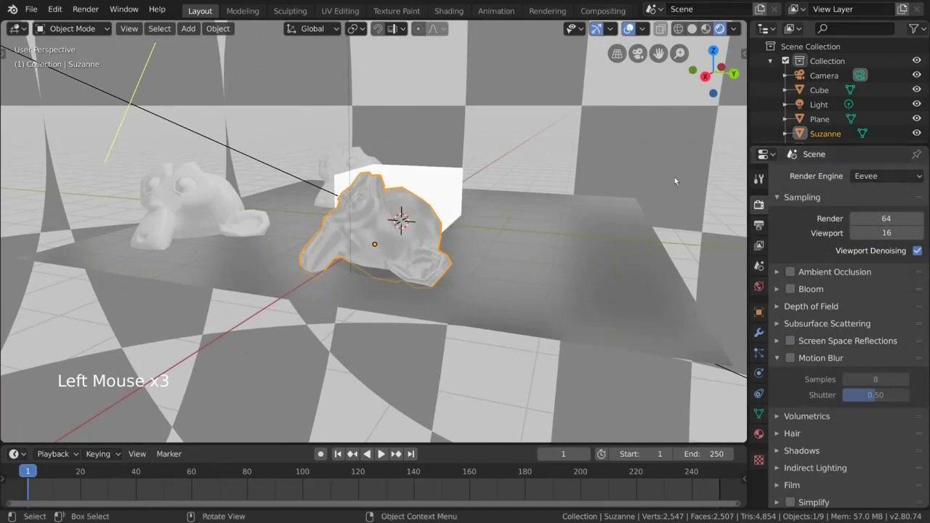
- Select the camera, enable Motion Blur and view the scene through the camera
scroll(397, 130, "down", 5)
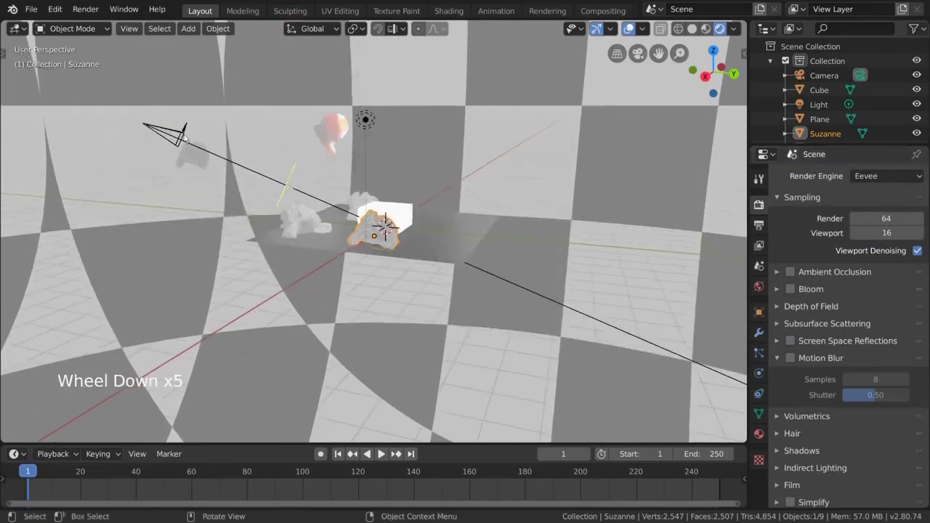
left_click(217, 135)
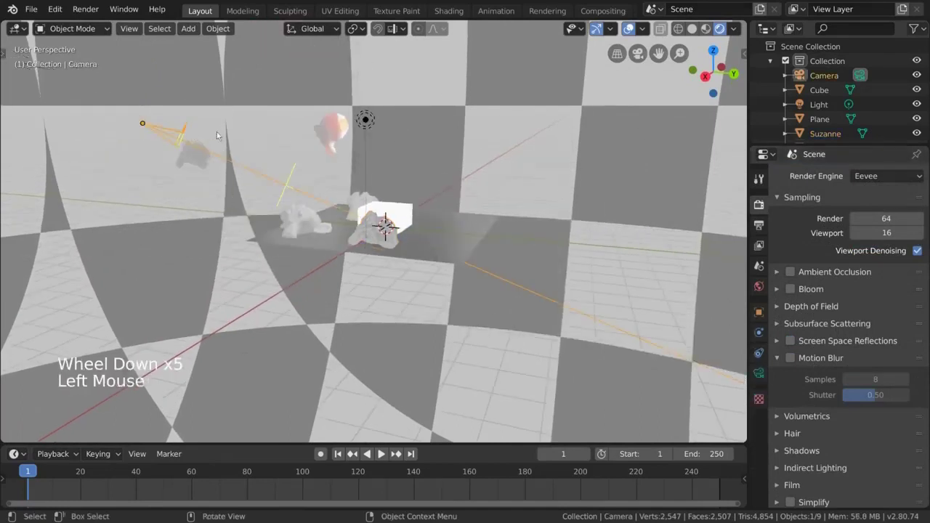
left_click(795, 360)
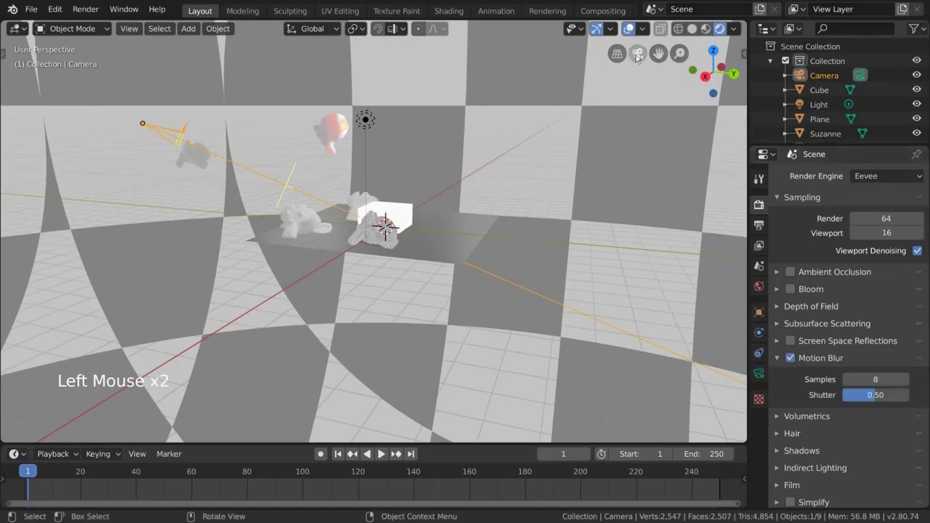
left_click(637, 55)
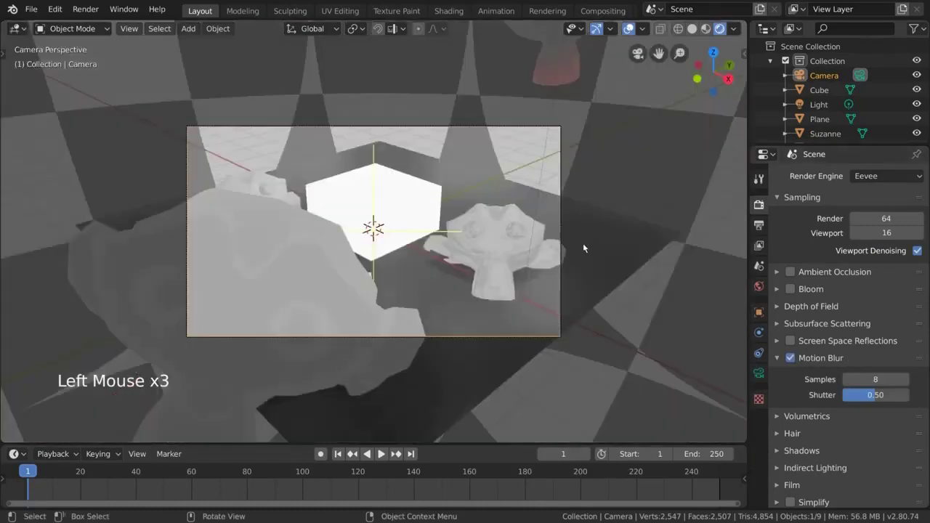
key("KP_0")
key("KP_0")
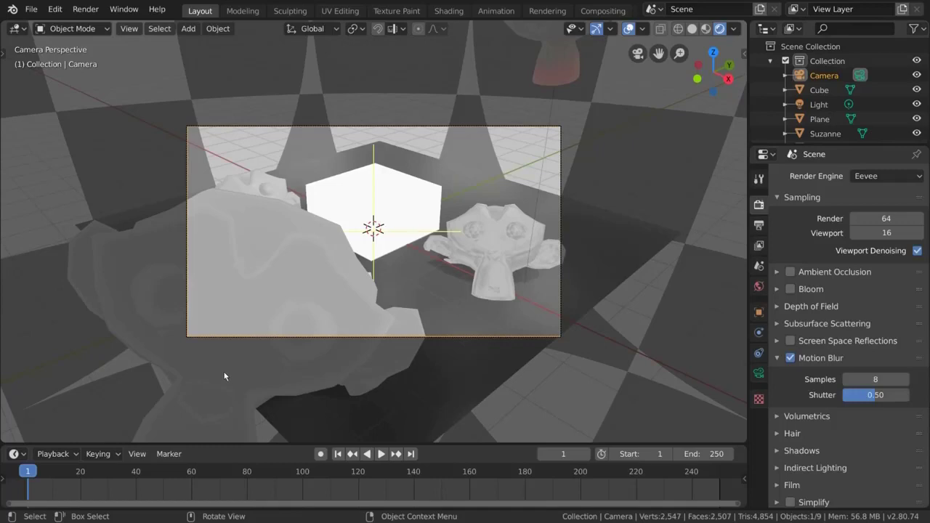
- Turn on Auto Keying and rotate the selected camera to the left to key its rotation at frame 1
left_click(554, 340)
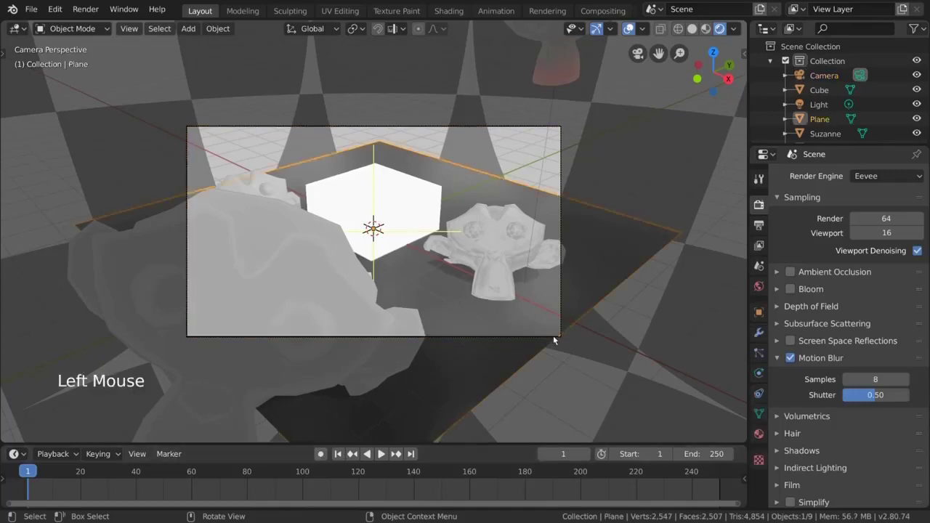
left_click(516, 338)
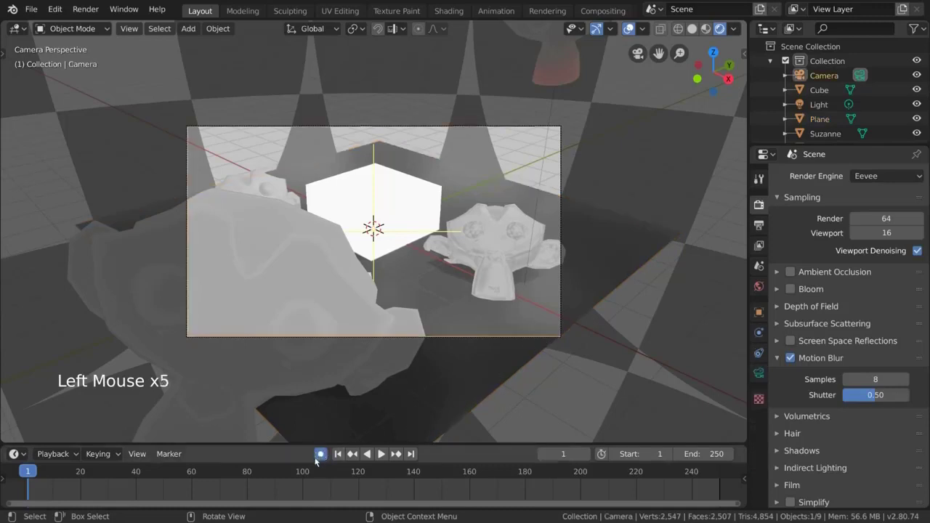
key("r")
key("r")
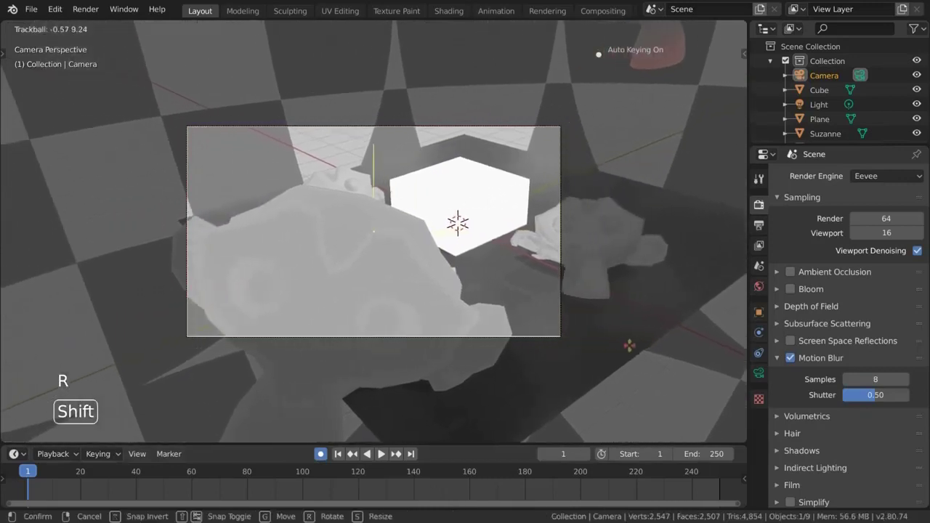
left_click(67, 349)
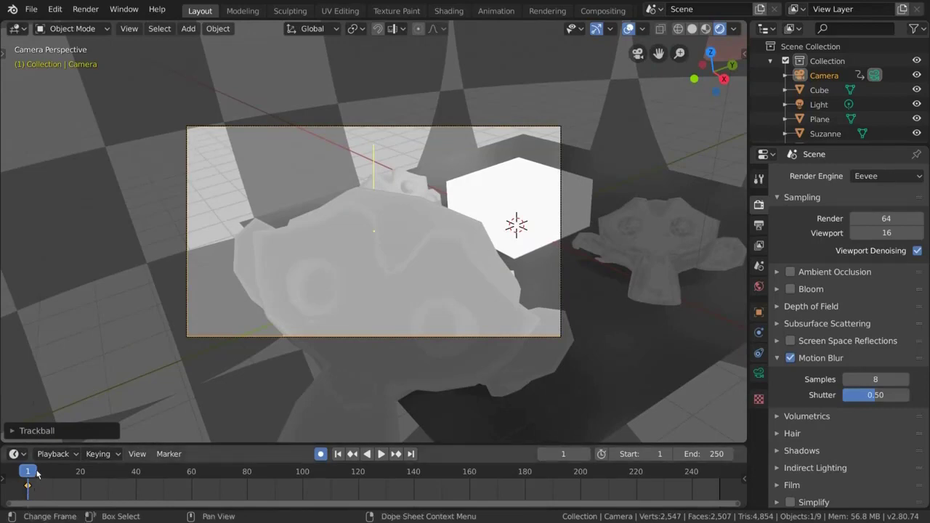
- Go to frame 10 and rotate the camera to the right until the far monkey is centred, keying its rotation
mouse_move(38, 473)
left_mouse_down()
mouse_move(61, 474)
mouse_move(51, 474)
left_mouse_up()
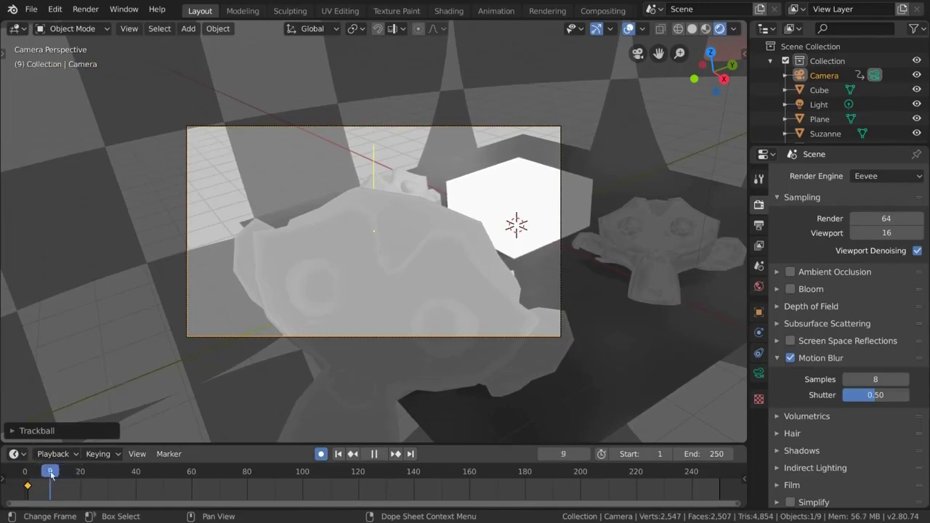
key("r")
key("r")
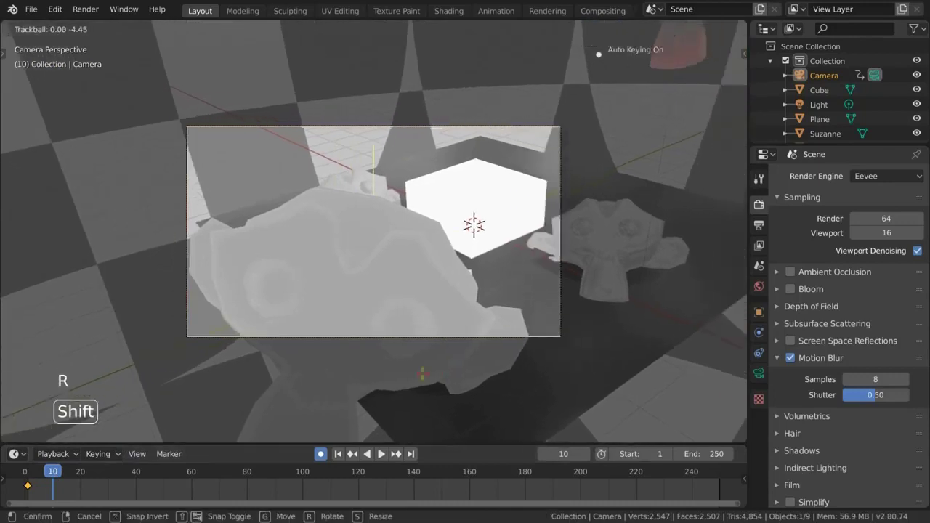
left_click(289, 352)
key("r")
key("r")
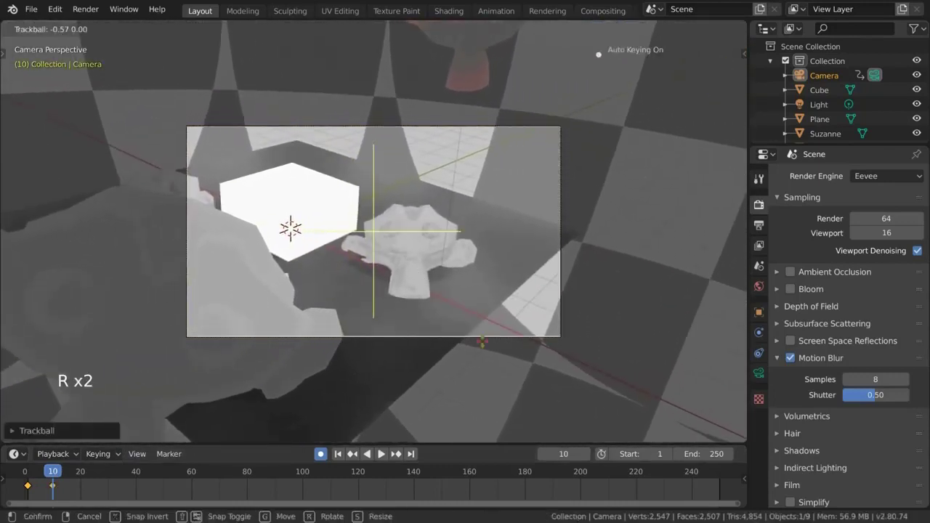
left_click(395, 335)
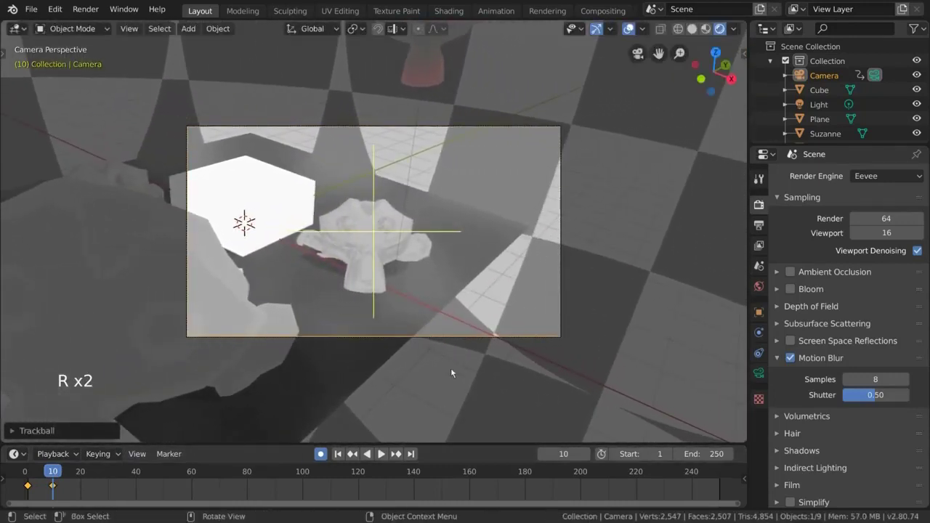
- Play the camera rotation several times from the start of the timeline to examine the motion blur
left_click_drag(58, 469, 23, 470)
key("space")
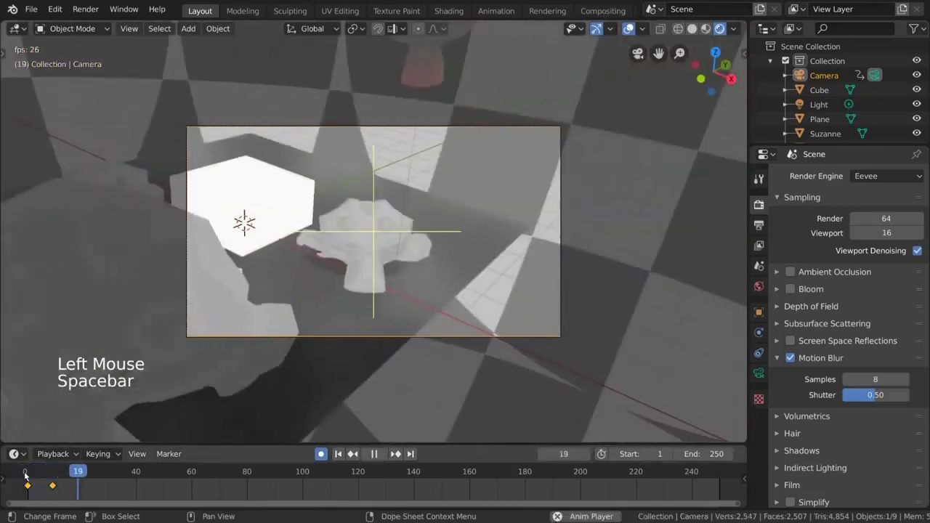
key("space")
left_click(27, 471)
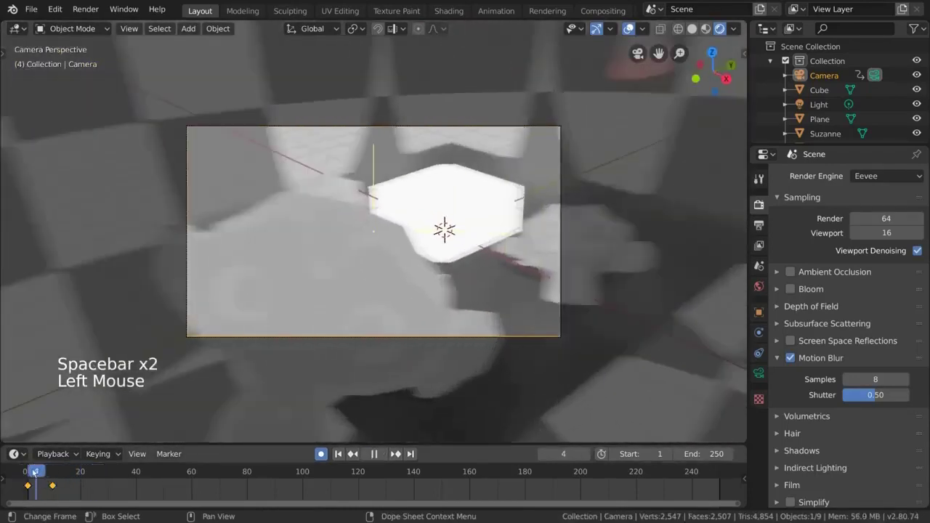
key("space")
key("space")
left_click(24, 471)
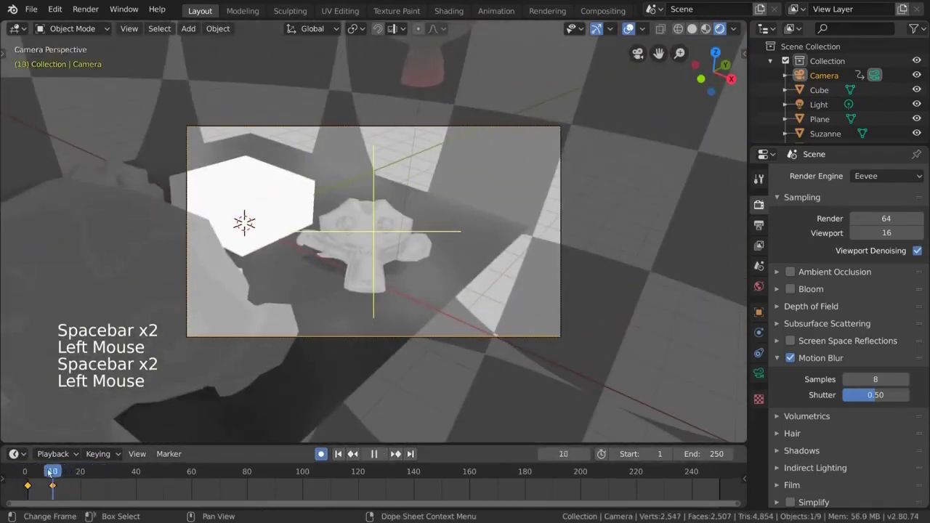
key("space")
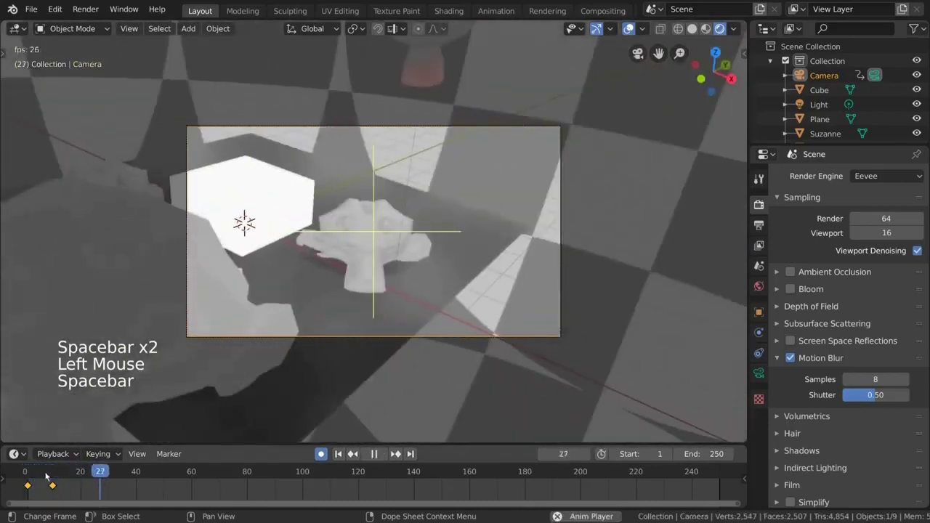
key("space")
left_click(70, 472)
left_click_drag(70, 474, 29, 473)
key("space")
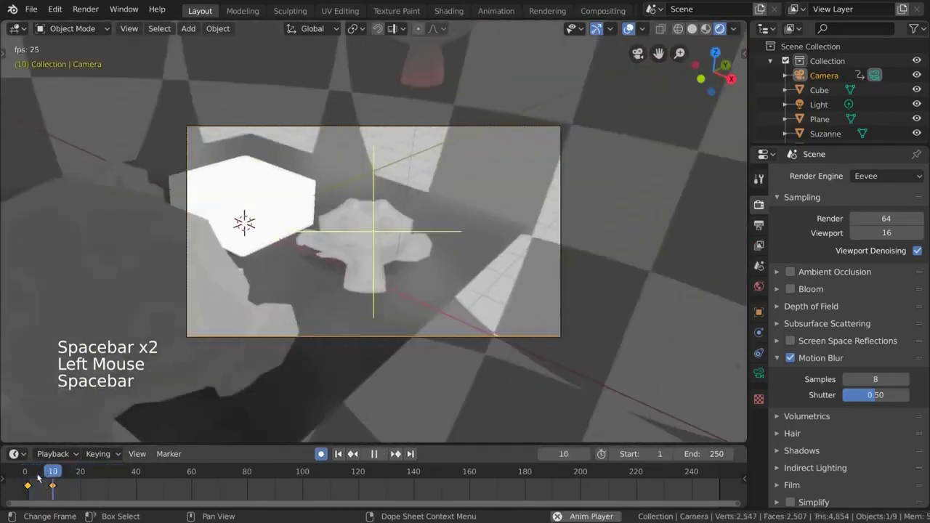
key("space")
- Return to the start of the timeline and step forward frame by frame to frame 5
left_click(23, 473)
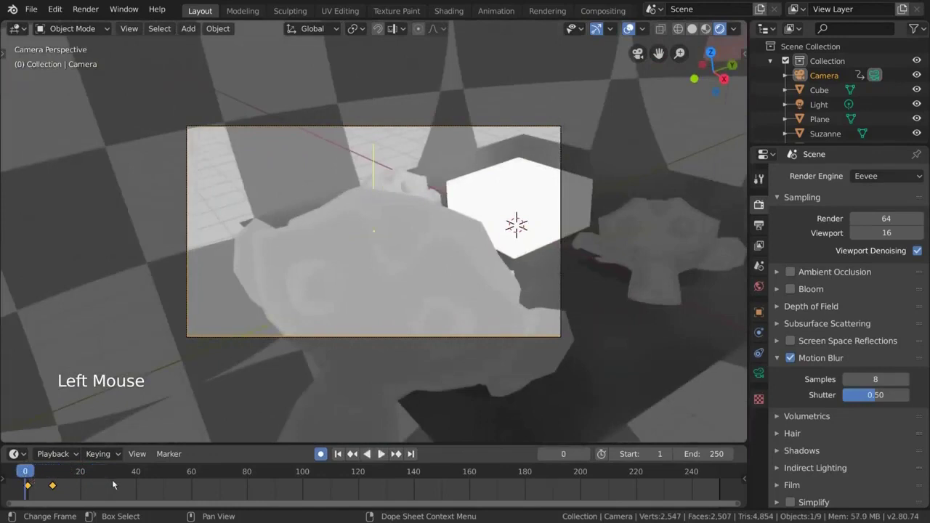
key("Right")
key("Right")
key("Right")
key("Right")
key("Right")
key("Right")
key("Right")
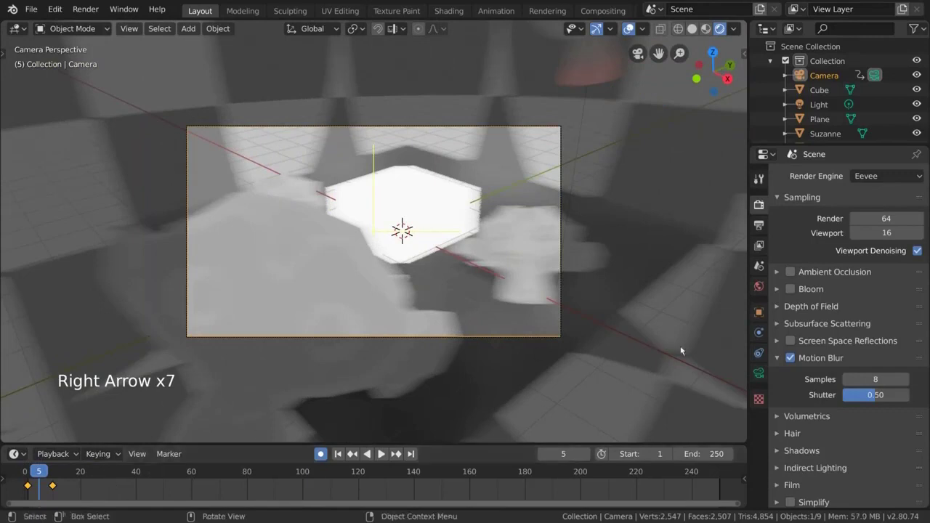
- Compare frame 5 with Motion Blur off and on, leaving it on
left_click(791, 359)
left_click(791, 358)
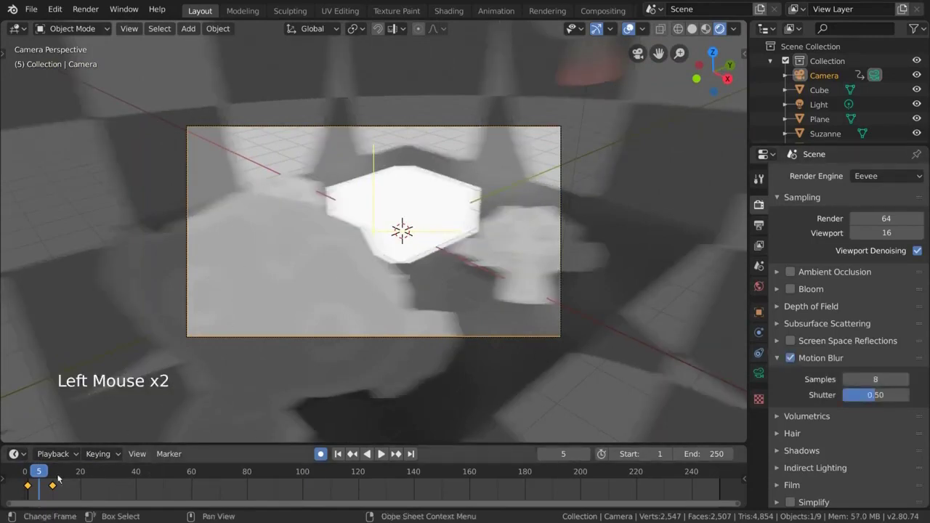
left_click(792, 359)
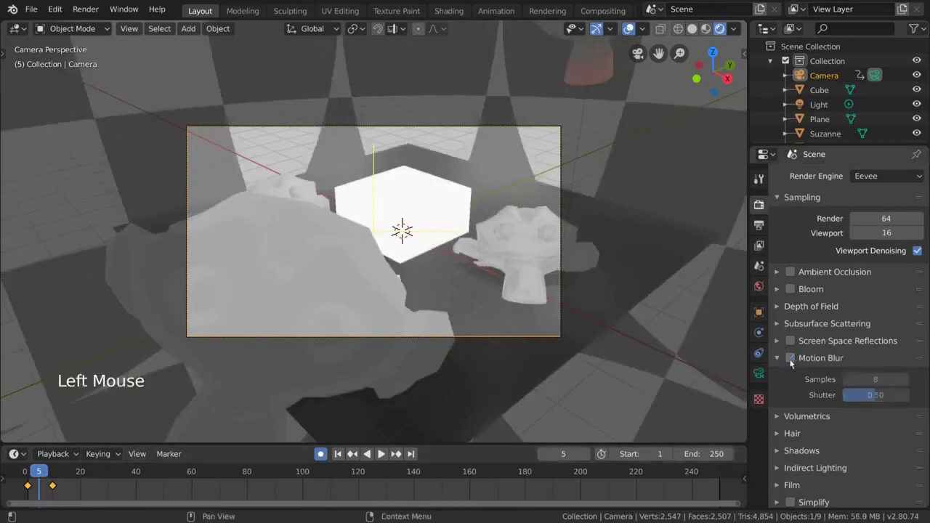
left_click(790, 361)
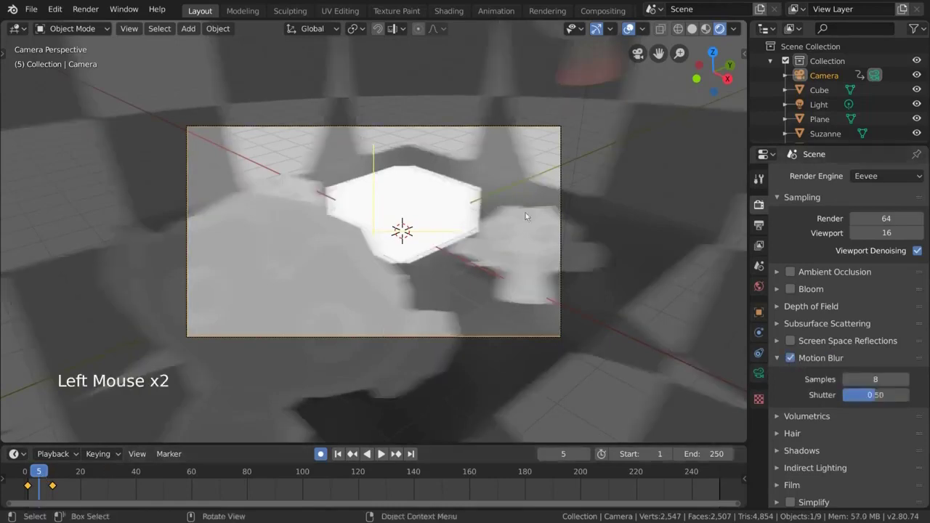
- Set the Motion Blur Shutter to 0.73 and its Samples to 8
left_click_drag(889, 395, 875, 379)
left_click(875, 379)
type("8")
key("Return")
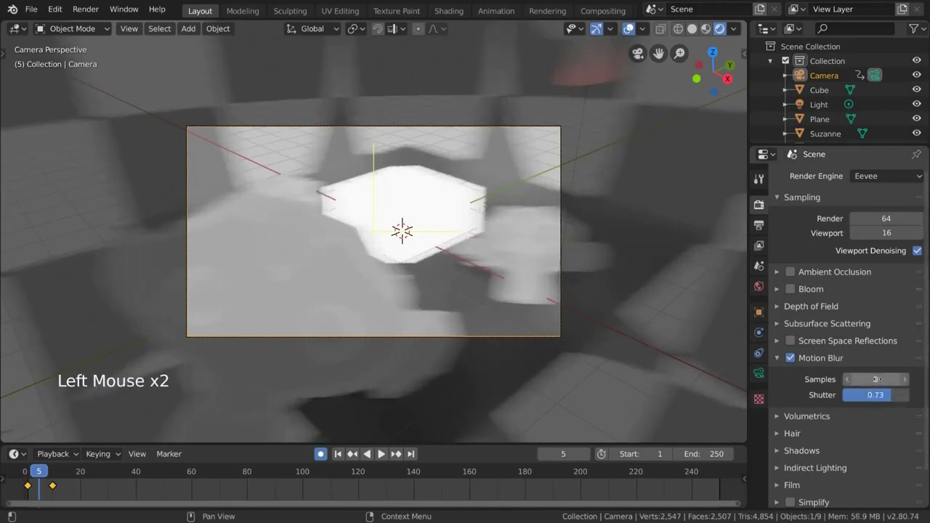
- Turn off Motion Blur, collapse its settings and expand the Volumetrics settings
left_click(790, 358)
left_click(821, 357)
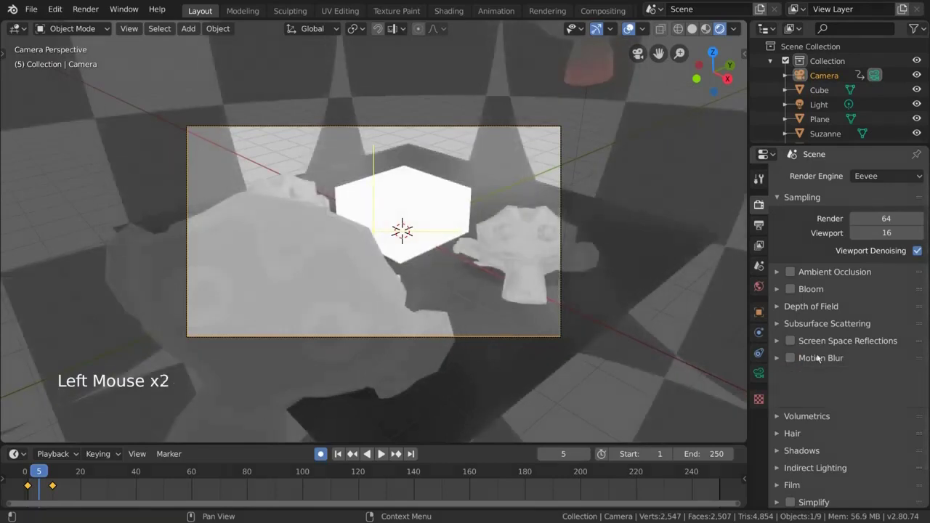
left_click(823, 375)
left_click(823, 374)
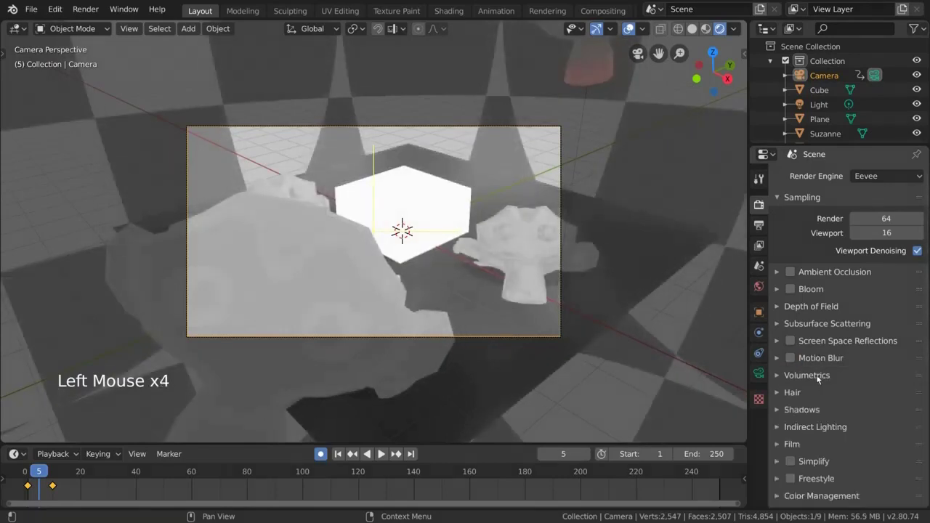
scroll(815, 379, "down", 3)
left_click(823, 375)
scroll(829, 370, "down", 7)
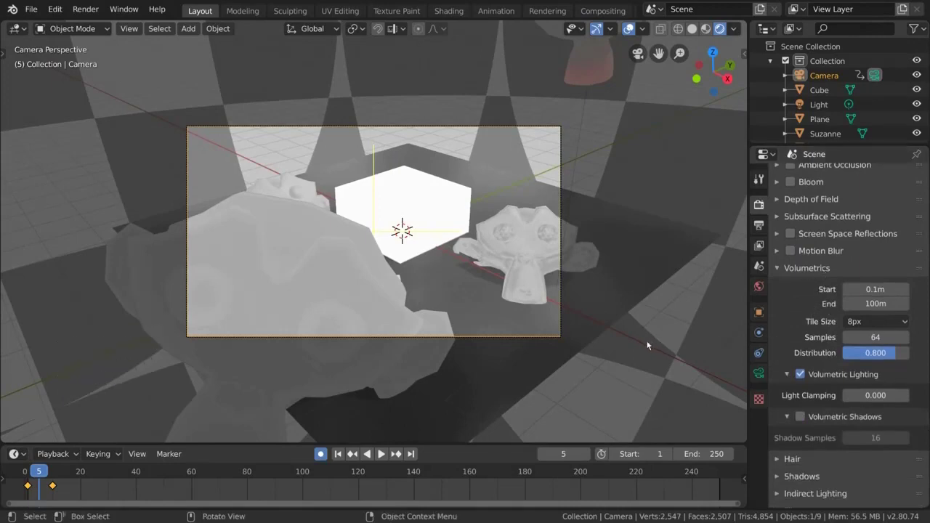
- Leave the camera view, add a cube and move it up to the right of the glowing cube
middle_click_drag(647, 346, 535, 268)
scroll(620, 341, "down", 2)
scroll(527, 270, "down", 1)
key("shift+a")
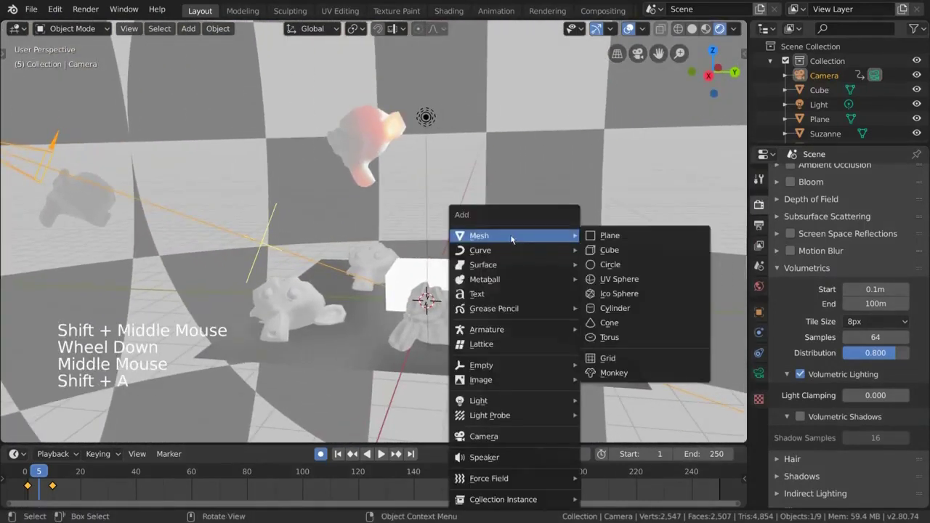
left_click(608, 249)
key("g")
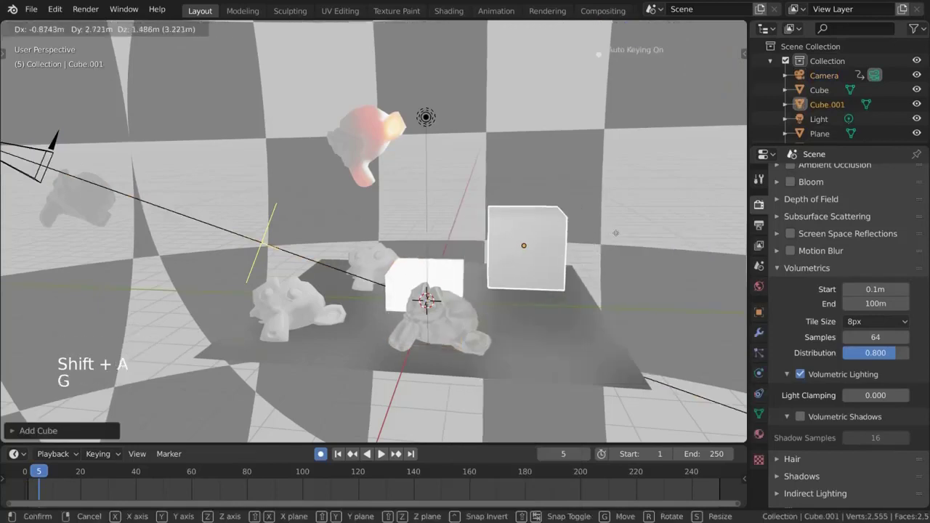
left_click(618, 232)
- Create a new material for the added cube and remove its surface shader
left_click(758, 436)
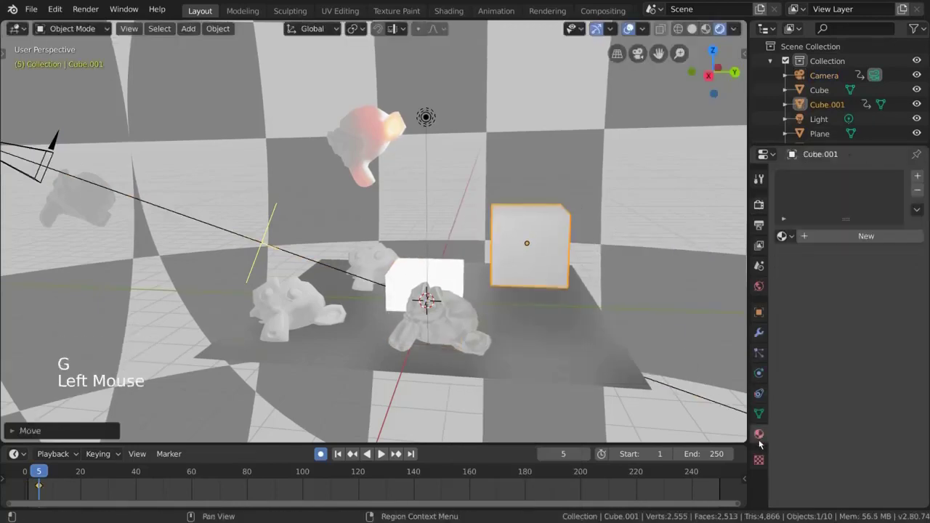
left_click(866, 235)
left_click(876, 324)
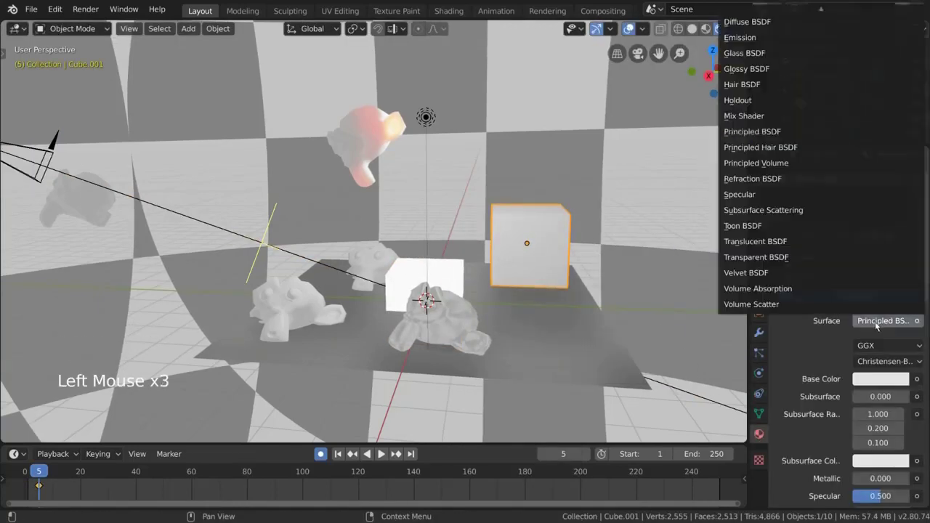
scroll(845, 75, "up", 4)
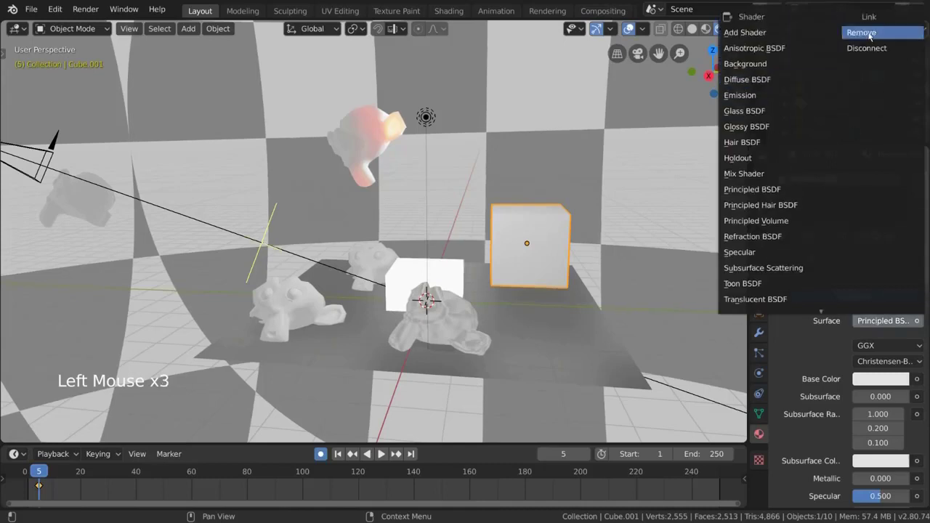
left_click(896, 35)
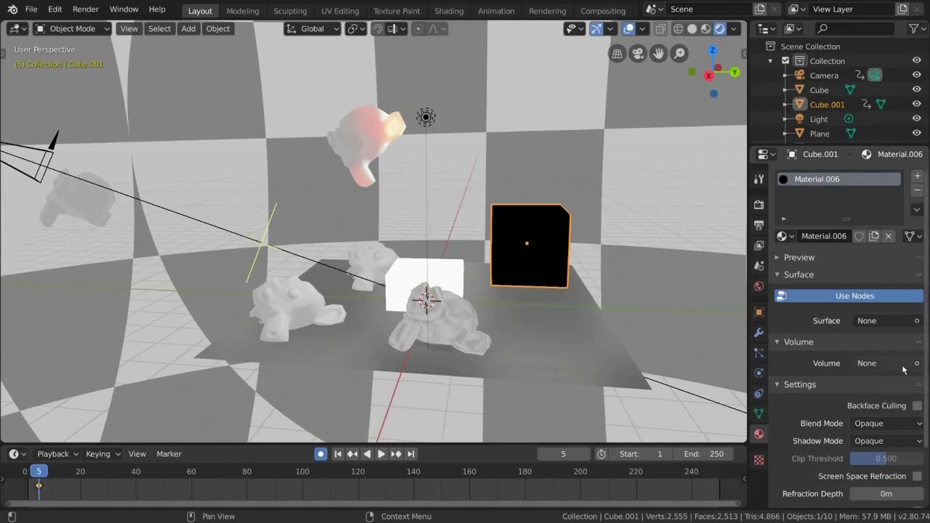
- Assign a Volume Scatter shader to the volume of the cube's material
left_click(852, 344)
left_click(796, 343)
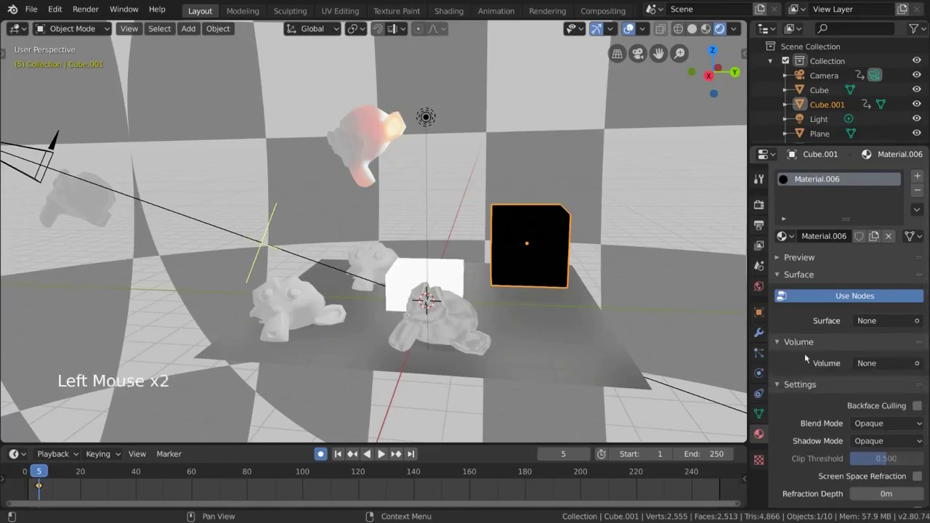
left_click(865, 363)
left_click(860, 347)
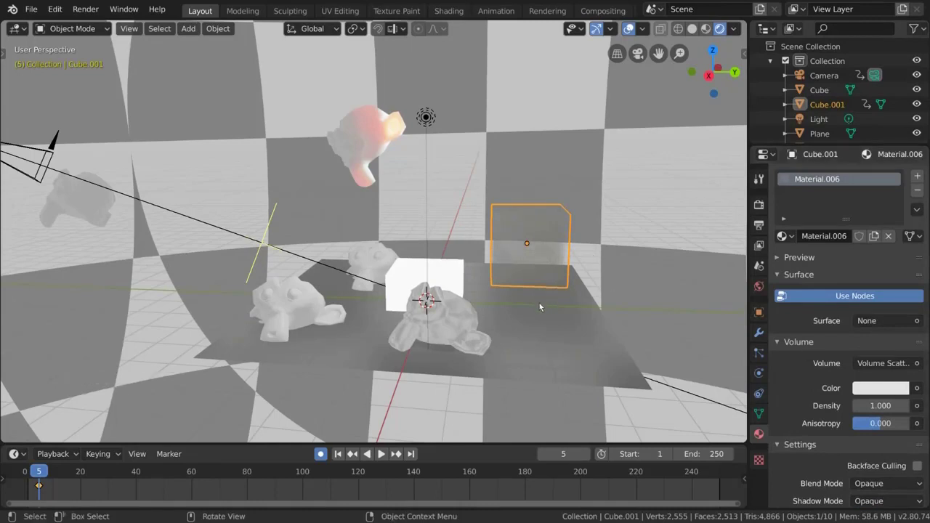
- Scale the volume cube up until it encloses the light, and shift it within the horizontal plane
key("s")
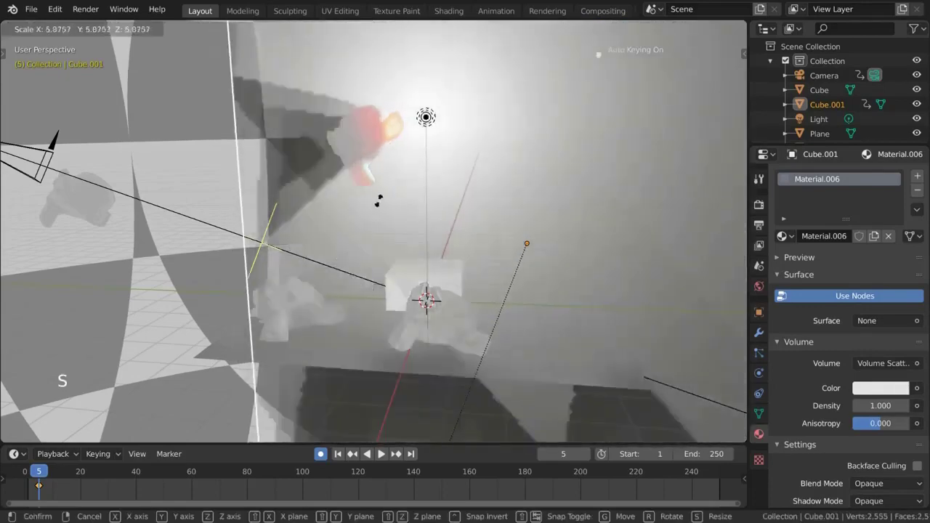
left_click(447, 144)
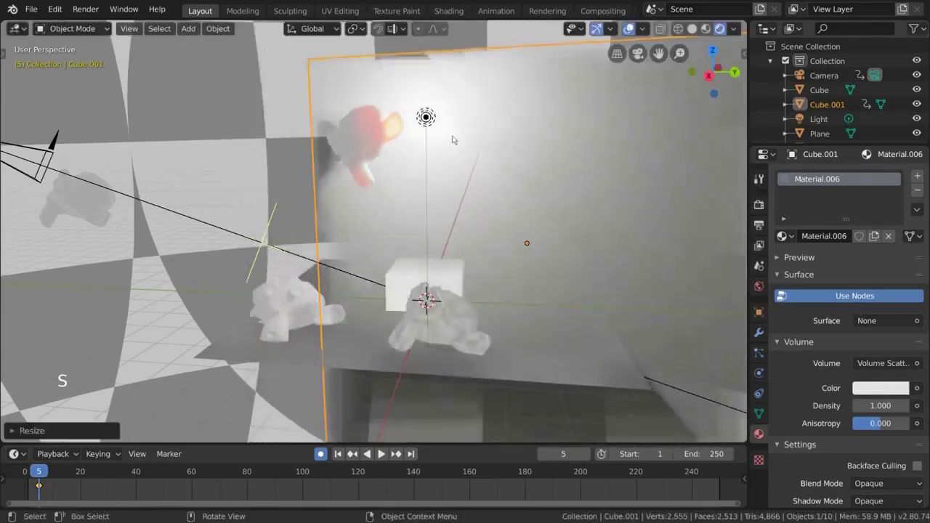
middle_click_drag(465, 102, 496, 118)
scroll(510, 117, "down", 3)
key("g")
key("shift+z")
left_click(495, 147)
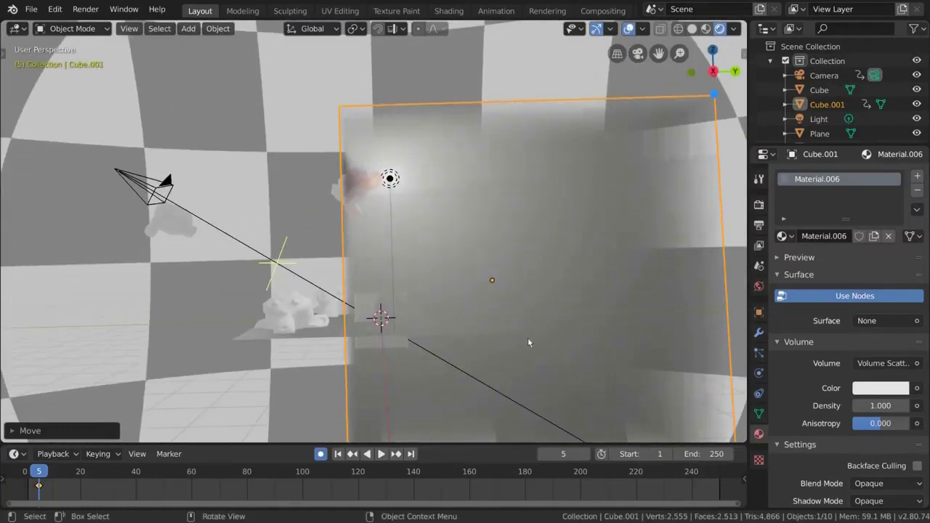
- Set the Volume Scatter density to 0.5 and inspect the volume cube from other angles
left_click(883, 406)
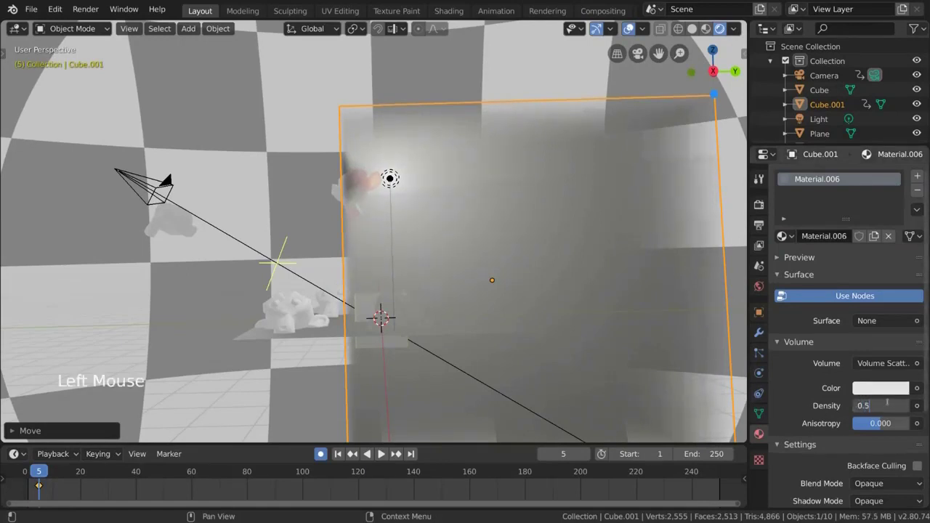
key("Return")
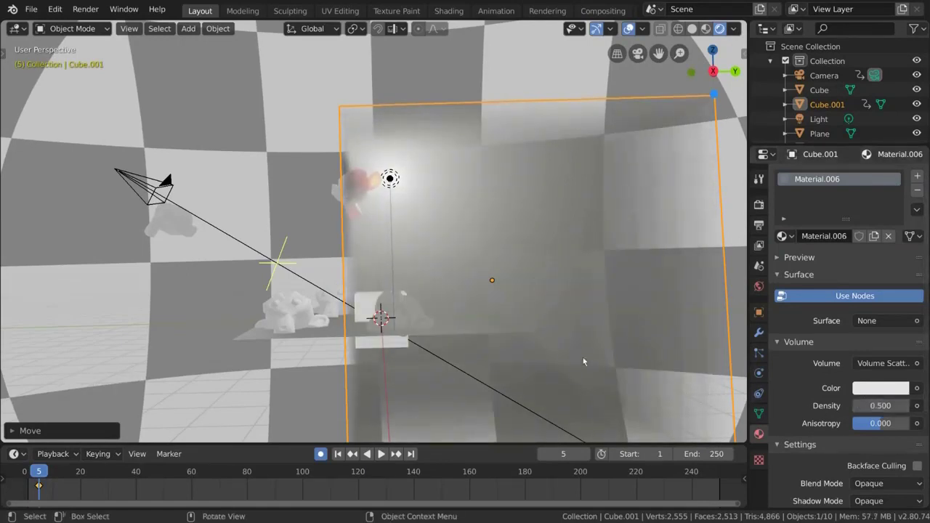
middle_click_drag(583, 358, 478, 343)
scroll(477, 264, "down", 1)
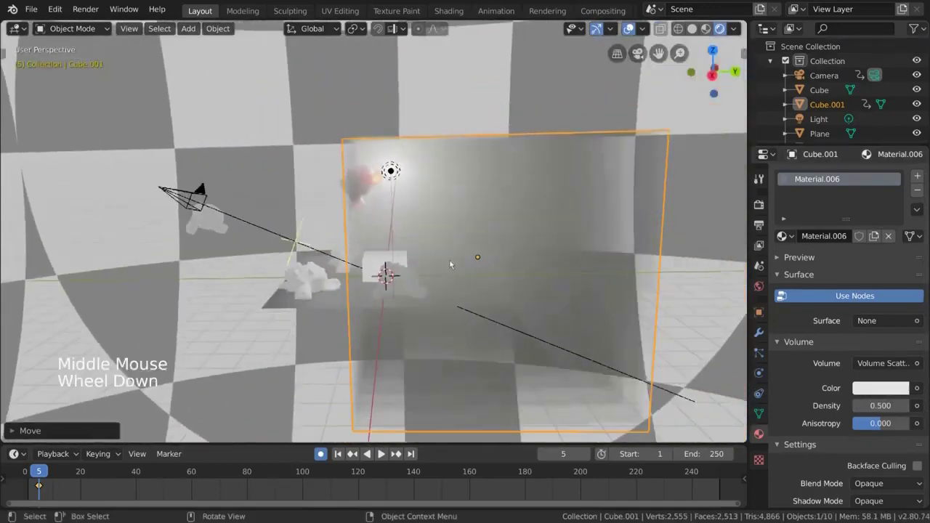
middle_click_drag(478, 264, 375, 288)
- Select the monkey on the plane outside the volume cube and go back to the Volumetrics render settings
left_click(303, 296)
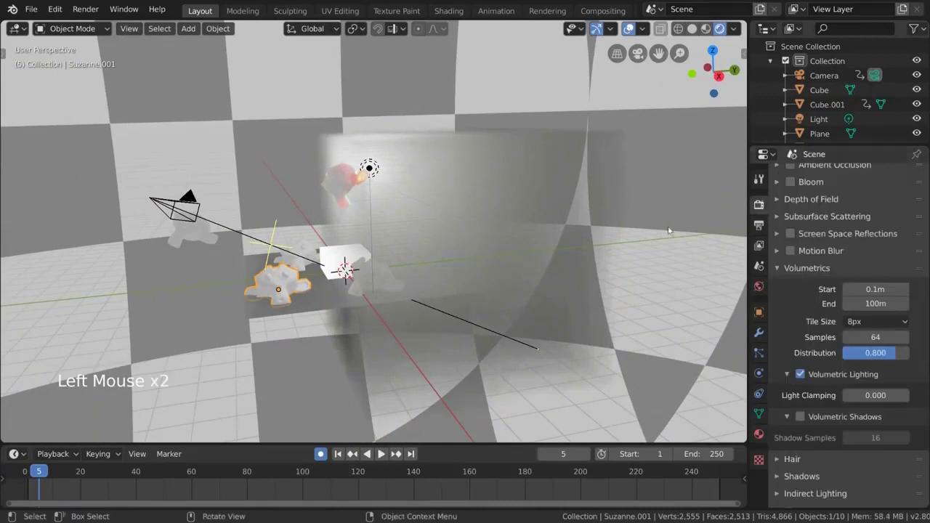
middle_click_drag(671, 232, 558, 231)
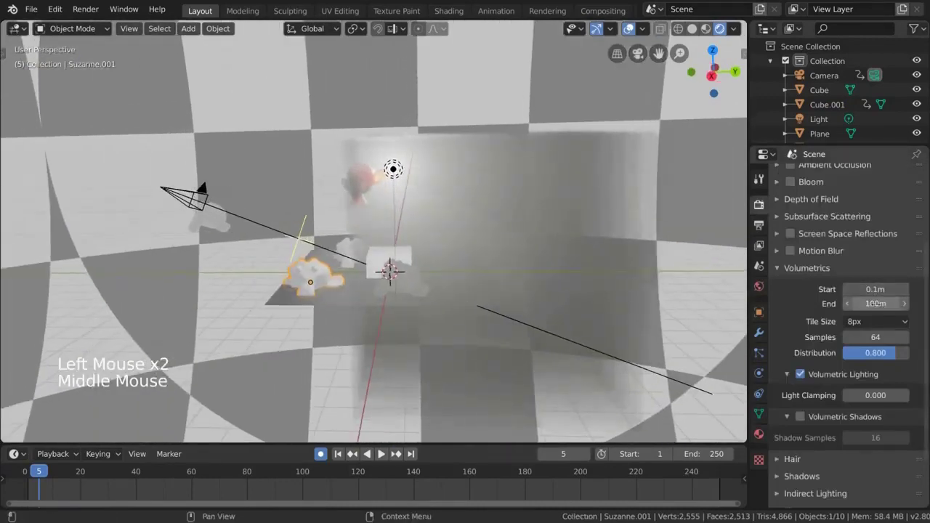
scroll(430, 270, "down", 3)
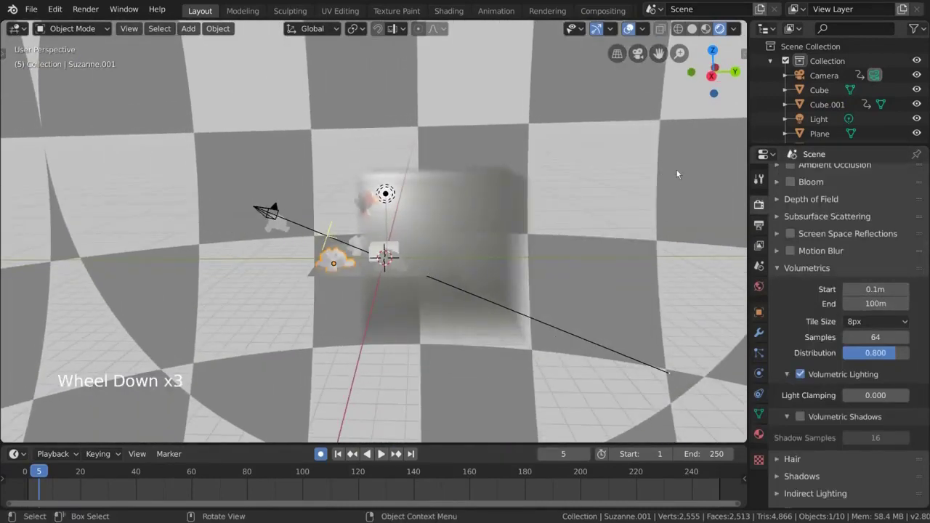
- Examine the fog volume around the Suzanne heads from several angles and distances, watching how it renders near and far
scroll(676, 170, "up", 3)
middle_click_drag(676, 170, 439, 139)
middle_click_drag(407, 206, 413, 206)
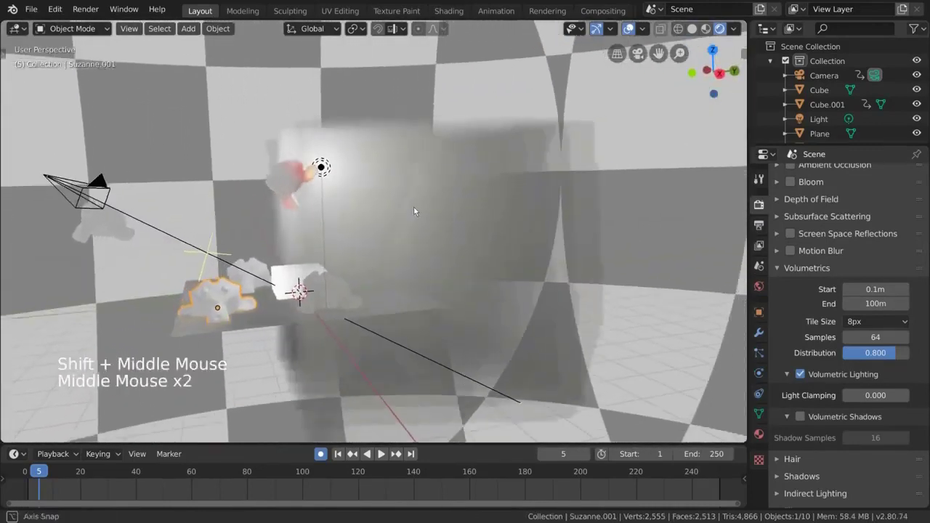
scroll(573, 236, "down", 9)
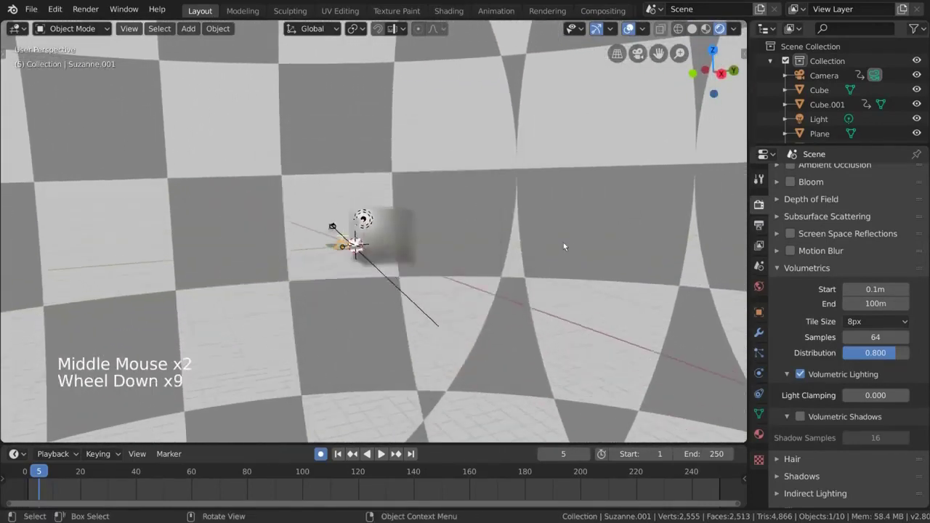
scroll(552, 251, "down", 2)
scroll(489, 254, "up", 2)
scroll(489, 253, "down", 1)
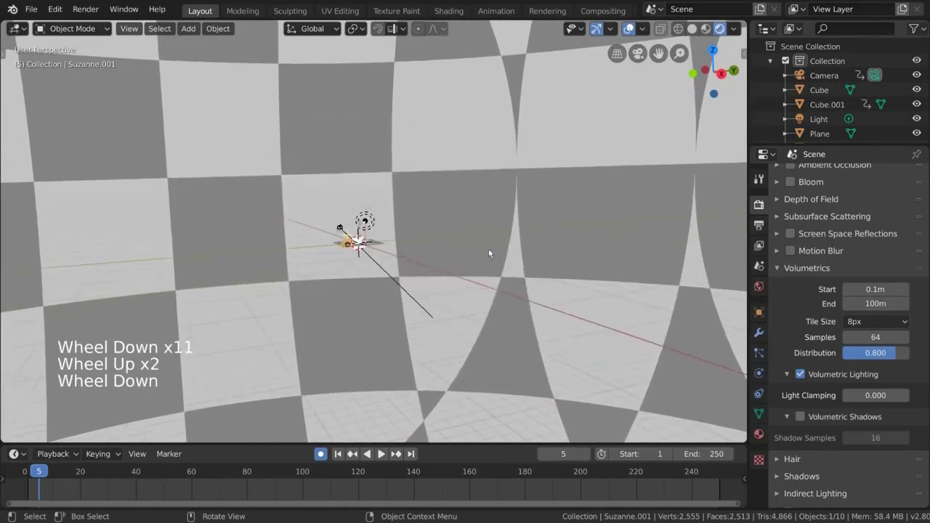
scroll(489, 254, "up", 1)
scroll(489, 253, "down", 1)
scroll(489, 254, "up", 2)
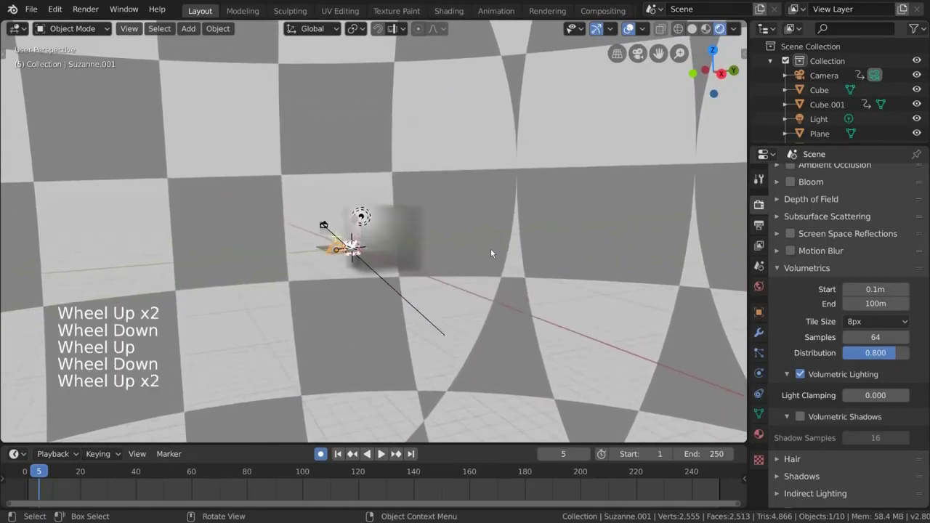
middle_click_drag(490, 249, 24, 201, "ctrl")
- Try a volumetric start distance of 10 m and inspect the fog around the Suzanne heads up close
left_click(872, 289)
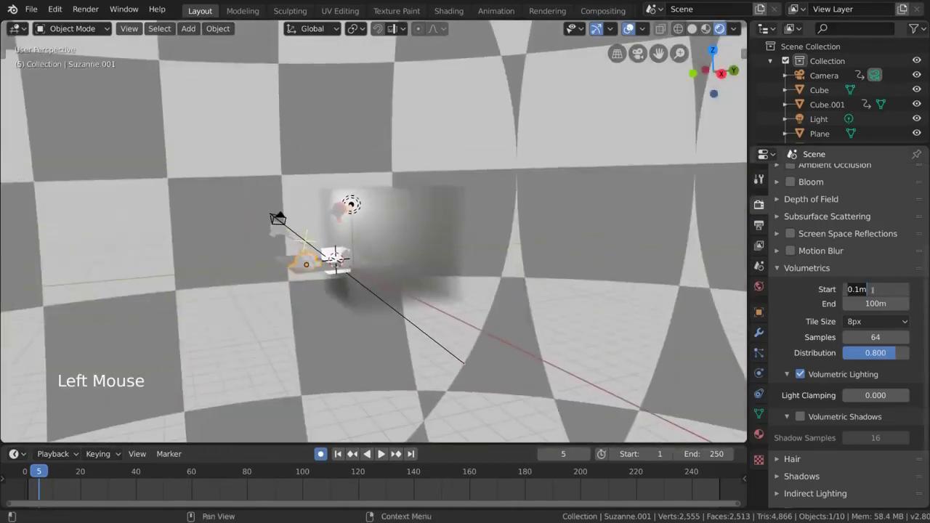
scroll(616, 256, "up", 8)
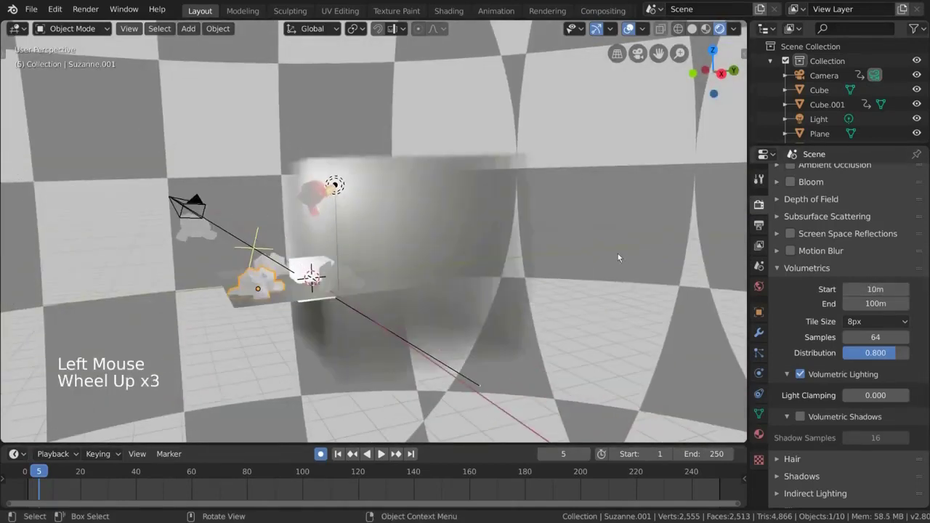
scroll(380, 346, "up", 1, "shift")
middle_click_drag(379, 346, 450, 247, "shift")
scroll(450, 247, "down", 1)
scroll(447, 251, "up", 7)
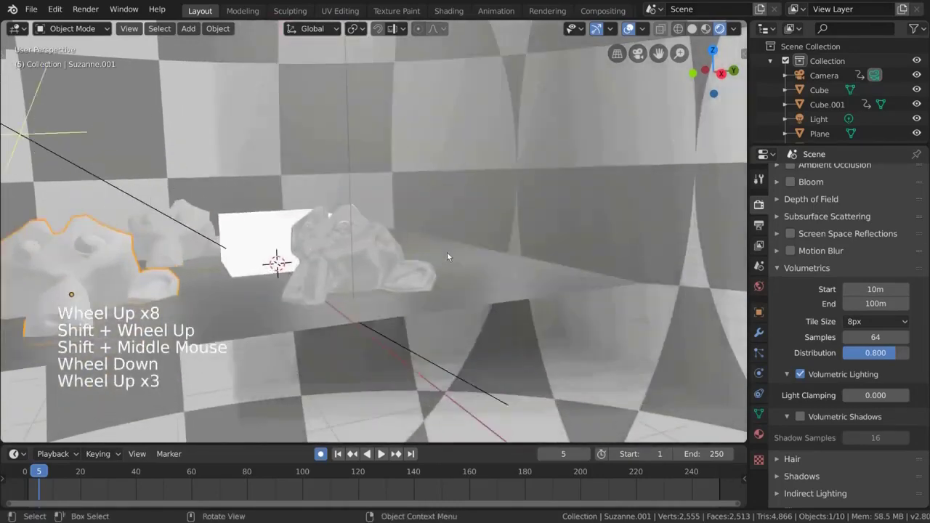
scroll(445, 251, "down", 5)
- Restore the volumetric start distance to 0.1 m and inspect the fog volume from a distance
left_click(869, 289)
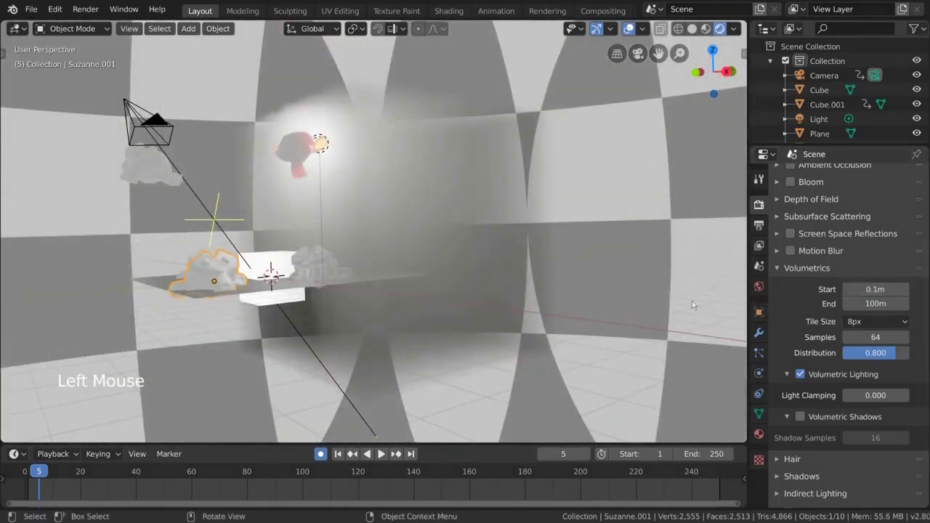
middle_click_drag(470, 284, 466, 284)
scroll(475, 240, "down", 10)
scroll(476, 245, "up", 2)
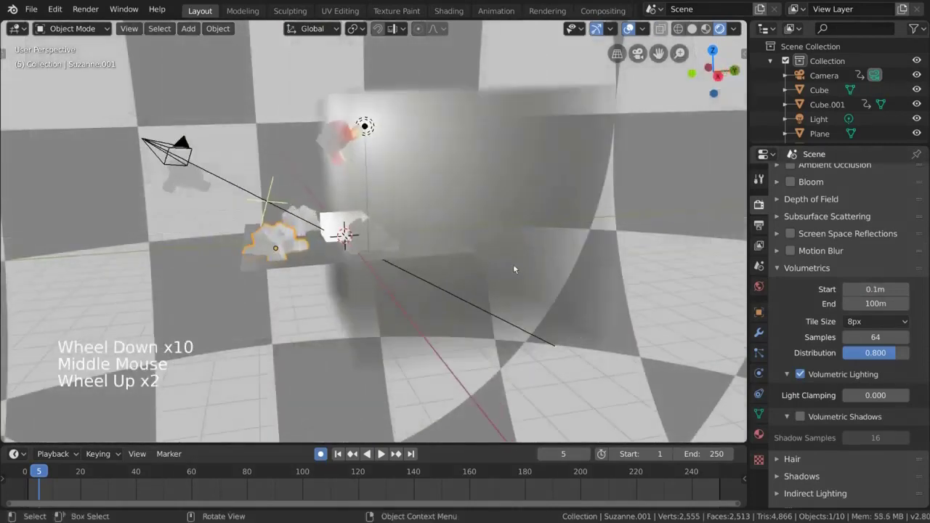
middle_click_drag(580, 241, 686, 317, "shift")
scroll(569, 254, "up", 1)
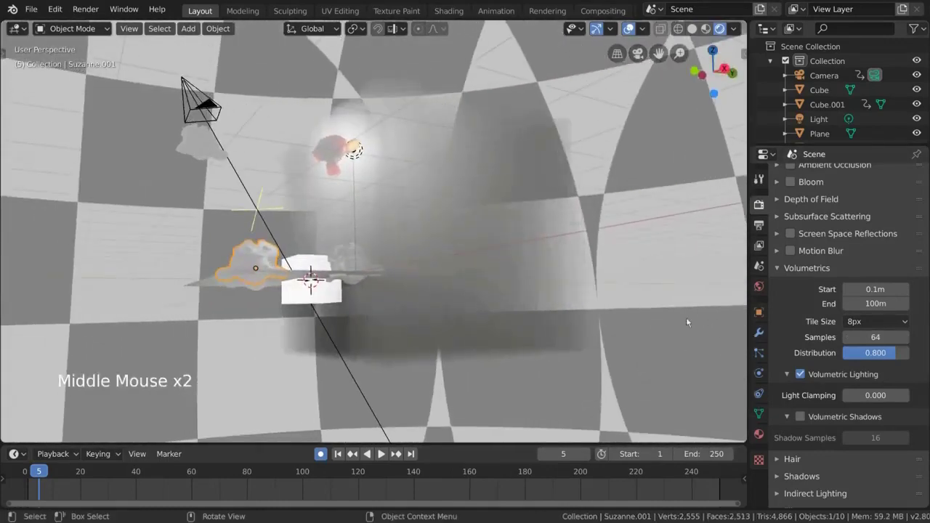
- Remove the checker texture from the world background color
left_click(759, 285)
left_click(918, 269)
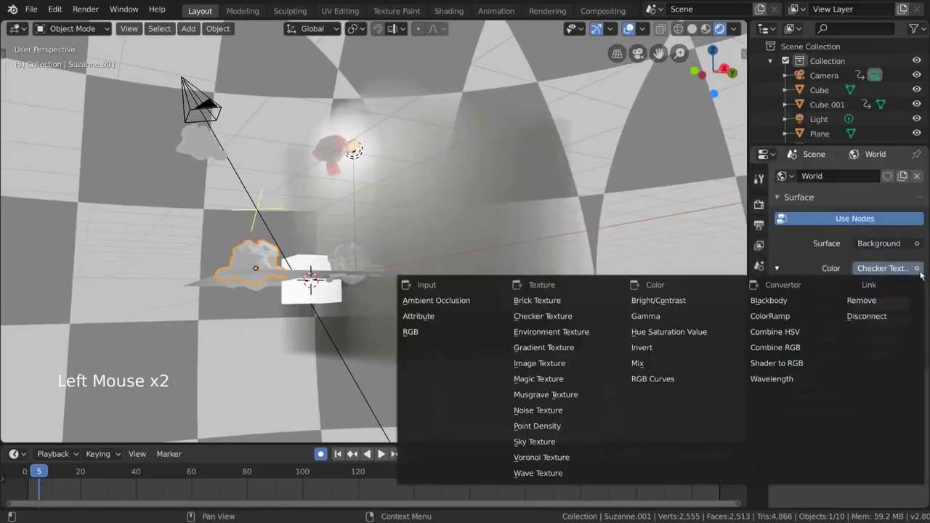
left_click(889, 306)
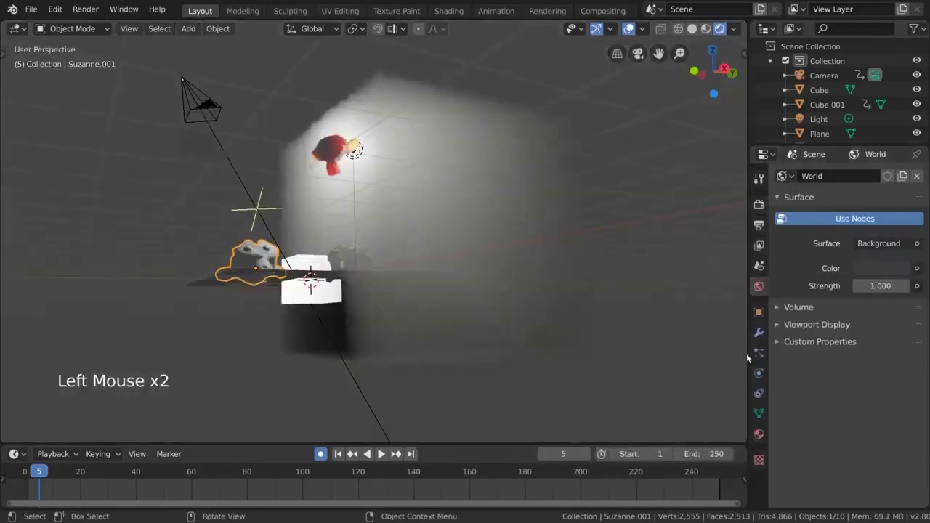
- Set the volumetric samples to 128 in the render settings and check the fog from another angle
left_click(758, 206)
middle_click_drag(618, 283, 556, 285)
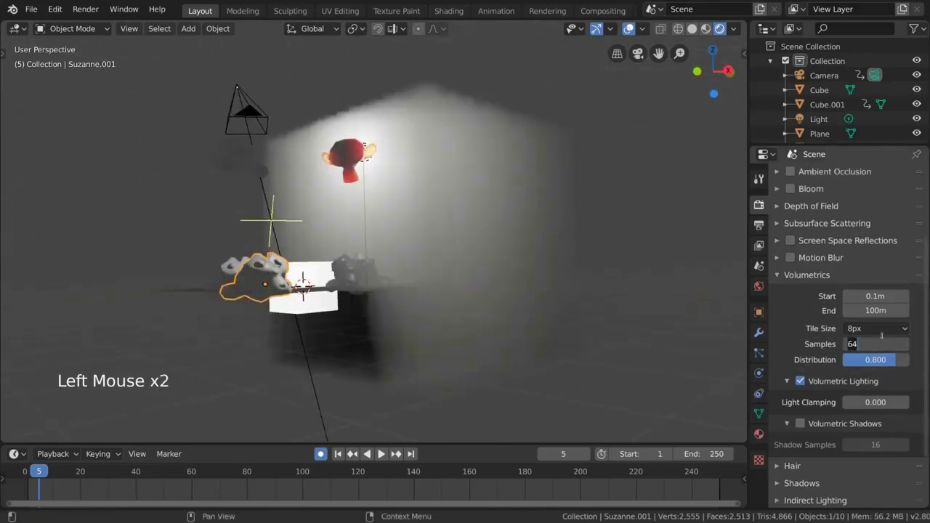
type("128")
key("Return")
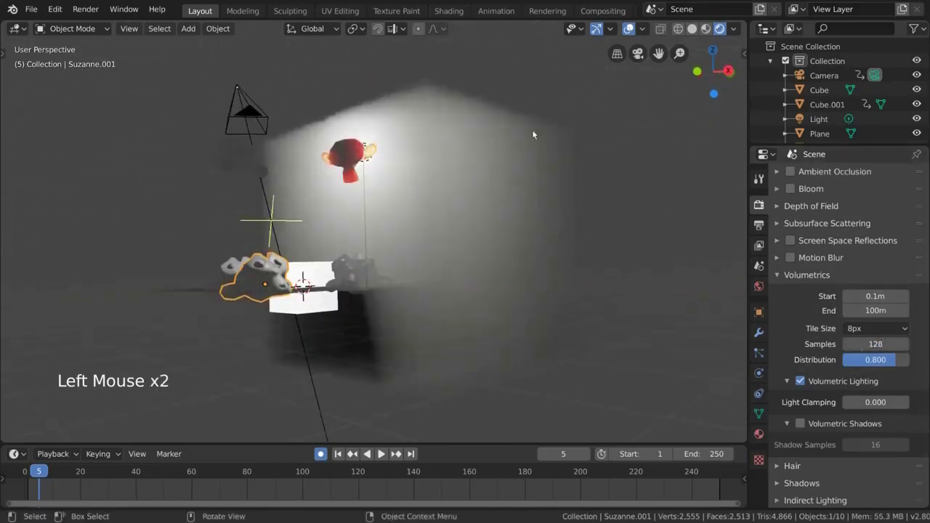
middle_click_drag(532, 134, 506, 122)
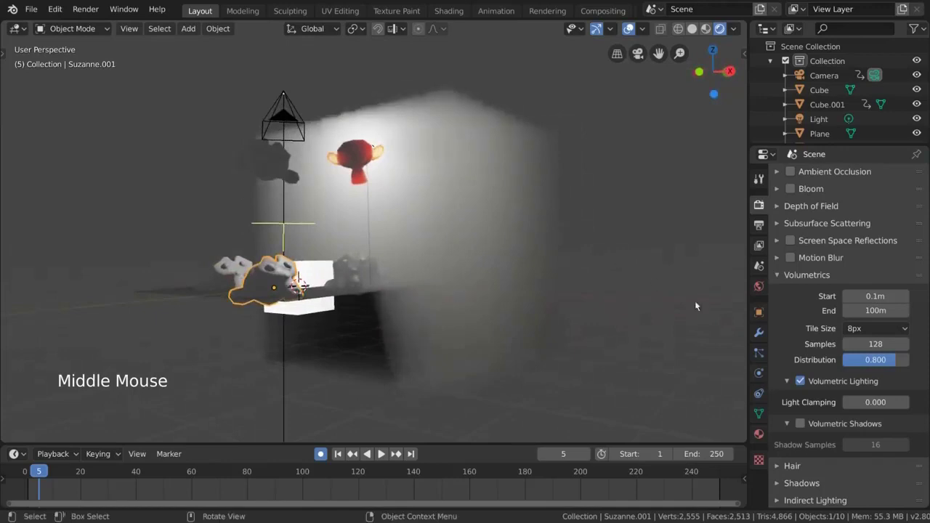
- Raise the volumetric samples to the maximum of 256 and compare the fog while orbiting
left_click(876, 344)
type("500")
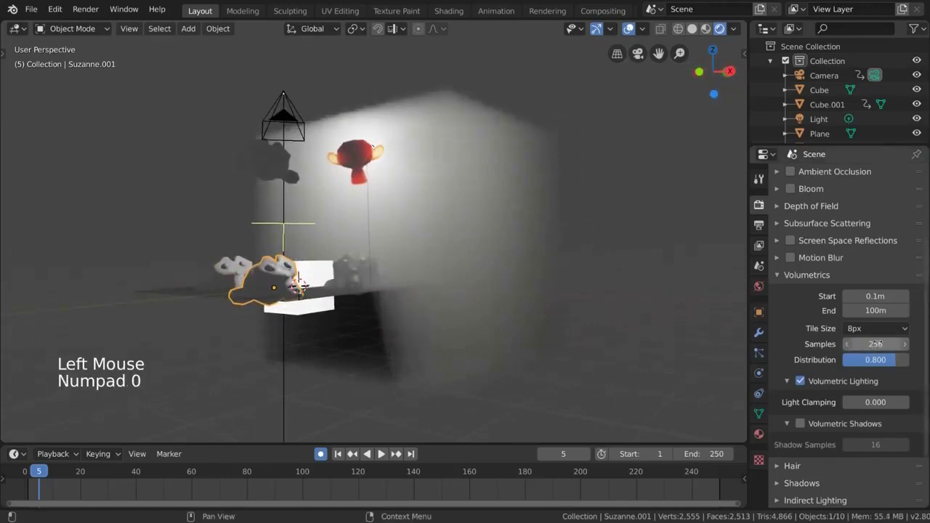
middle_click_drag(644, 246, 596, 239)
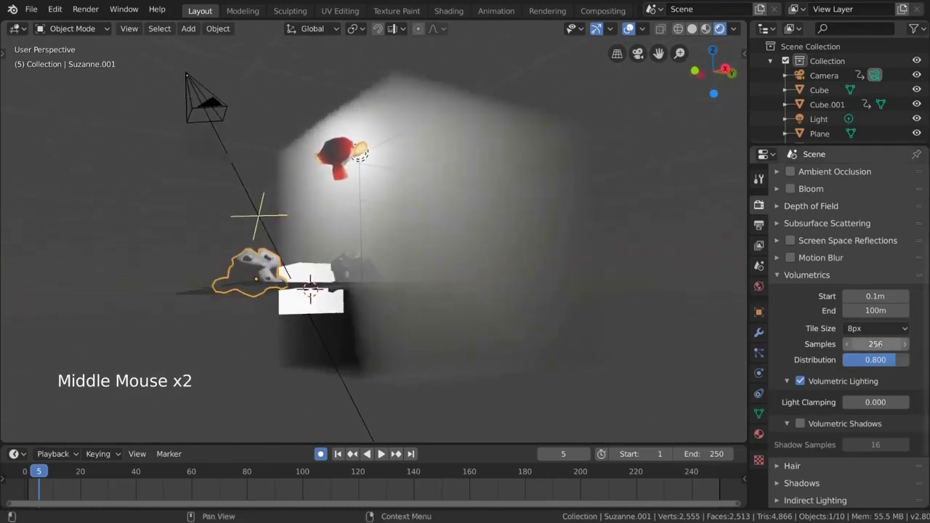
- Return the volumetric samples to 64
left_click(878, 340)
type("64")
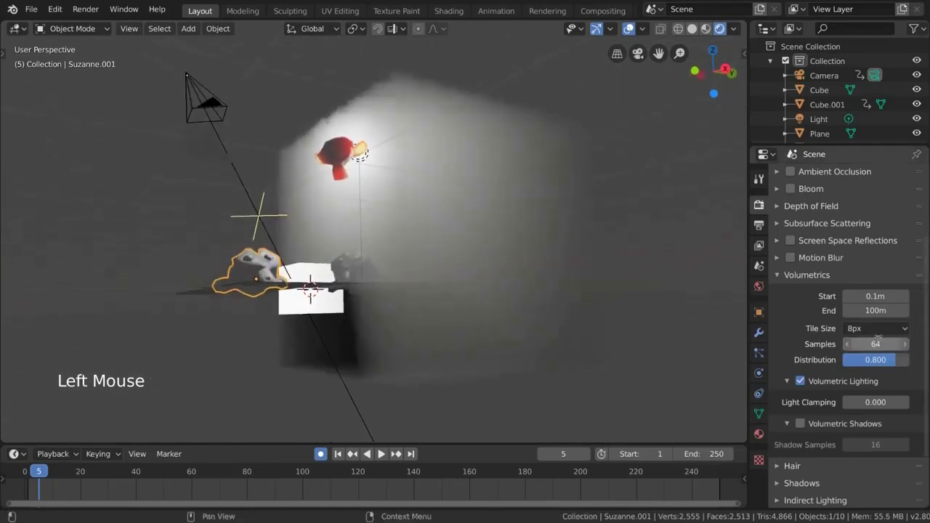
key("Return")
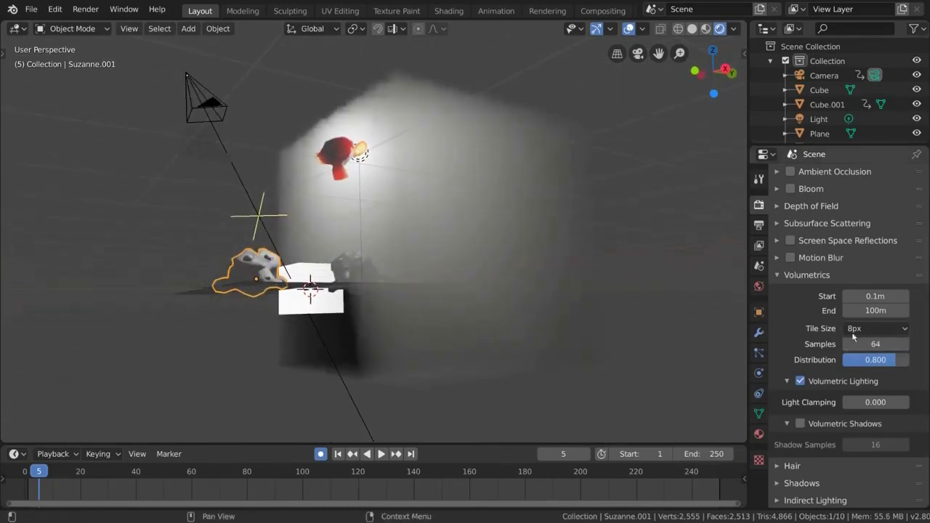
- Set the volumetric tile size to 16px and check the fog's edges while orbiting
left_click(880, 328)
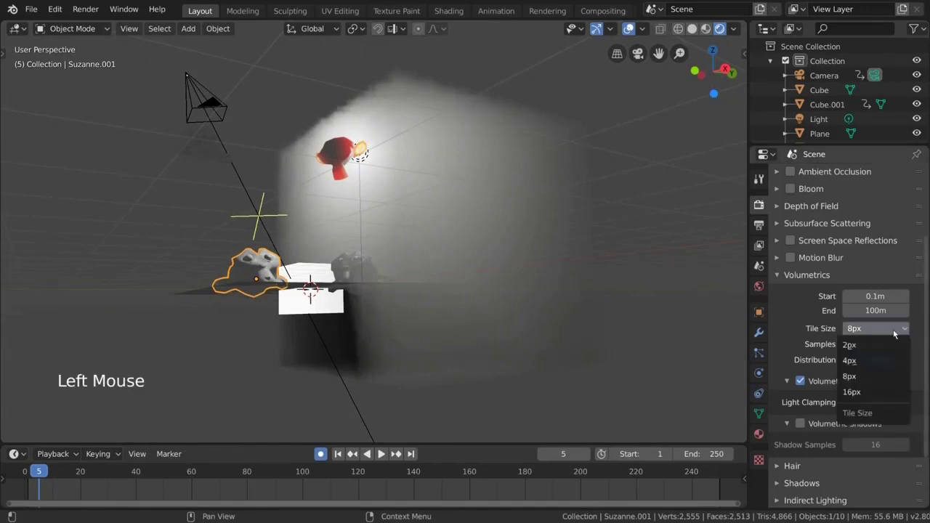
left_click(866, 396)
middle_click_drag(465, 247, 518, 253)
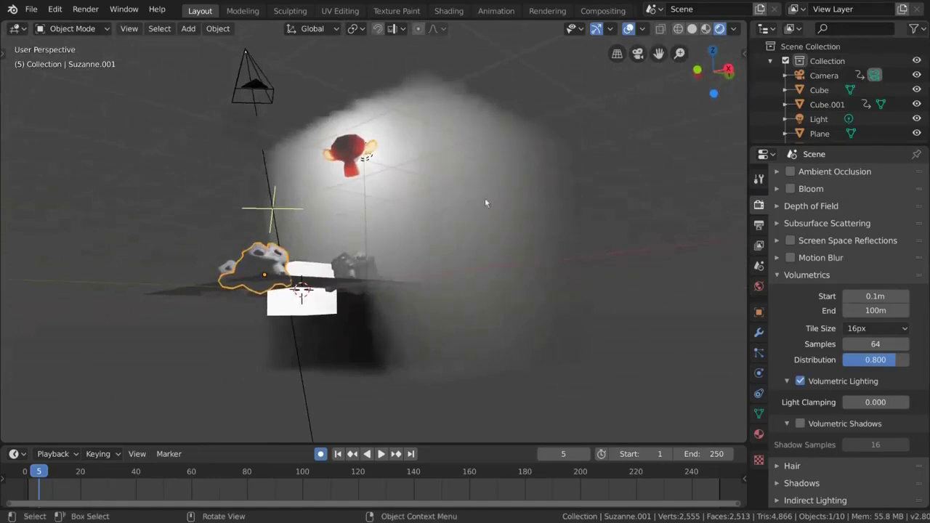
- Try a volumetric tile size of 2px, compare the fog's detail, and restore it to 8px
left_click(881, 329)
left_click(863, 346)
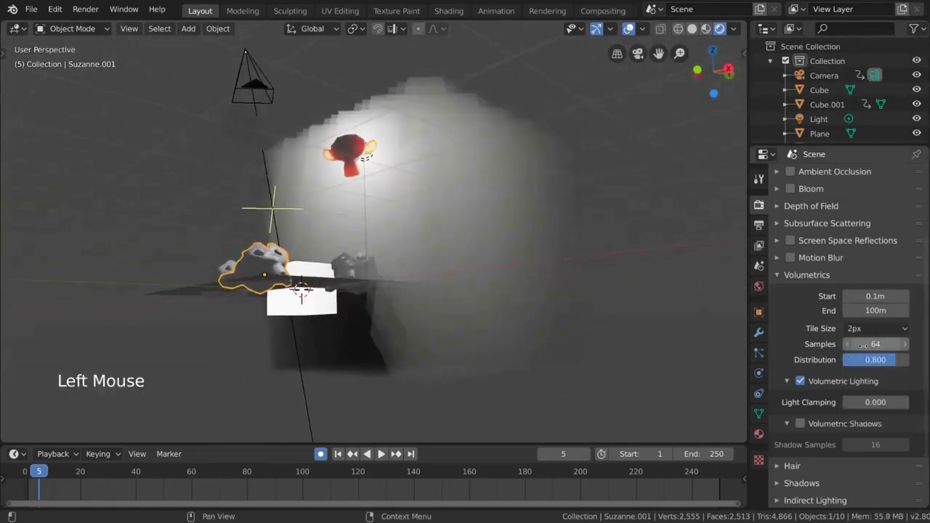
middle_click_drag(501, 236, 521, 239)
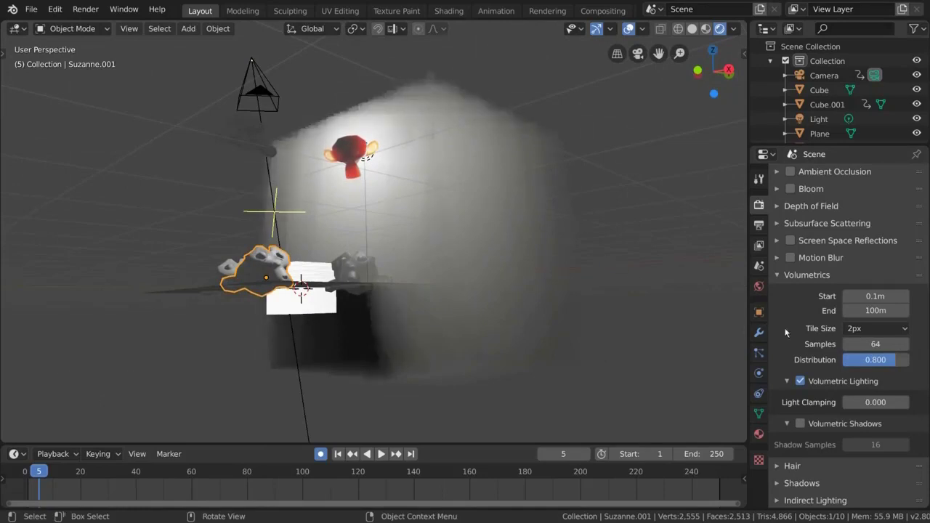
left_click(869, 331)
left_click(871, 376)
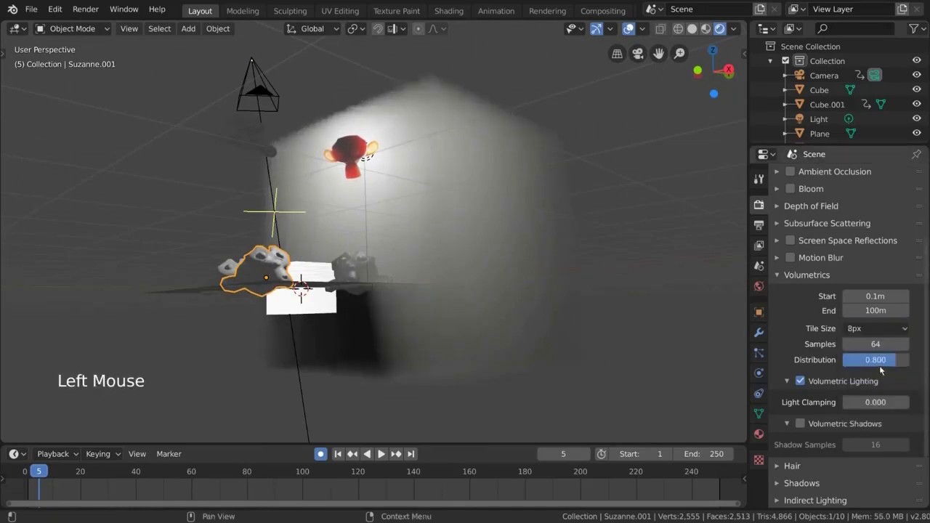
- Set the volumetric distribution to 0 with the Suzanne head inside the fog in close view
scroll(493, 259, "up", 3)
middle_click_drag(493, 259, 462, 228)
scroll(459, 228, "up", 6)
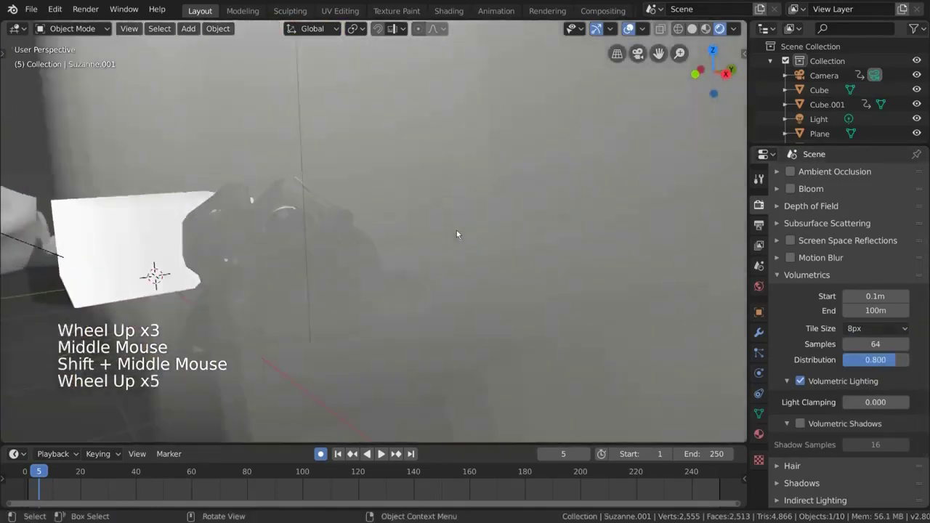
middle_click_drag(389, 242, 412, 231)
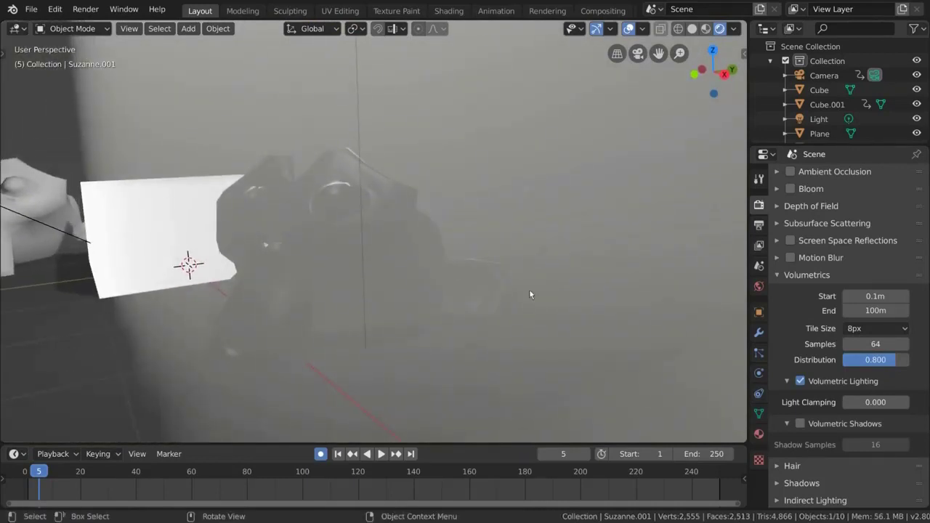
left_click_drag(875, 359, 846, 360)
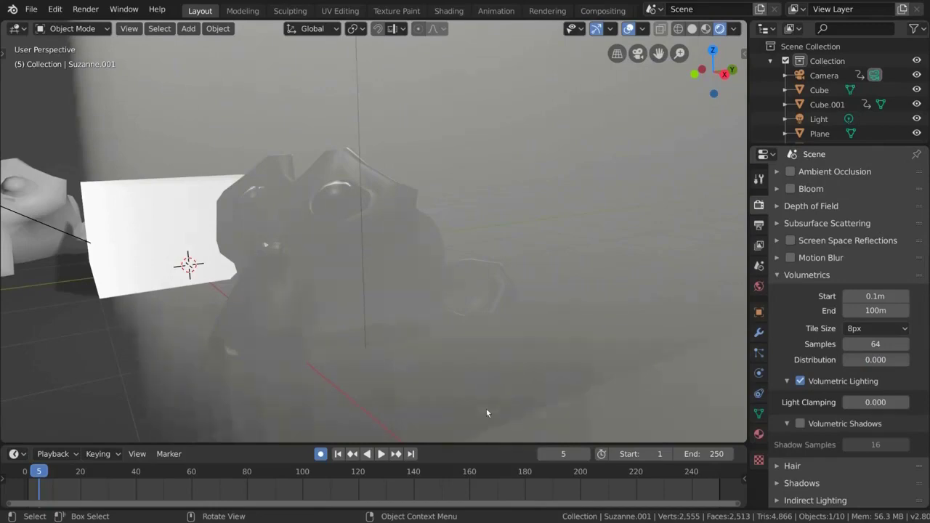
- Examine how the fog renders at zero distribution, both across the whole volume and close to the fogged Suzanne head
scroll(486, 408, "down", 6)
middle_click_drag(494, 325, 521, 288)
scroll(516, 268, "down", 3)
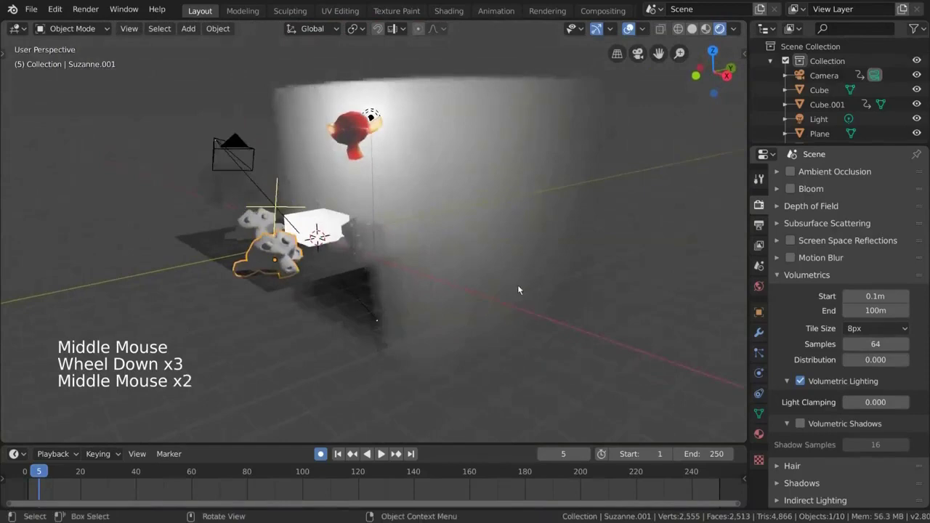
scroll(517, 288, "up", 1)
scroll(517, 291, "up", 3)
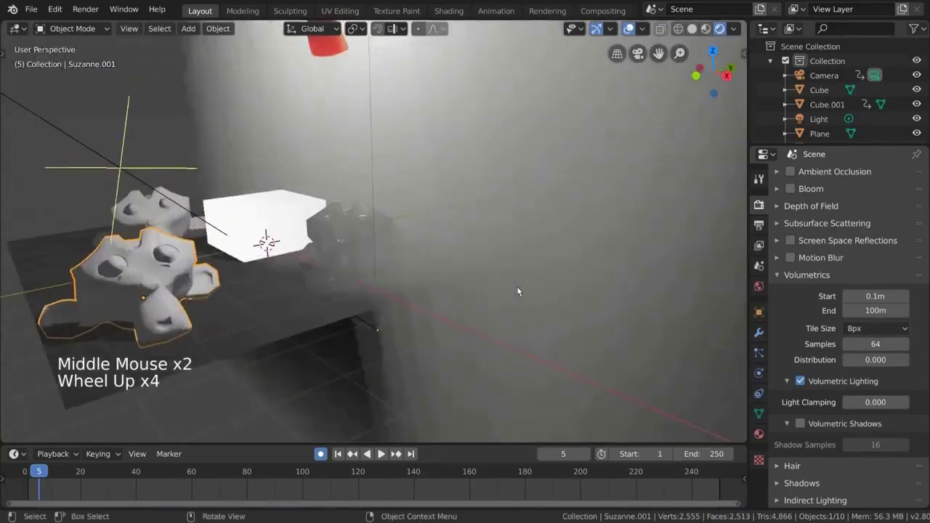
scroll(517, 289, "up", 4)
middle_click_drag(420, 320, 403, 328, "shift")
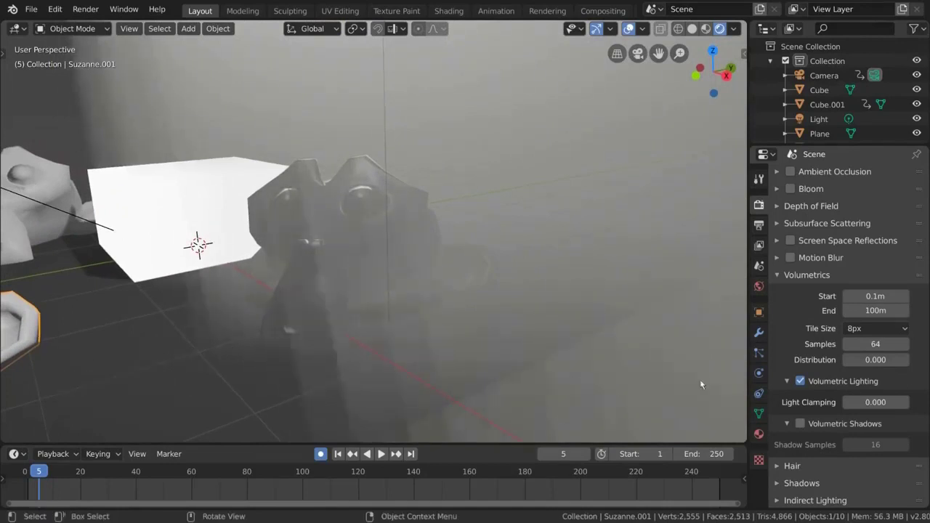
- Set the volumetric distribution to 0.9 and check the fogged Suzanne head up close
left_click_drag(874, 362, 925, 362)
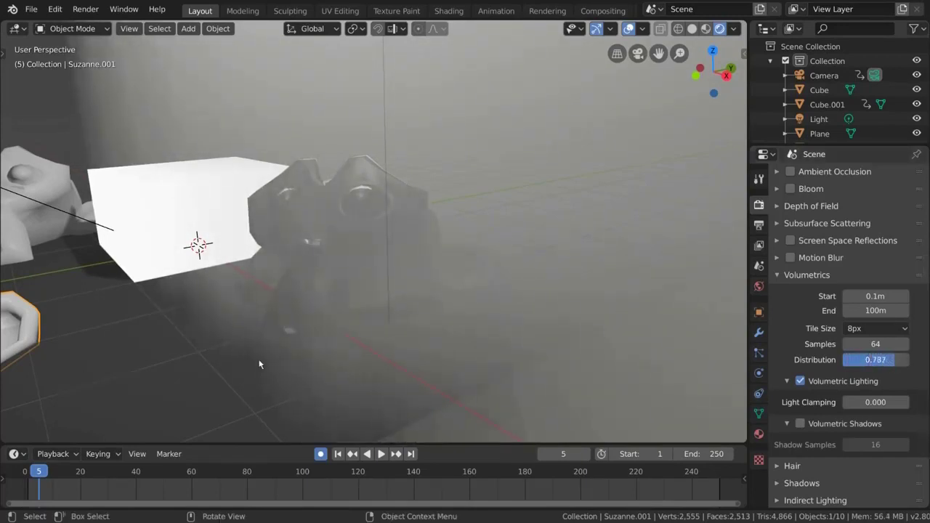
left_click(873, 360)
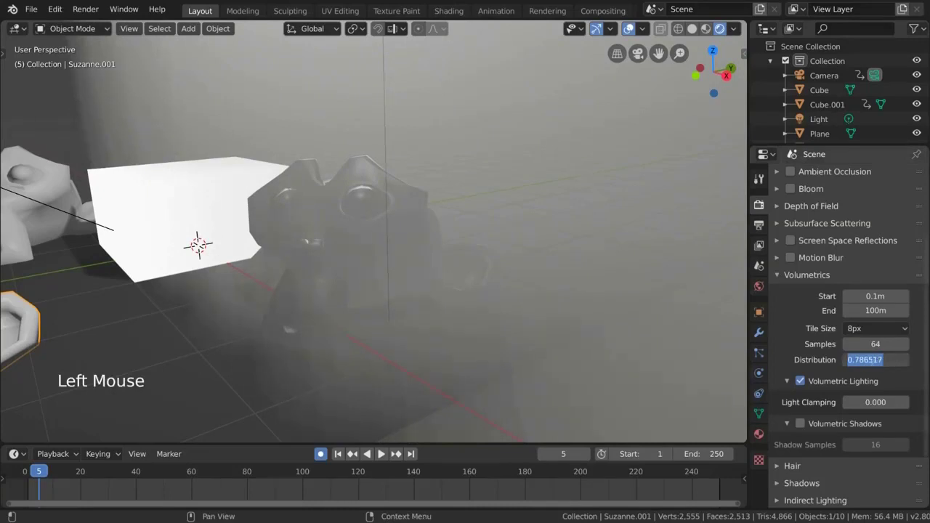
type(".9")
key("Return")
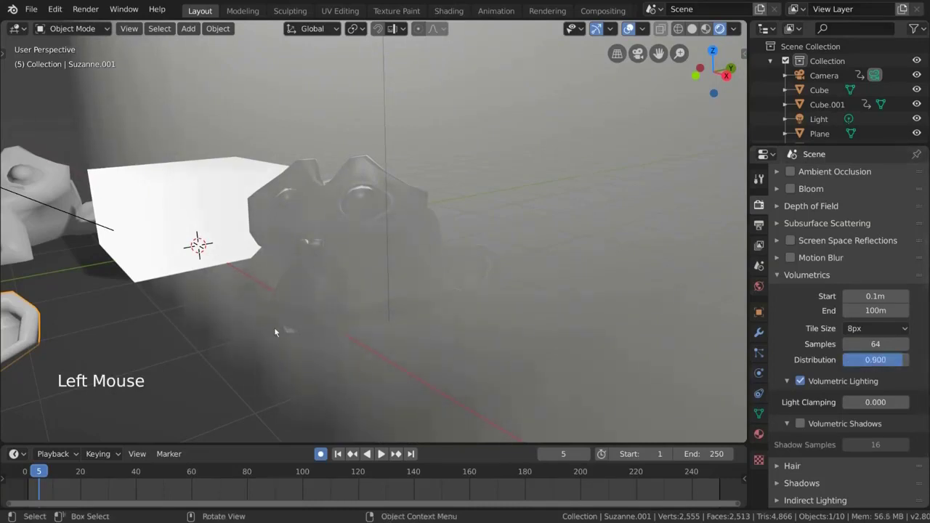
scroll(505, 335, "up", 2)
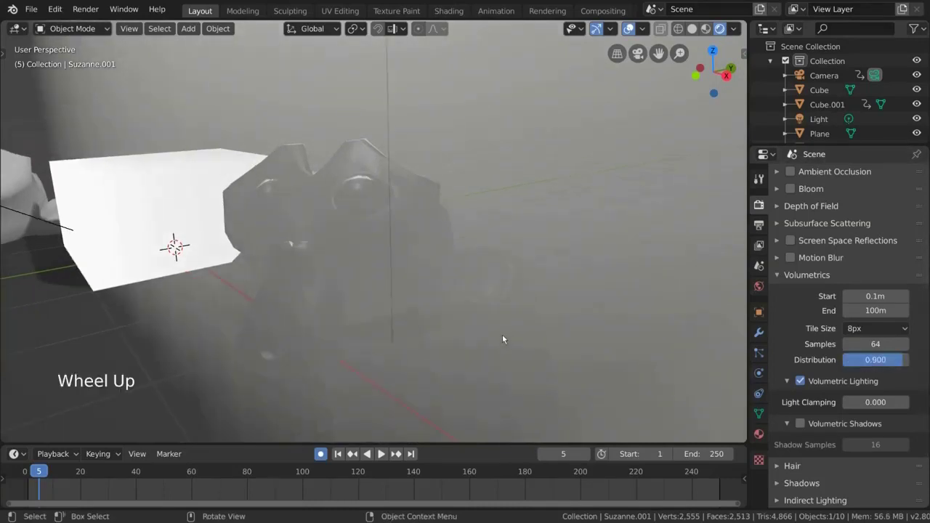
middle_click_drag(502, 338, 499, 338)
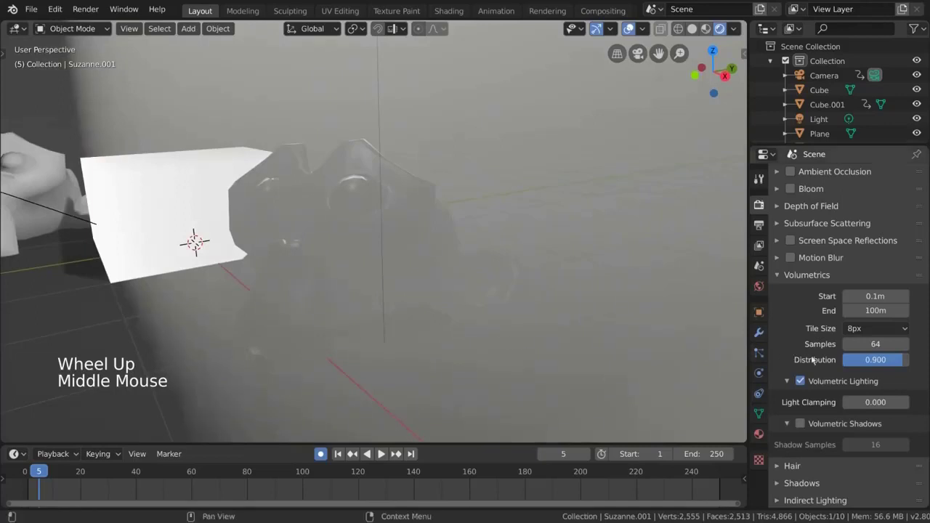
- Try a volumetric distribution of 0.99, set it to 0.8, and check the fog up close and across the whole volume
left_click(903, 357)
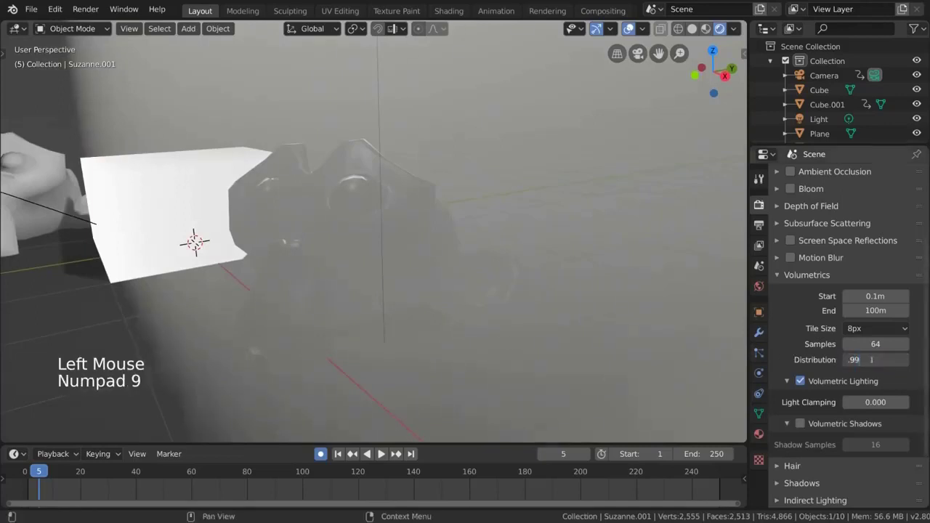
key("Return")
type(".8")
key("Return")
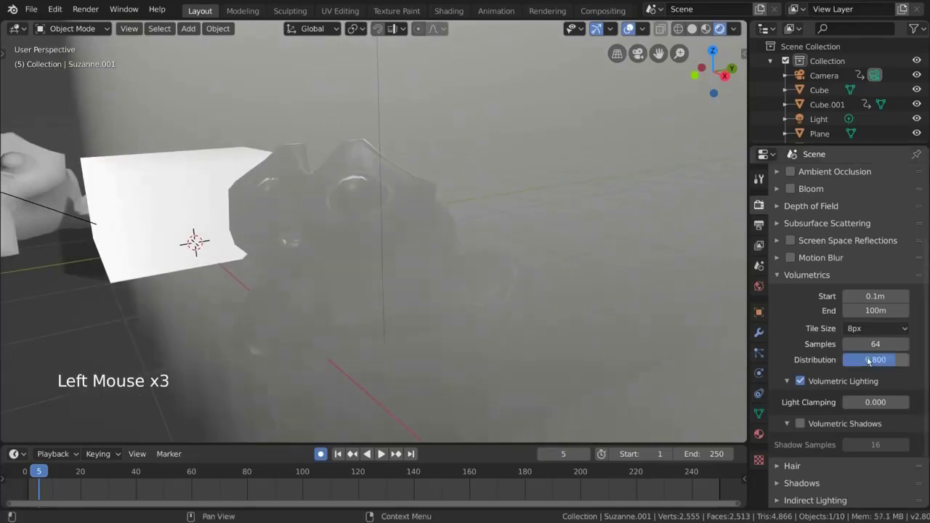
scroll(506, 306, "down", 5)
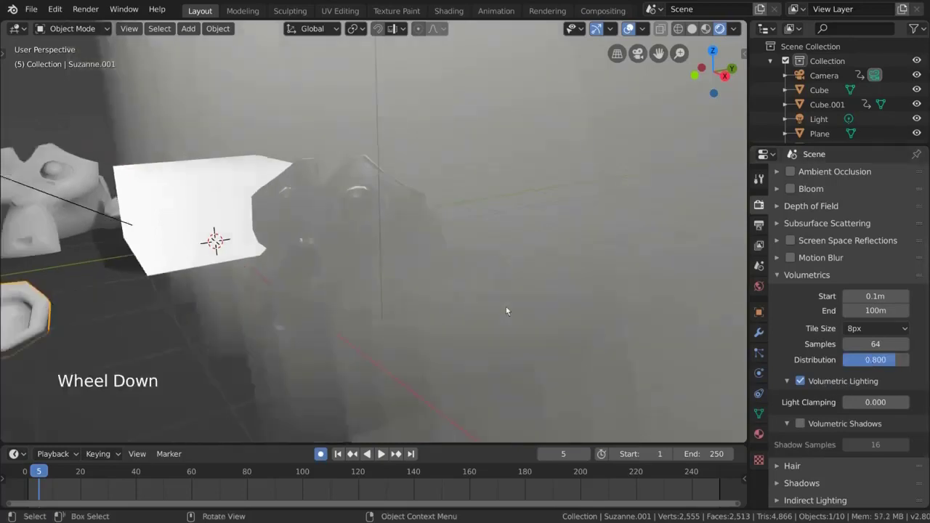
scroll(501, 291, "down", 2)
middle_click_drag(518, 184, 496, 226, "shift")
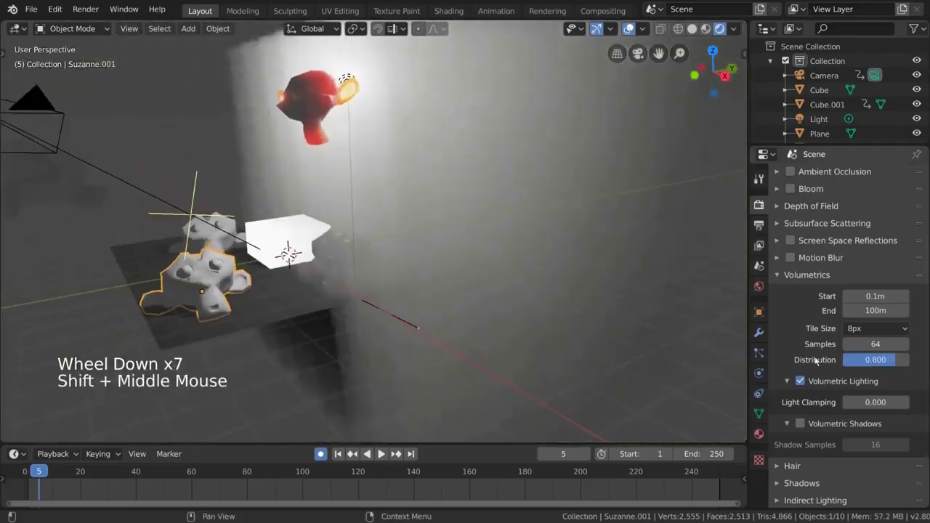
- Turn volumetric lighting off, inspect the unlit fog volume from several angles, and turn the lighting back on
left_click(801, 381)
middle_click_drag(498, 272, 471, 257)
scroll(471, 257, "down", 1)
middle_click_drag(464, 223, 437, 263, "shift")
middle_click_drag(445, 261, 462, 238)
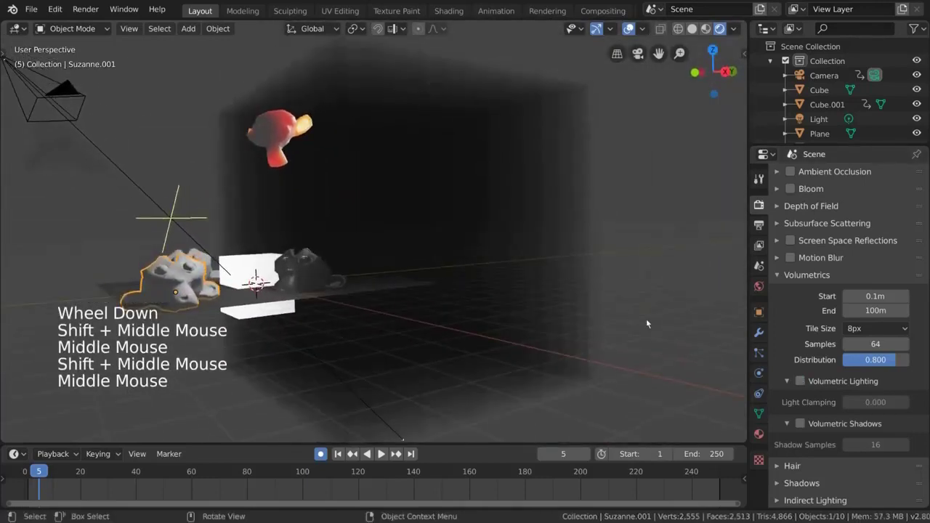
left_click(800, 381)
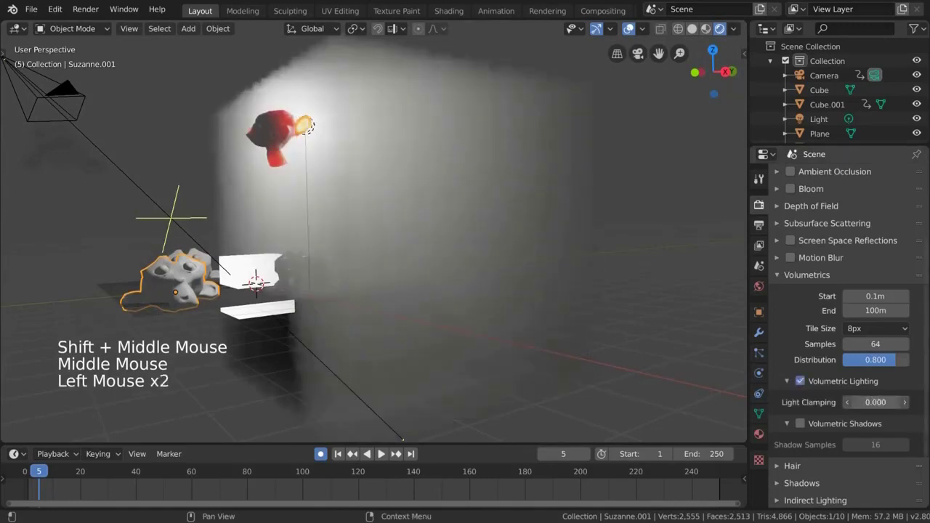
- Try adjusting the light clamping of the volumetric lighting and check the fog volume around the lamp
mouse_move(876, 402)
left_mouse_down()
mouse_move(912, 401)
mouse_move(864, 402)
left_mouse_up()
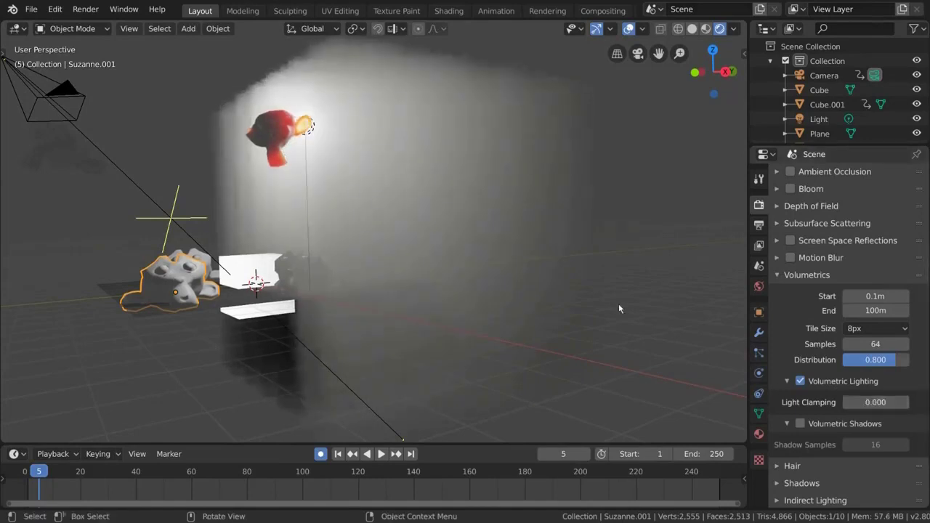
middle_click_drag(618, 303, 596, 292)
middle_click_drag(365, 241, 397, 217)
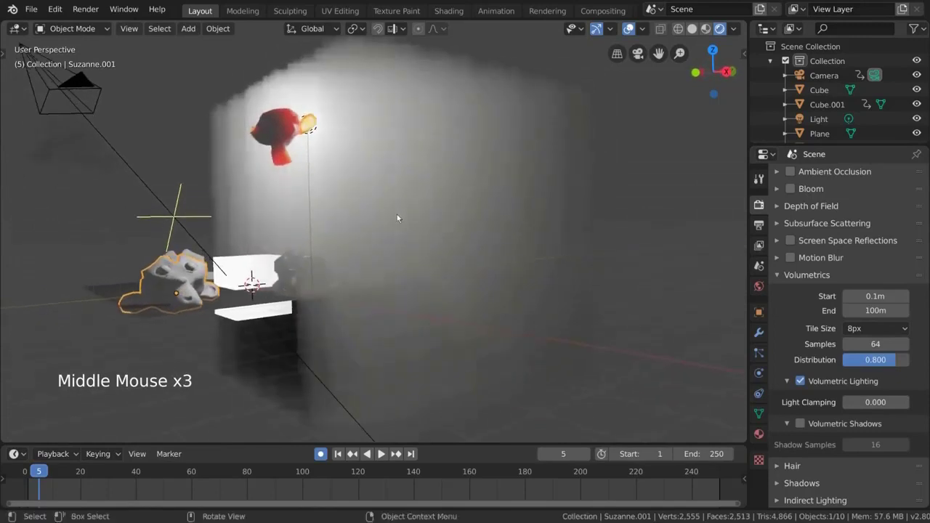
- Enable volumetric shadows and compare the fog volume with the shadows off and on
left_click(800, 422)
middle_click_drag(567, 298, 476, 298)
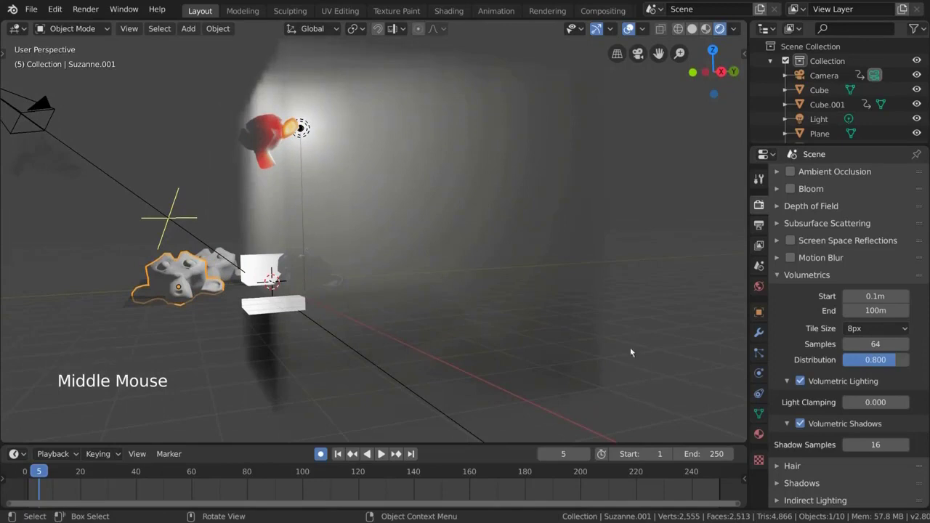
left_click(800, 423)
left_click(800, 422)
mouse_move(625, 290)
middle_mouse_down()
mouse_move(433, 281)
mouse_move(592, 273)
mouse_move(526, 259)
mouse_move(610, 298)
middle_mouse_up()
scroll(592, 268, "down", 2)
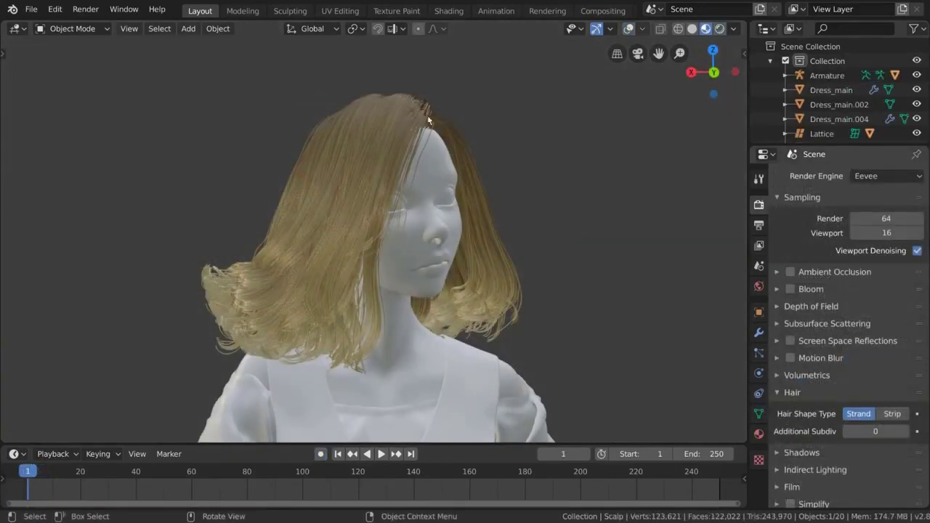
- Compare the Strand and Strip hair shapes on the character's head, keep Strip, and set the additional subdivisions to 10
scroll(611, 308, "up", 1)
middle_click_drag(611, 308, 603, 309)
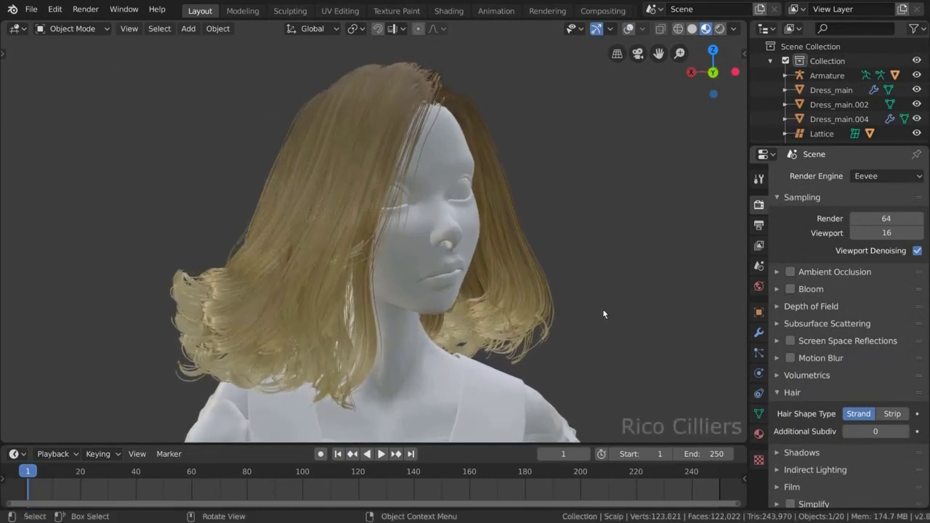
left_click(887, 415)
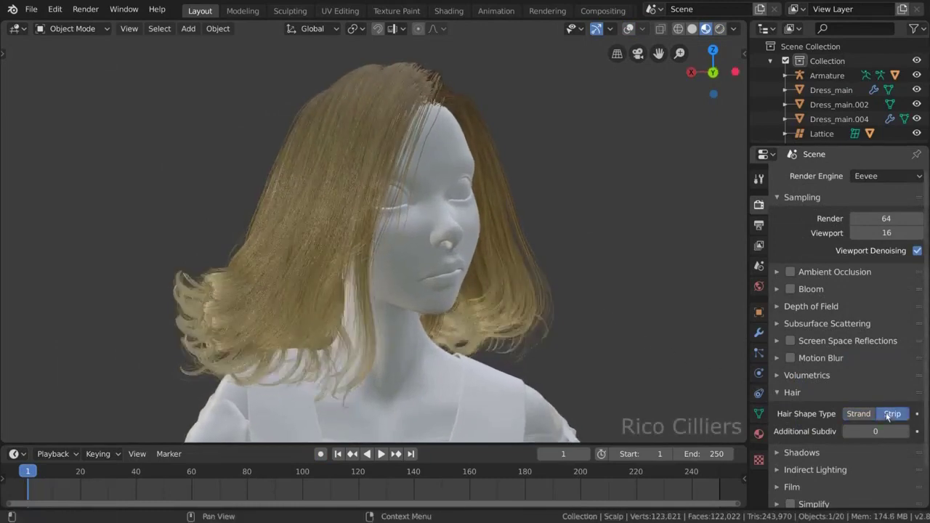
left_click(866, 415)
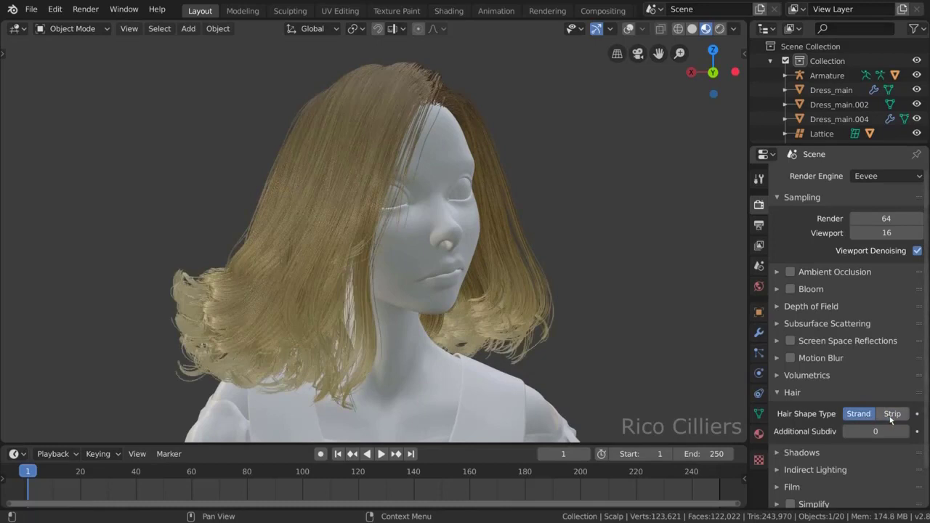
left_click(891, 417)
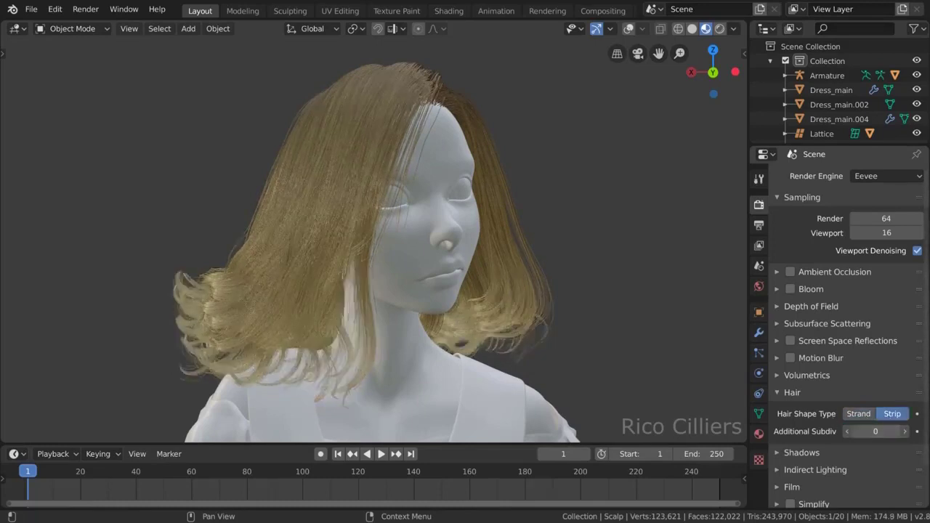
type("10")
key("Return")
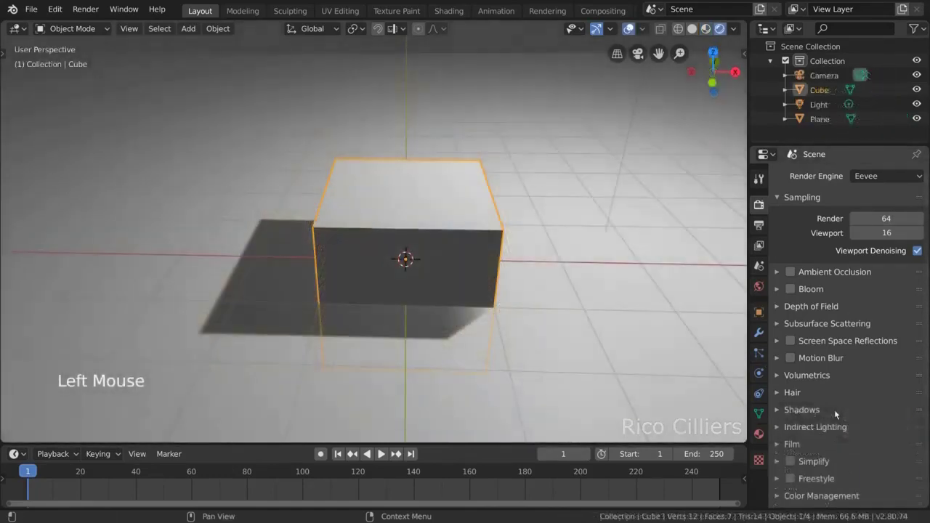
- Open the shadow settings, compare the cube's shadow under the VSM and ESM methods, and leave the method at ESM
left_click(834, 409)
scroll(836, 391, "down", 9)
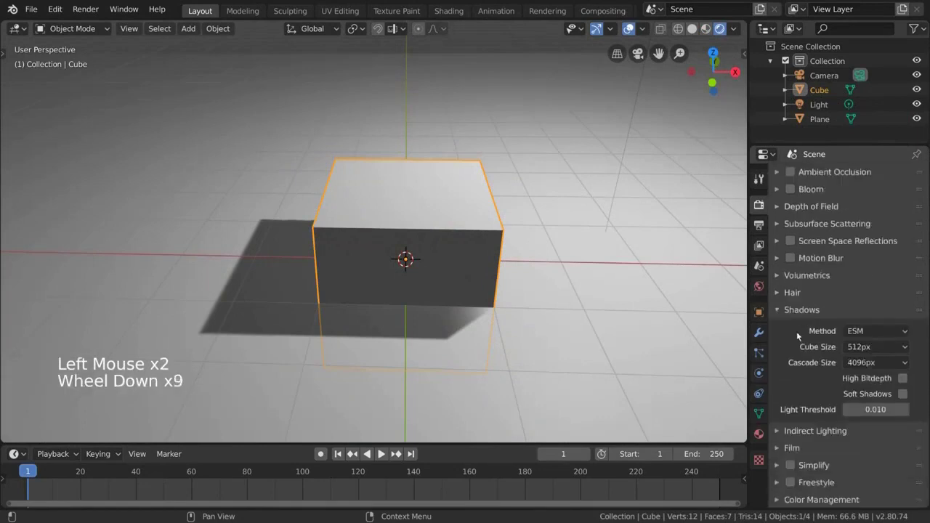
left_click(898, 333)
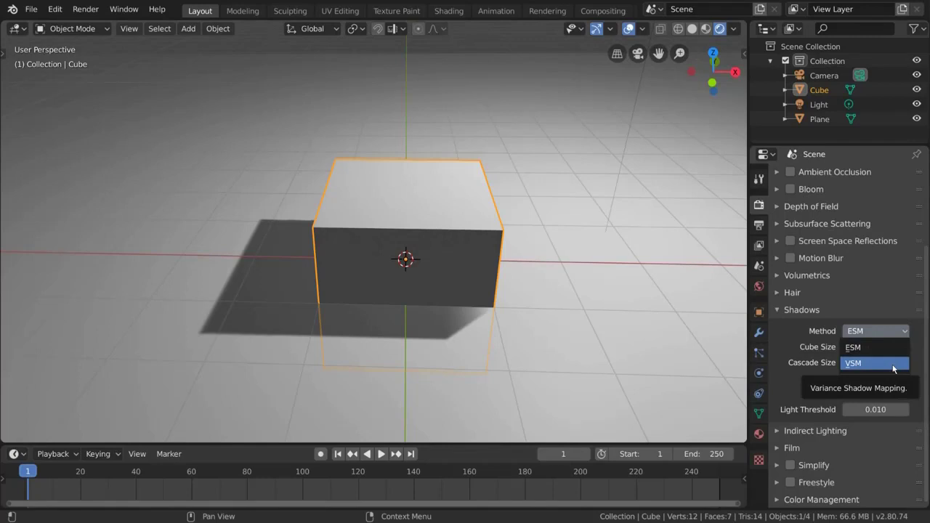
left_click(894, 364)
left_click(899, 332)
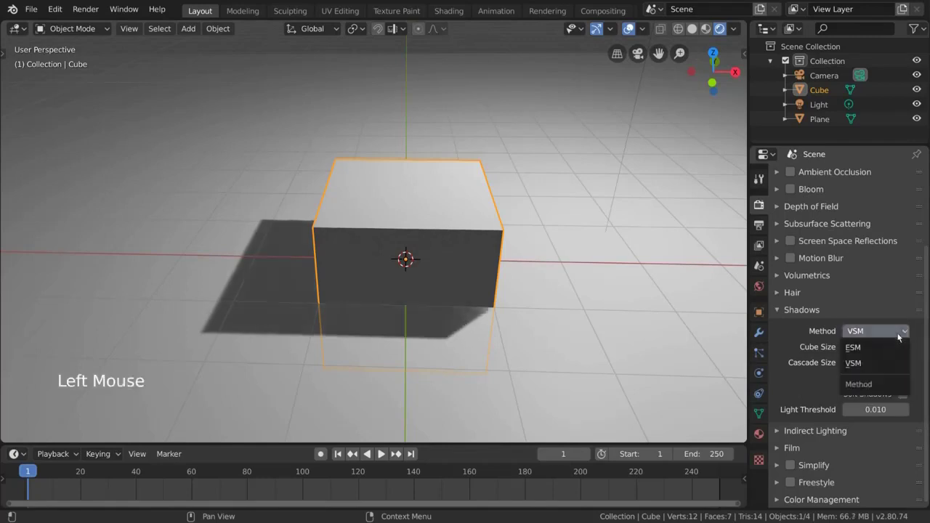
left_click(893, 348)
left_click(895, 331)
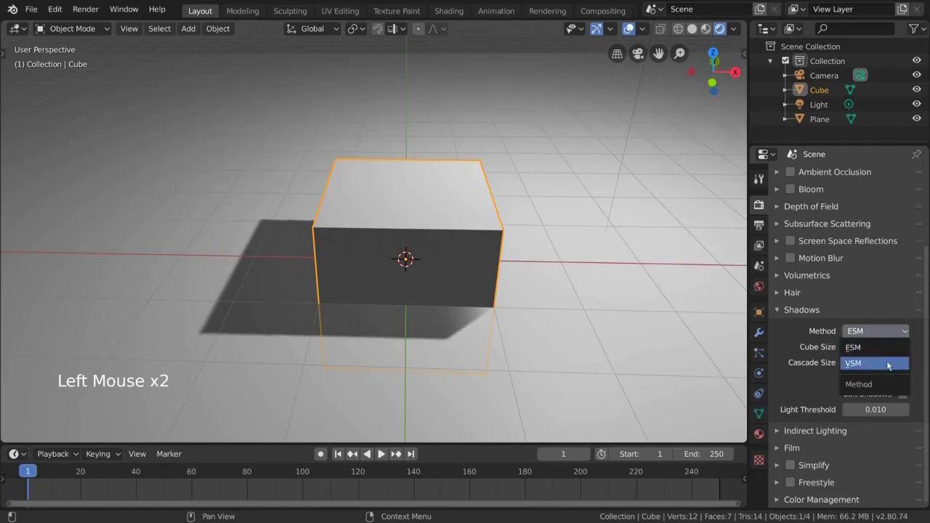
left_click(894, 363)
left_click(892, 333)
left_click(889, 348)
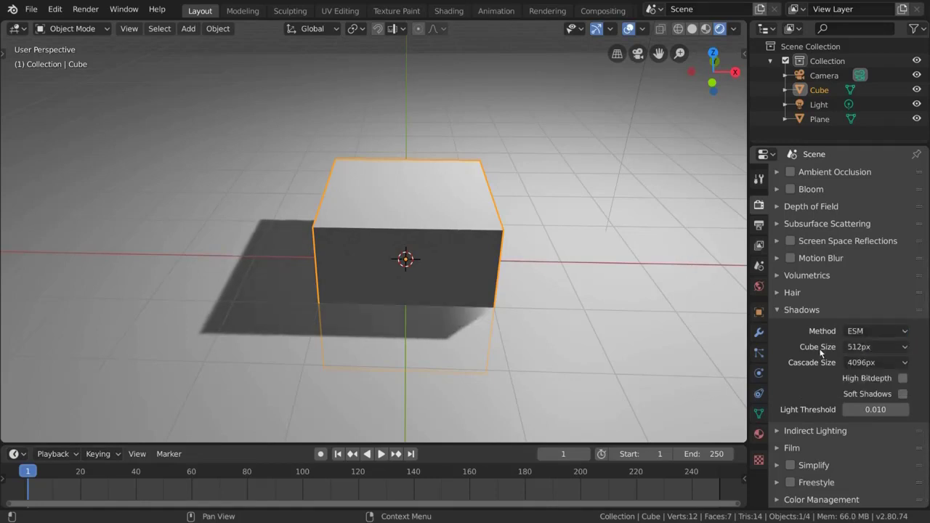
- Try cube shadow sizes of 1024px, 4096px and 64px on the cube's shadow, and restore 512px
left_click(885, 348)
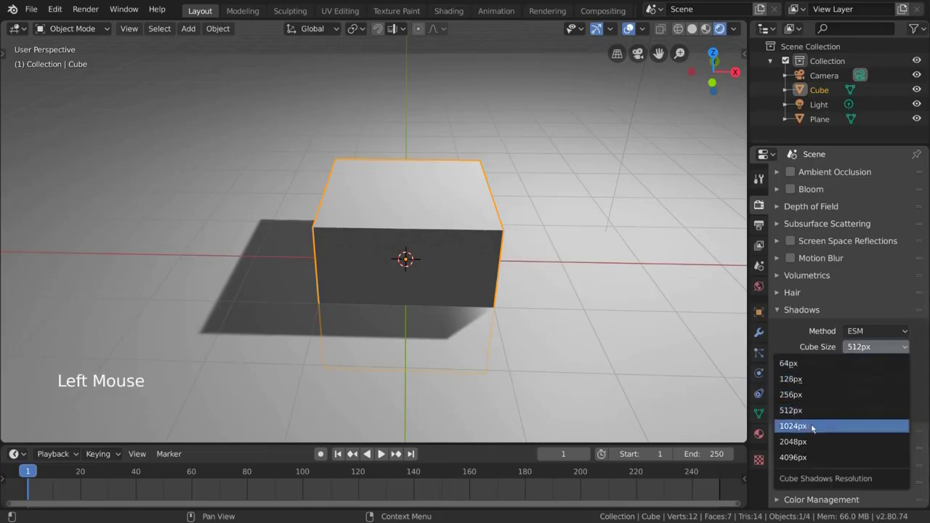
left_click(810, 427)
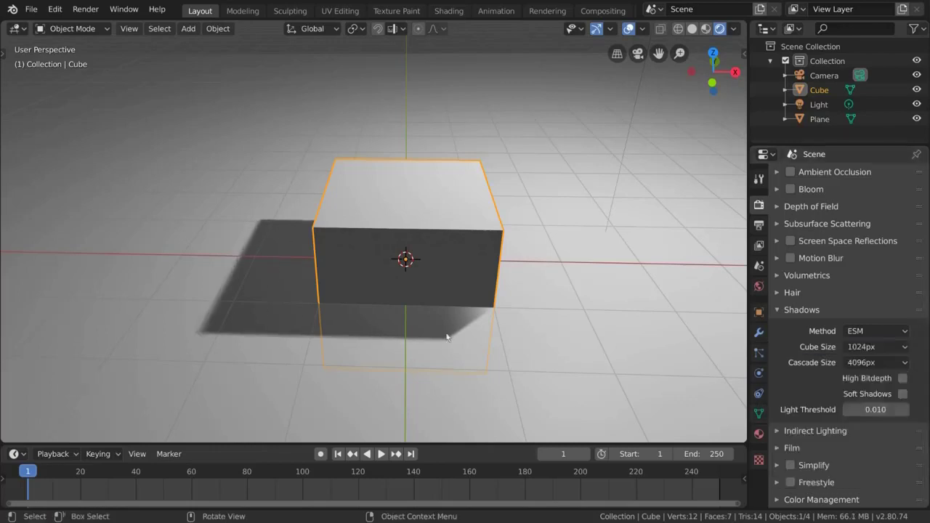
left_click(872, 347)
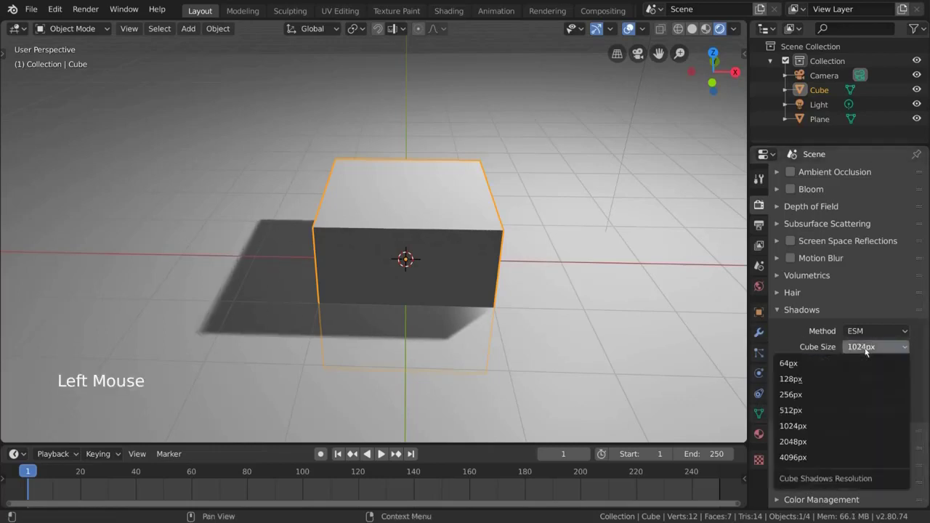
left_click(811, 458)
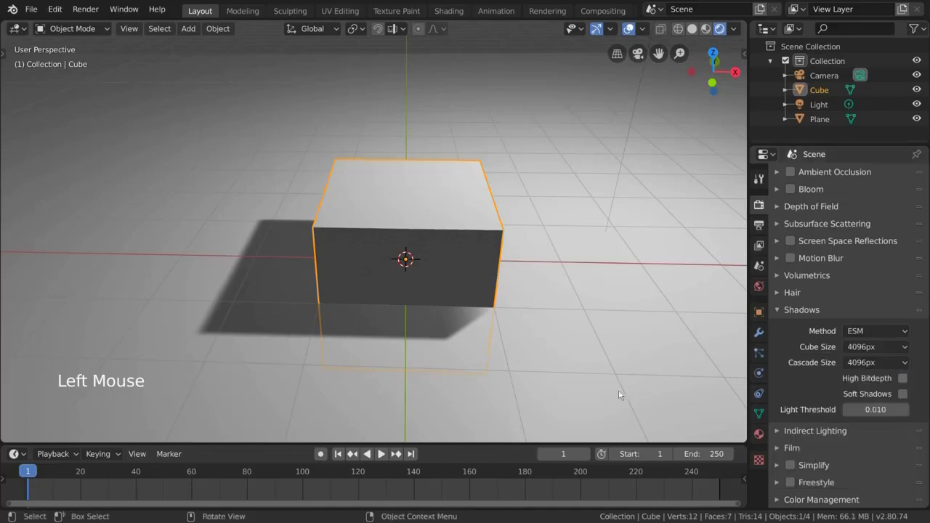
left_click(875, 346)
left_click(865, 361)
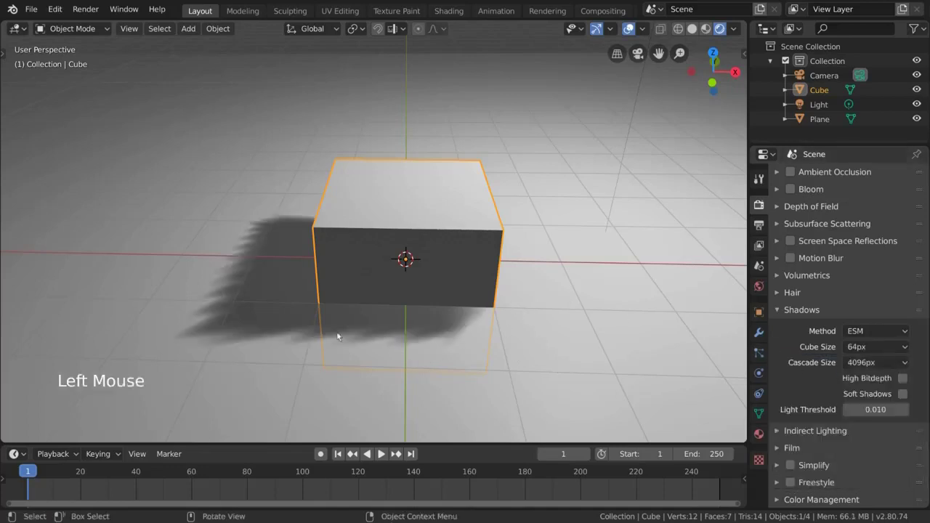
left_click_drag(876, 347, 868, 410)
- Set the cascade shadow size to 1024px and view the cube's shadow under a Sun light
left_click(873, 363)
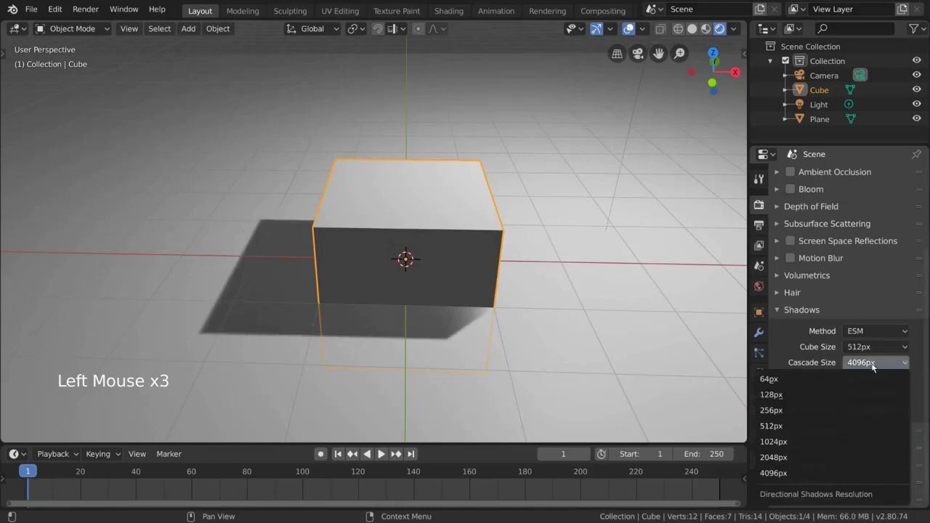
left_click(773, 441)
scroll(527, 126, "down", 3)
left_click(530, 52)
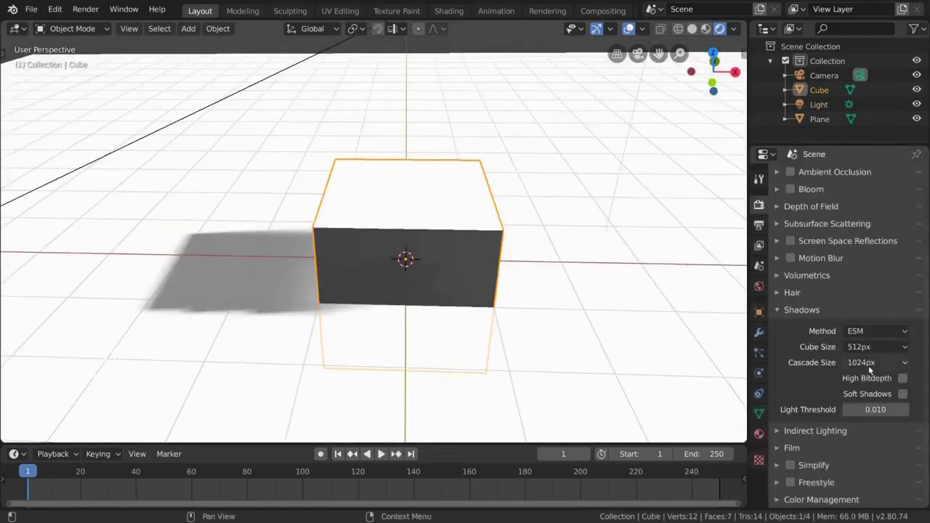
- Try cascade shadow sizes of 64px, 2048px and 4096px on the sun's shadow, and return the light to Point
left_click(857, 362)
left_click(799, 379)
left_click(857, 363)
left_click(800, 457)
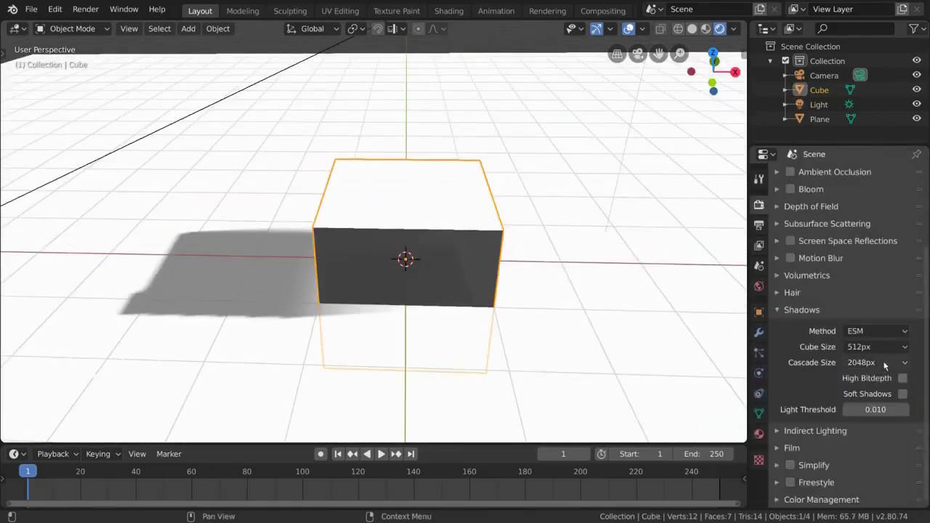
left_click(857, 362)
left_click(791, 473)
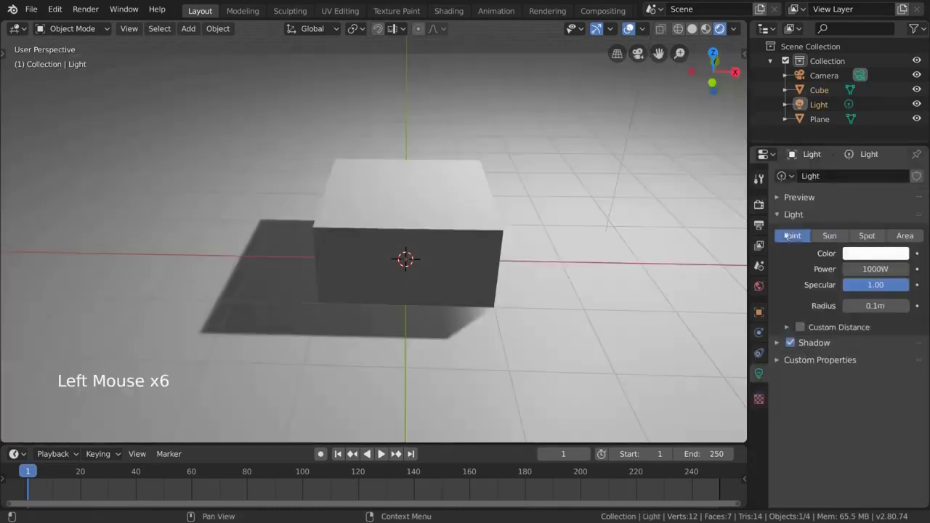
- Compare the edges of the cube's shadow up close with soft shadows on and off, leaving them off
left_click(759, 205)
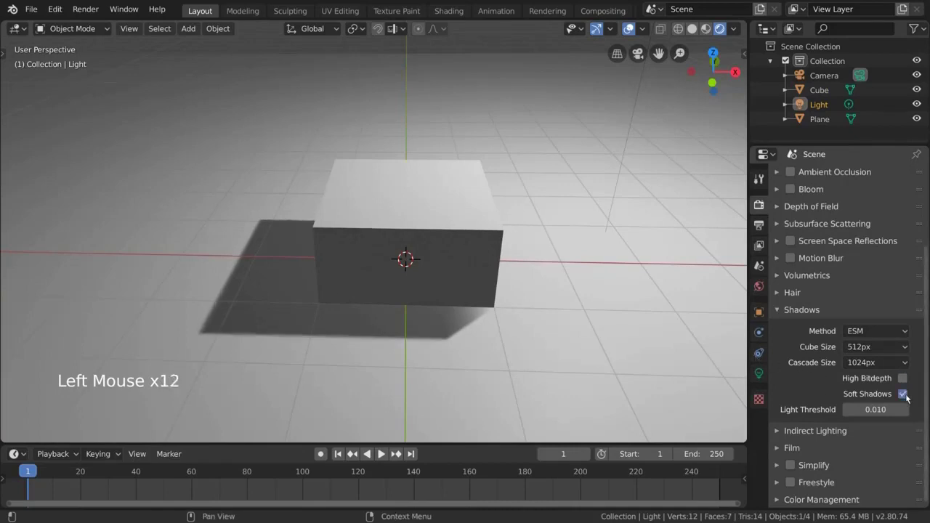
scroll(482, 379, "up", 3)
middle_click_drag(482, 378, 541, 270, "shift")
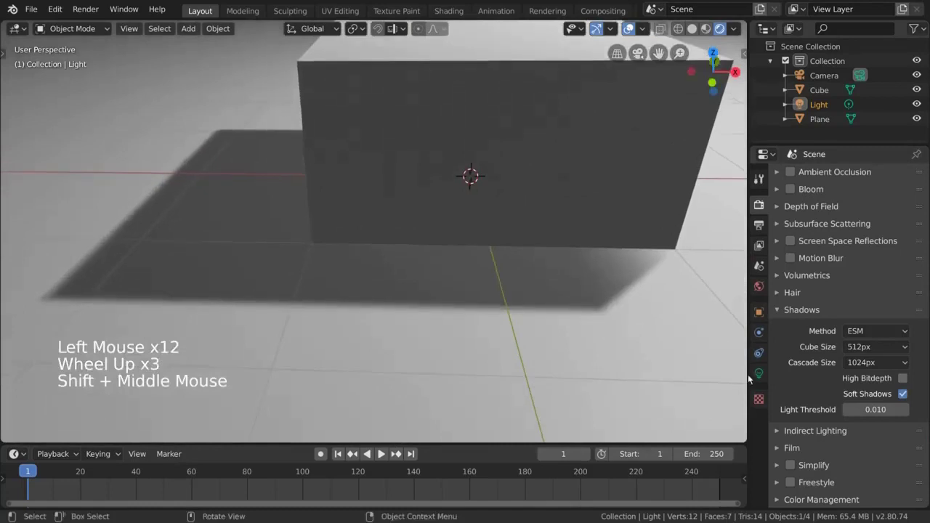
left_click(903, 394)
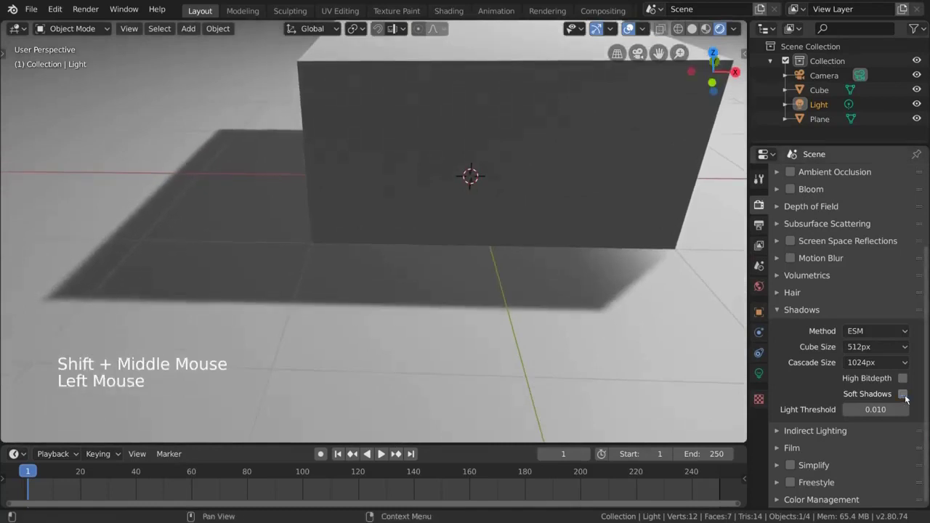
left_click(903, 394)
left_click(903, 394)
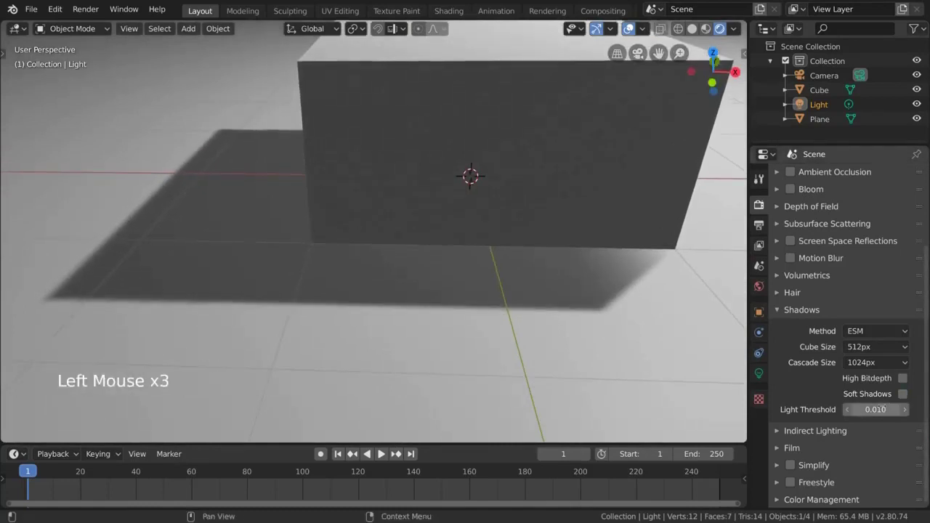
- Set the shadow light threshold to 1 with the whole cube and its surrounding plane in view
scroll(399, 312, "down", 5)
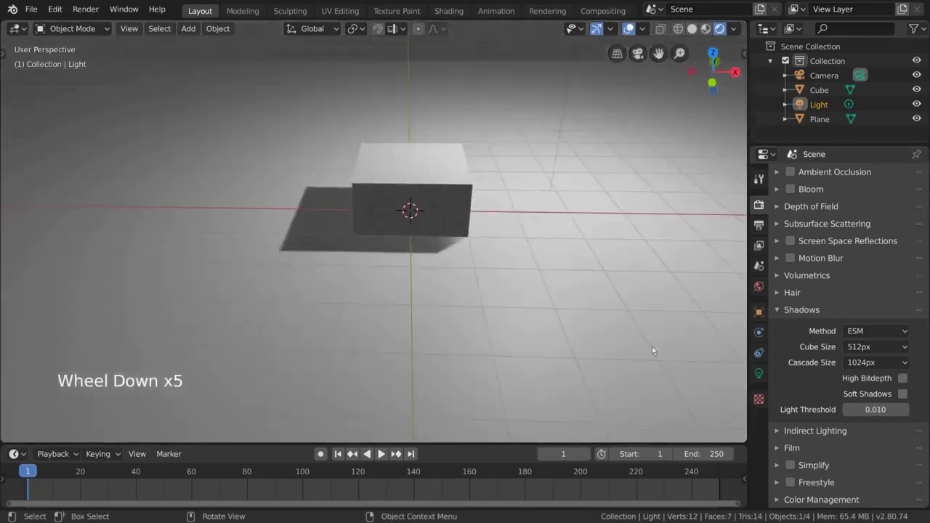
left_click_drag(875, 409, 908, 409)
left_click(876, 410)
type("19")
key("Return")
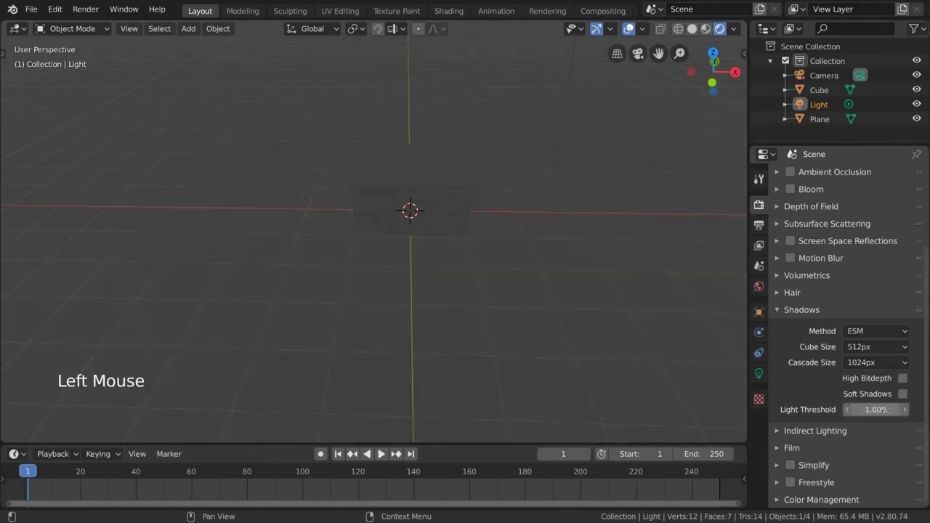
- Move the point light down along the global Z axis to test how close it must be to light the cube and plane
scroll(561, 106, "down", 3)
key("g")
key("z")
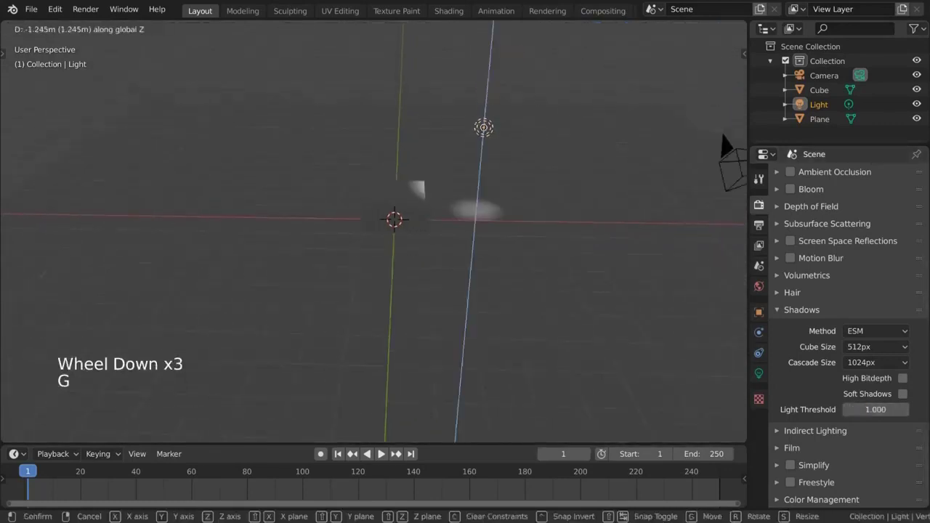
left_click(497, 173)
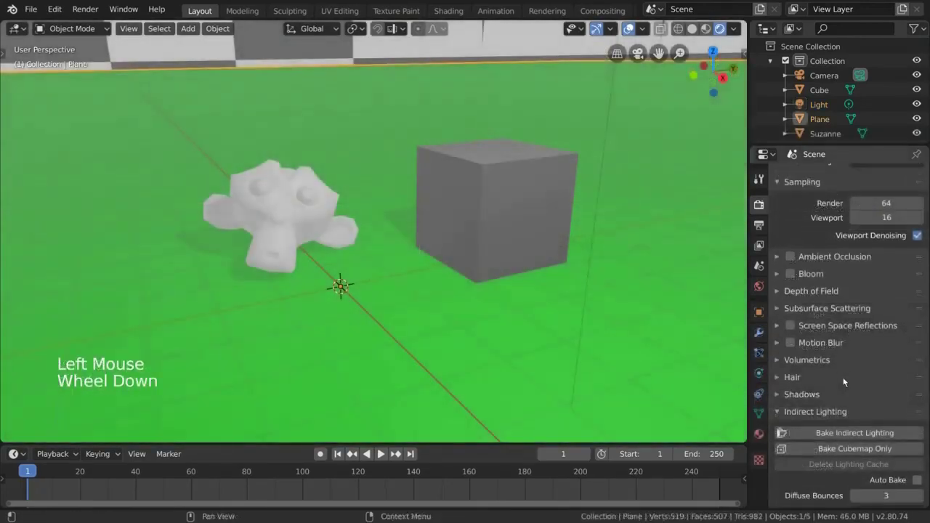
- Review the Indirect Lighting render settings and the light probe types that can be added to the scene
scroll(852, 341, "down", 5)
scroll(853, 341, "down", 5)
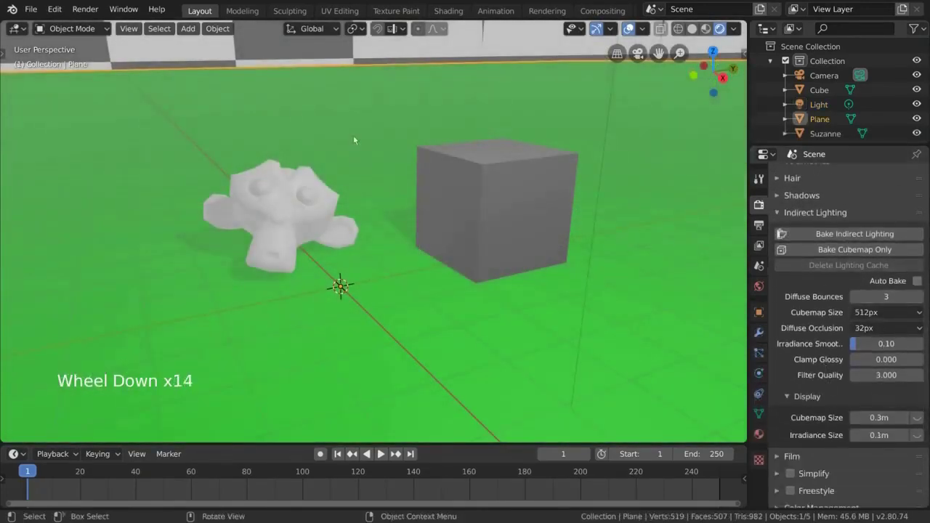
left_click(188, 28)
mouse_move(248, 229)
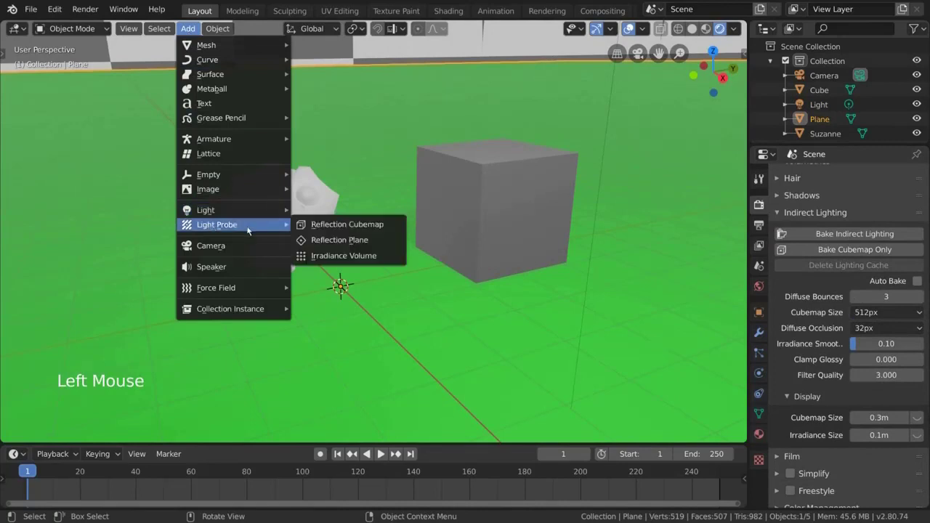
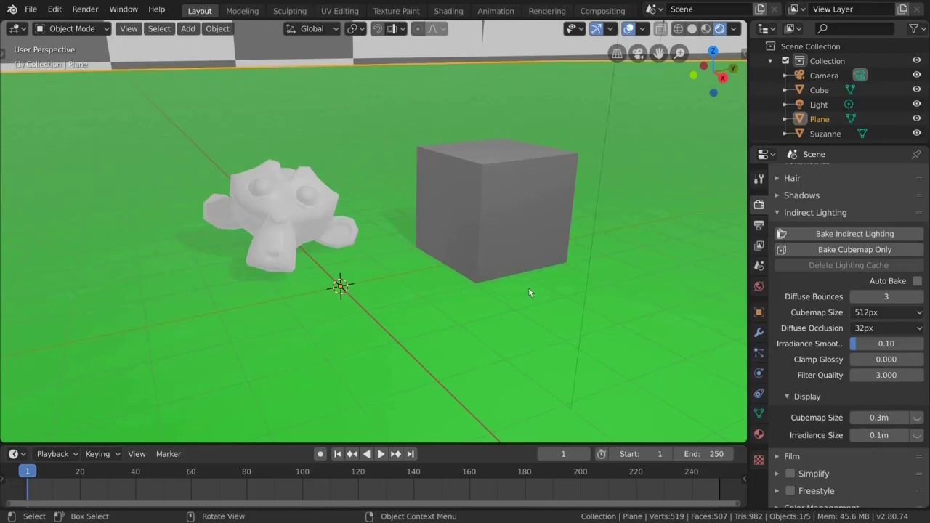
- Add a level 2 subdivision surface to the cube and shade it smooth
left_click(499, 183)
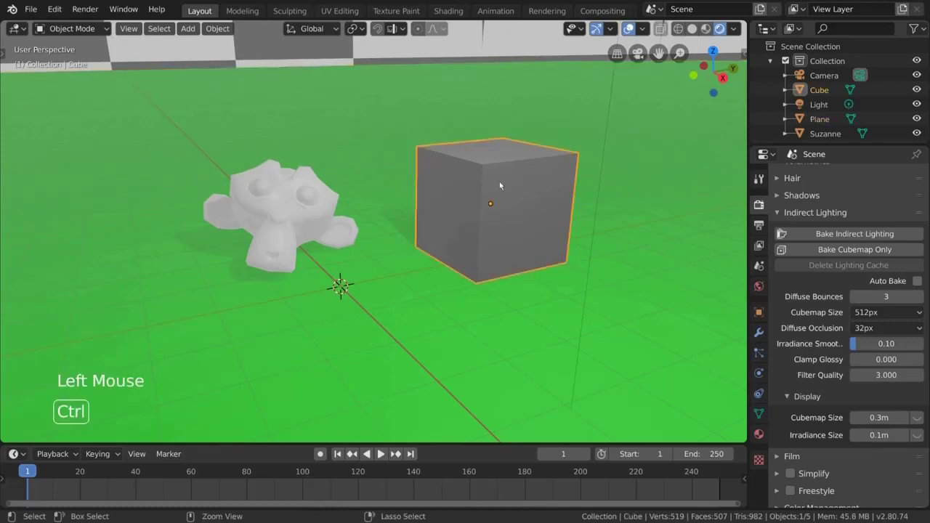
key("ctrl+2")
right_click(618, 217)
left_click(619, 216)
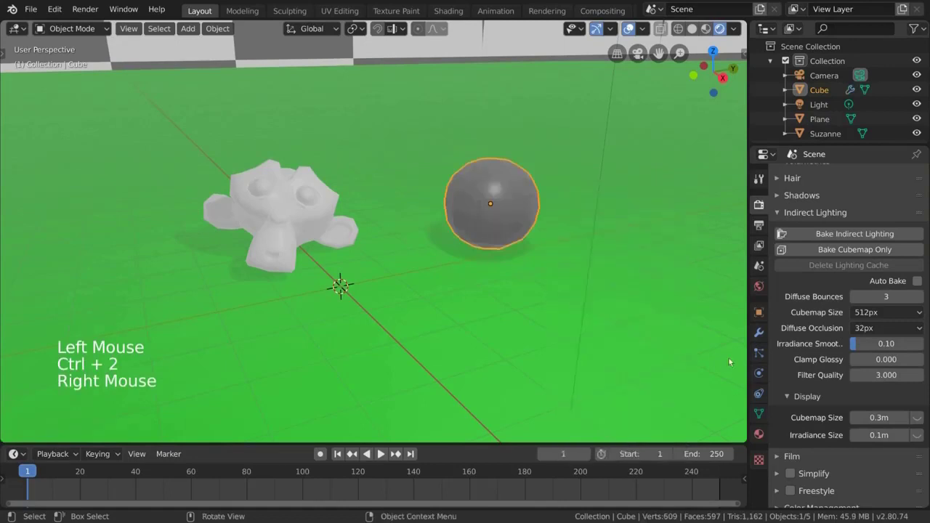
- Set the rounded cube's material roughness to 0 and view its reflections beside the Indirect Lighting settings
left_click(759, 434)
scroll(830, 430, "down", 8)
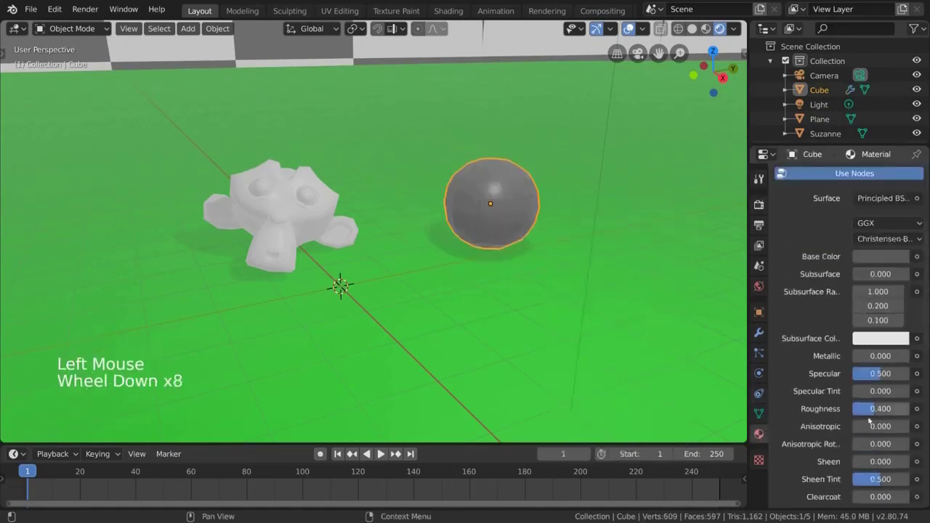
left_click_drag(870, 411, 847, 411)
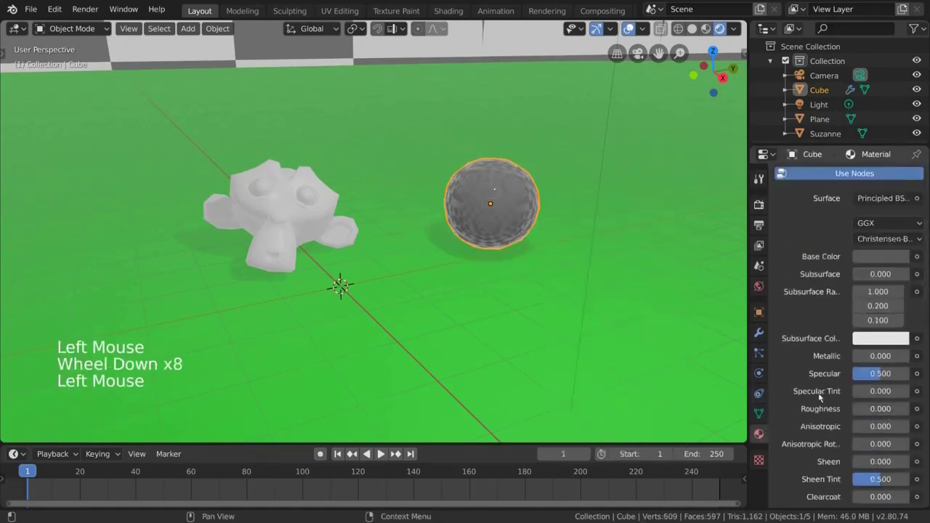
left_click(760, 207)
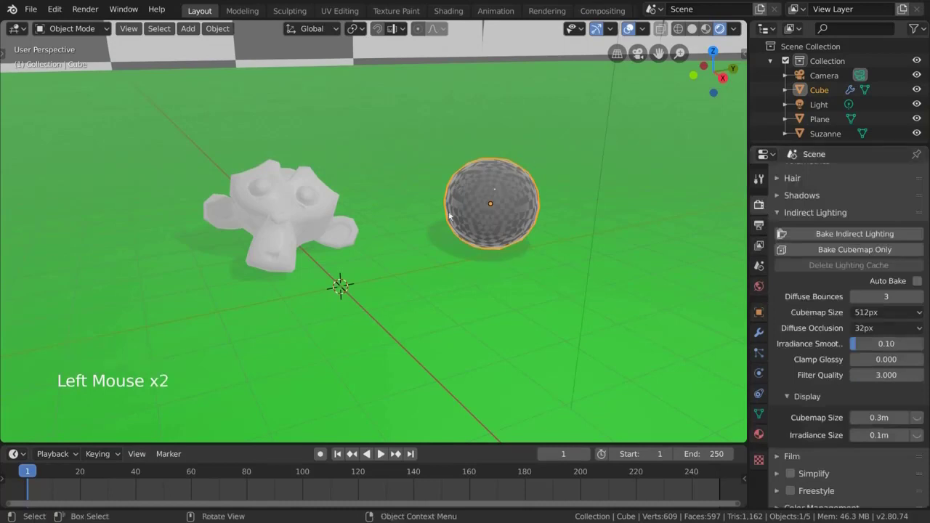
middle_click_drag(449, 215, 534, 231)
middle_click_drag(322, 220, 506, 188)
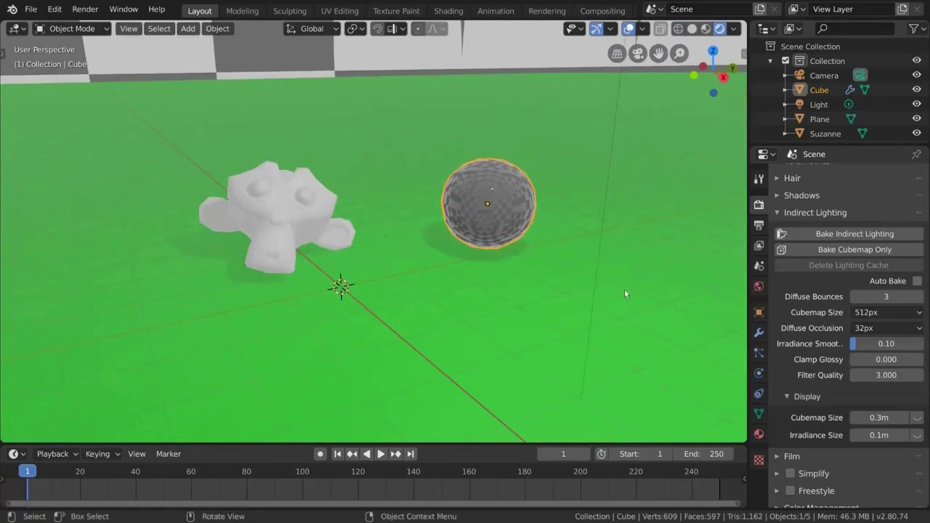
- Add a Reflection Cubemap light probe, move it onto the rounded cube and scale it down
key("shift+a")
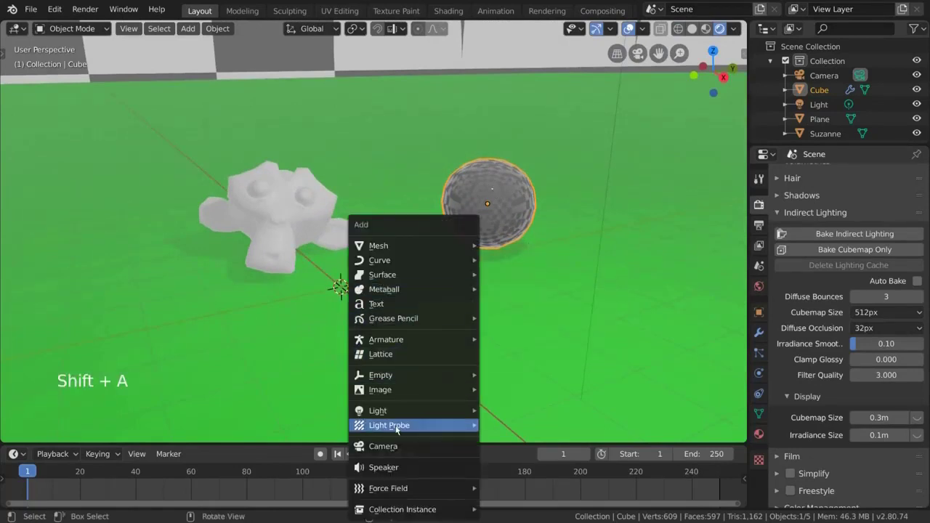
mouse_move(405, 428)
left_click(539, 427)
middle_click_drag(490, 297, 460, 292)
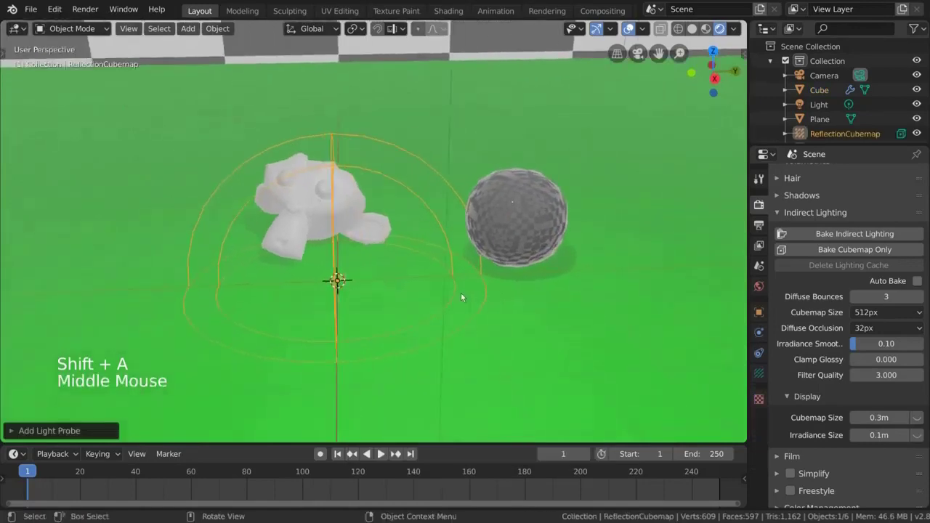
key("g")
left_click(639, 240)
key("s")
key("g")
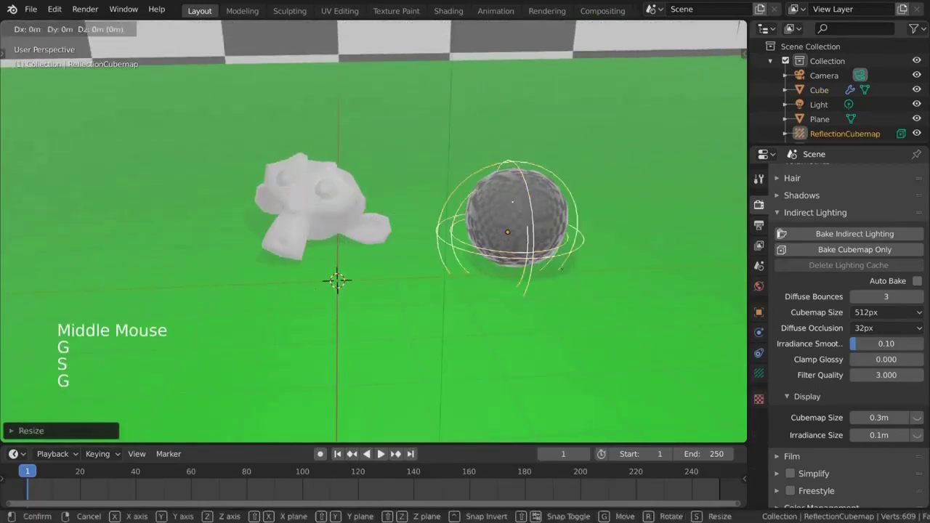
left_click(567, 255)
- Fine-tune the reflection cubemap's position and size from several angles so it is centred around the sphere-shaped cube
middle_click_drag(567, 254, 467, 249)
key("g")
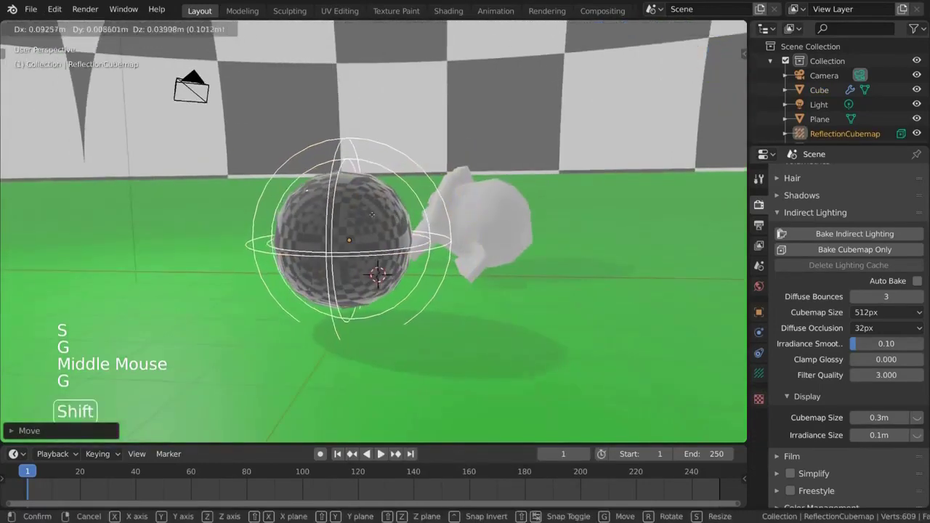
left_click(315, 214, "shift")
middle_click_drag(374, 216, 509, 182)
key("g")
left_click(491, 226, "shift")
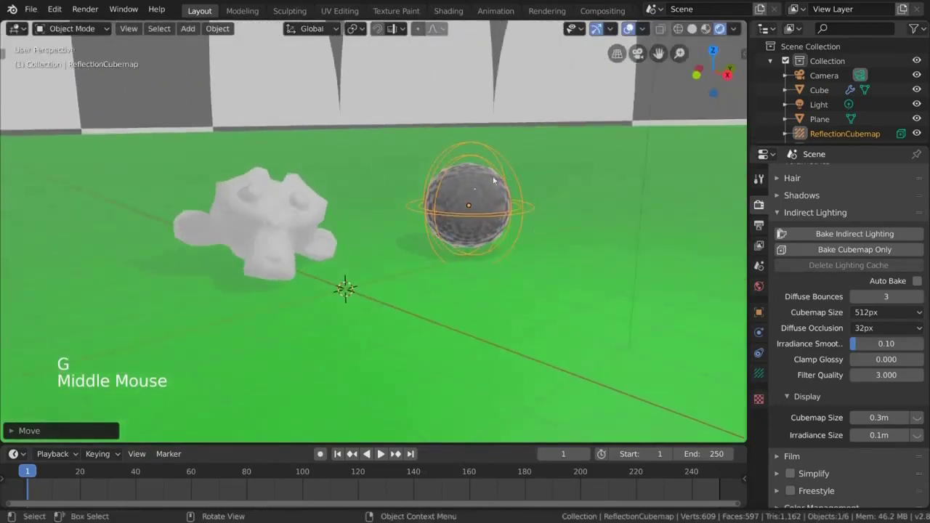
middle_click_drag(541, 237, 581, 248)
key("s")
key("g")
left_click(545, 236)
- Bake the indirect lighting and inspect the reflections on the sphere-shaped cube up close
left_click(843, 233)
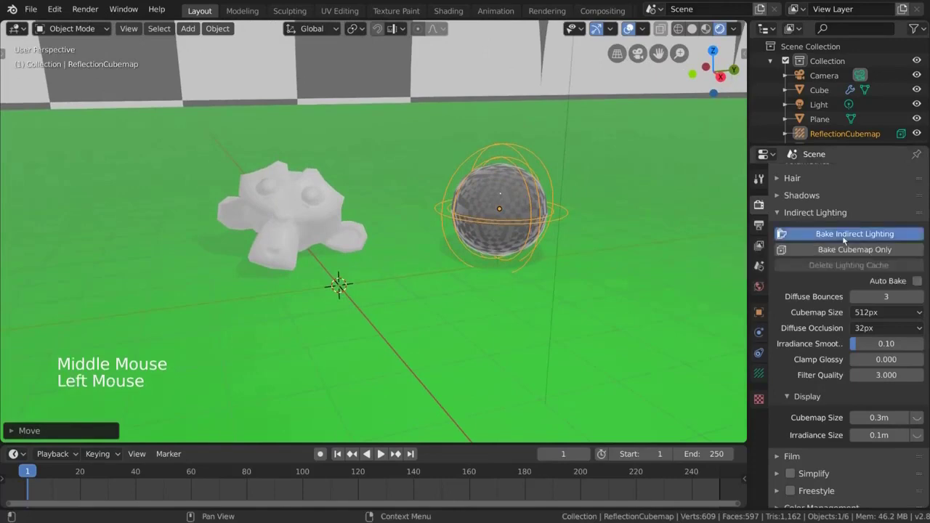
middle_click_drag(659, 255, 454, 238)
scroll(395, 127, "up", 9)
scroll(471, 233, "up", 2)
scroll(454, 238, "down", 3)
scroll(454, 238, "down", 5)
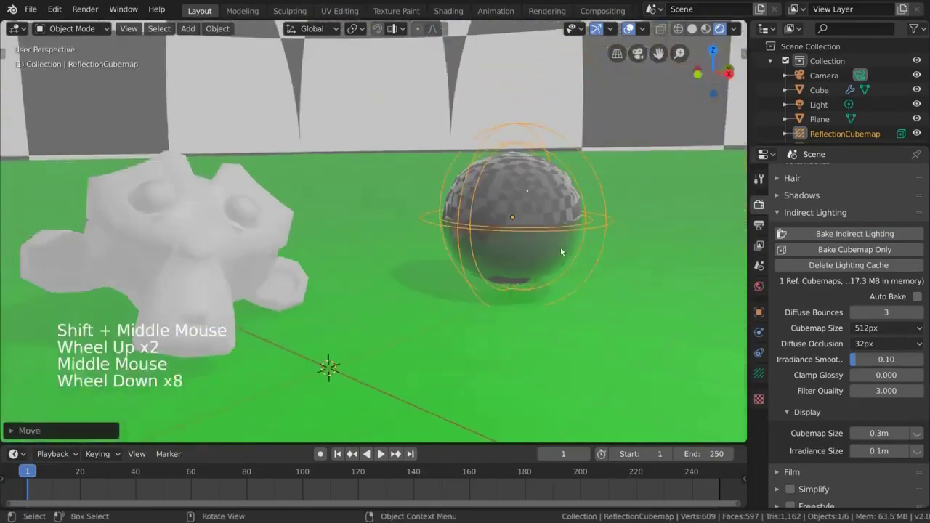
middle_click_drag(560, 247, 523, 288)
scroll(465, 230, "down", 2)
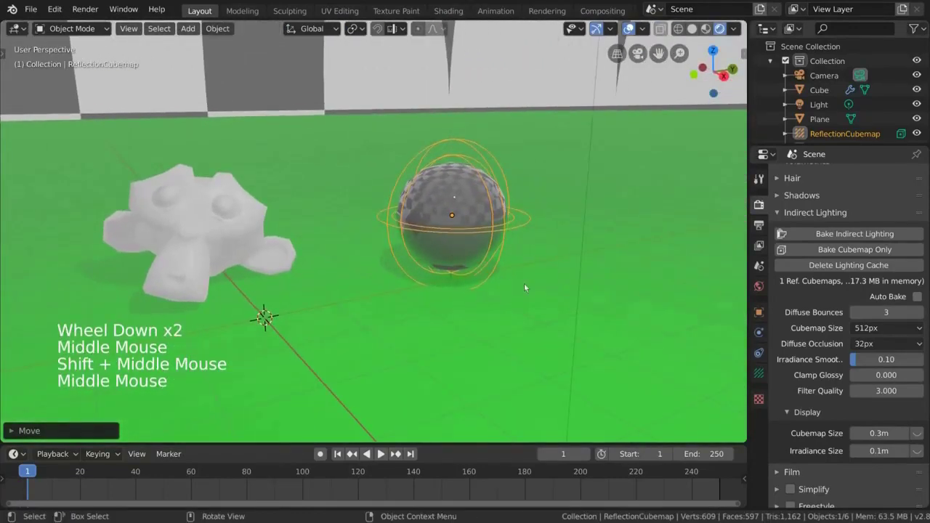
- Turn on the reflection probe's clipping display and view it in wireframe around the sphere-shaped cube
left_click(760, 381)
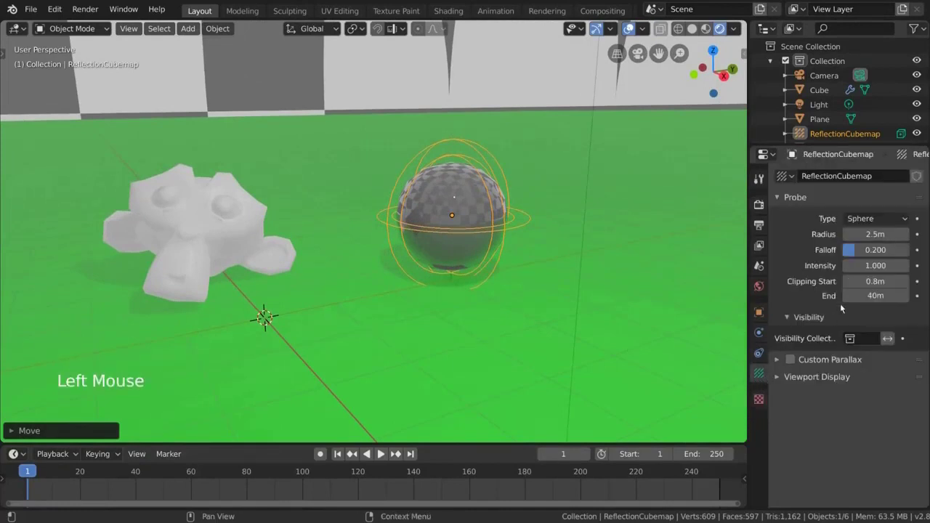
left_click(849, 377)
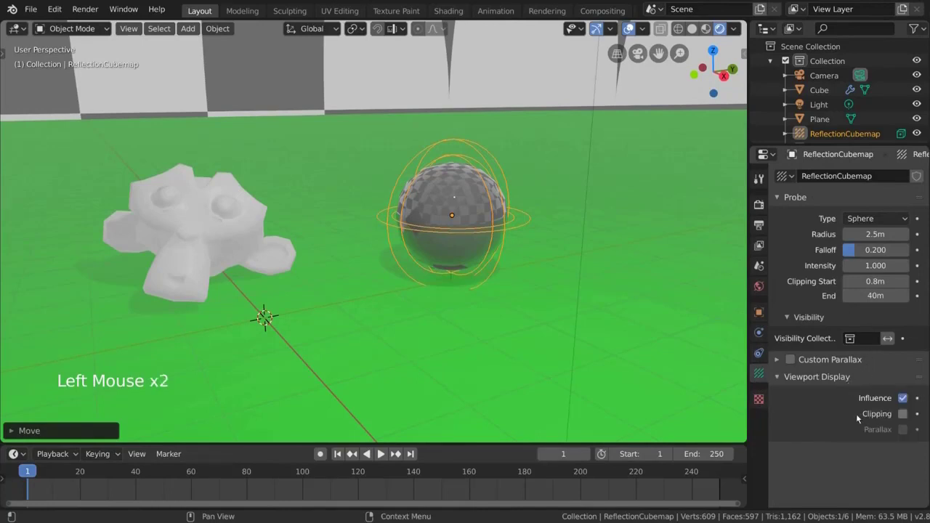
left_click(903, 415)
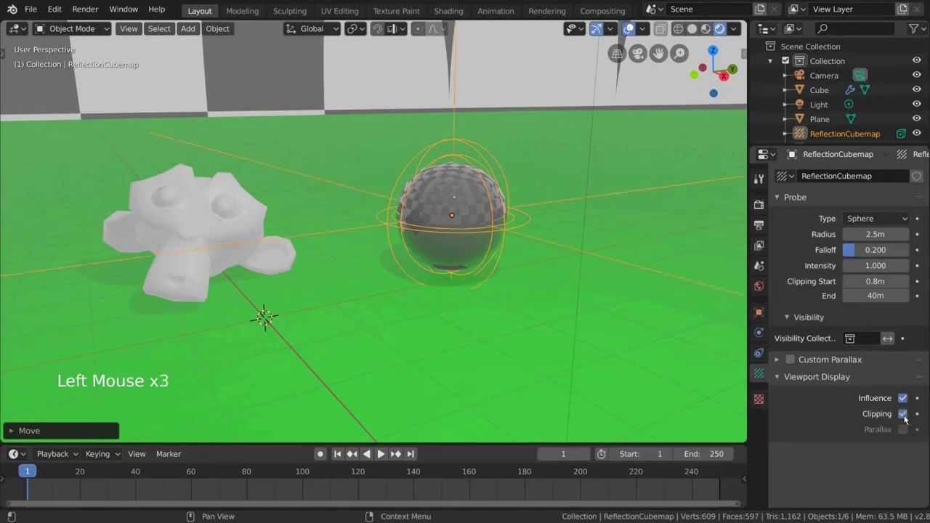
key("z")
mouse_move(519, 257)
middle_mouse_down()
mouse_move(521, 293)
mouse_move(531, 260)
middle_mouse_up()
scroll(531, 259, "up", 4)
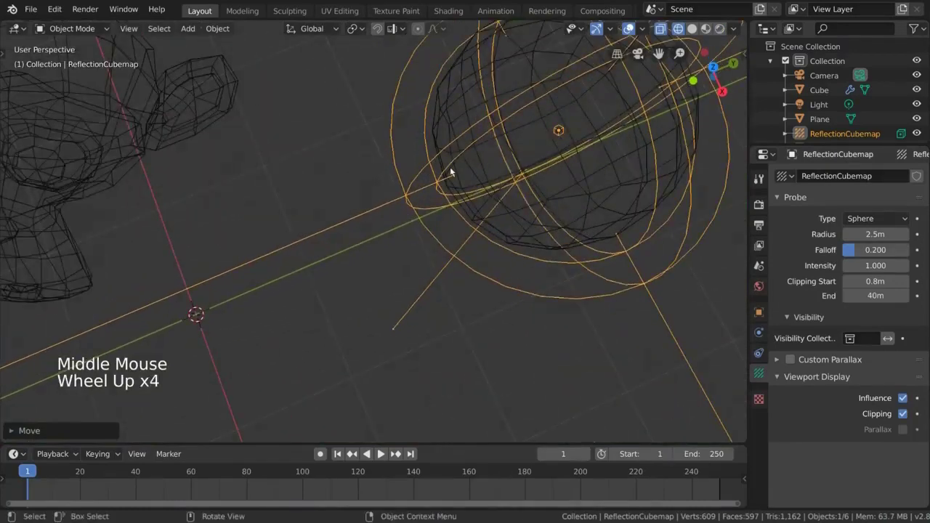
scroll(494, 230, "down", 1)
mouse_move(493, 230)
middle_mouse_down()
mouse_move(535, 271)
mouse_move(526, 232)
mouse_move(512, 231)
middle_mouse_up()
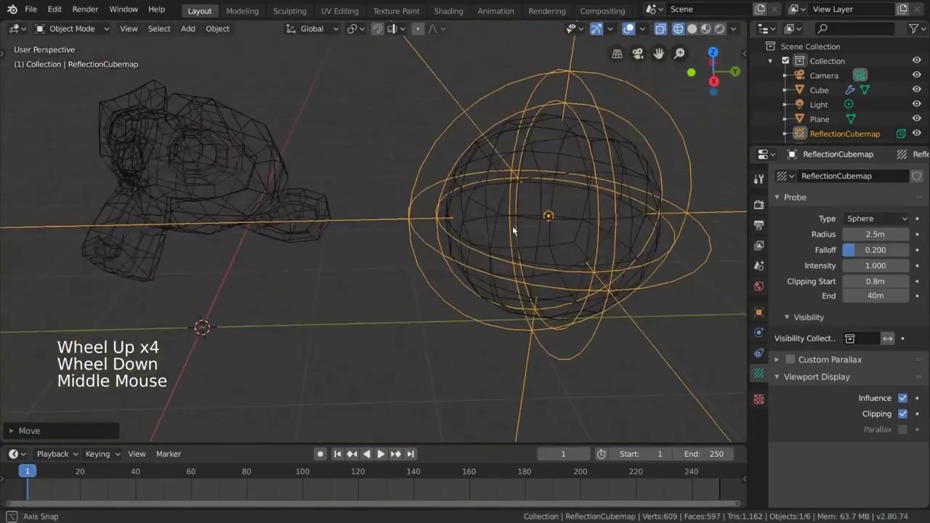
- Set the reflection probe's clipping start to 0.89 m, check it in wireframe and return to rendered shading
left_click_drag(865, 281, 873, 281)
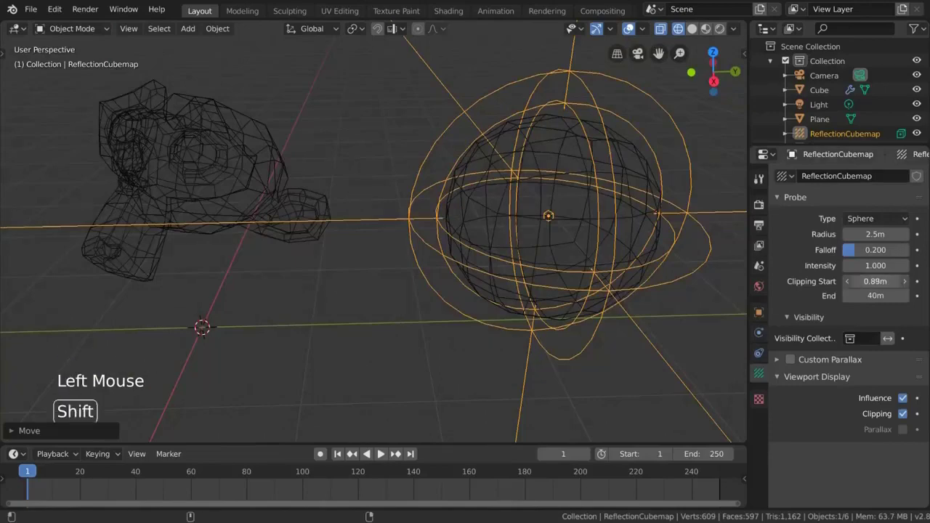
middle_click_drag(603, 286, 590, 277)
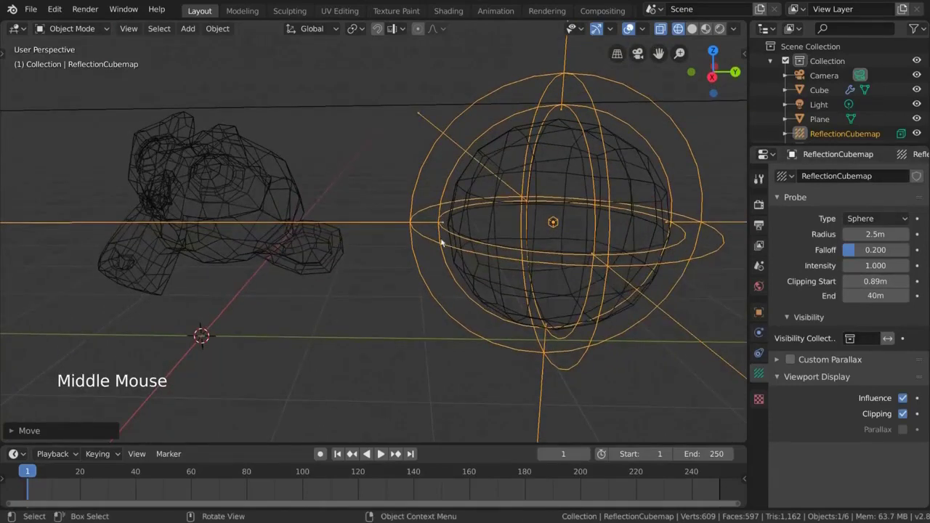
mouse_move(468, 298)
middle_mouse_down()
mouse_move(459, 316)
mouse_move(494, 297)
middle_mouse_up()
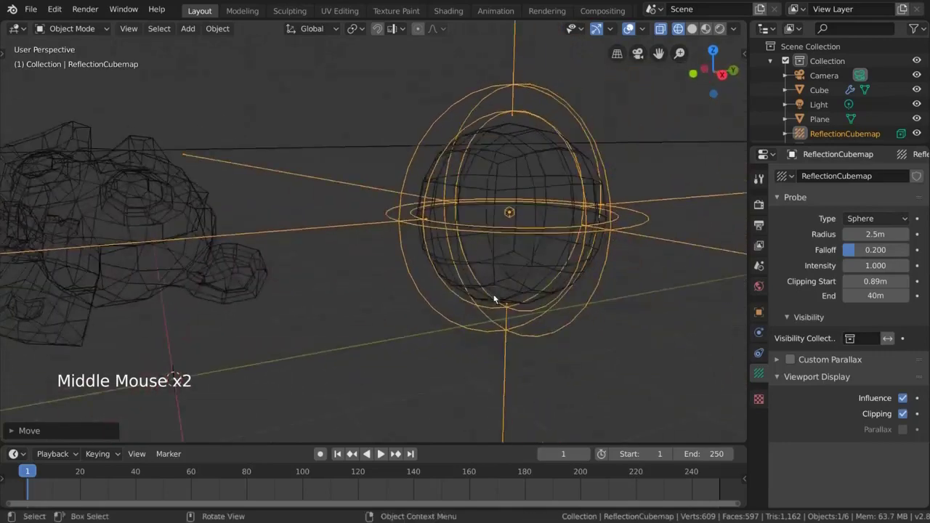
key("z")
scroll(487, 196, "down", 1)
middle_click_drag(497, 246, 573, 236)
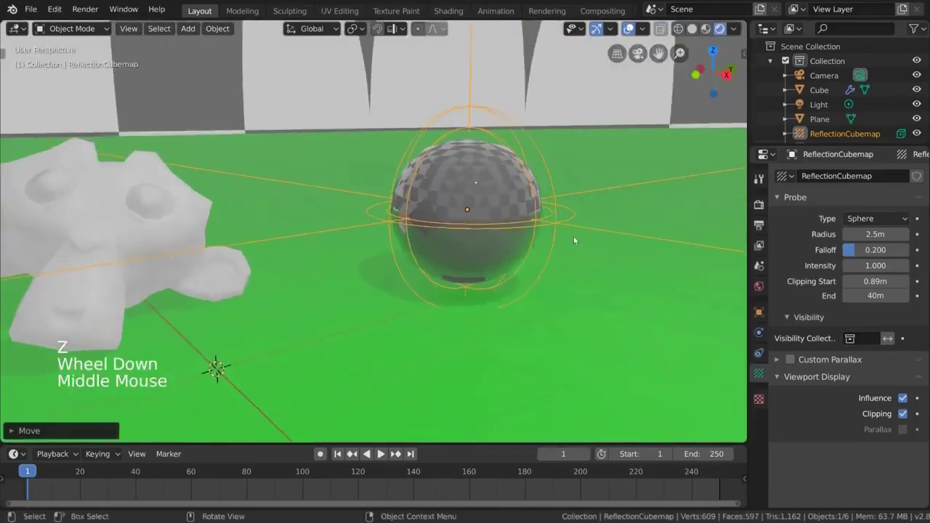
- Bake the indirect lighting again and view the updated reflections on the sphere-shaped cube
left_click(760, 205)
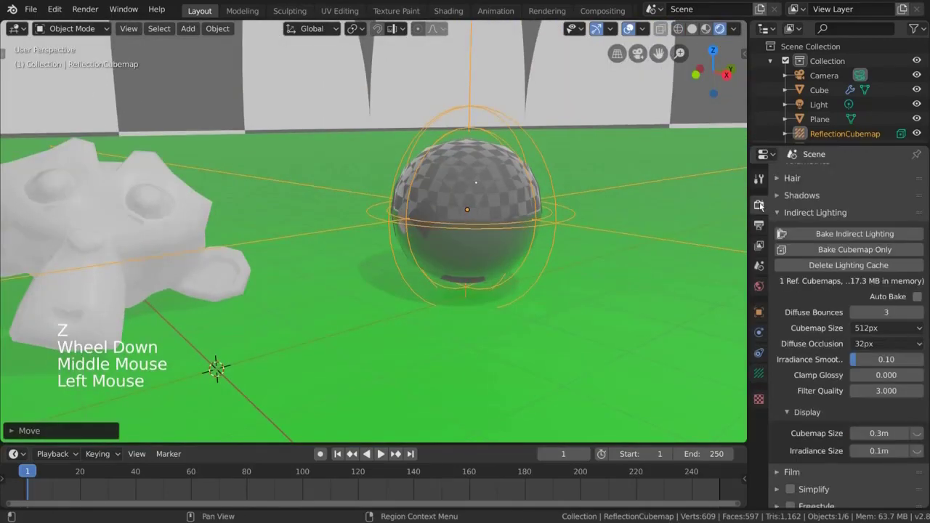
left_click(847, 236)
middle_click_drag(445, 225, 418, 232)
scroll(444, 222, "down", 2)
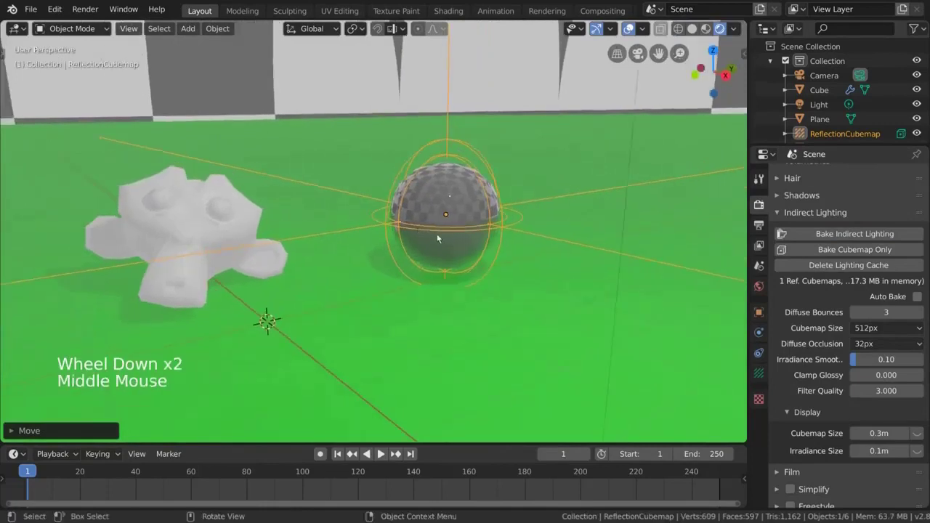
- Turn on Auto Bake for the indirect lighting and nudge the reflection cubemap to test it
left_click(917, 298)
middle_click_drag(619, 303, 537, 308)
key("g")
key("g")
left_click(531, 302)
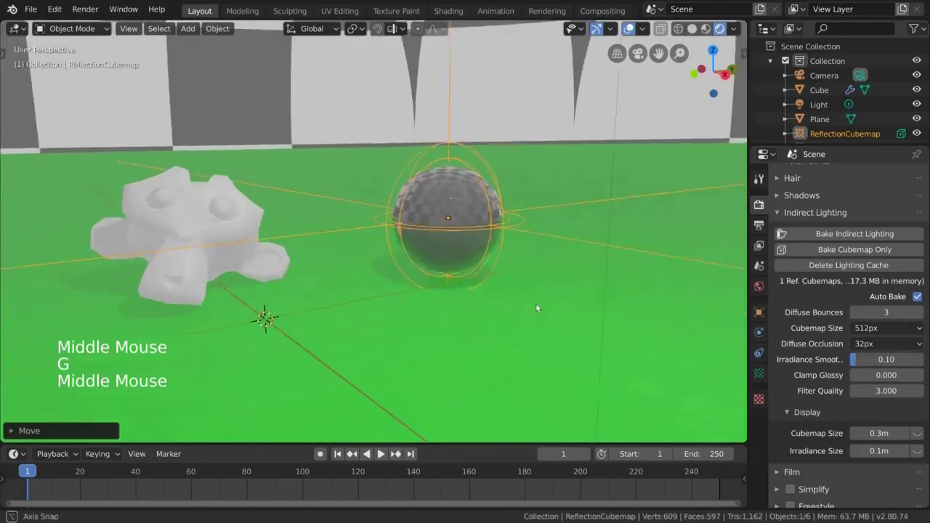
- Try moving the monkey head around near the reflection probe to test automatic baking on the sphere's reflections
left_click(194, 216)
middle_click_drag(194, 216, 239, 232)
key("g")
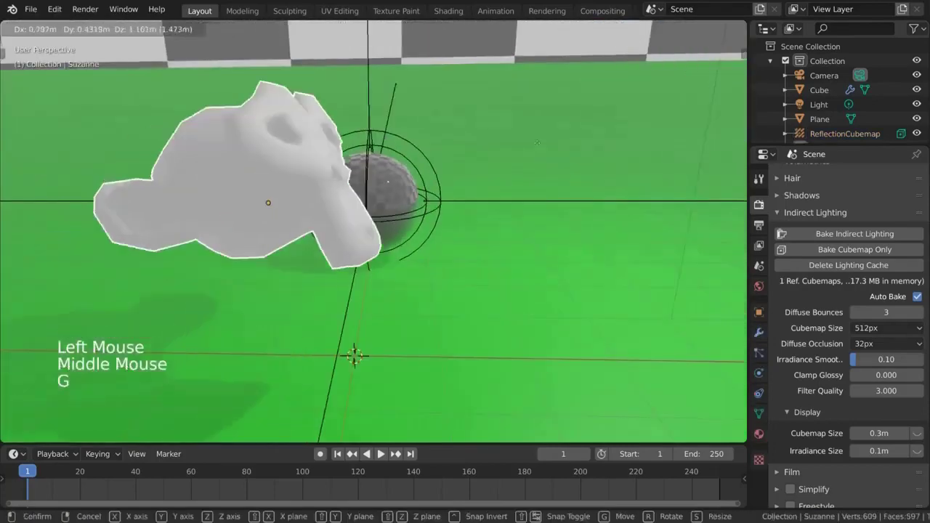
left_click(468, 262)
middle_click_drag(472, 256, 499, 269)
key("g")
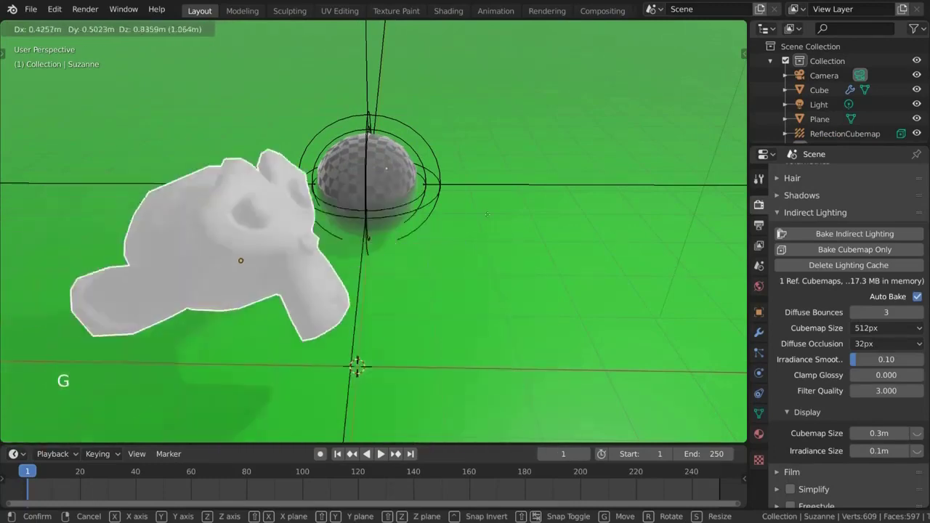
left_click(446, 235)
scroll(387, 222, "down", 2)
scroll(387, 222, "down", 1)
middle_click_drag(387, 222, 408, 218, "shift")
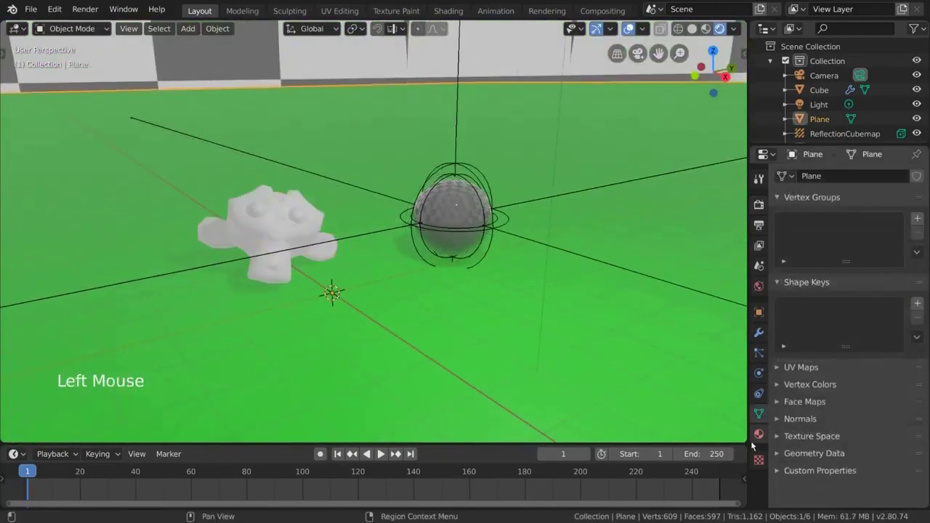
- Set the green plane's material roughness to 0
left_click(758, 435)
left_click_drag(875, 362, 852, 362)
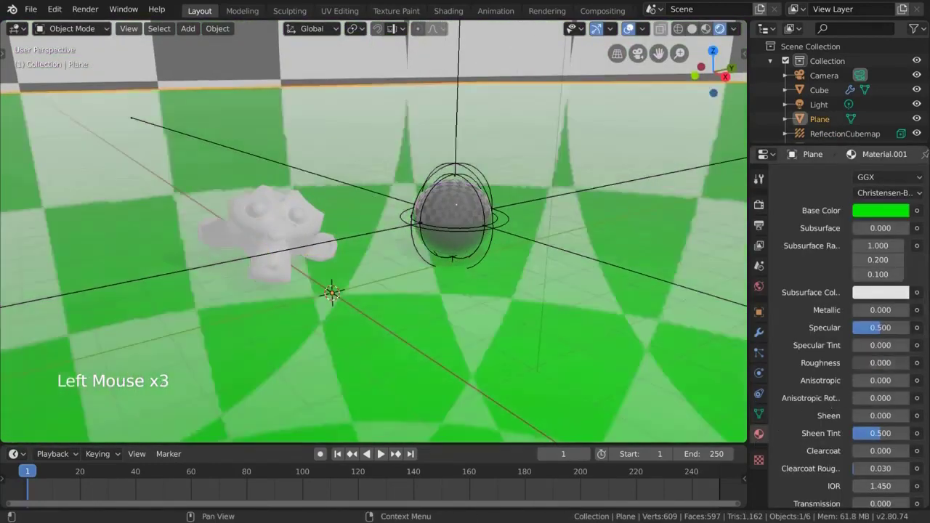
- Add a Reflection Plane light probe, scale it up to cover the green plane, and raise it slightly along Z
key("shift+a")
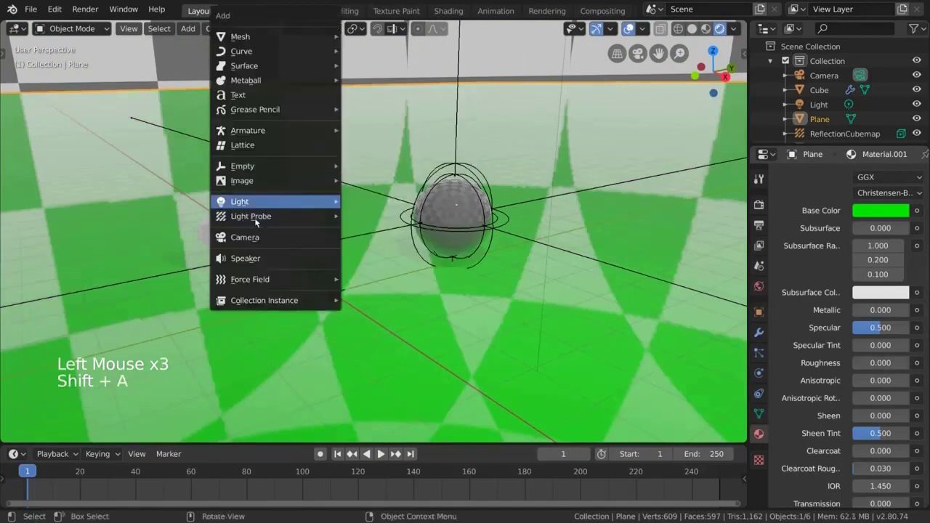
mouse_move(290, 216)
left_click(412, 231)
key("s")
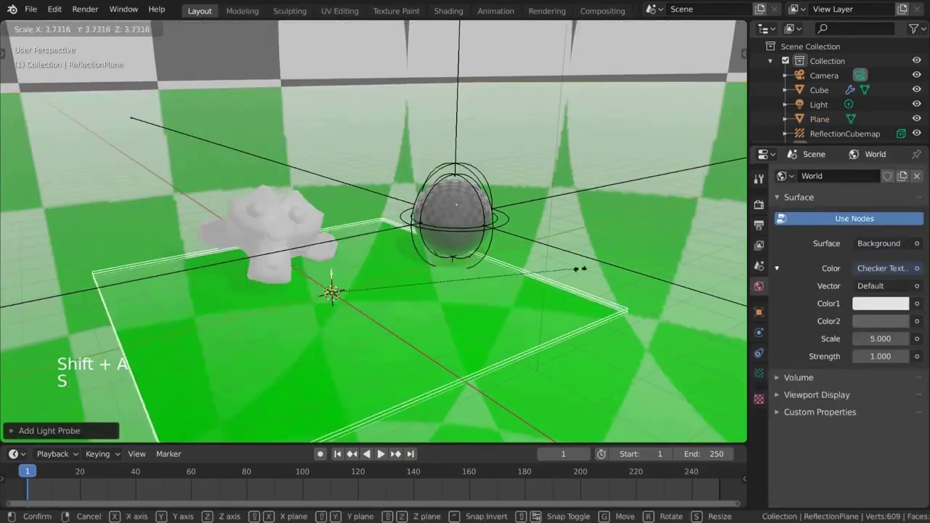
left_click(498, 250)
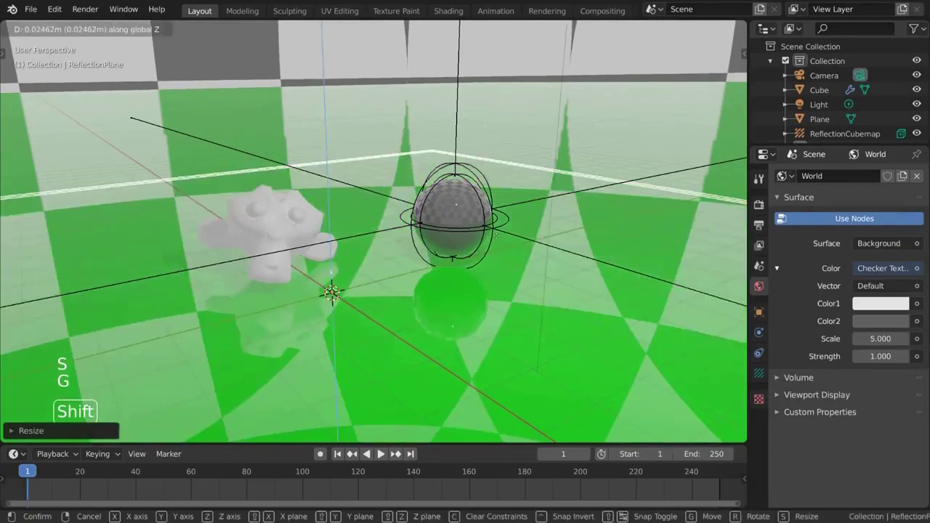
left_click(499, 226)
- Try moving the monkey head above the green plane to test its reflection in the floor
left_click(261, 220)
key("g")
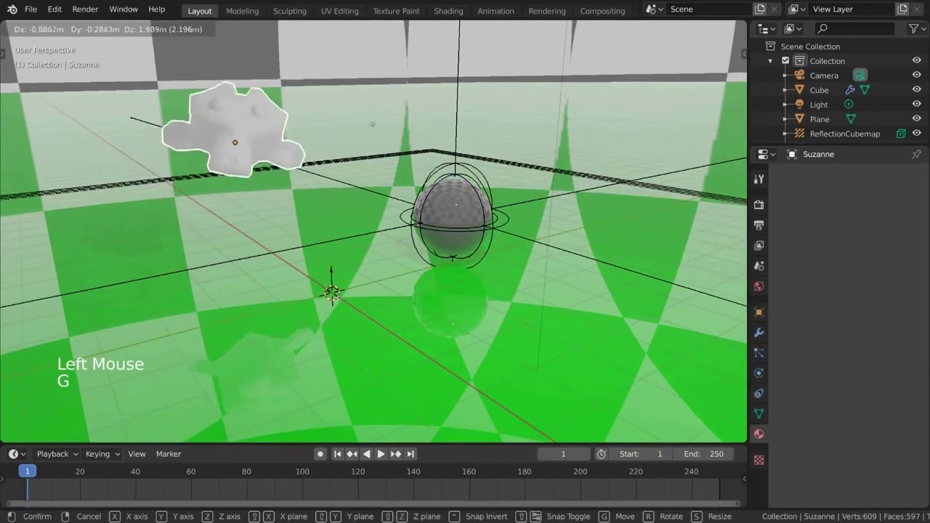
left_click(423, 227)
middle_click_drag(373, 204, 351, 182)
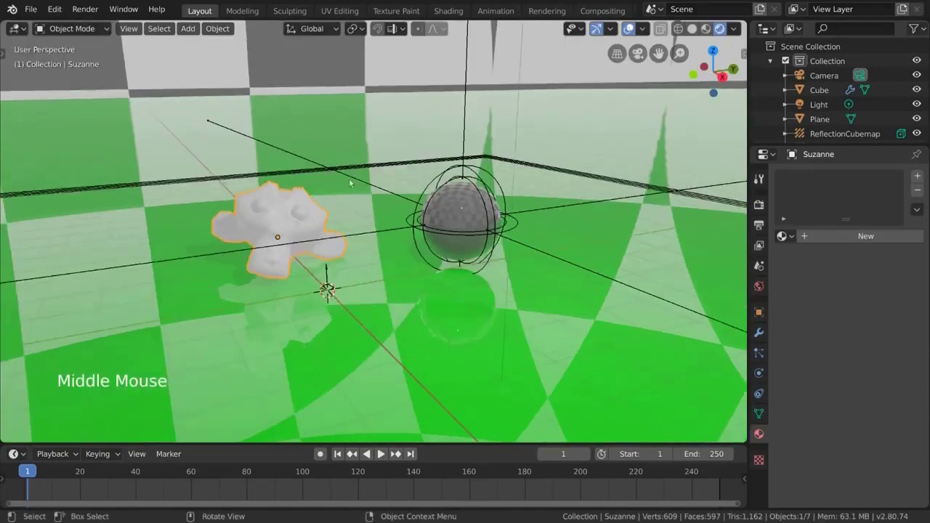
- Add an Irradiance Volume light probe, scale it up to enclose the scene's objects, and raise it along Z
key("shift+a")
mouse_move(354, 215)
left_click(472, 247)
key("s")
left_click(586, 293)
key("g")
key("z")
left_click(587, 293)
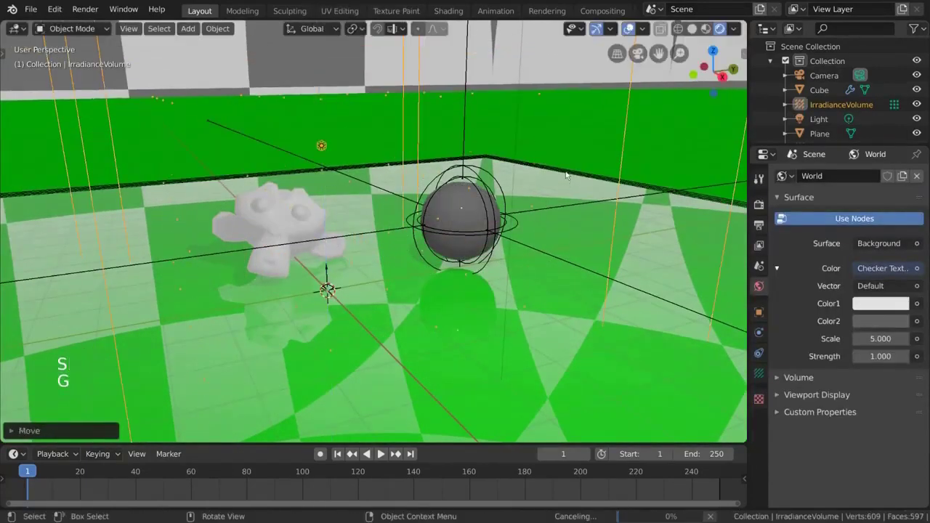
scroll(587, 293, "down", 2)
key("s")
middle_click_drag(552, 287, 472, 266)
left_click(494, 267)
- Bake the indirect lighting with the irradiance volume in place
scroll(494, 268, "up", 2)
scroll(509, 240, "up", 1)
left_click(760, 204)
left_click(852, 234)
- Try moving the monkey head inside the irradiance volume and examine its bounced light from another angle
scroll(436, 266, "up", 1)
left_click(284, 257)
key("g")
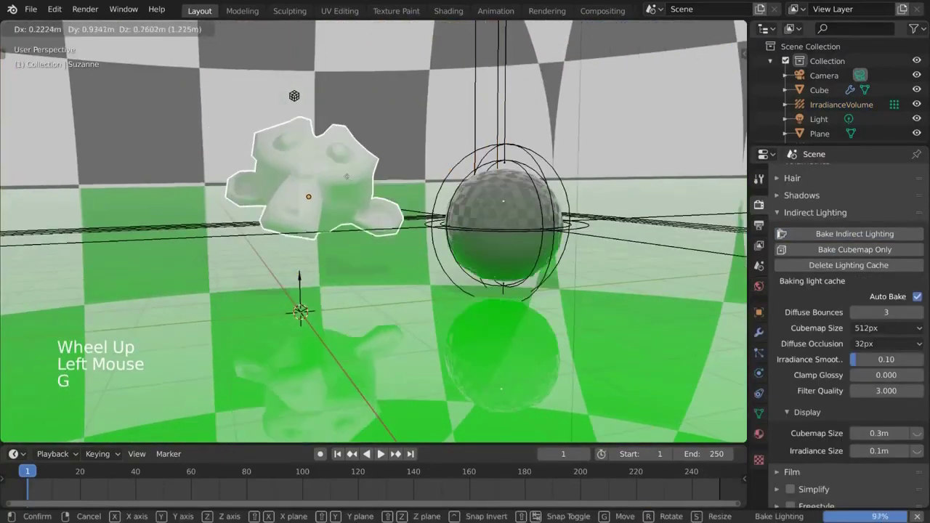
right_click(342, 146)
middle_click_drag(531, 254, 476, 243)
middle_click_drag(391, 274, 398, 276)
middle_click_drag(398, 276, 407, 280, "shift")
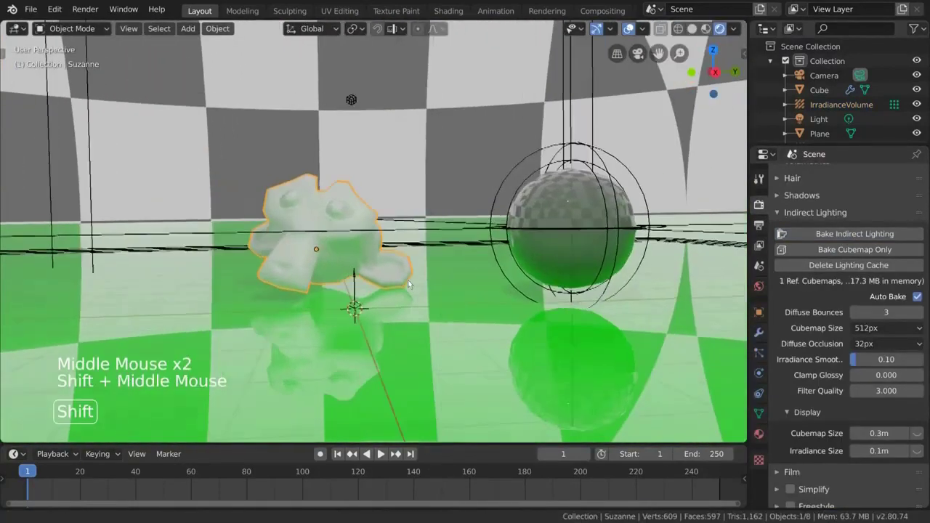
- Add a new cube to the scene and move it near the monkey head
scroll(407, 279, "down", 1)
key("shift+a")
mouse_move(290, 38)
left_click(386, 52)
key("g")
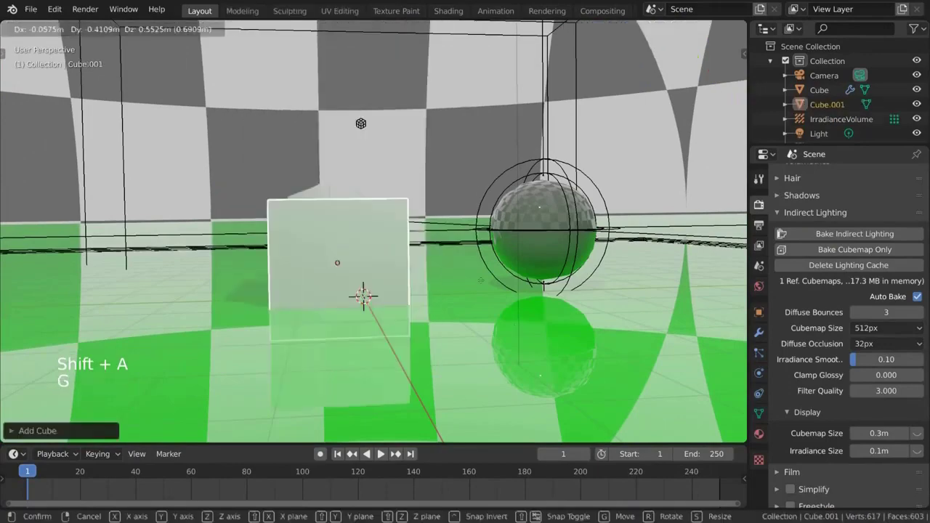
left_click(407, 243)
- Round the new cube into a smooth sphere with level 2 subdivision and place it above the monkey head
key("ctrl+2")
middle_click_drag(407, 243, 428, 236)
right_click(429, 236)
left_click(429, 237)
middle_click_drag(429, 237, 414, 290)
middle_click_drag(517, 246, 523, 244)
key("g")
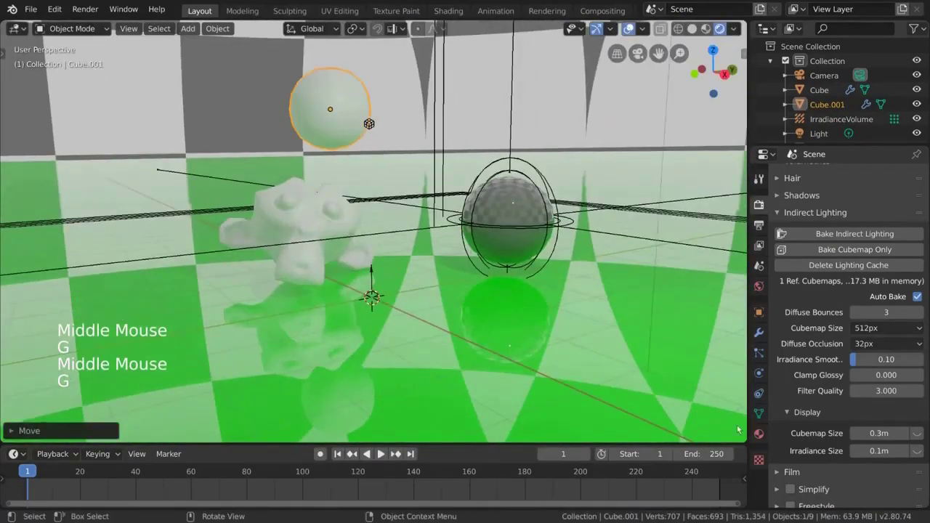
- Give the new sphere an Emission material with a cyan color and a strength of 50
left_click(758, 434)
left_click(863, 234)
left_click(883, 320)
left_click(738, 39)
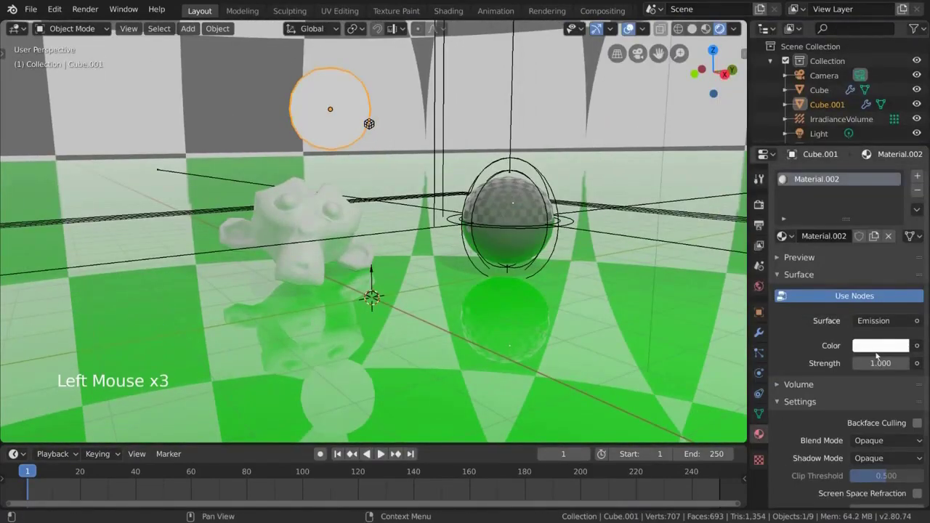
left_click(876, 345)
left_click_drag(833, 181, 832, 137)
left_click(869, 364)
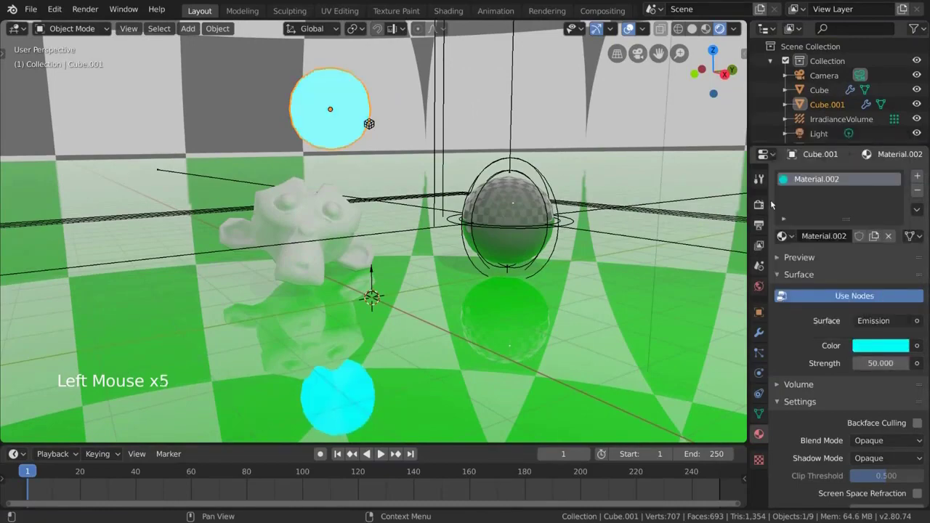
- Bake the indirect lighting again and hide the viewport overlays to inspect the lit scene
left_click(759, 204)
left_click(855, 233)
middle_click_drag(327, 225, 620, 53)
left_click(629, 28)
middle_click_drag(603, 146, 618, 204)
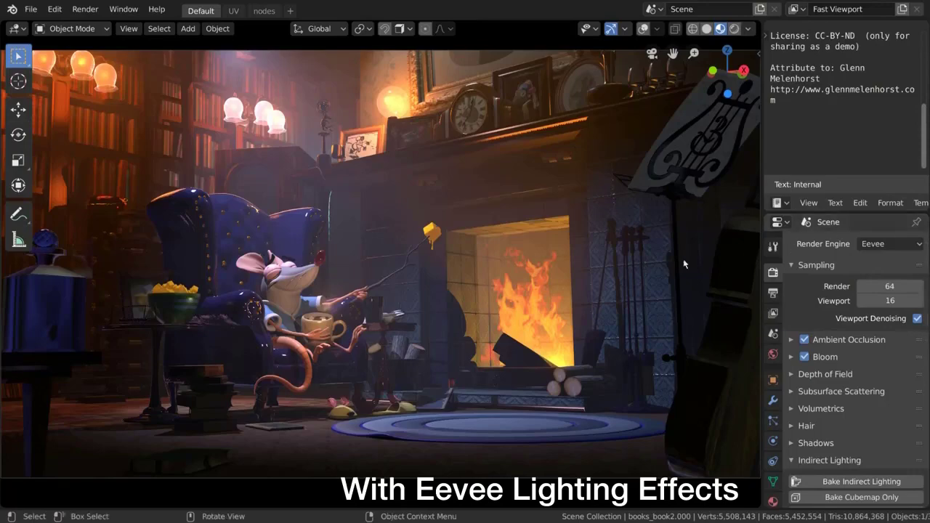
- Orbit around the mouse and fireplace scene and return to the camera view
middle_click_drag(682, 258, 474, 335)
key("KP_0")
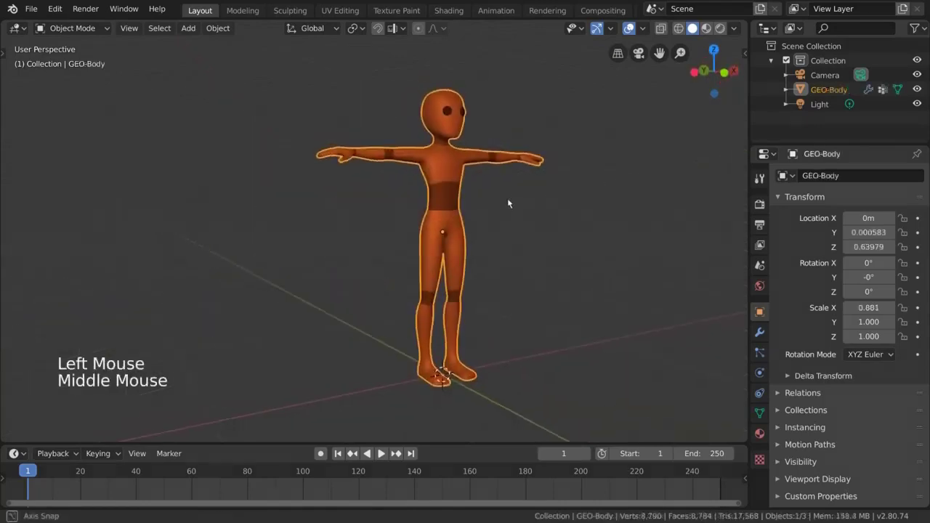
- Try moving, rotating and scaling the whole character body as one object
middle_click_drag(506, 201, 465, 209)
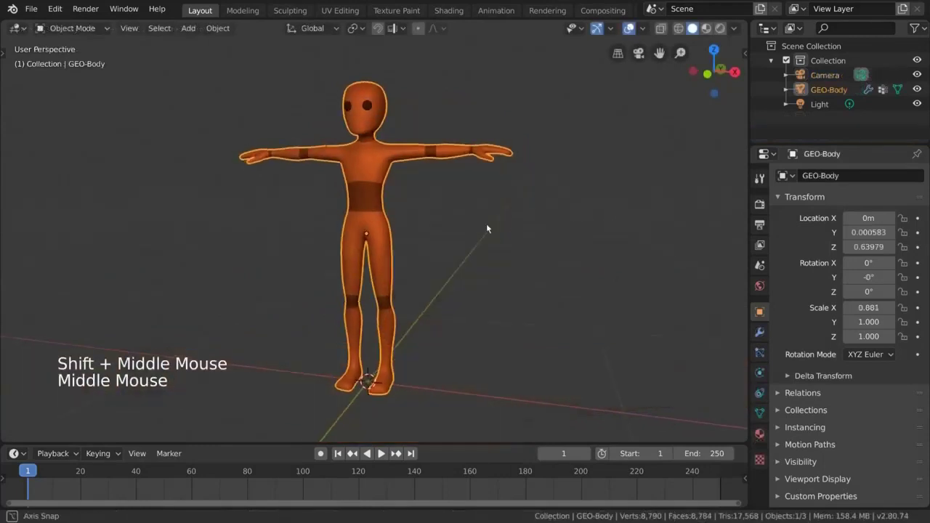
middle_click_drag(486, 223, 514, 236)
key("g")
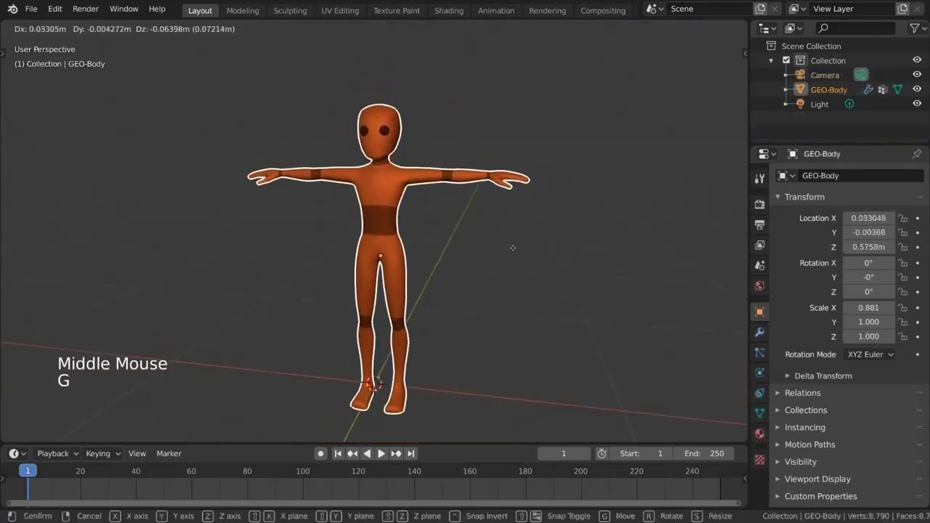
key("Escape")
key("r")
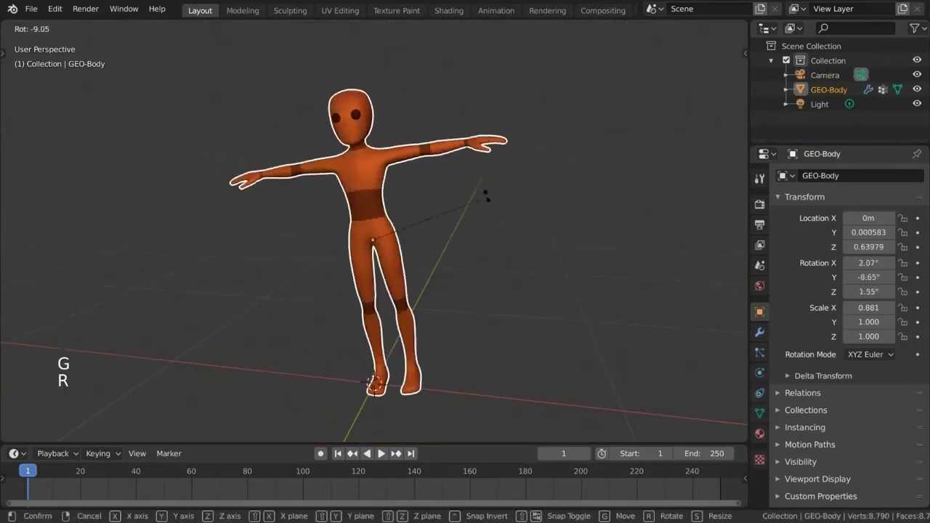
key("Escape")
key("s")
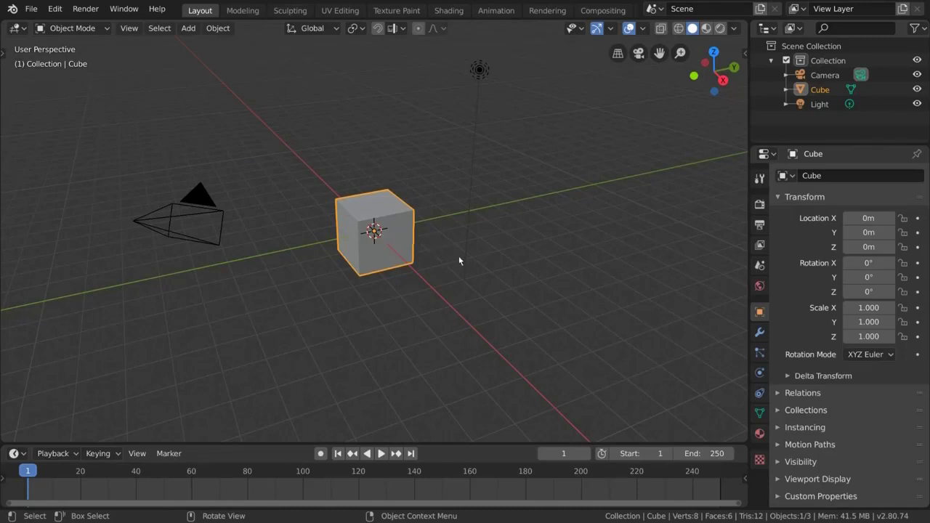
- Duplicate the cube and place the copy beside the original, keeping it at the same height
key("shift+d")
key("shift+z")
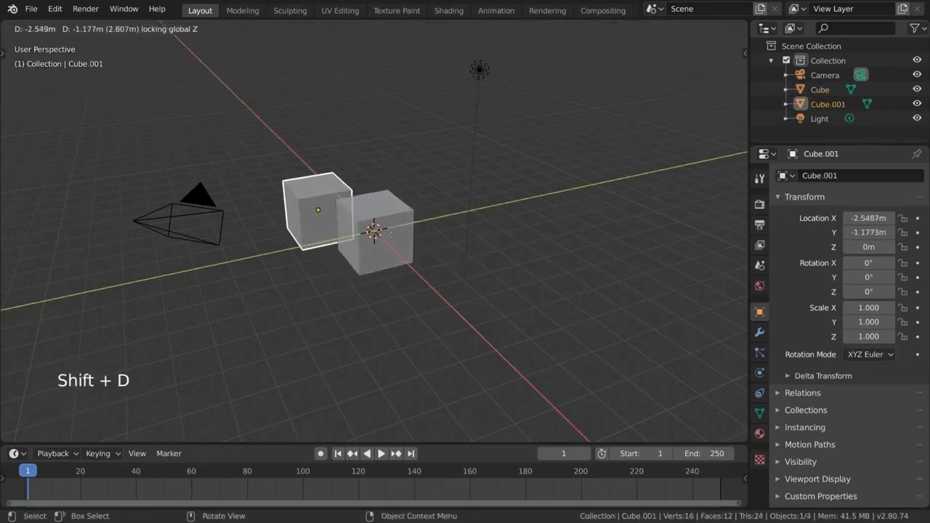
left_click(375, 231)
- Parent the original cube to the duplicated cube
left_click(375, 233)
left_click(313, 201, "shift")
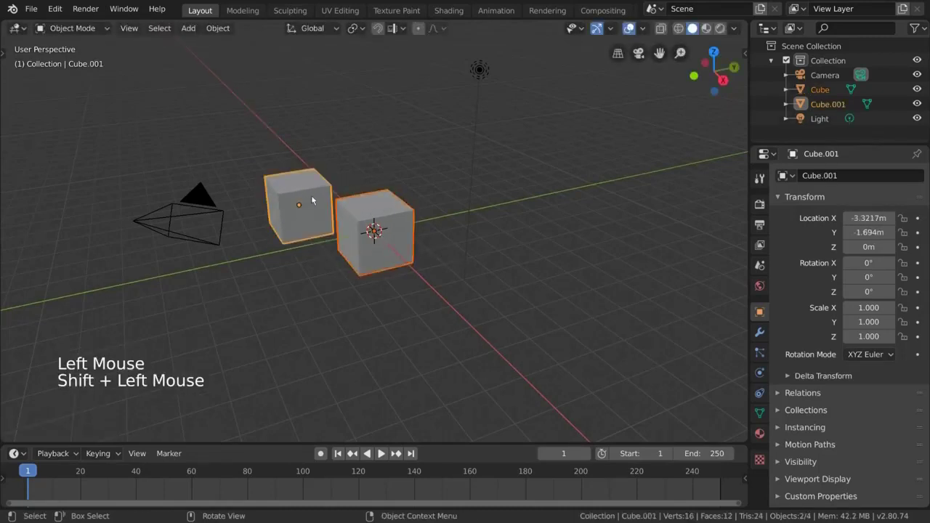
key("ctrl+p")
left_click(312, 201)
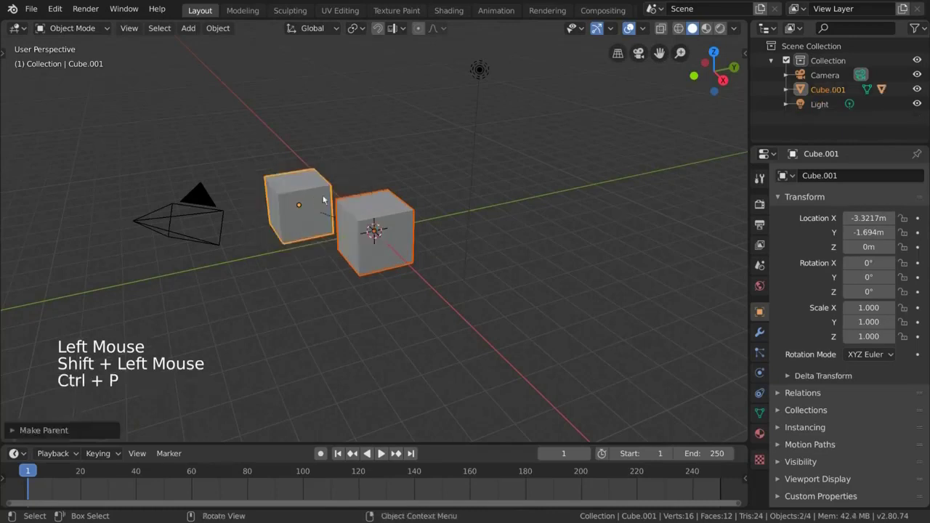
- Try rotating and moving the parent cube to test whether the child cube follows
left_click(324, 200)
key("r")
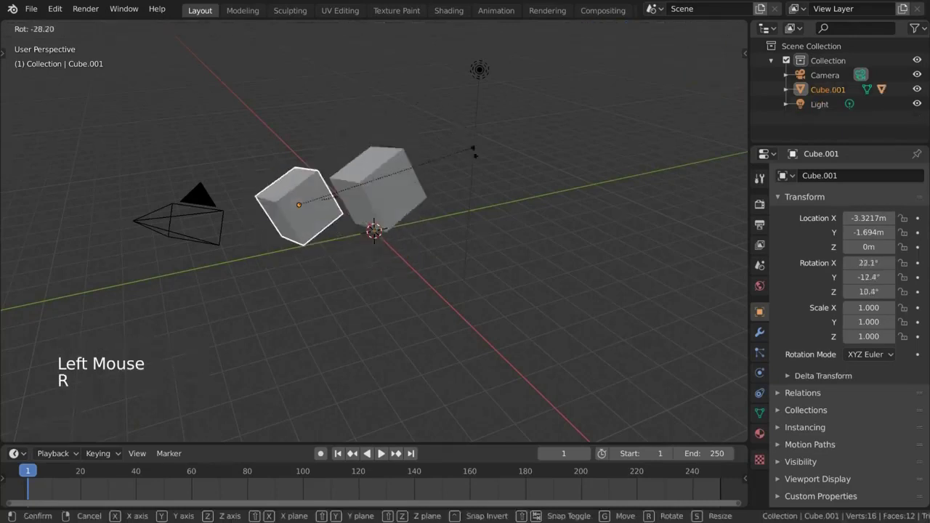
right_click(442, 270)
key("g")
right_click(465, 251)
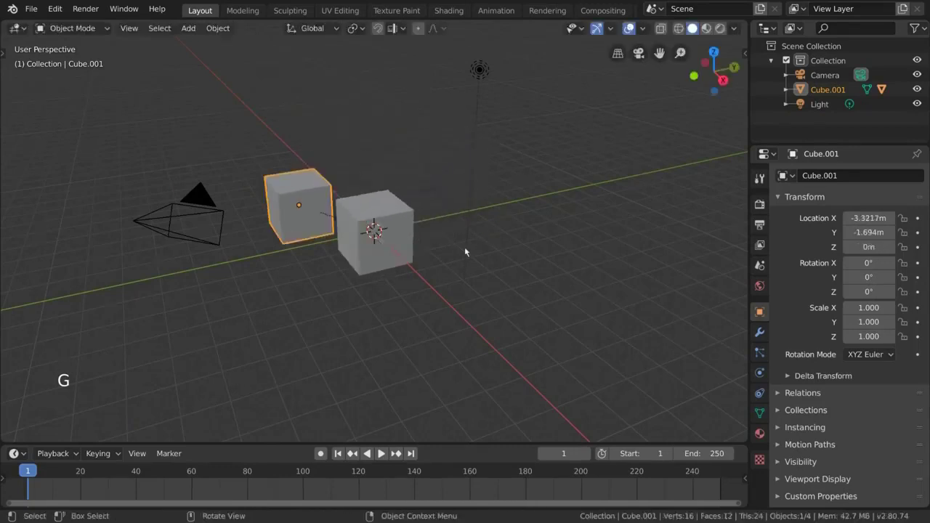
- Try moving the child cube on its own and compare it with moving the parent cube
left_click(374, 231)
key("g")
left_click(376, 231)
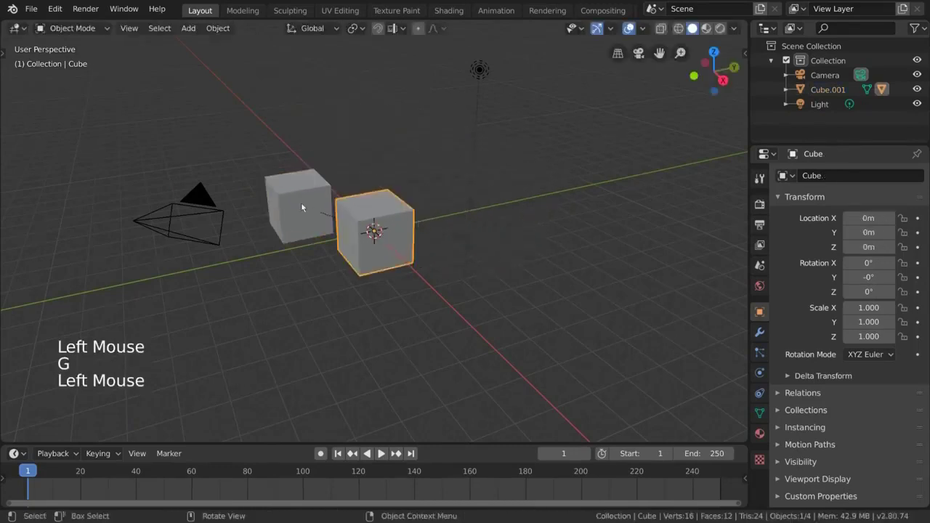
left_click(302, 208)
key("g")
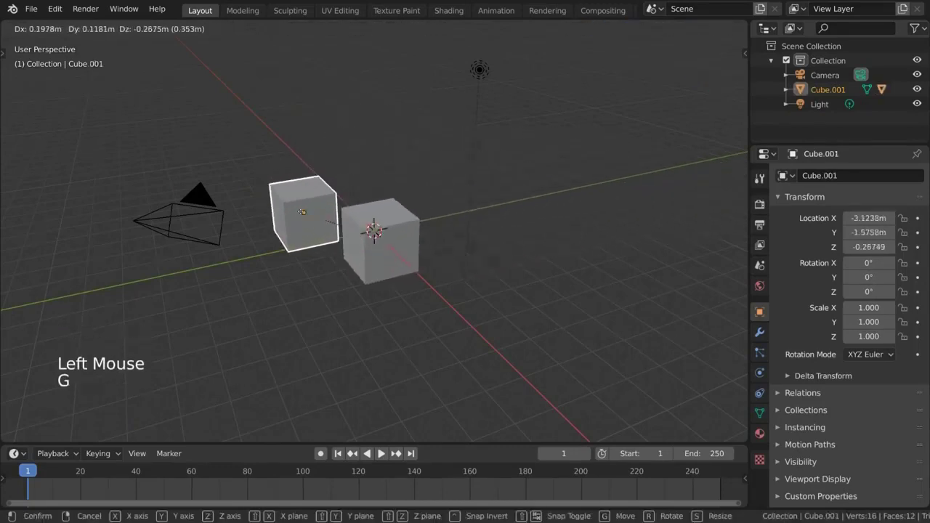
left_click(303, 211)
- Delete the parent cube and select the remaining original cube
key("x")
left_click(309, 215)
left_click(352, 223)
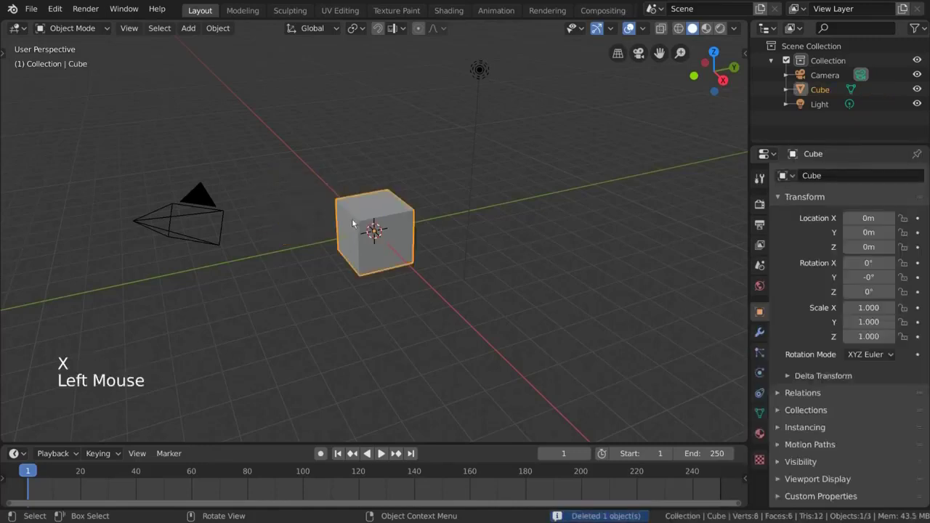
- Add a Copy Location constraint to the cube with the Light as its target
left_click(759, 393)
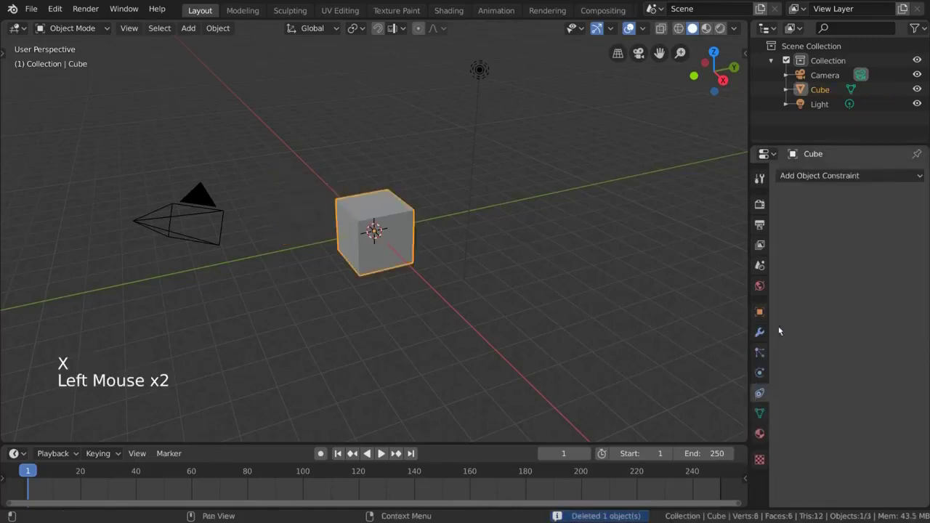
left_click(874, 175)
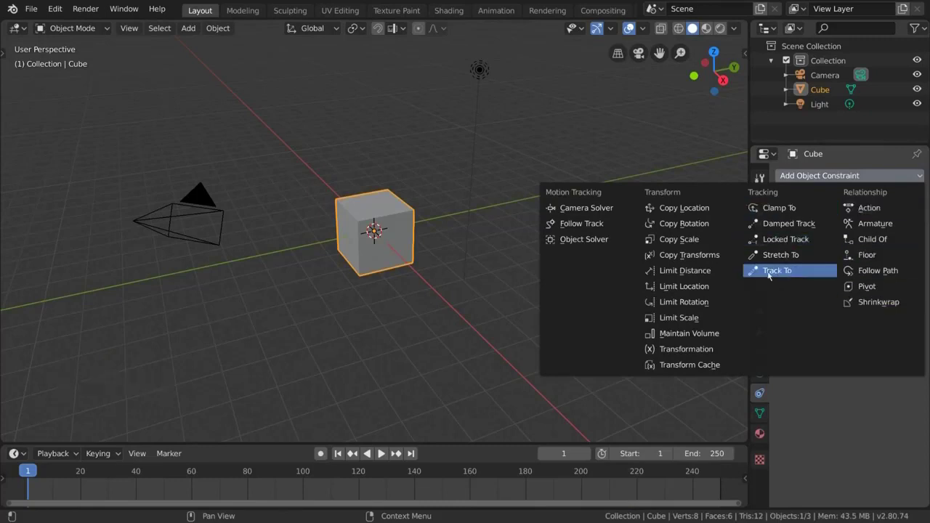
left_click(696, 209)
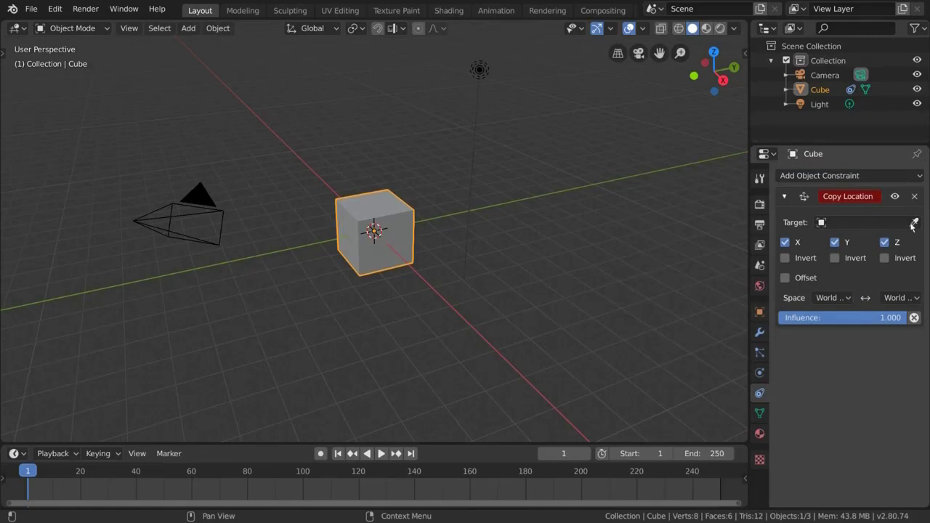
left_click(479, 152)
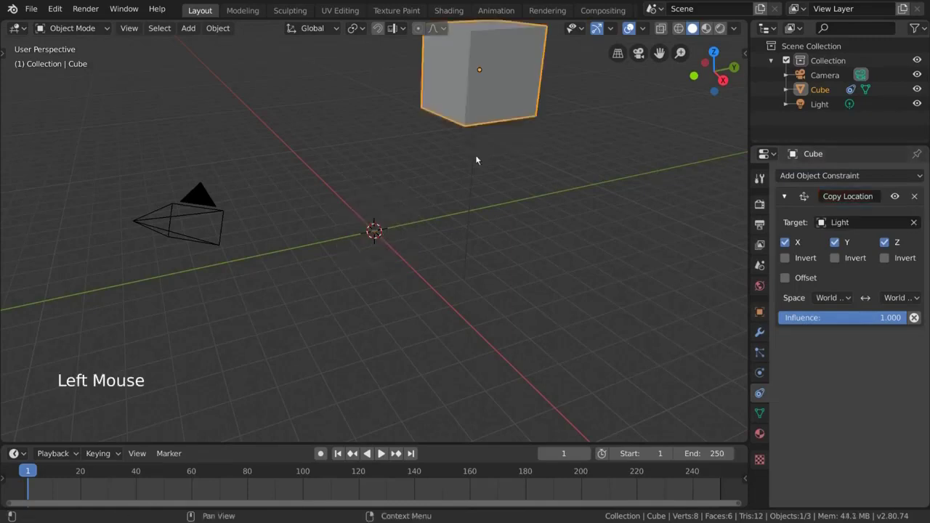
- Try moving the light to test whether the constrained cube follows it
left_click(470, 171)
key("g")
right_click(502, 131)
- Add a second Copy Location constraint to the cube with the Camera as its target
left_click(506, 117)
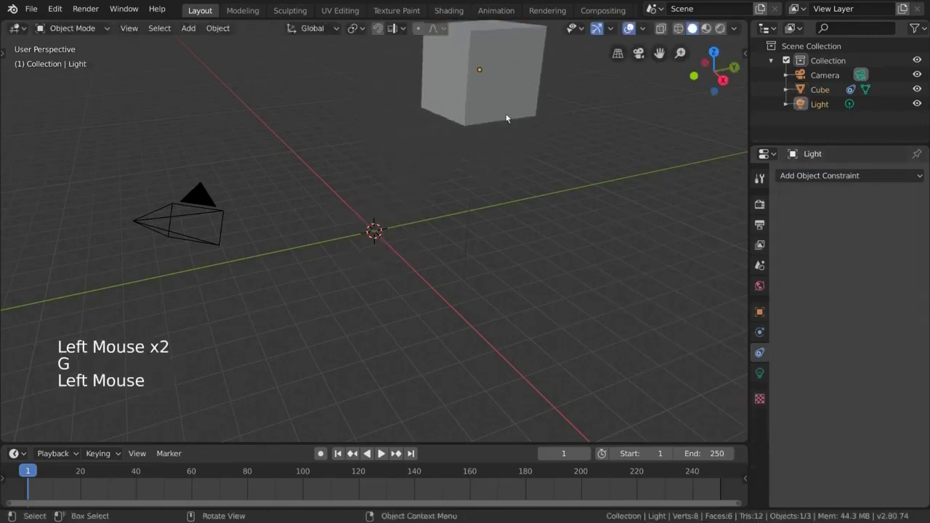
left_click(799, 175)
left_click(697, 207)
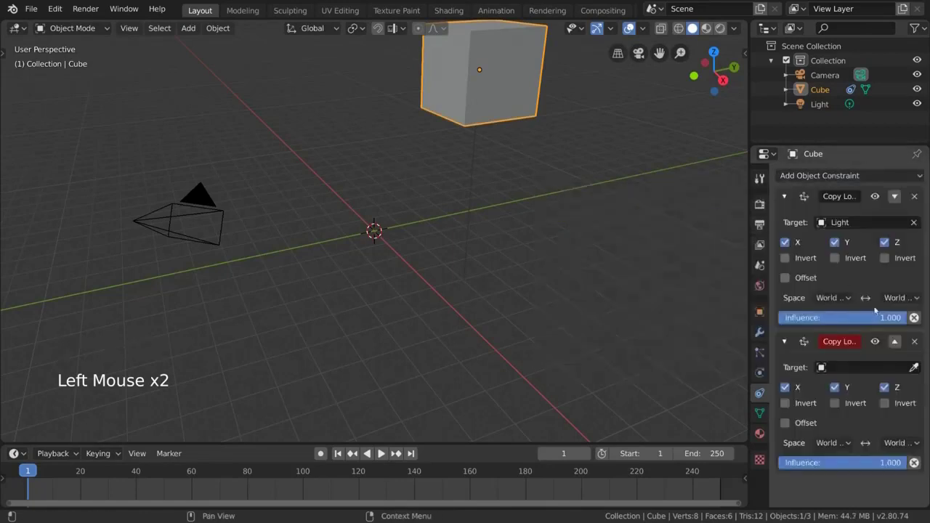
left_click(210, 203)
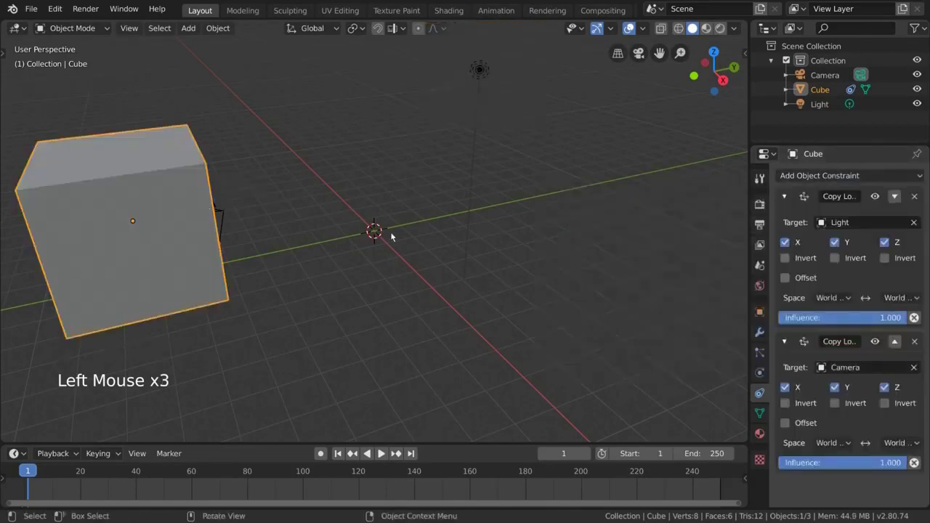
- Try moving the camera to test the cube's second Copy Location constraint
left_click(222, 217)
key("g")
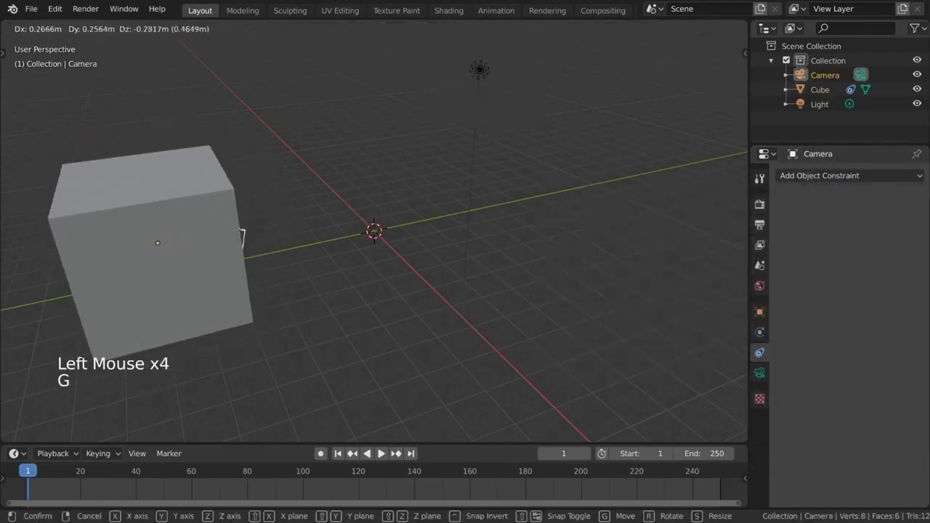
right_click(232, 236)
- Set the influence of the cube's Copy Location constraint targeting the Camera to 0.5
left_click(199, 234)
left_click(848, 458)
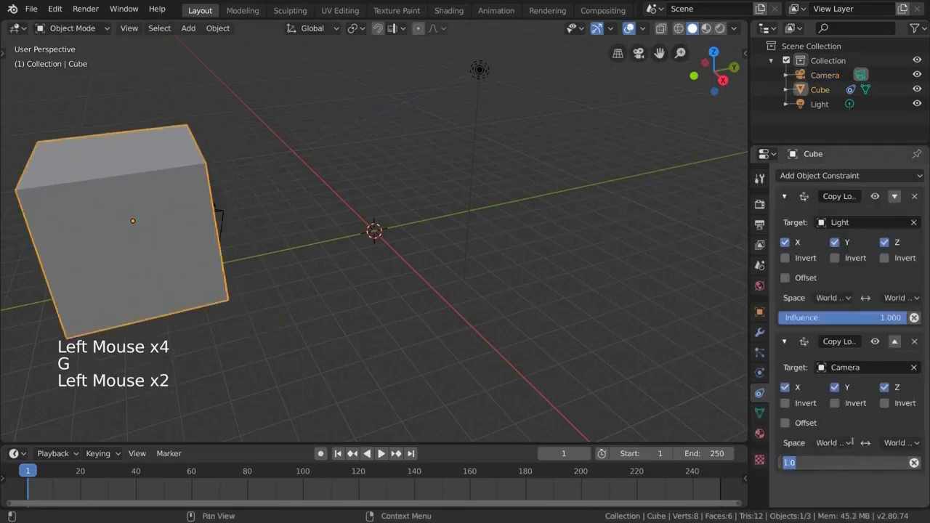
type("0.5")
key("Return")
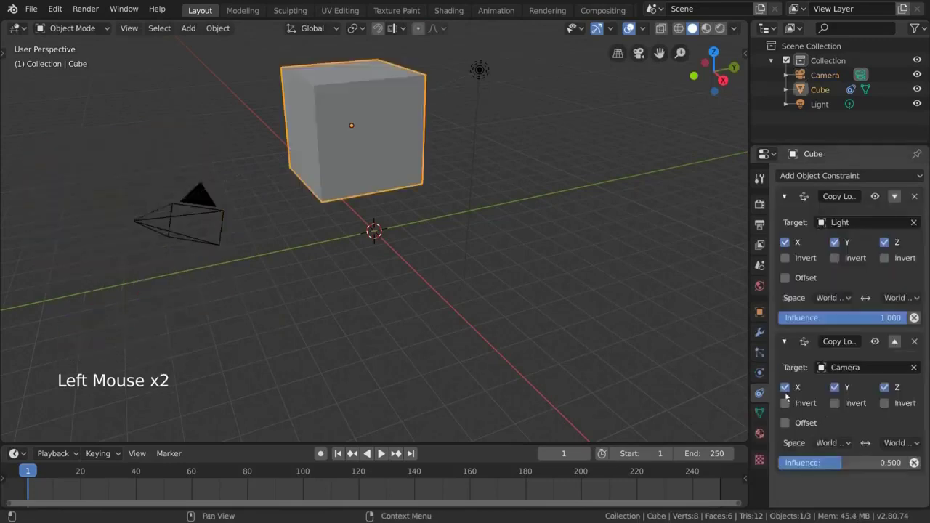
- Try moving the camera to test the cube's blended Copy Location constraints
left_click(218, 212)
key("g")
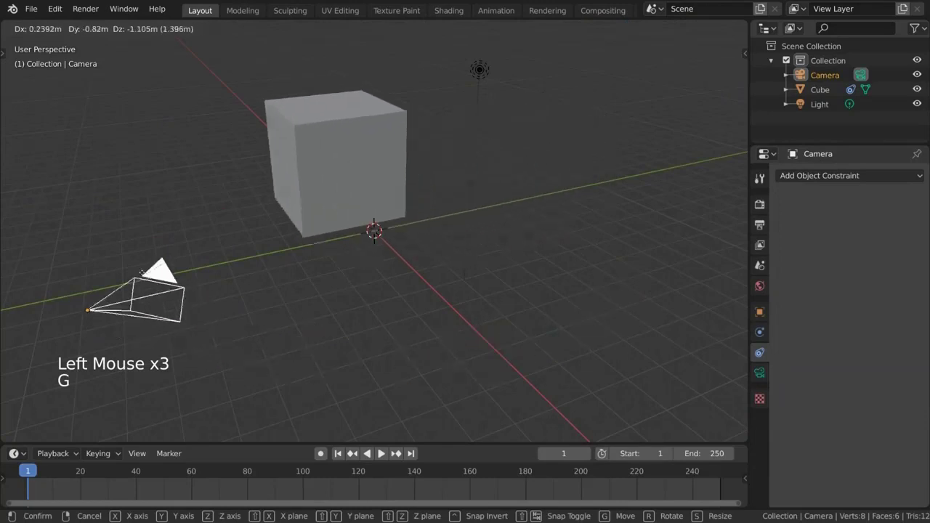
key("Escape")
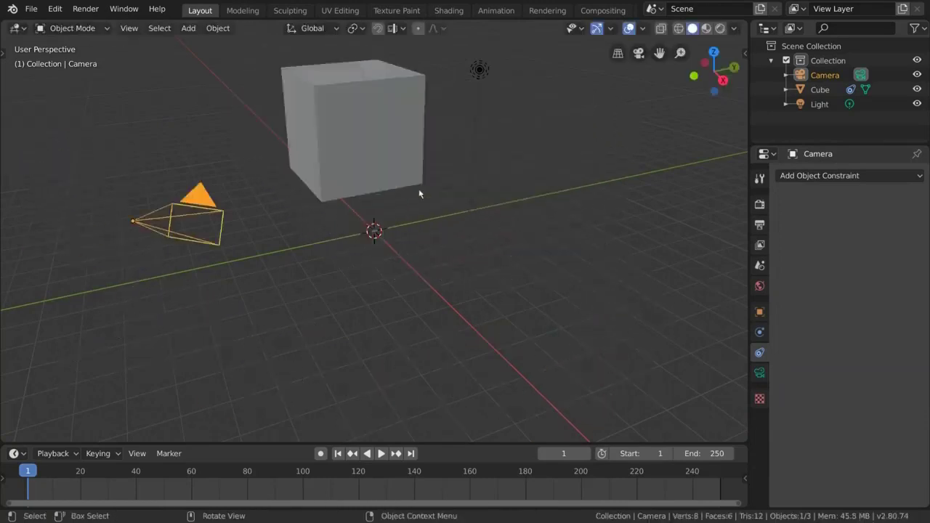
- Delete both Copy Location constraints from the cube
left_click(390, 151)
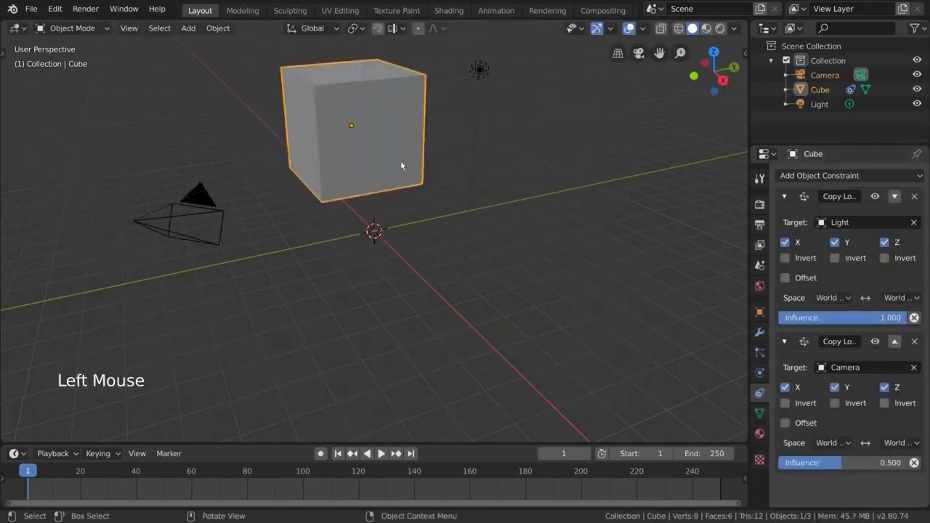
left_click(914, 196)
left_click(914, 197)
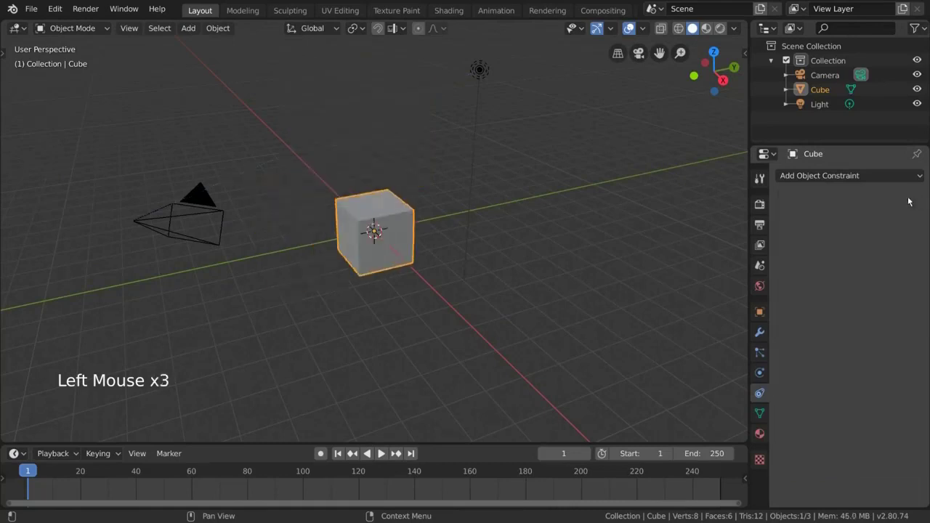
- Add a human meta-rig armature at the cube and scale it up to several times its size
left_click(188, 27)
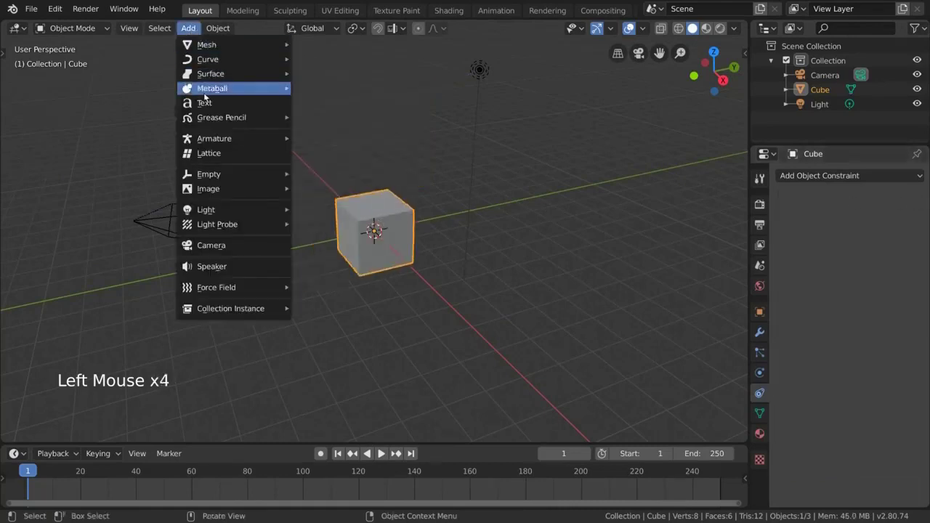
mouse_move(207, 139)
left_click(344, 152)
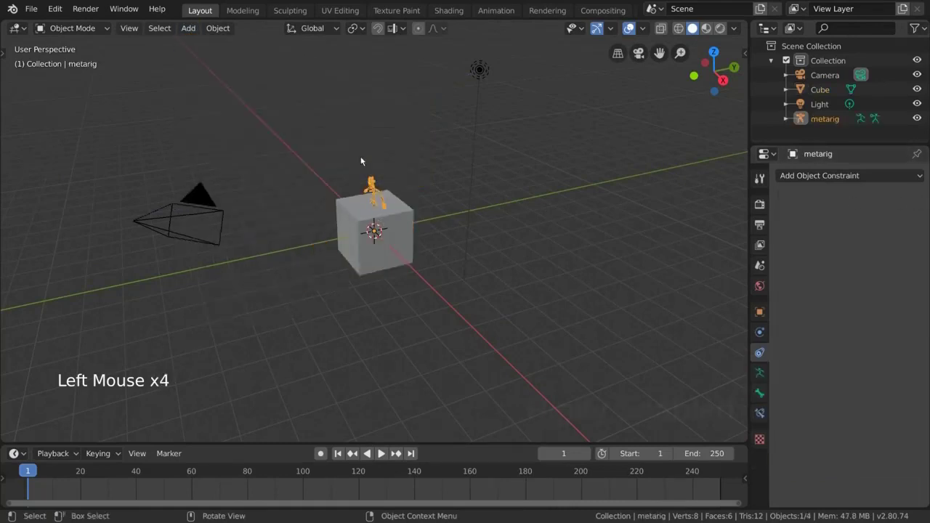
key("s")
left_click(529, 192)
- Rotate the meta-rig about the Z axis to face the view and move it in front of the cube
key("r")
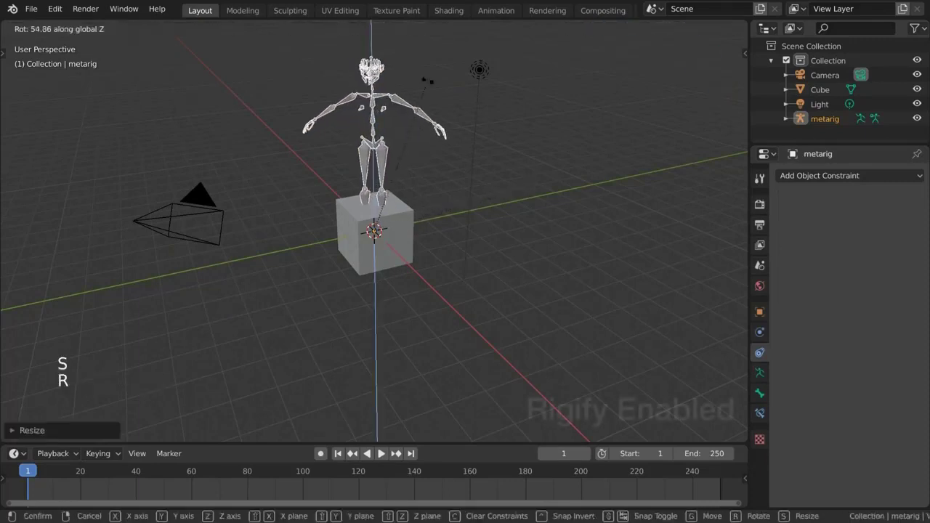
left_click(417, 93)
key("g")
left_click(485, 296)
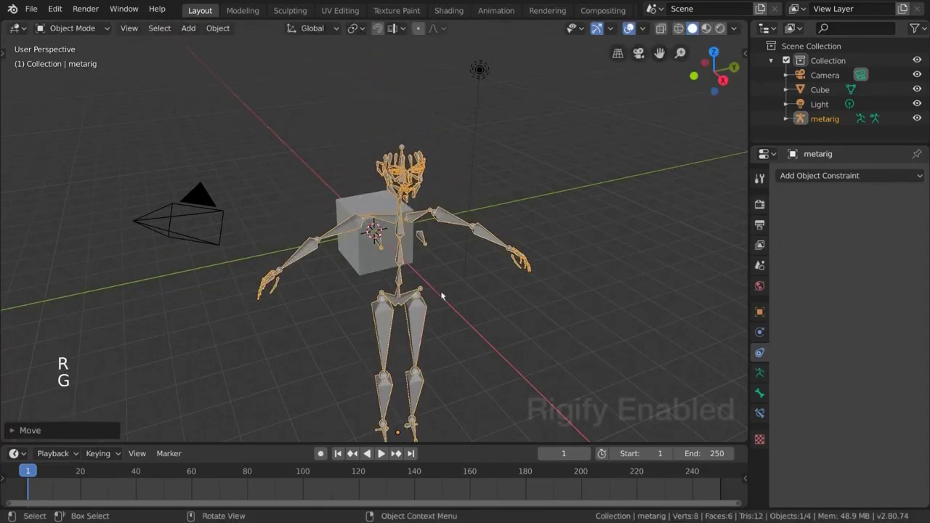
key("r")
key("z")
left_click(492, 284)
- Switch the meta-rig to Pose Mode and try rotating its forearm and upper arm bones one by one
key("ctrl+Tab")
left_click(497, 246)
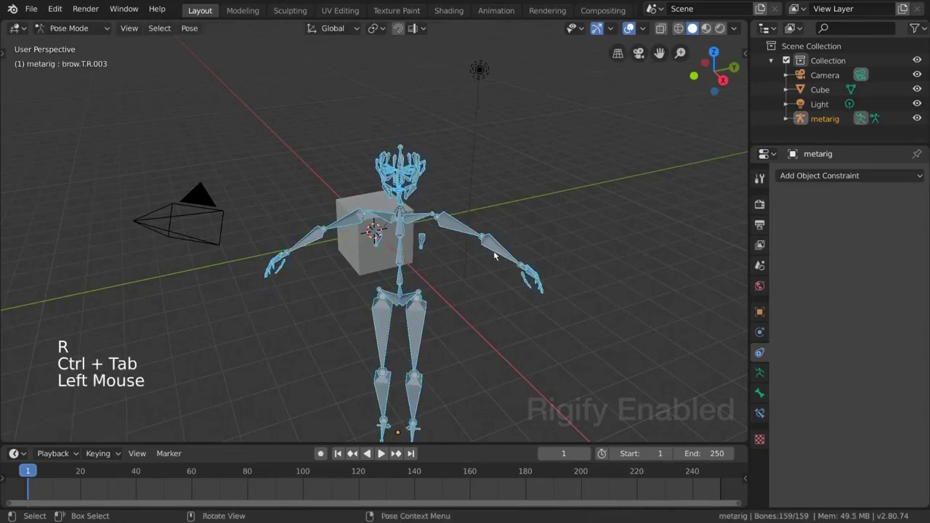
key("r")
key("r")
left_click(495, 219)
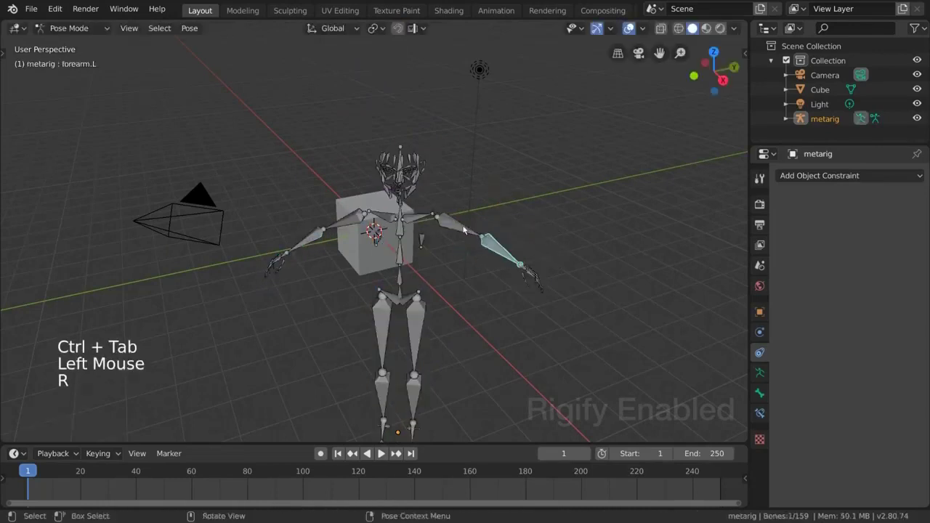
left_click(463, 229)
key("r")
right_click(489, 220)
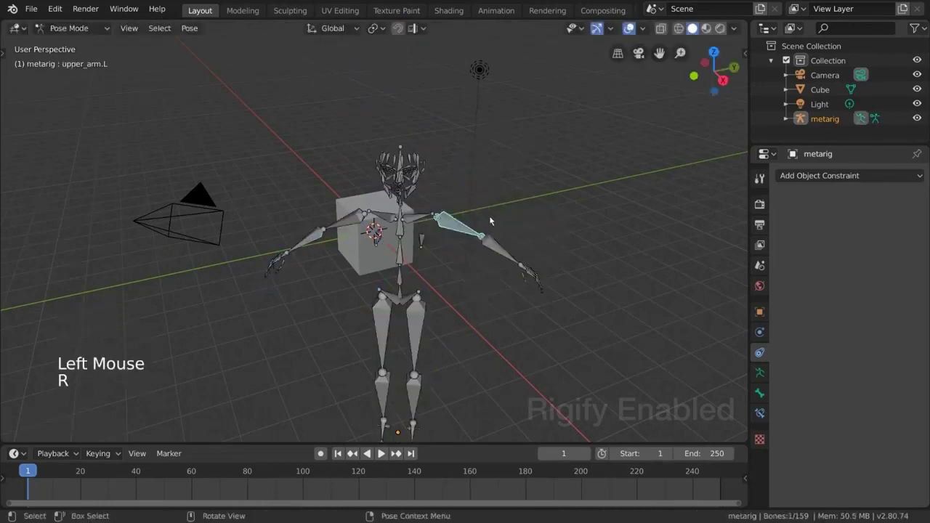
left_click(332, 234)
key("r")
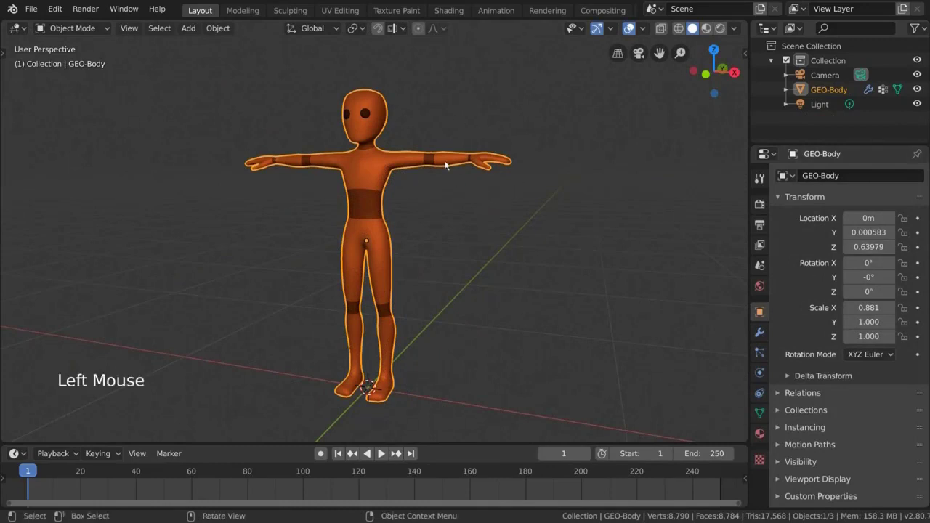
- Try moving, rotating and scaling the whole GEO-Body character mesh in Object Mode
middle_click_drag(454, 183, 515, 234)
key("g")
right_click(512, 218)
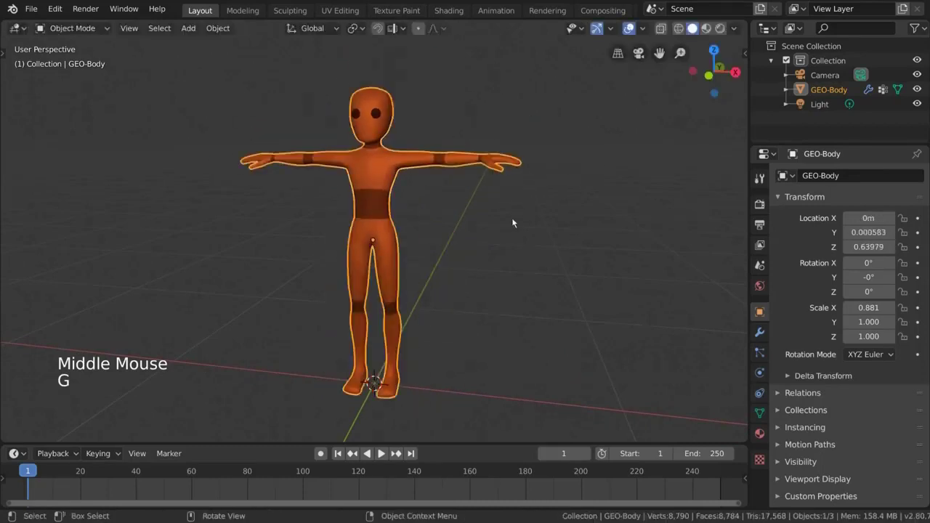
key("r")
right_click(505, 231)
key("s")
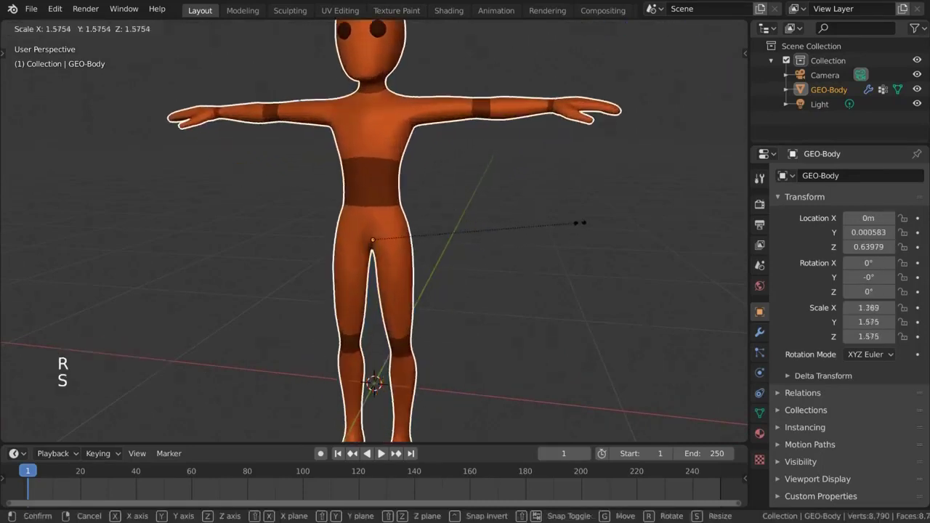
right_click(478, 234)
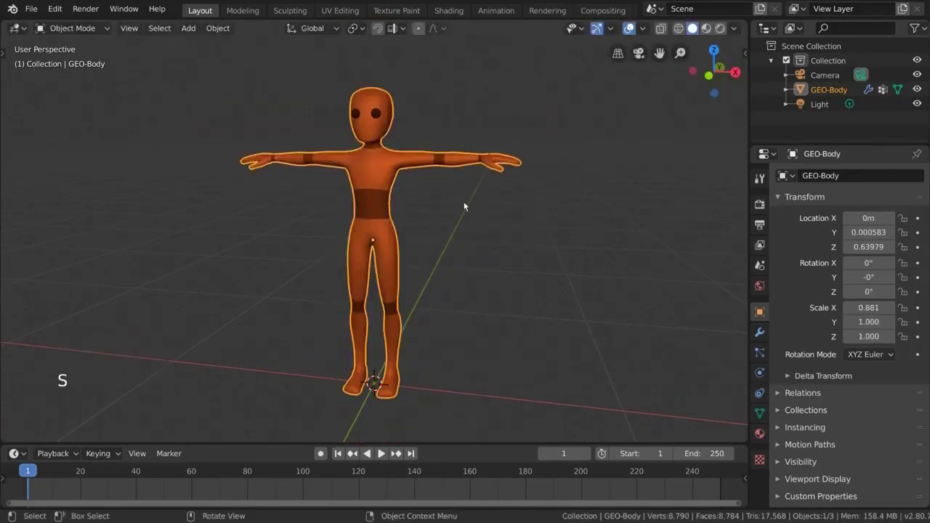
- Add an armature at the character's feet and enter Edit Mode on it
mouse_move(494, 204)
middle_mouse_down()
mouse_move(484, 210)
mouse_move(482, 196)
middle_mouse_up()
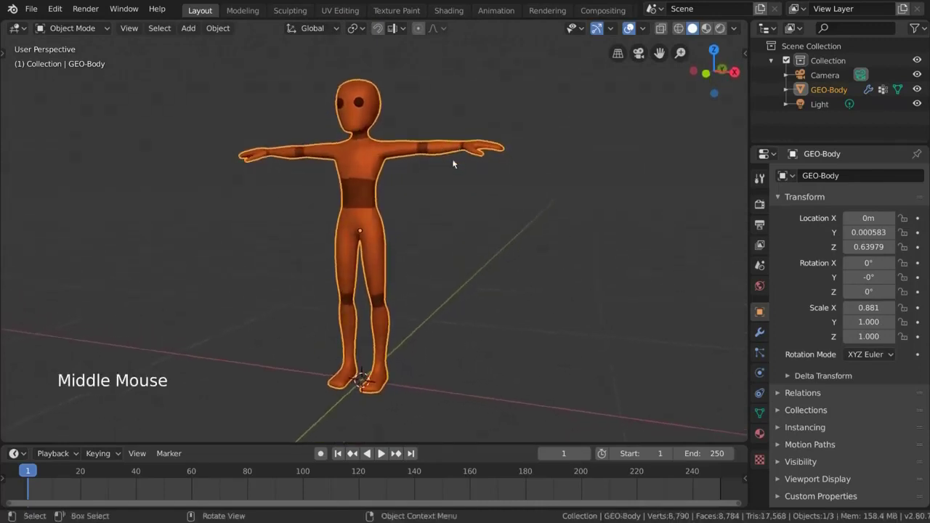
middle_click_drag(452, 160, 473, 192, "shift")
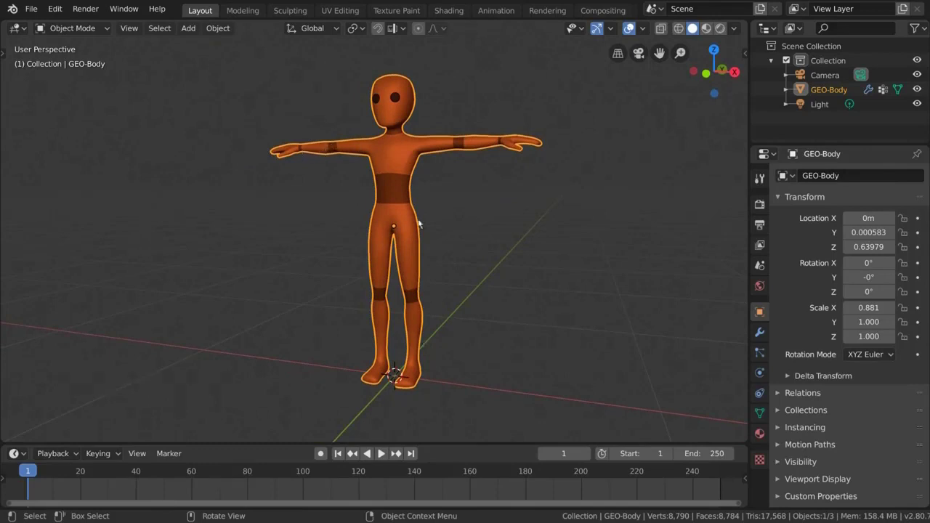
middle_click_drag(471, 239, 563, 239)
left_click(188, 28)
left_click(204, 139)
key("Tab")
middle_click_drag(373, 197, 327, 197)
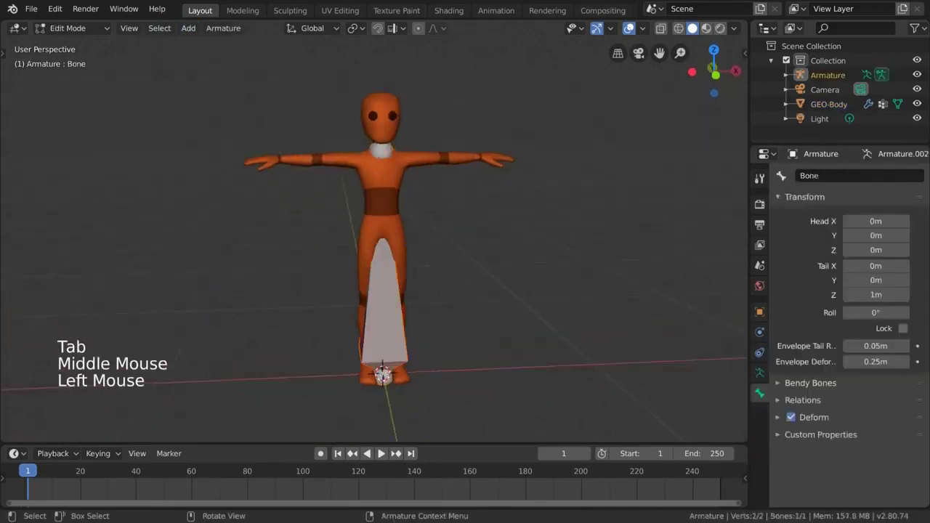
- Raise the bone's lower joint along Z to the character's pelvis and show the viewport in wireframe
left_click(382, 373)
key("g")
key("z")
left_click(397, 230)
key("z")
left_click(389, 163)
- Subdivide the spine bone twice to split it into four bones
right_click(394, 161)
left_click(395, 161)
right_click(388, 187)
left_click(388, 186)
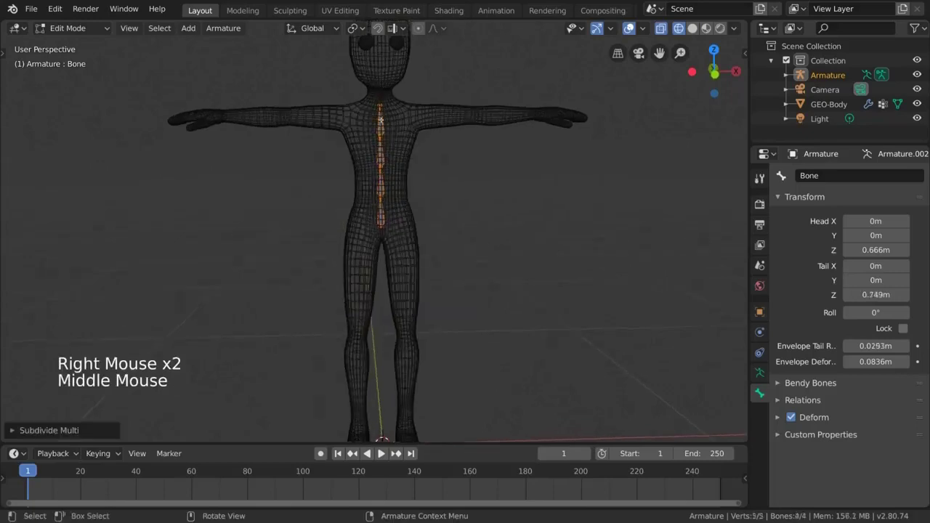
- Duplicate the top spine bone, offset it along X toward the character's right shoulder, and rotate it -90° about Y
left_click(381, 118)
key("shift+d")
key("x")
left_click(379, 167)
key("r")
key("y")
key("minus")
key("9")
key("0")
key("Return")
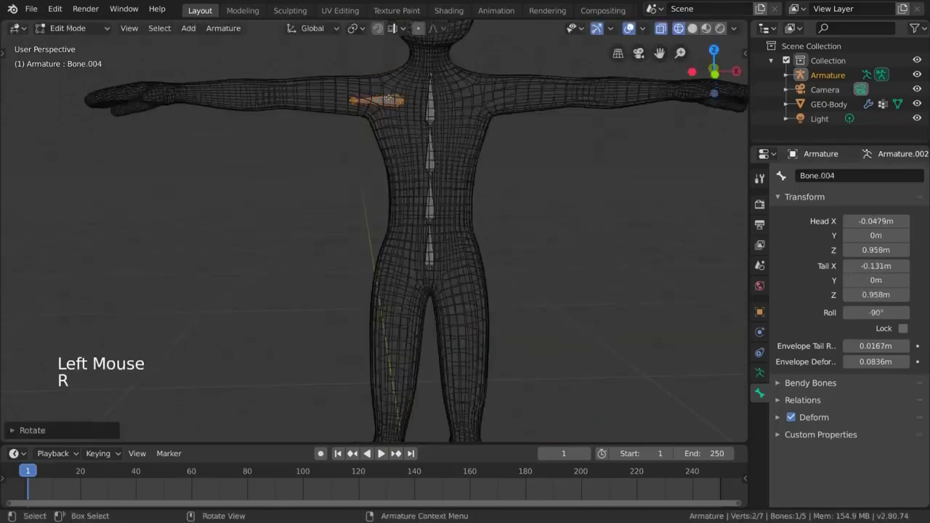
- Raise the duplicated bone to arm height and adjust its ends along X so it spans from shoulder to elbow
key("g")
key("z")
middle_click_drag(383, 86, 395, 106)
key("g")
key("x")
left_click(344, 133)
key("g")
key("x")
- Extrude two more bones along X from the elbow to form the forearm and hand
middle_click_drag(285, 145, 390, 168, "shift")
key("e")
key("x")
key("e")
key("x")
- Shift the arm joints along Y so the bones sit inside the arm mesh, then select the upper arm bone
middle_click_drag(314, 185, 505, 206)
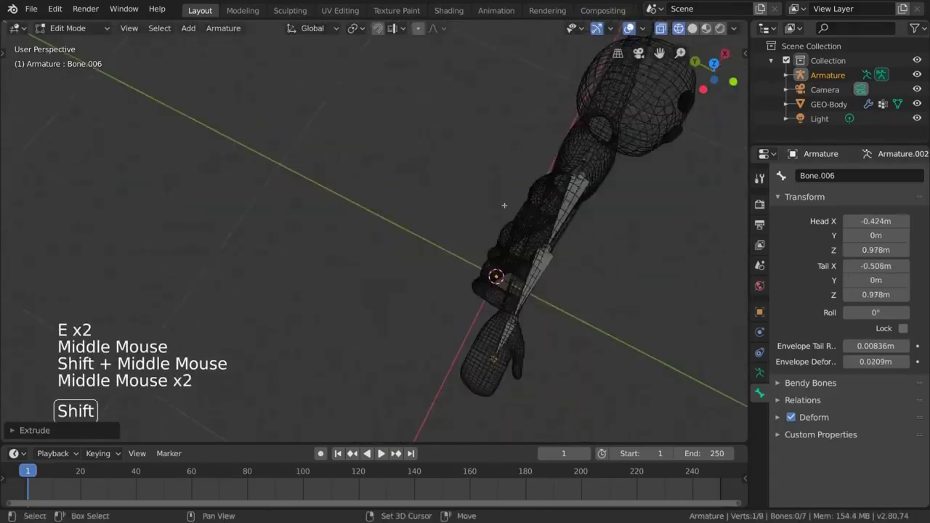
scroll(499, 218, "up", 3)
left_click(465, 228, "shift")
left_click(518, 125, "shift")
key("g")
key("y")
left_click(387, 327)
middle_click_drag(386, 290, 377, 182)
middle_click_drag(378, 181, 378, 145, "shift")
middle_click_drag(378, 145, 407, 124)
left_click(436, 90)
- Return to Object Mode and parent the body mesh to the armature with automatic weights
scroll(435, 90, "down", 2)
middle_click_drag(305, 174, 255, 218, "shift")
middle_click_drag(254, 218, 219, 224)
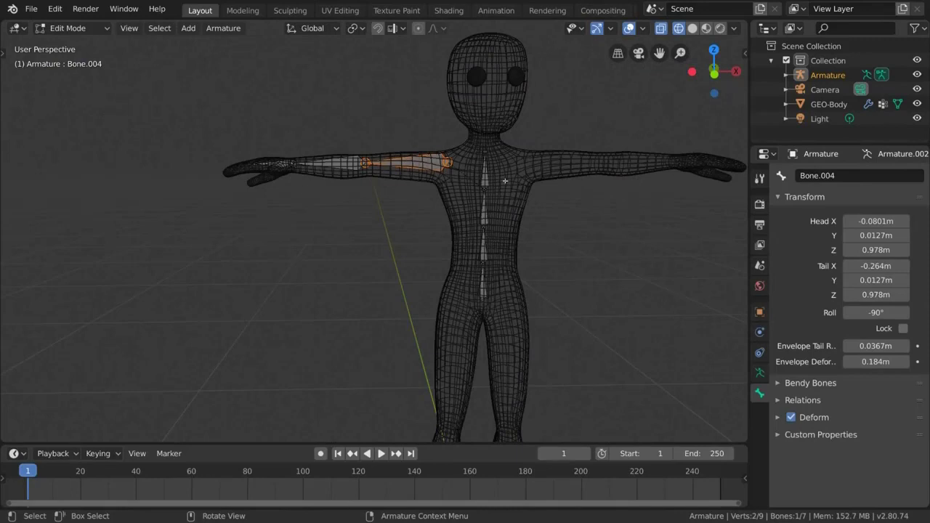
left_click(108, 29)
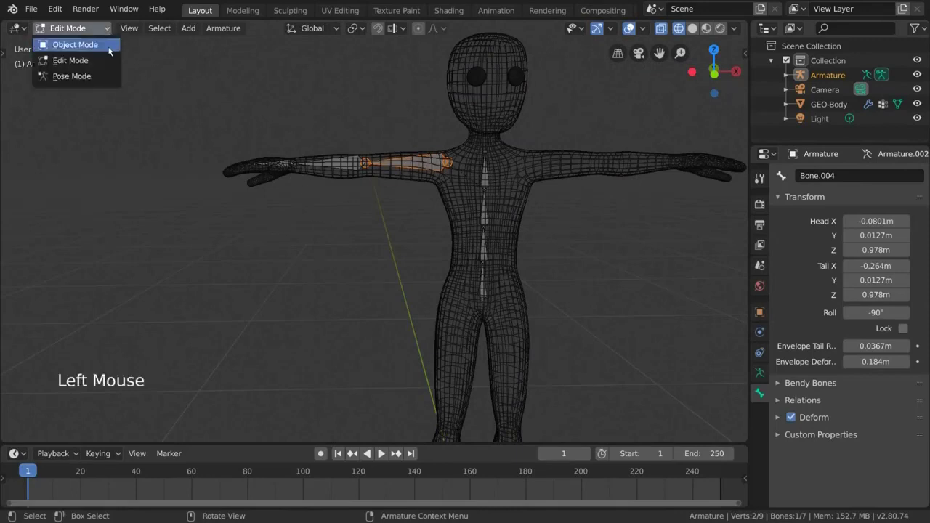
left_click(75, 44)
middle_click_drag(497, 180, 473, 178)
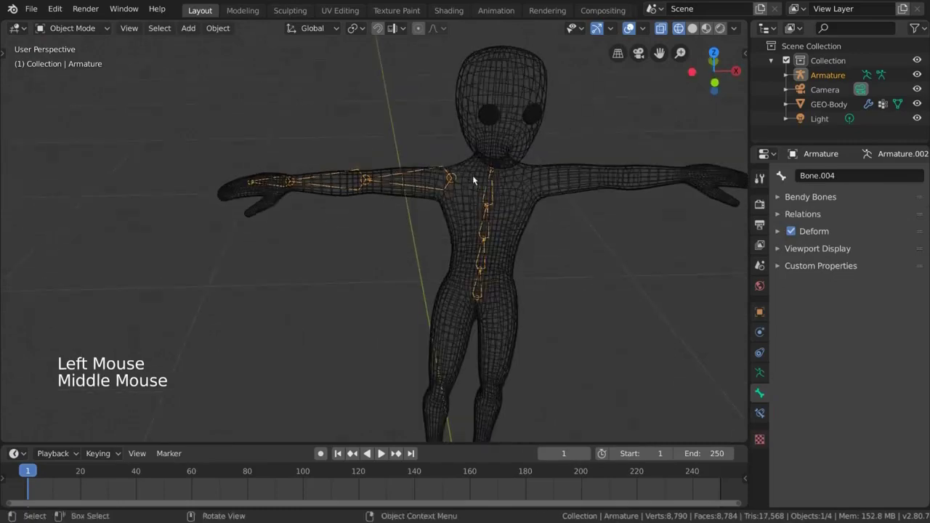
left_click(472, 175)
left_click(443, 171, "shift")
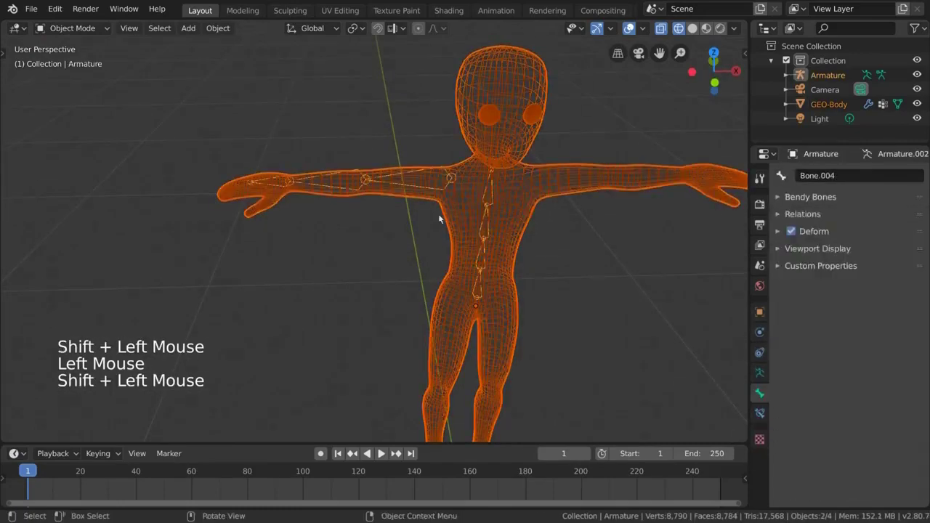
key("ctrl+p")
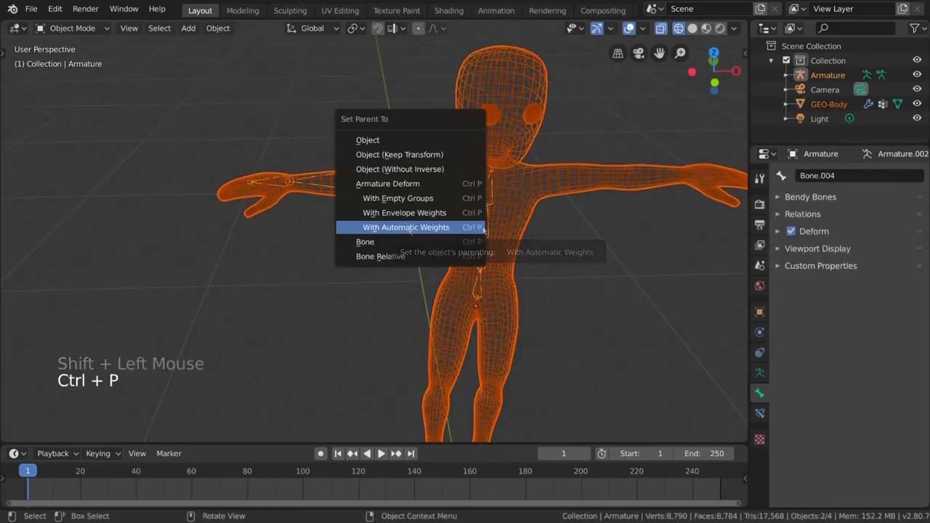
left_click(407, 227)
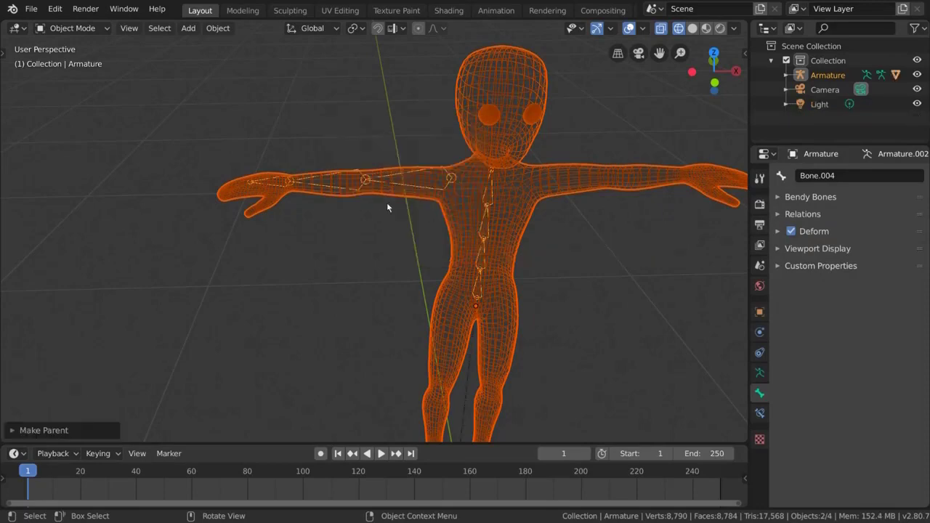
- Select only the armature and switch the viewport to solid shading
left_click(361, 184)
left_click(367, 179)
middle_click_drag(400, 192, 431, 181)
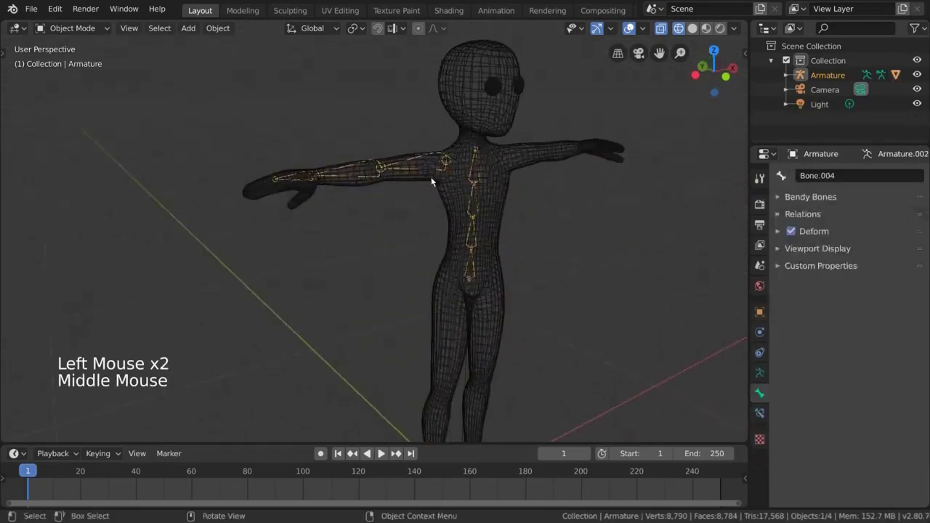
key("z")
key("z")
middle_click_drag(534, 202, 542, 212)
- Try rotating the whole armature from two viewing angles to test that the body follows it
key("r")
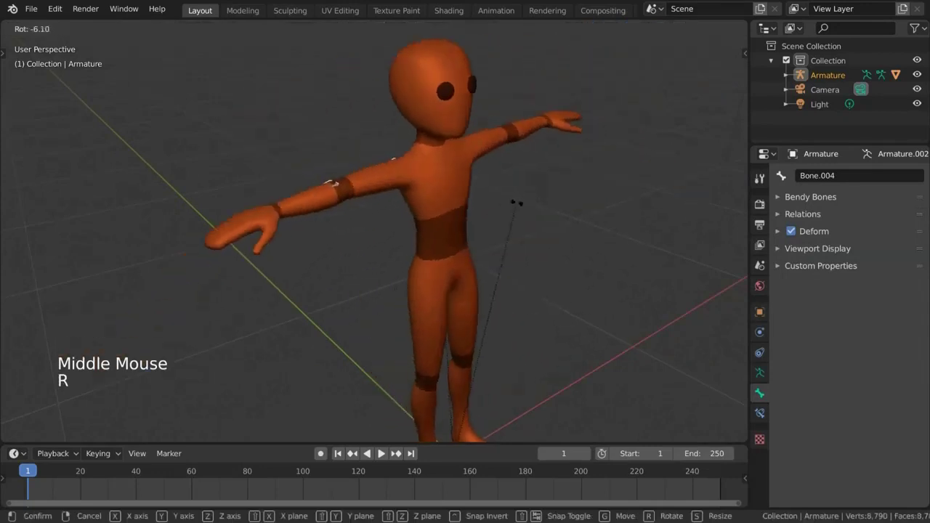
right_click(547, 216)
middle_click_drag(538, 214, 487, 215)
scroll(487, 215, "down", 1)
middle_click_drag(487, 214, 482, 241)
key("r")
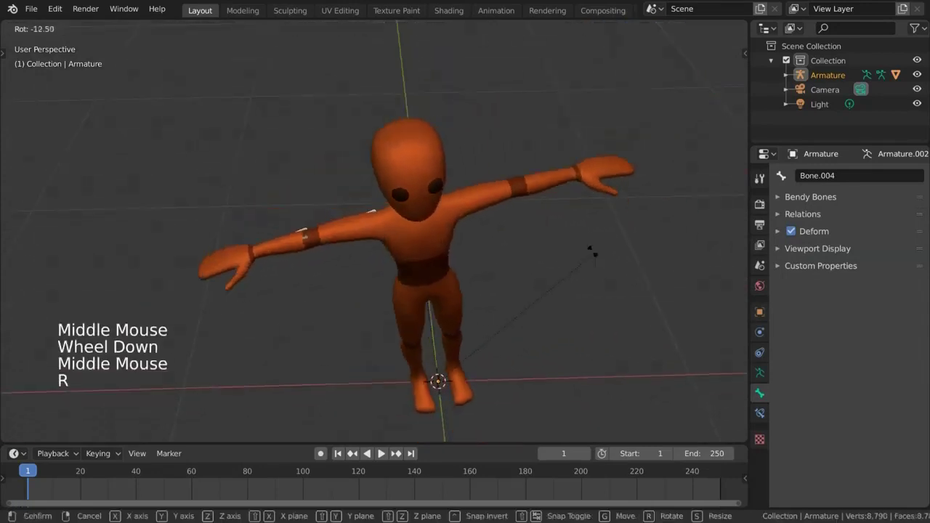
right_click(577, 269)
- Switch the armature to Pose Mode and show the viewport in wireframe
middle_click_drag(576, 269, 222, 99)
left_click(73, 28)
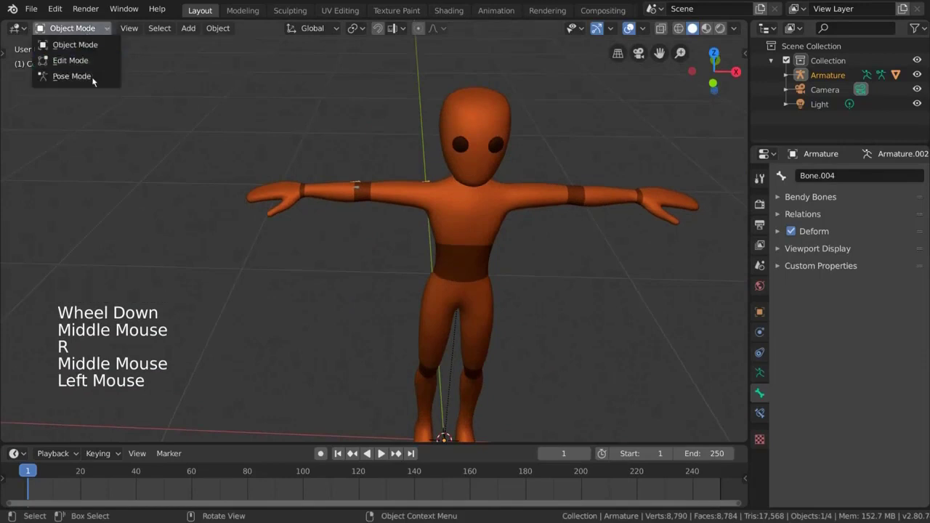
left_click(72, 76)
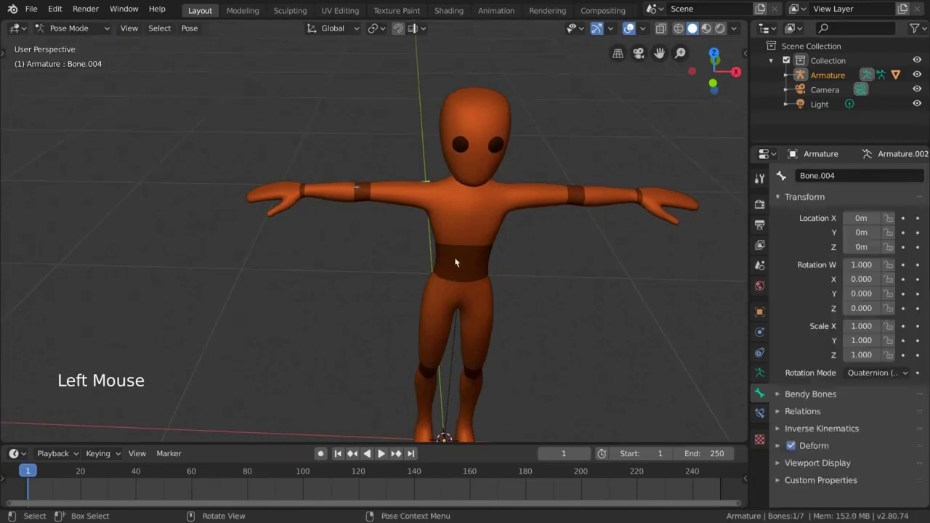
scroll(543, 273, "up", 2)
key("z")
middle_click_drag(473, 281, 465, 249)
scroll(426, 200, "down", 2)
- Rotate the forearm bone about the Z axis to bend the character's right arm forward at the elbow
left_click(341, 163)
key("r")
key("z")
left_click(395, 148)
middle_click_drag(392, 276, 357, 236)
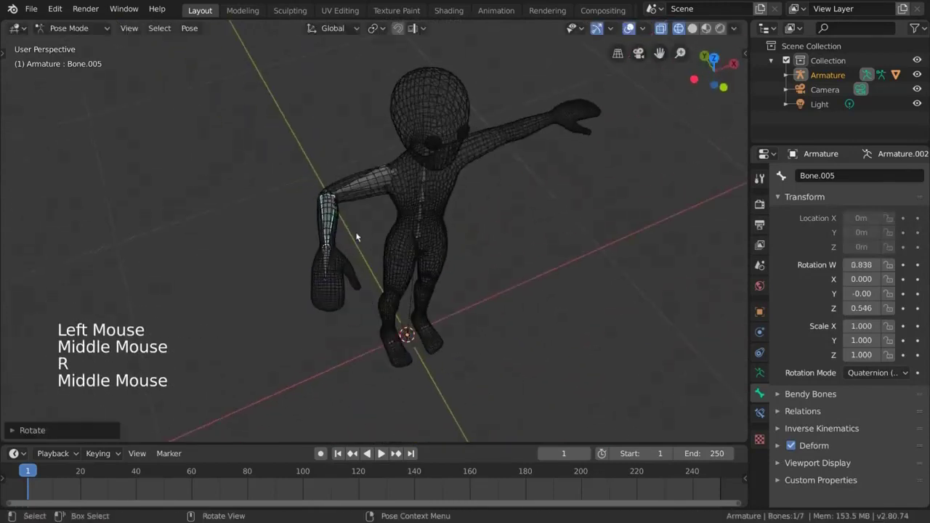
- Rotate the right hand bone freely with trackball rotation and scale it up to about 1.7
middle_click_drag(417, 268, 421, 244)
key("r")
key("r")
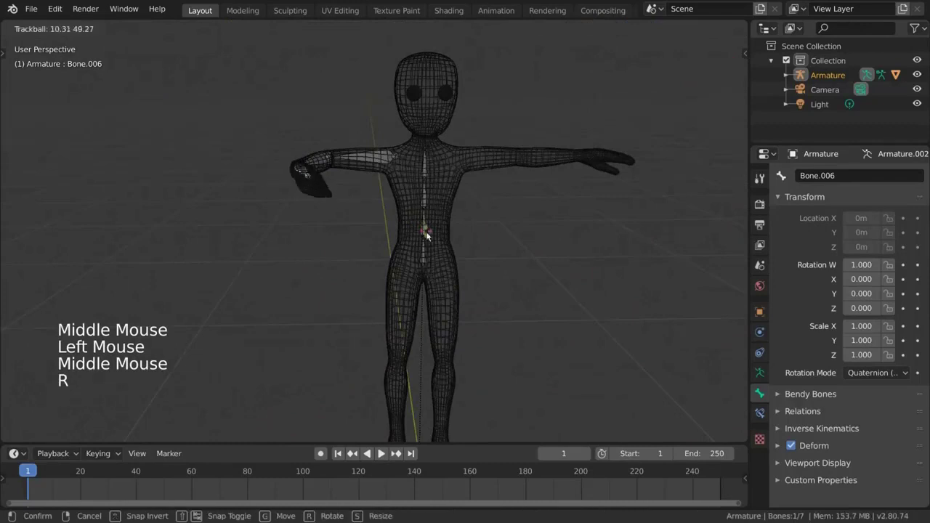
left_click(433, 234)
key("s")
left_click(521, 252)
middle_click_drag(521, 252, 435, 233)
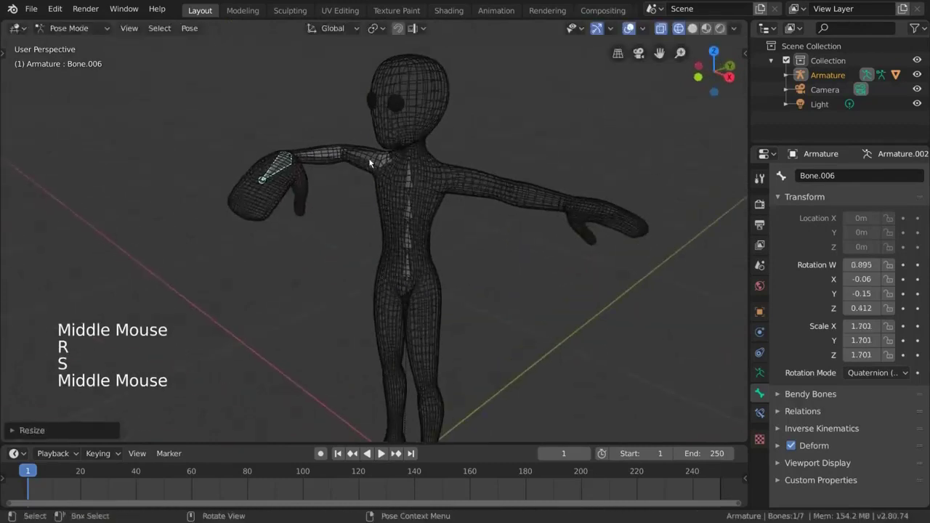
- Rotate the right upper-arm bone so the arm lowers toward the body, and move the bone slightly at the shoulder
left_click(372, 164)
middle_click_drag(372, 164, 481, 189)
key("r")
left_click(488, 110)
key("r")
key("r")
left_click(491, 172)
key("g")
left_click(461, 173)
scroll(480, 186, "down", 1)
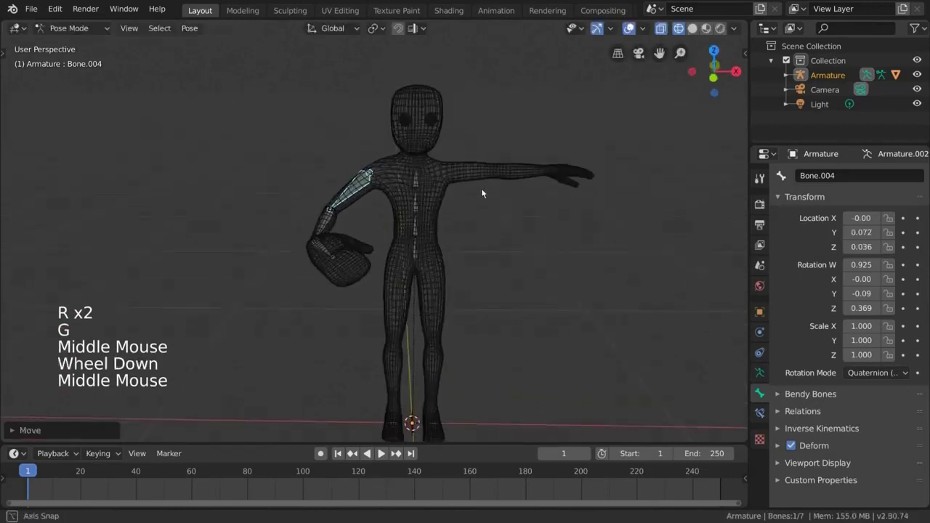
- Deselect the bones, return to Object Mode and select the body mesh
scroll(436, 198, "up", 1)
left_click(386, 177)
scroll(397, 222, "up", 2)
middle_click_drag(385, 177, 387, 211, "shift")
left_click(75, 31)
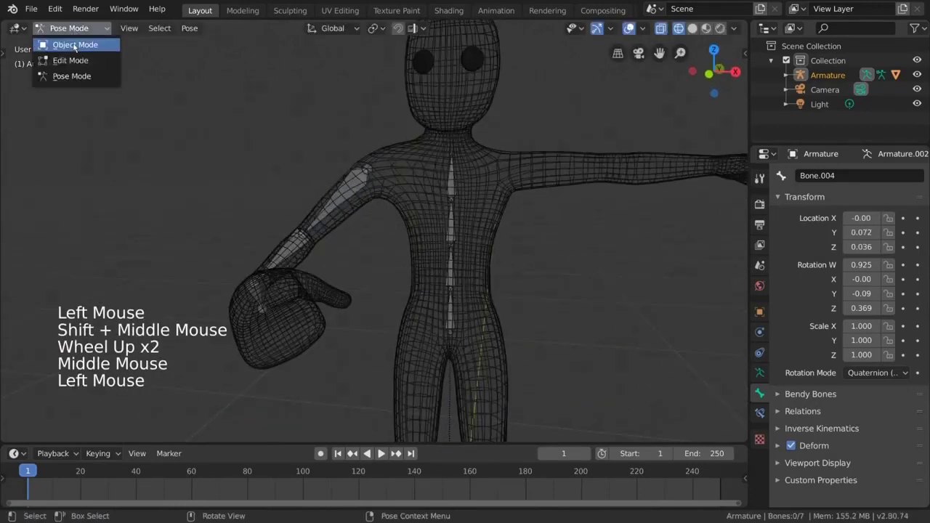
left_click(69, 39)
left_click(400, 169)
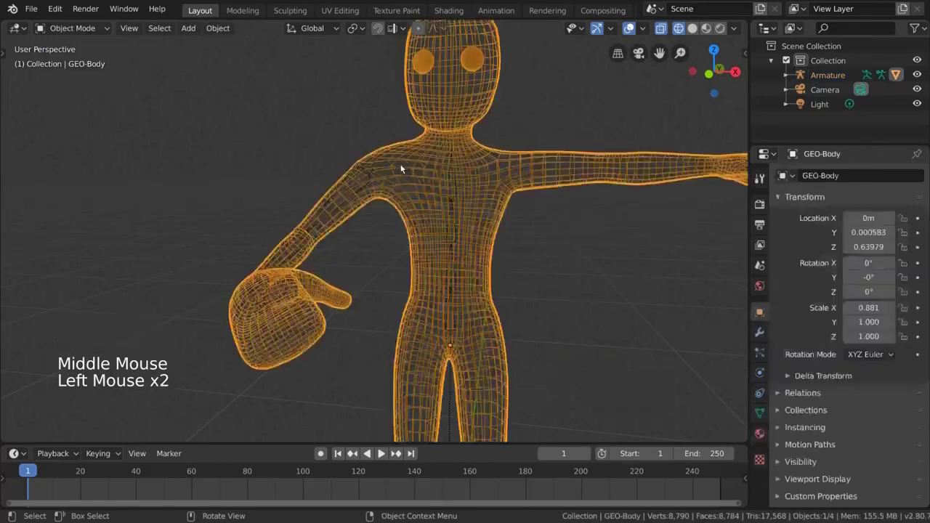
- Switch the body mesh to Weight Paint mode and show the viewport in solid shading
left_click(96, 31)
left_click(92, 107)
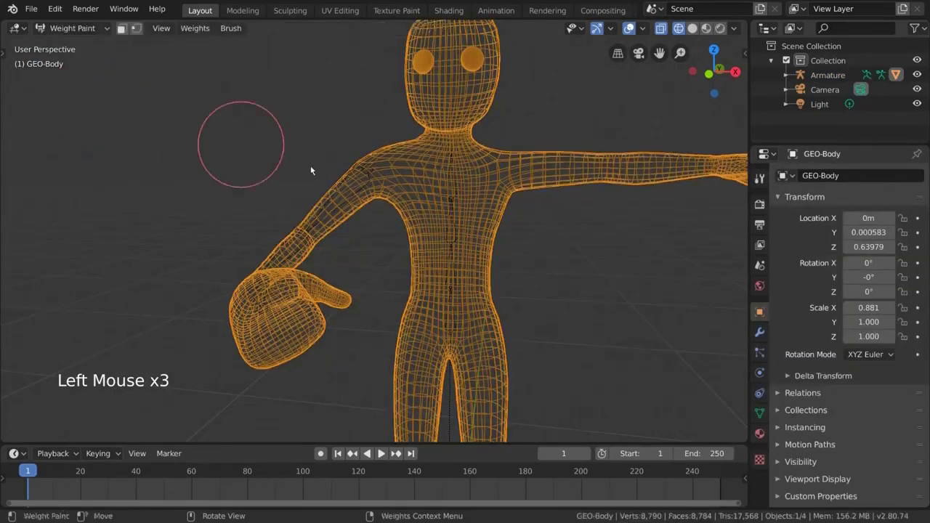
key("z")
left_click(631, 237)
middle_click_drag(536, 215, 324, 305)
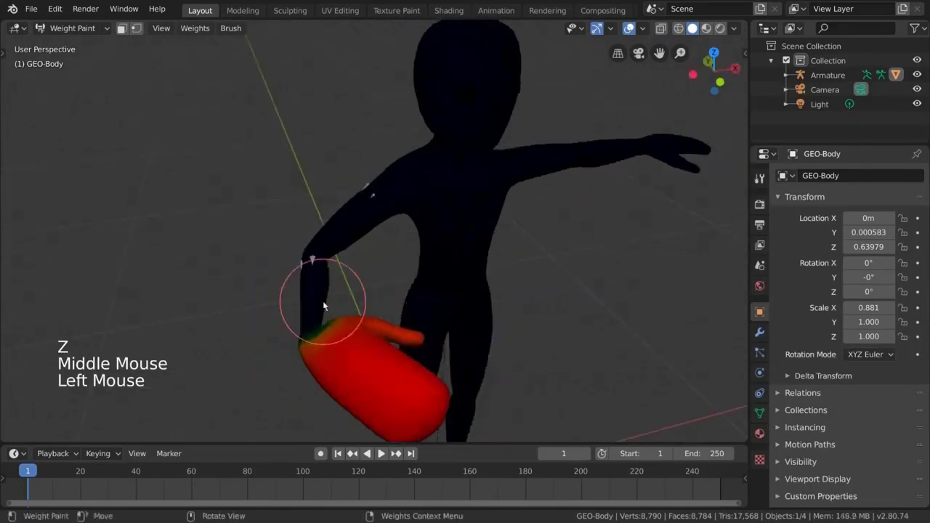
middle_click_drag(376, 324, 326, 292)
key("ctrl+z")
left_click(373, 187)
middle_click_drag(374, 187, 334, 172)
- Open the body's vertex groups and display the weights of Bone.005 and Bone.004 on the arm
left_click(759, 413)
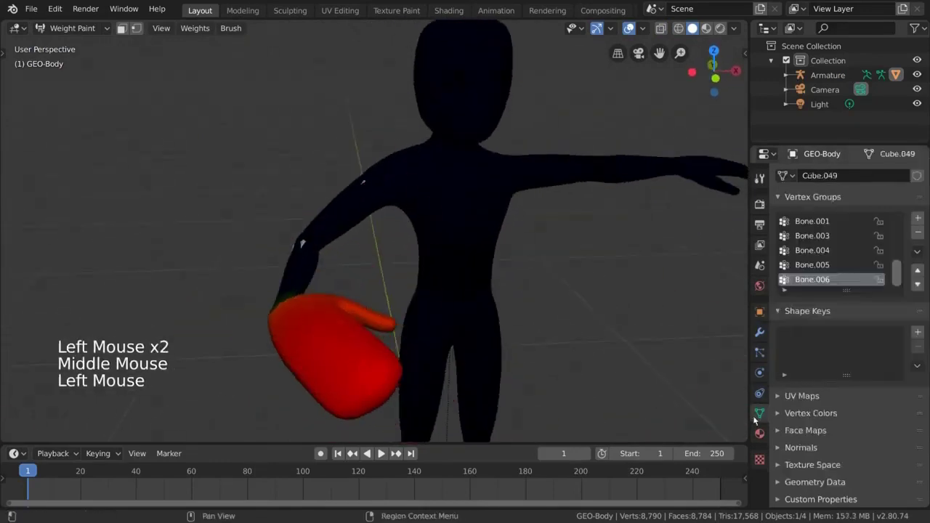
left_click(812, 264)
left_click(813, 250)
middle_click_drag(494, 218, 461, 212)
- Show the Draw brush settings and paint Bone.004's weight onto the chest beside the shoulder
key("n")
key("n")
left_click(742, 86)
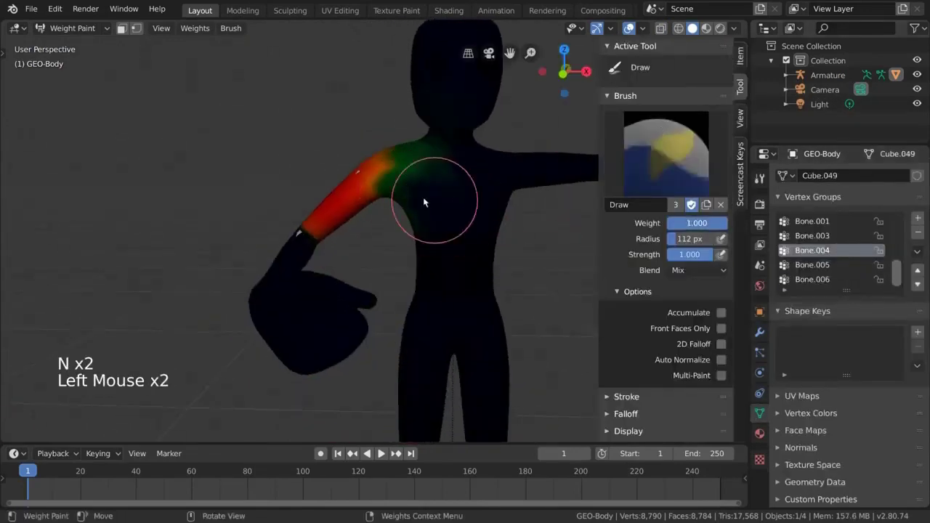
left_click_drag(423, 202, 437, 221)
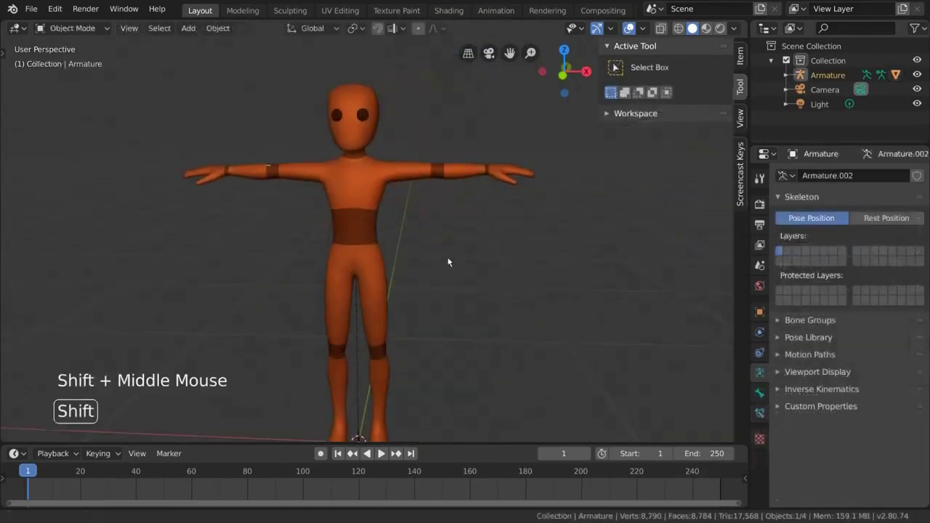
- Show the viewport in wireframe and select the right upper-arm bone in Pose Mode
middle_click_drag(468, 262, 468, 244, "shift")
key("z")
left_click(378, 247)
middle_click_drag(378, 247, 425, 181)
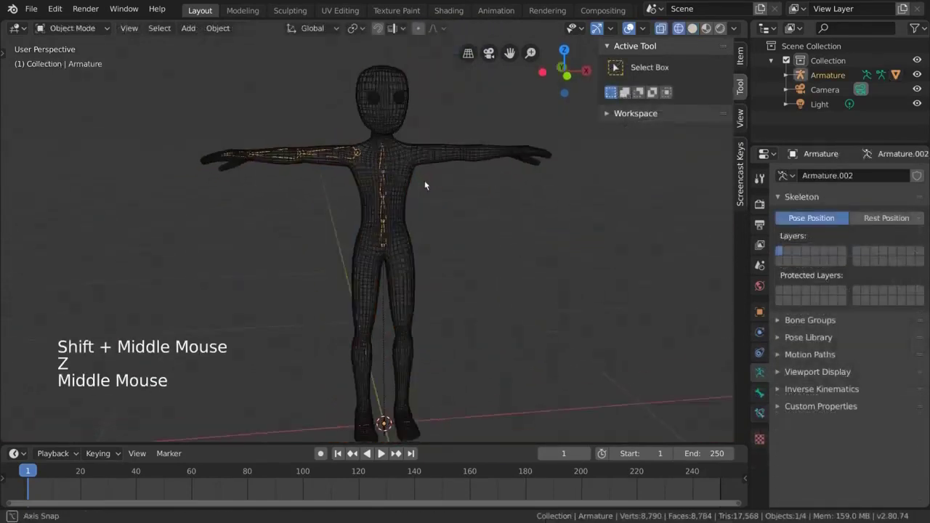
key("ctrl+Tab")
middle_click_drag(338, 161, 434, 225, "shift")
scroll(433, 225, "up", 1)
scroll(433, 225, "up", 1)
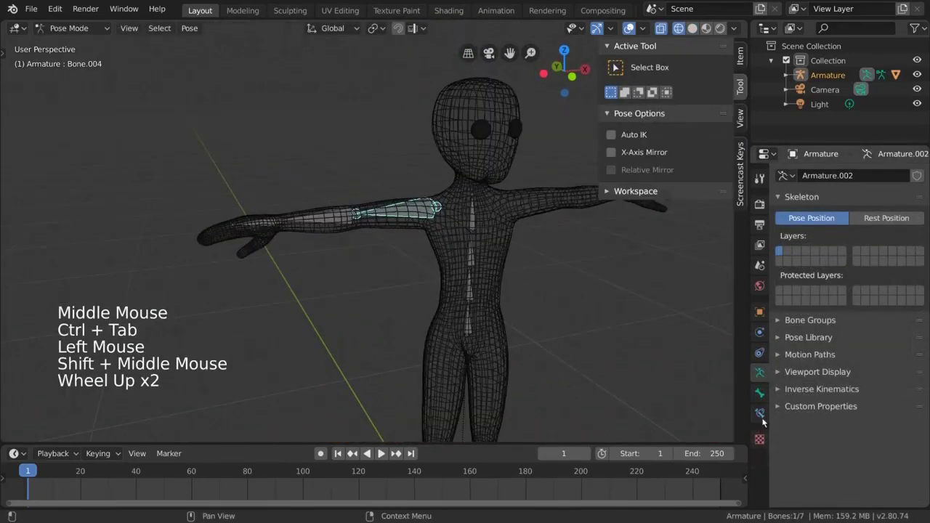
- Add a Track To bone constraint to the right upper-arm bone
left_click(759, 414)
left_click(865, 176)
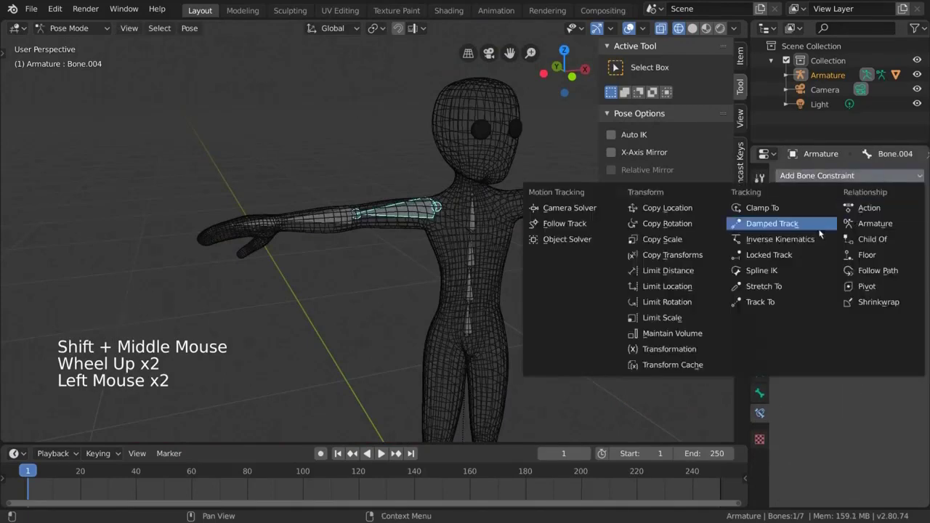
left_click(763, 286)
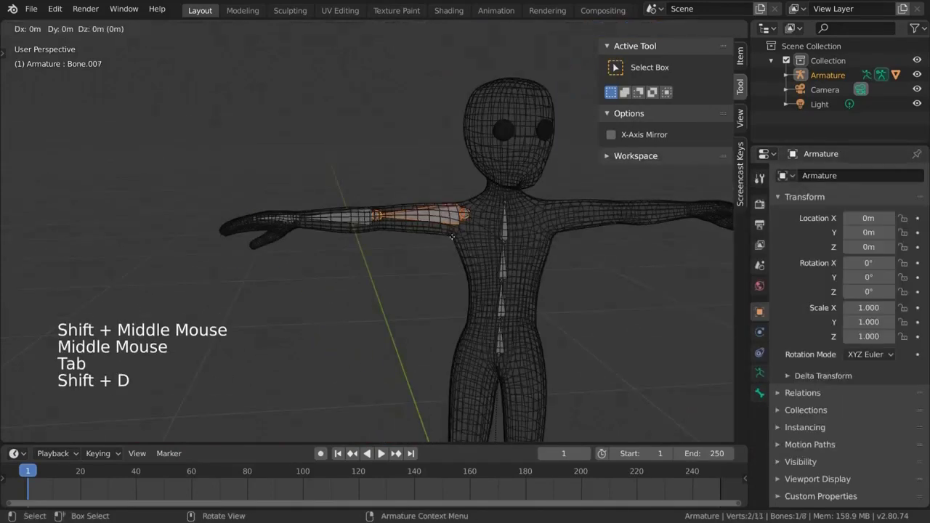
- Duplicate the upper-arm bone along the X axis beyond the hand and remove the constraint copied onto the duplicate in Pose Mode
key("g")
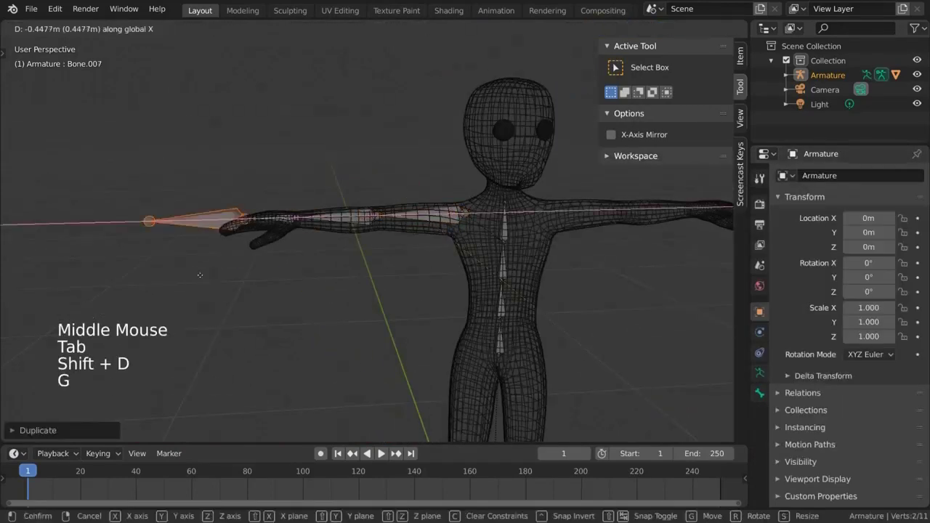
key("g")
key("Tab")
left_click(914, 196)
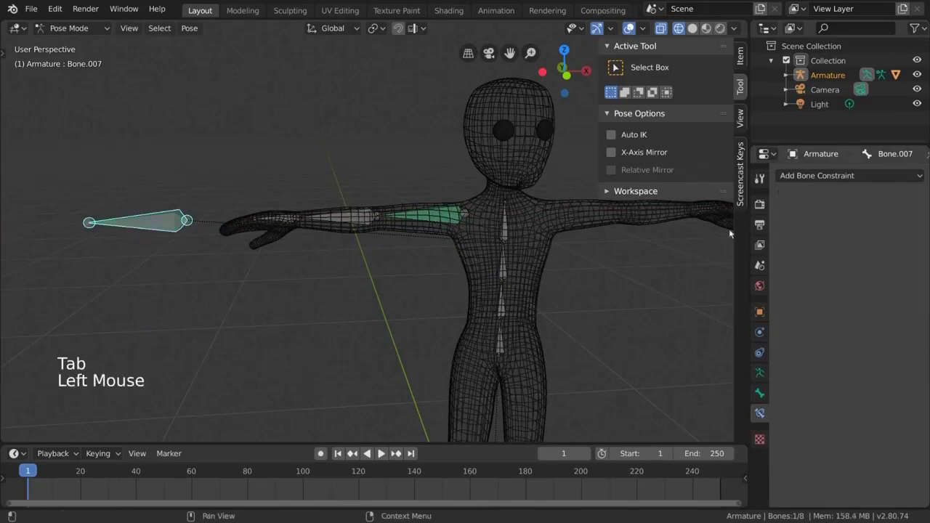
- Target the upper-arm bone's Track To constraint at Bone.007 of the Armature and move that bone to test the tracking
left_click(419, 215)
left_click(913, 222)
left_click(864, 223)
left_click(815, 242)
left_click(836, 242)
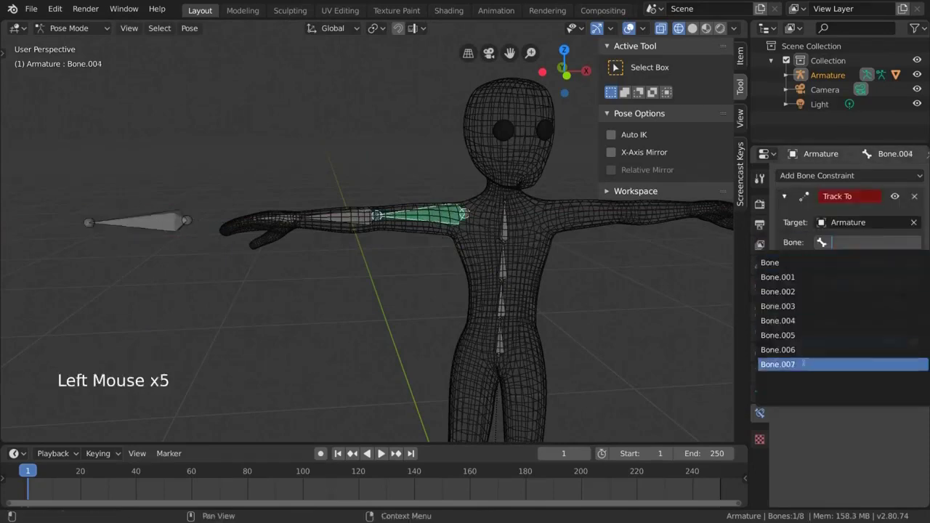
left_click(821, 364)
left_click(134, 225)
key("g")
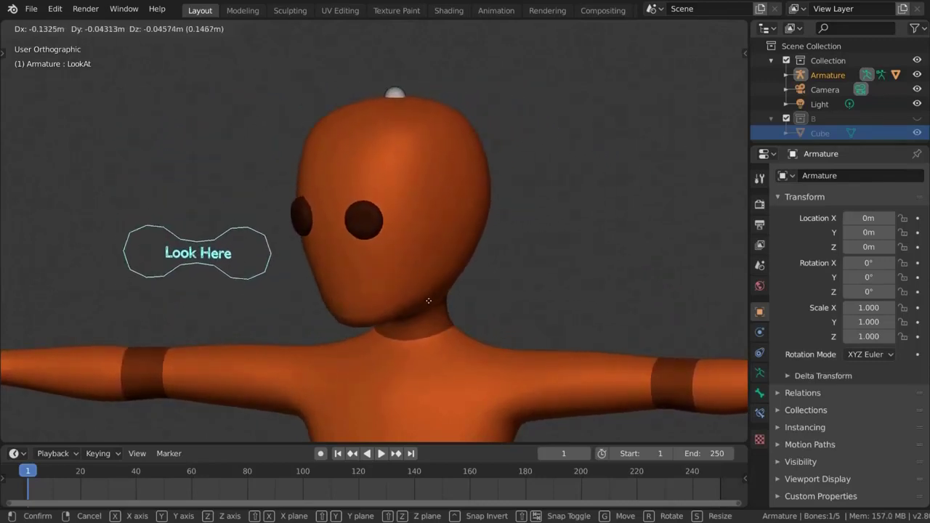
- Move the Look Here control bone around in front of the face to turn the head toward it
left_click(436, 308)
key("g")
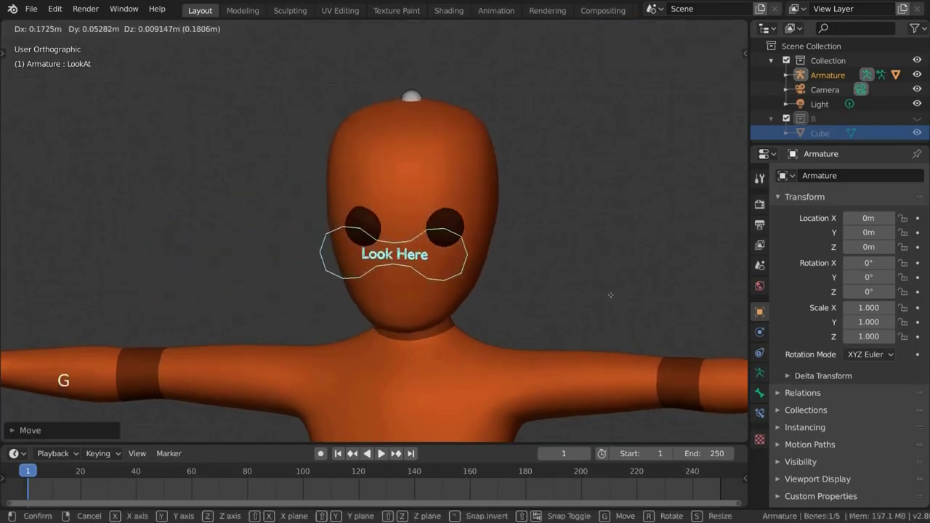
left_click(465, 259)
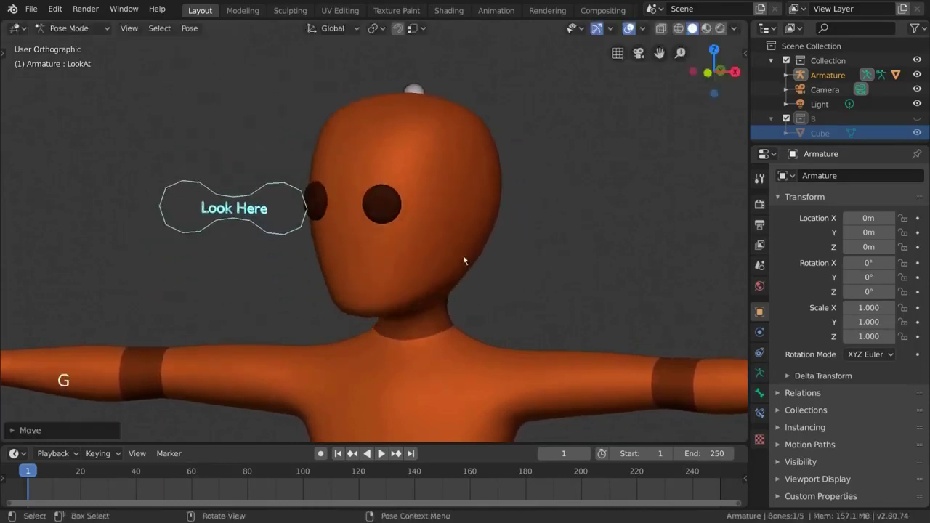
key("g")
left_click(444, 279)
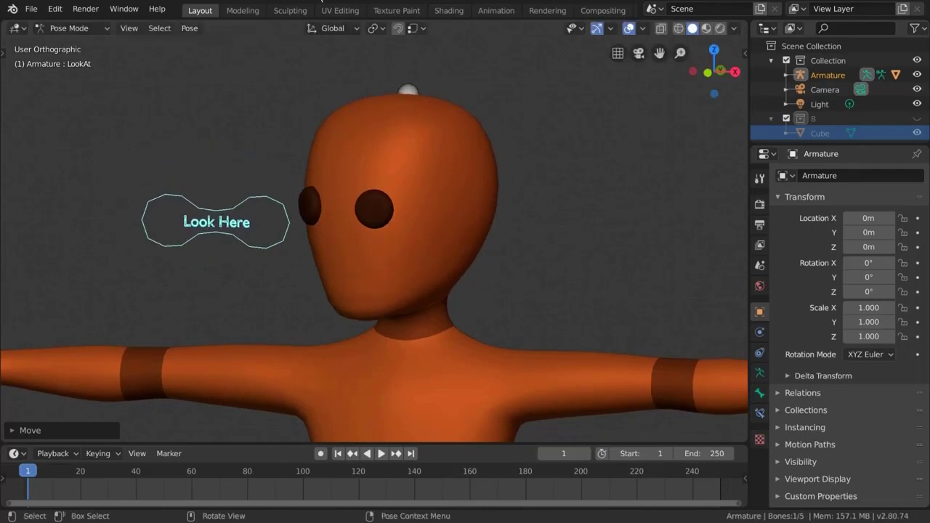
- Show the rig in wireframe and try rotating the spine bone below the head
key("z")
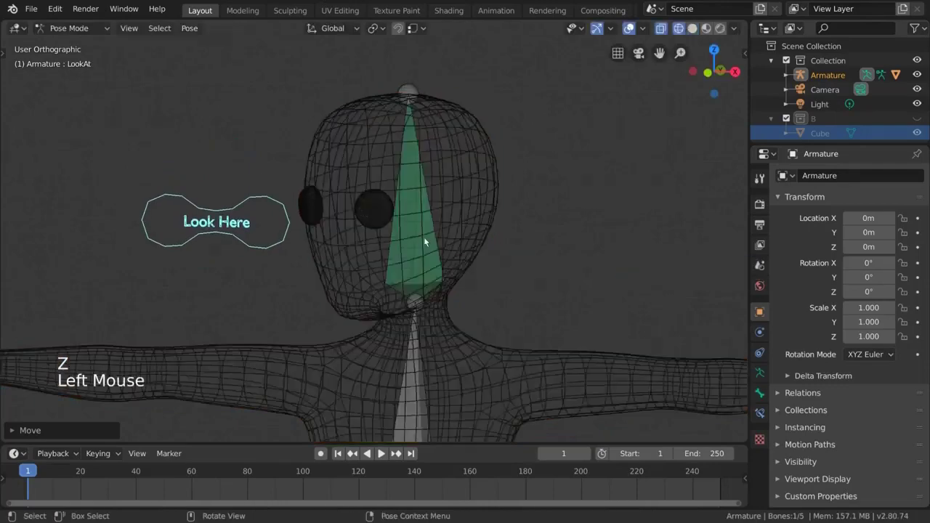
key("r")
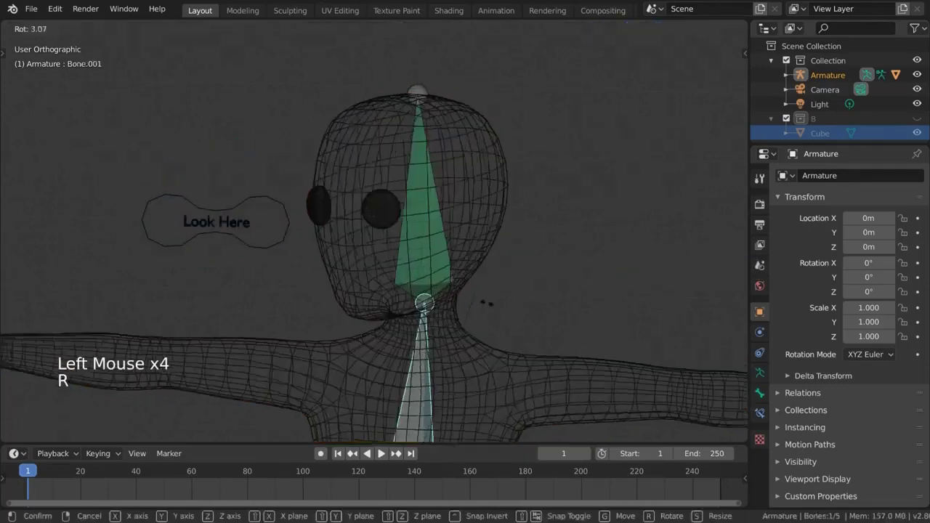
right_click(448, 269)
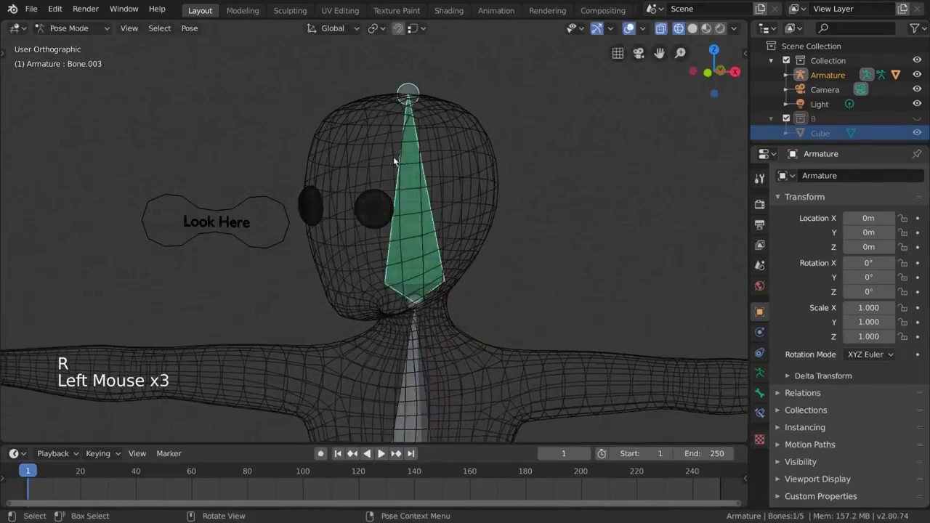
- Select the Look Here control bone and try moving it in wireframe to check the head bone's tracking
left_click(269, 198)
key("r")
key("g")
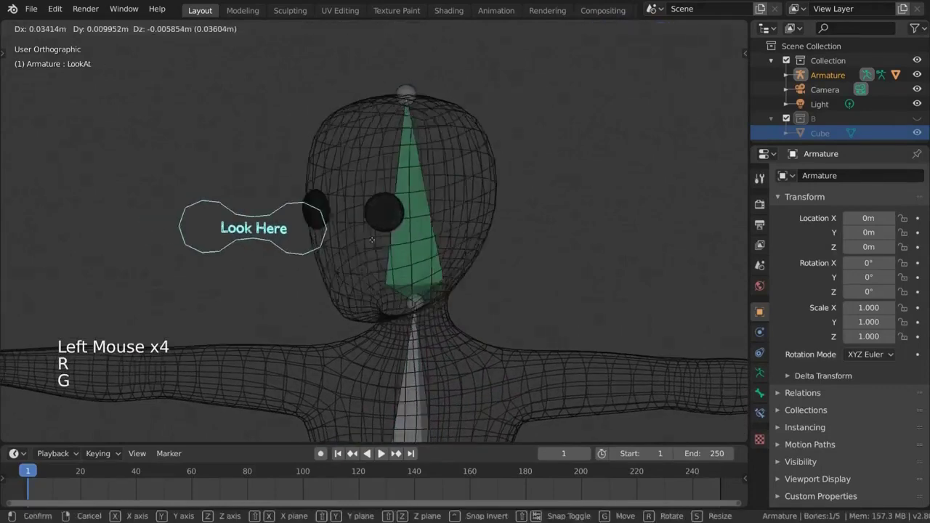
right_click(392, 287)
- Return to solid shading and move the Look Here control bone to turn the head
key("z")
key("g")
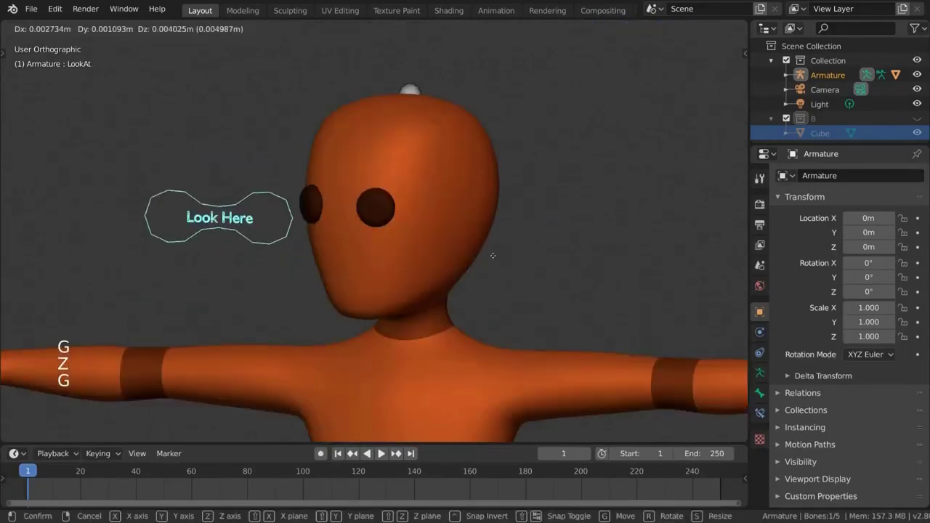